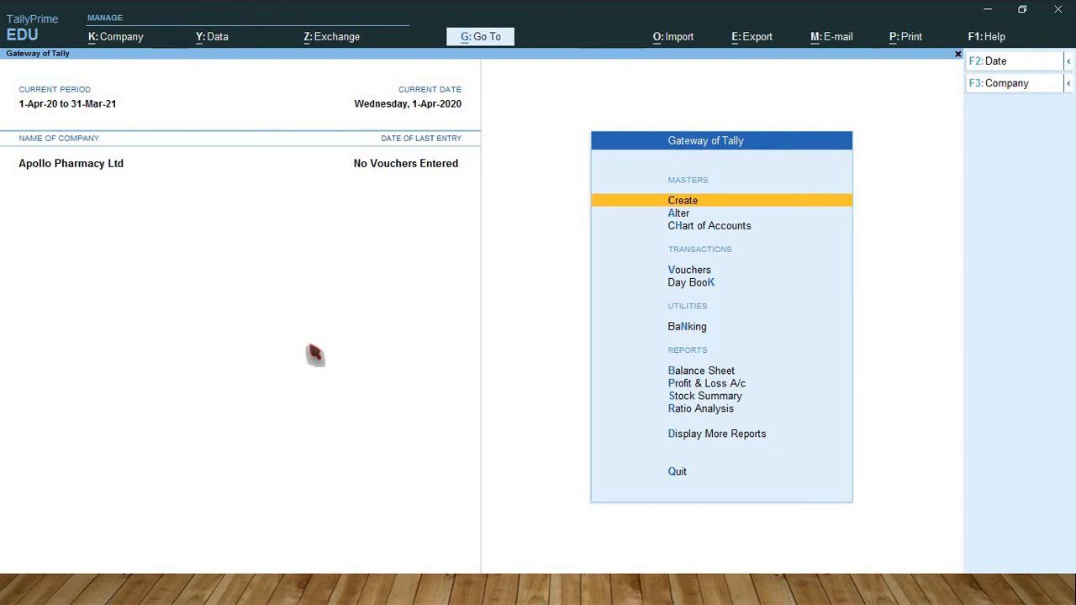
key(Down)
key(Down)
key(Down)
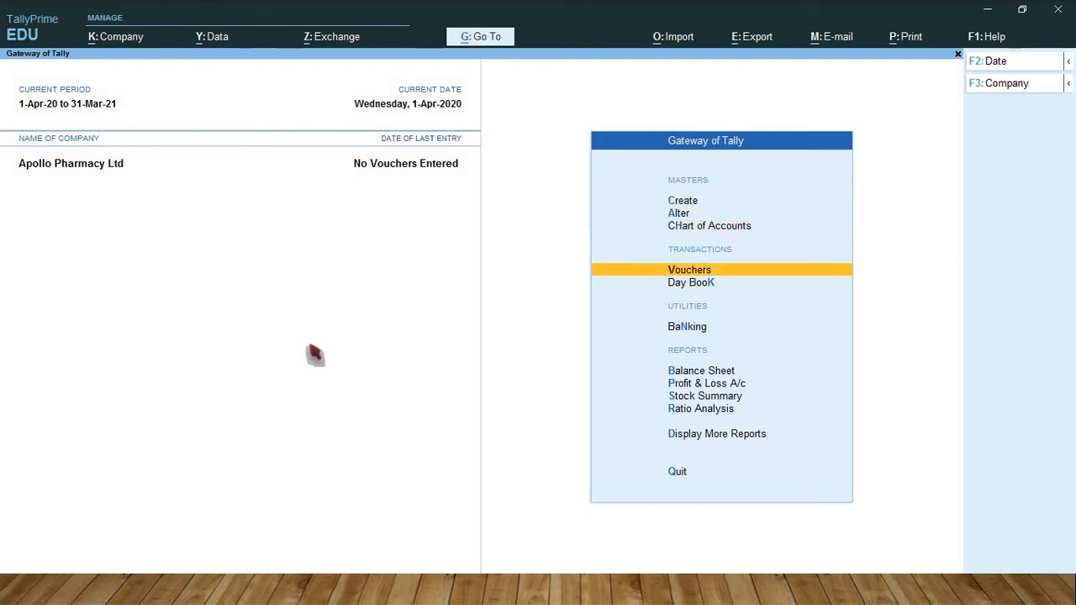
key(Return)
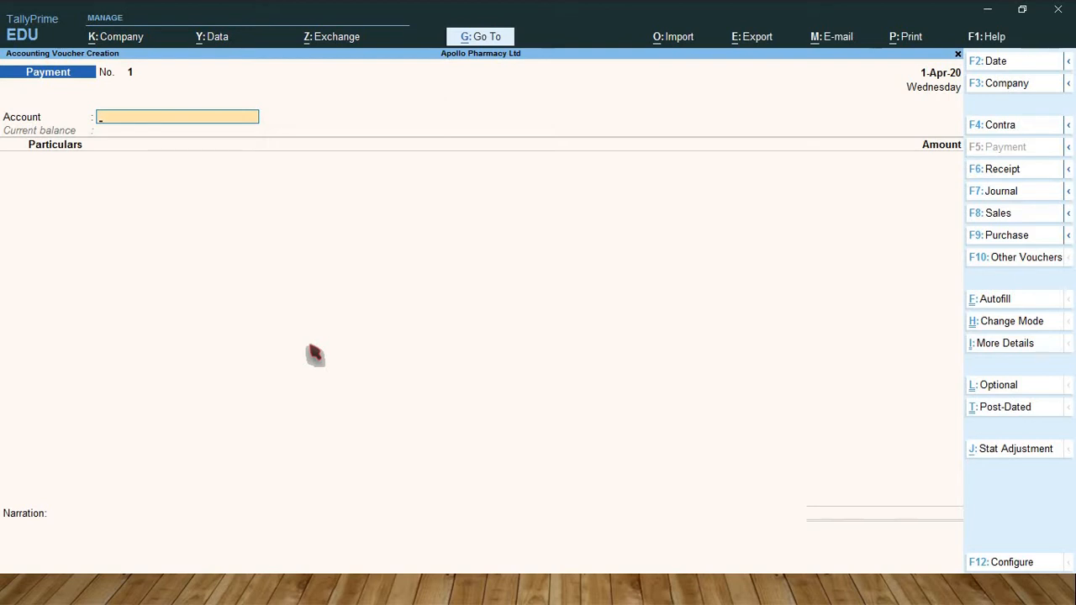
key(Escape)
key(y)
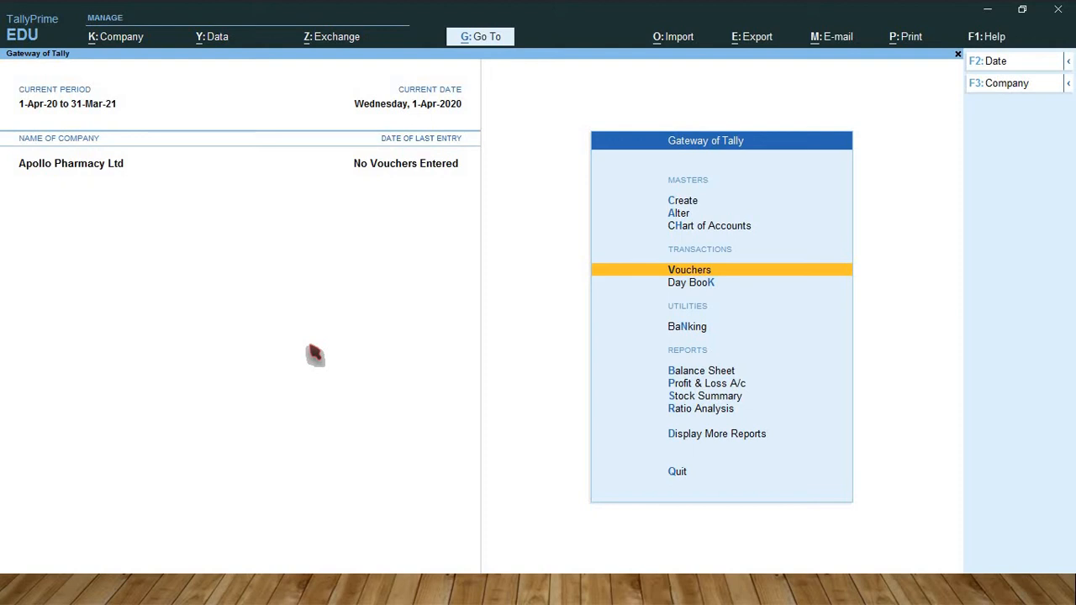
- Open the Purchase voucher type for alteration
key(Up)
key(Up)
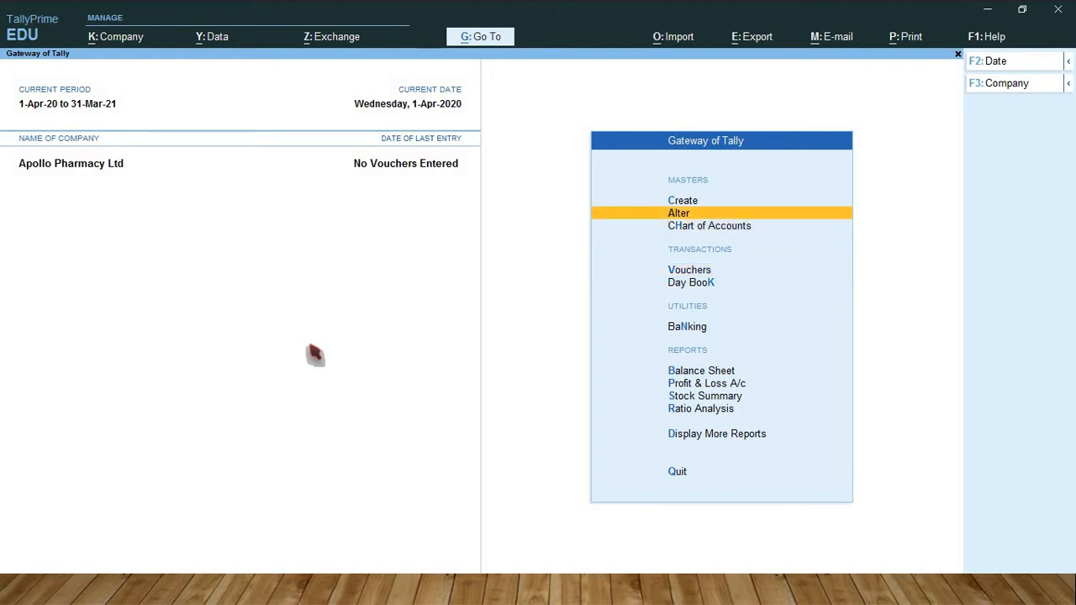
key(Return)
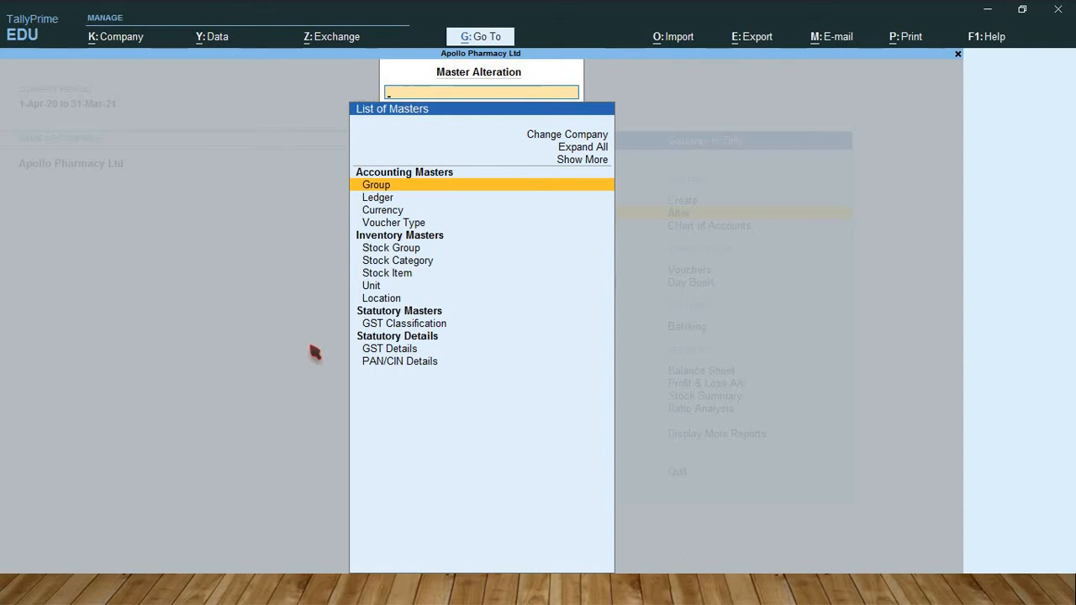
key(Down)
key(Down)
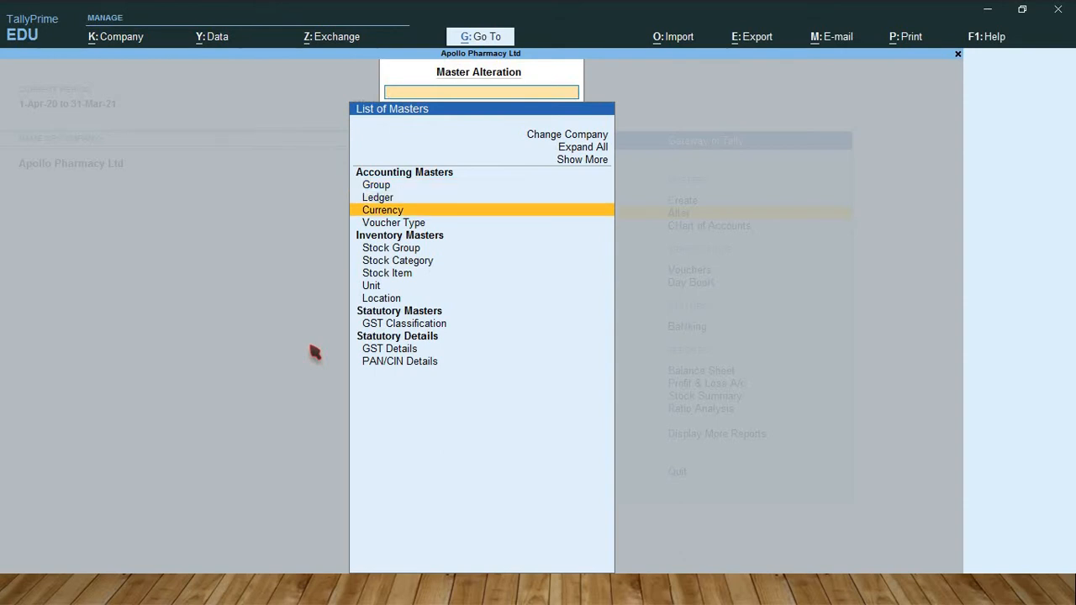
key(Down)
key(Return)
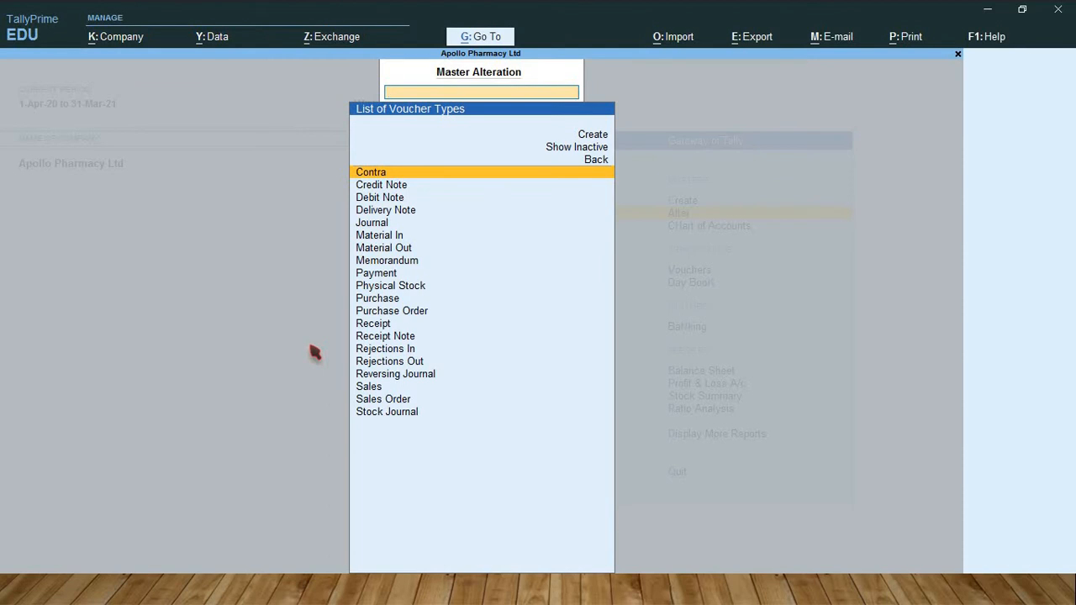
text(Pur)
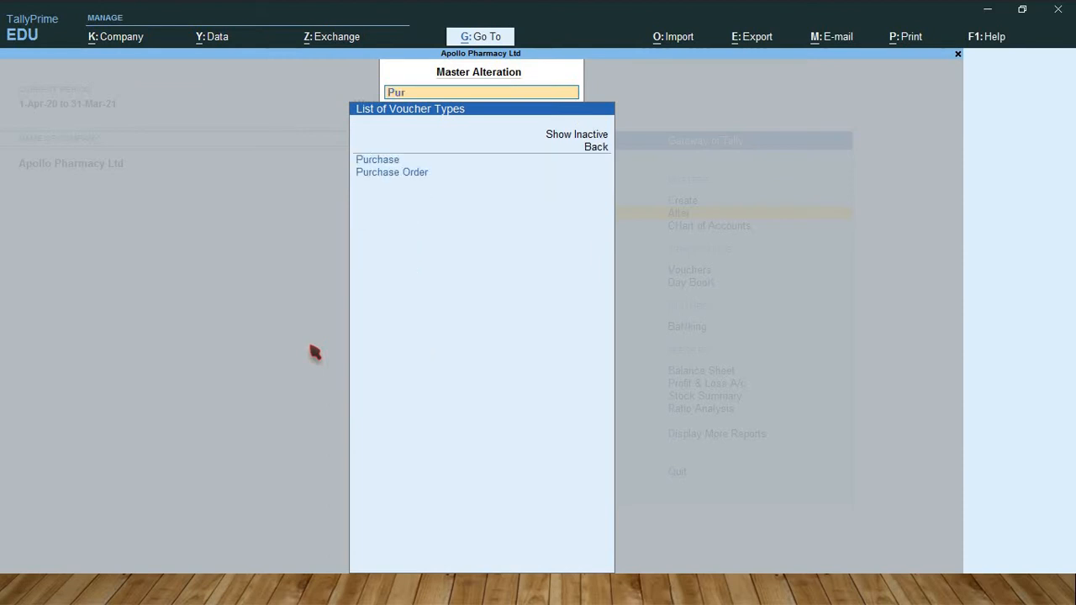
key(Return)
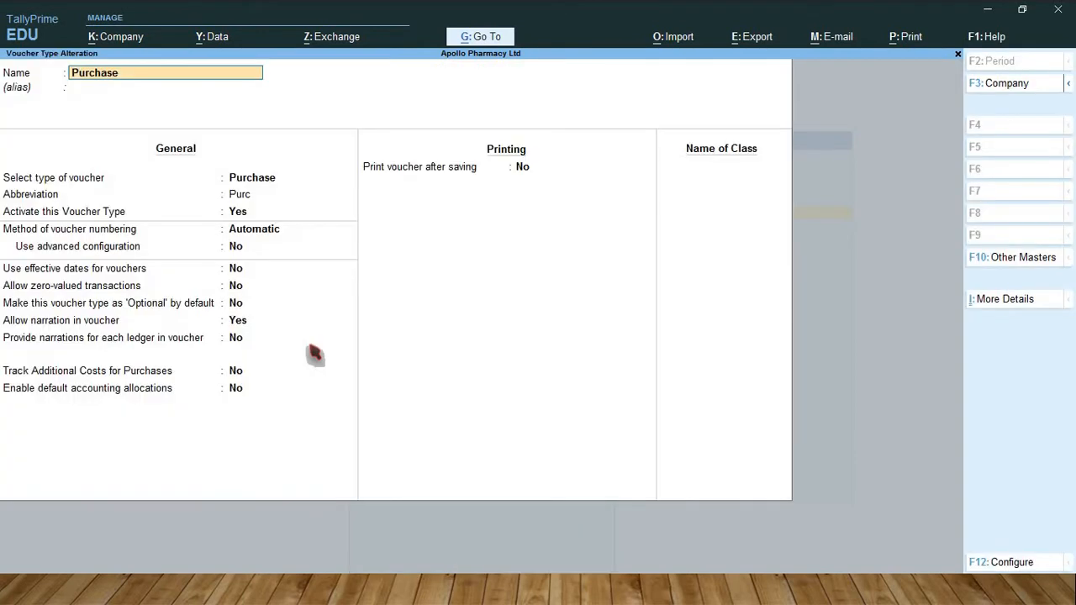
- Set the Purchase voucher type's method of voucher numbering to Manual, keep its other settings, and save it
key(Return)
key(Return)
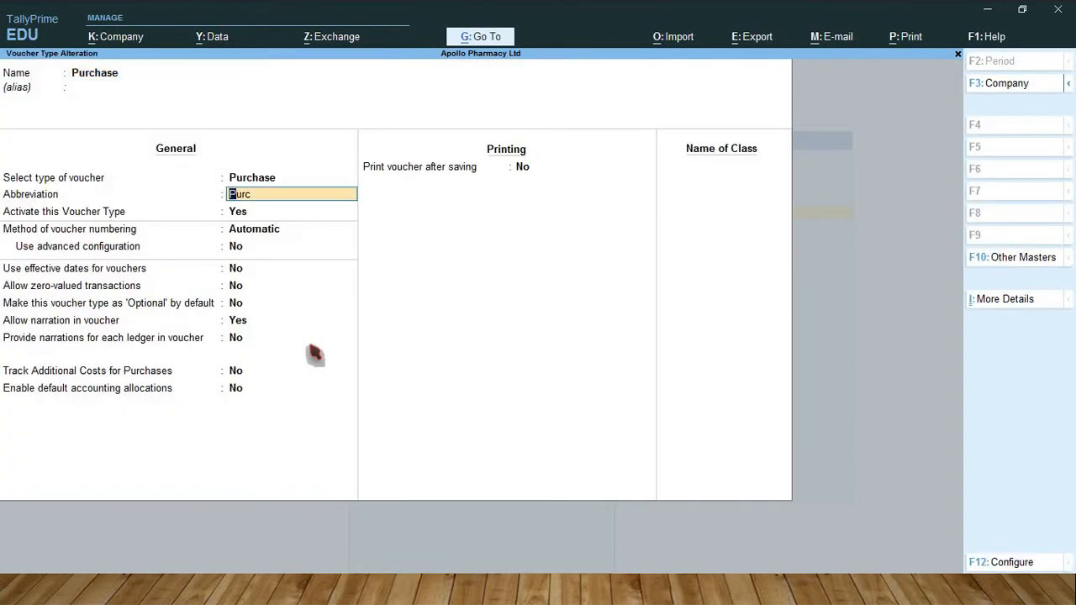
key(Return)
key(Return)
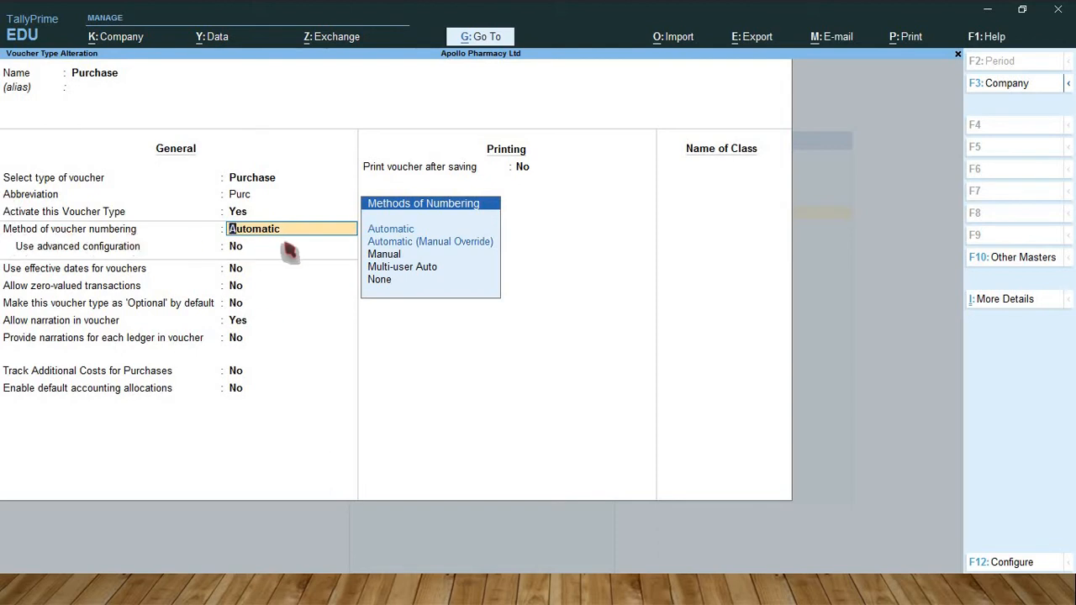
key(Down)
key(Down)
key(Down)
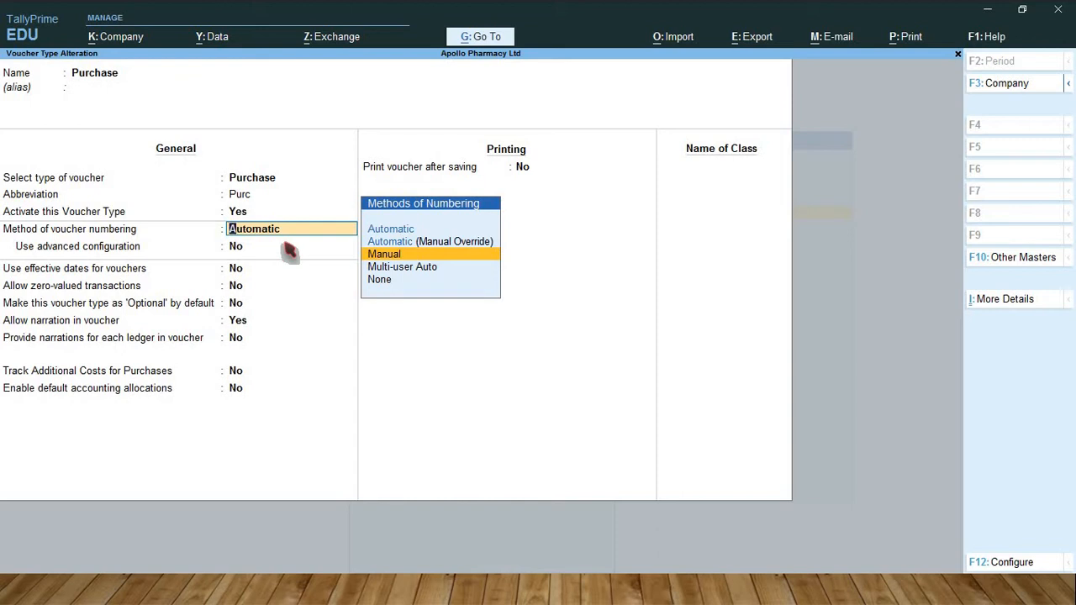
key(Return)
key(Return)
key(Return)
key(Return)
key(Return)
key(Return)
key(Return)
key(Return)
key(Return)
key(Return)
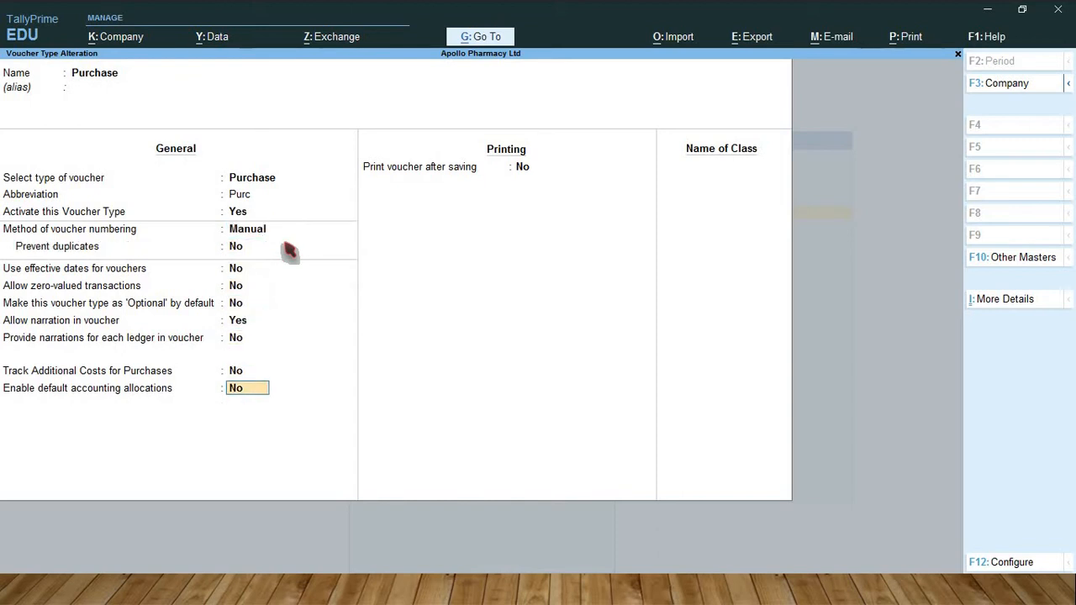
key(Return)
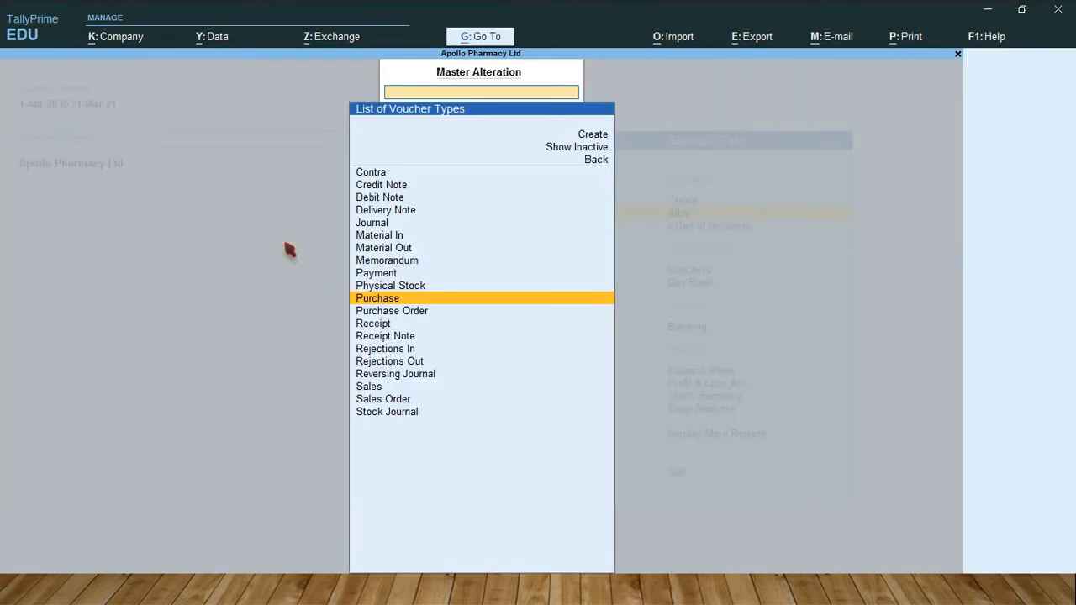
- Open the Sales voucher type for alteration and go to its method of voucher numbering
text(Sal)
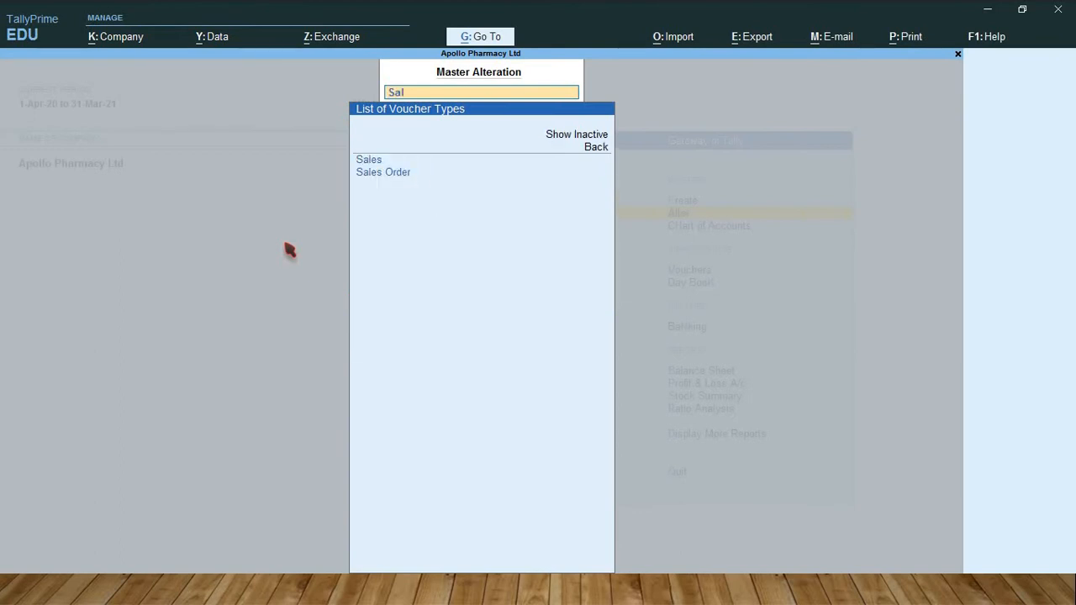
text(e)
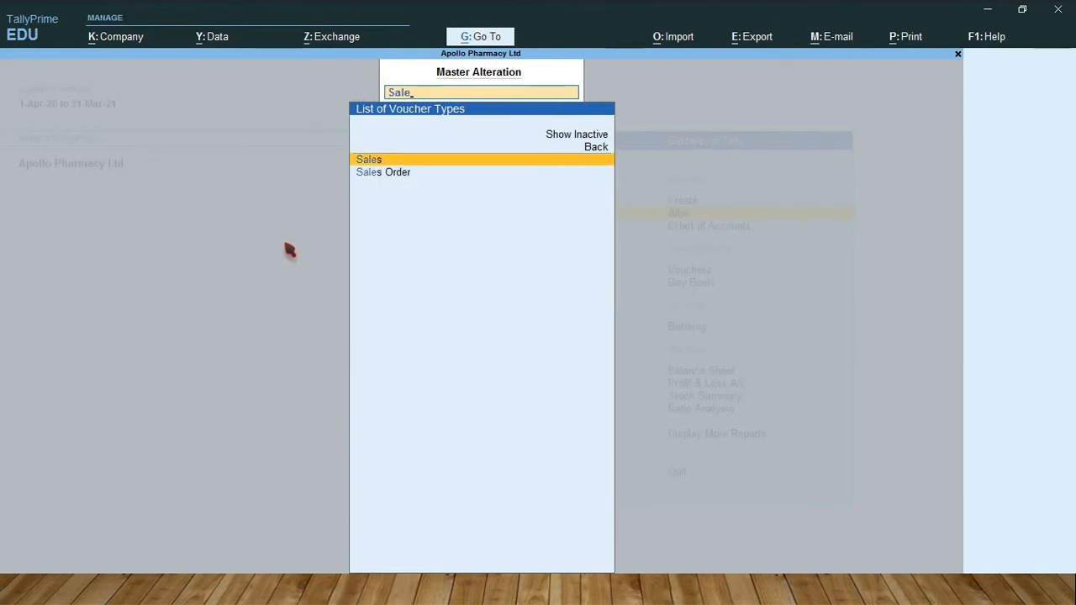
key(Return)
key(Return)
key(Return)
key(Return)
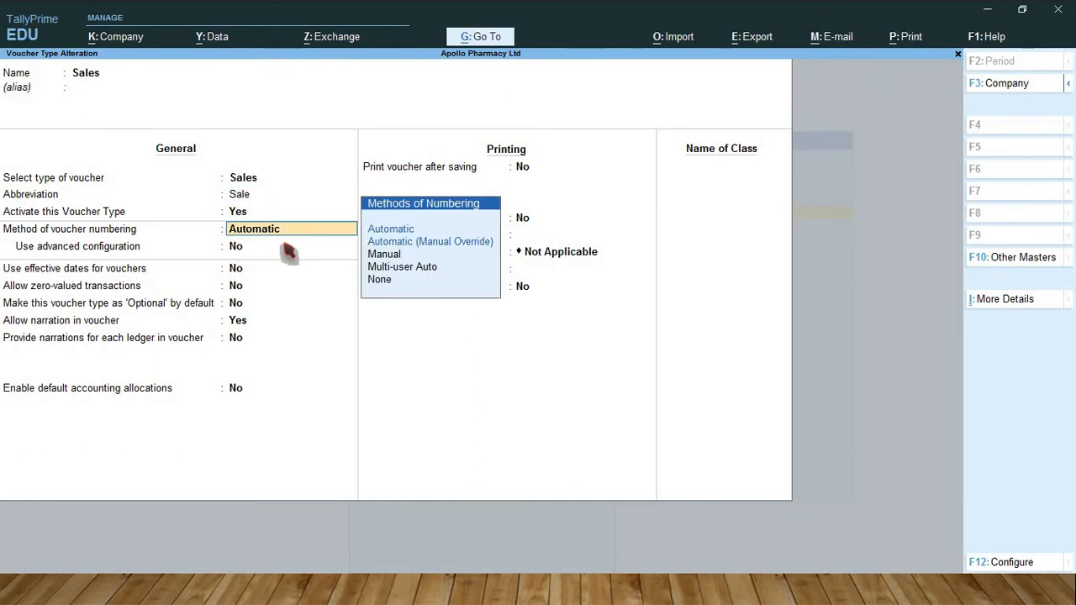
- Set the Sales voucher type's numbering method to Manual, keep its other settings, and leave master alteration
key(Down)
key(Down)
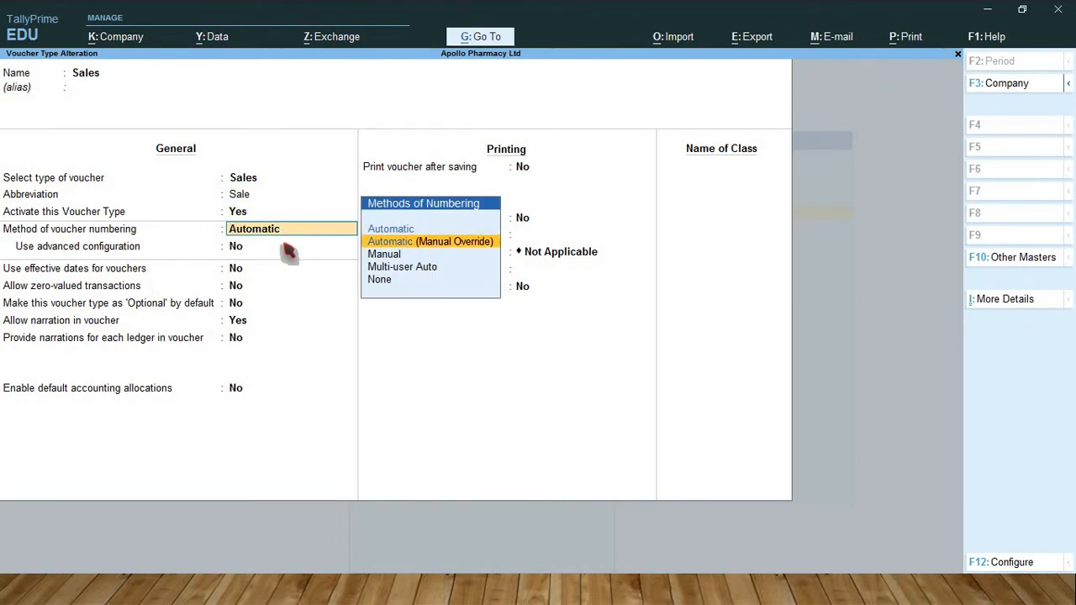
key(Return)
key(Return)
key(Return)
key(Return)
key(Return)
key(Return)
key(Return)
key(Return)
key(Return)
key(Return)
key(Return)
key(Return)
key(Return)
key(Return)
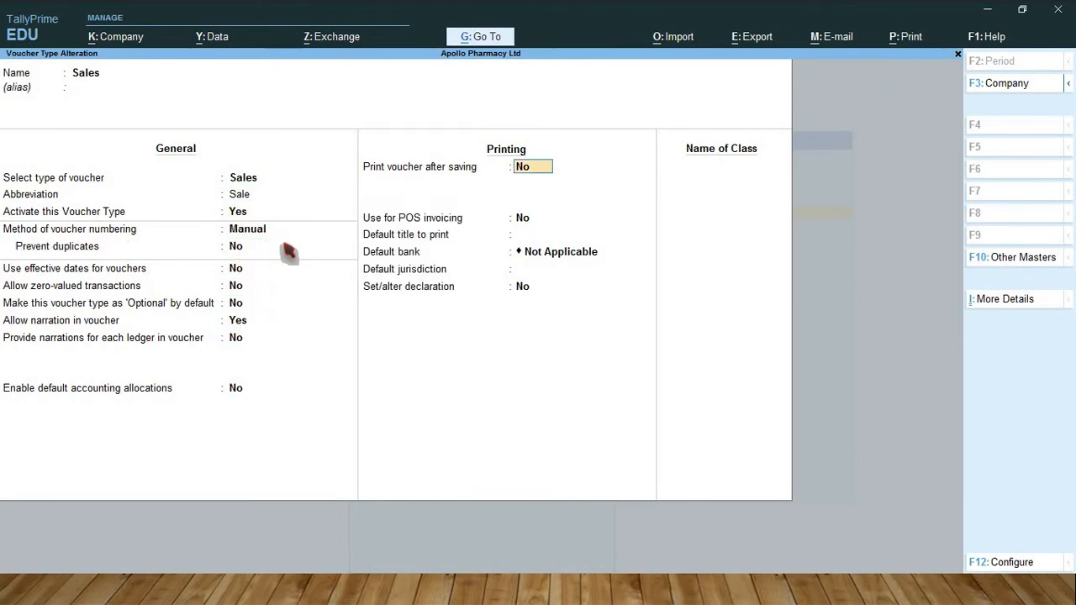
key(n)
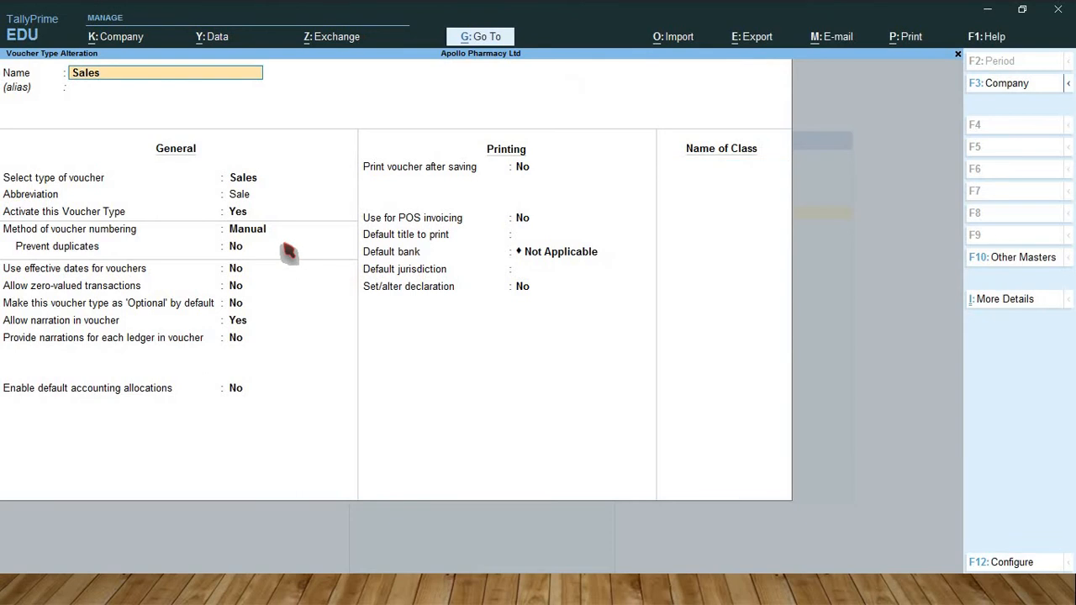
key(Escape)
key(Escape)
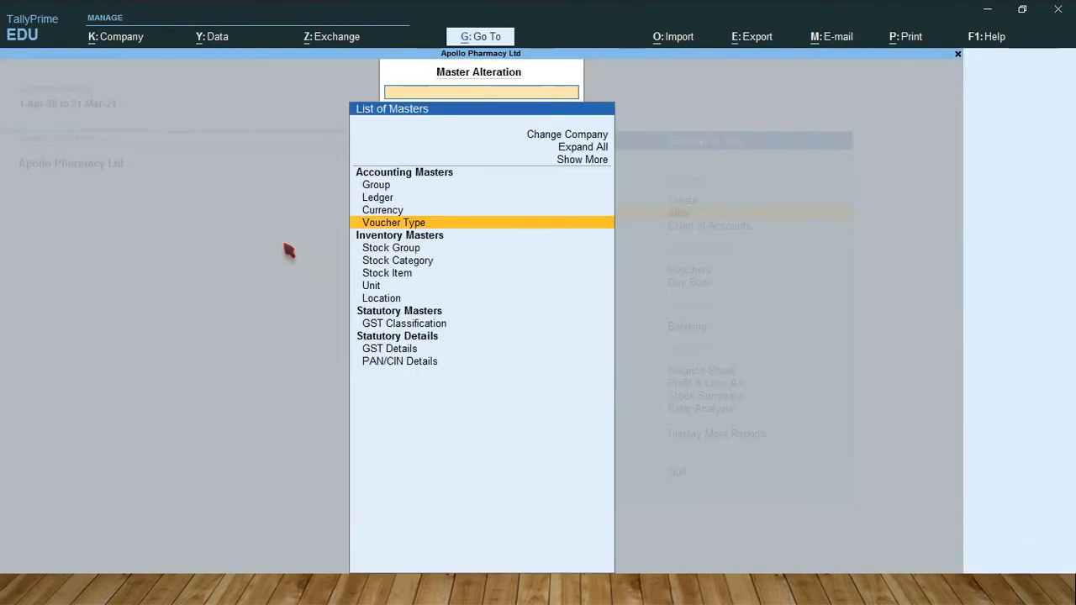
key(Escape)
- Start a new purchase voucher for Apollo Pharmacy Ltd
key(Down)
key(Down)
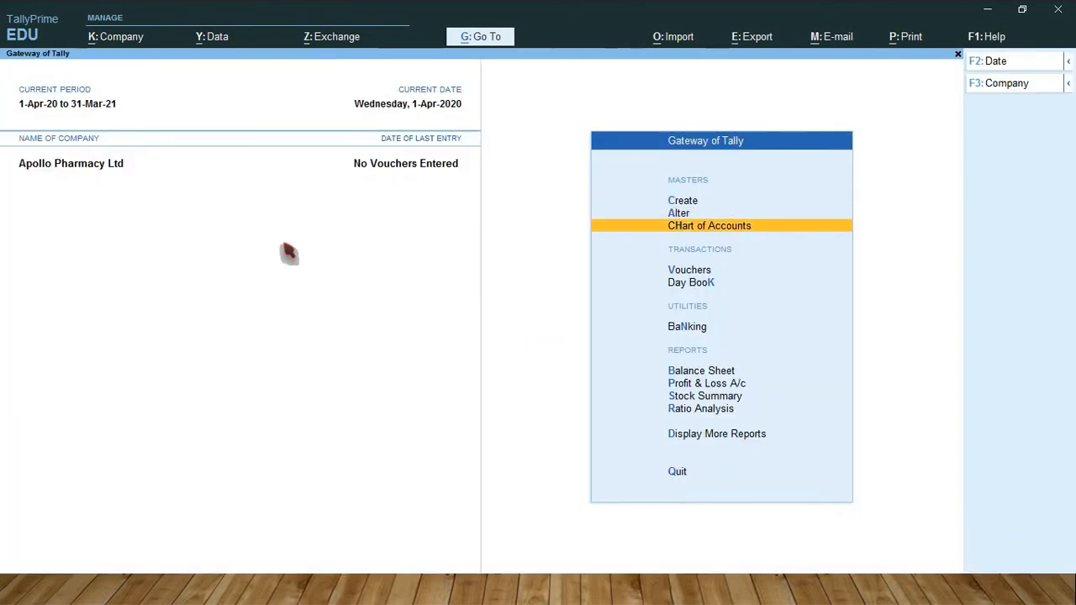
key(Return)
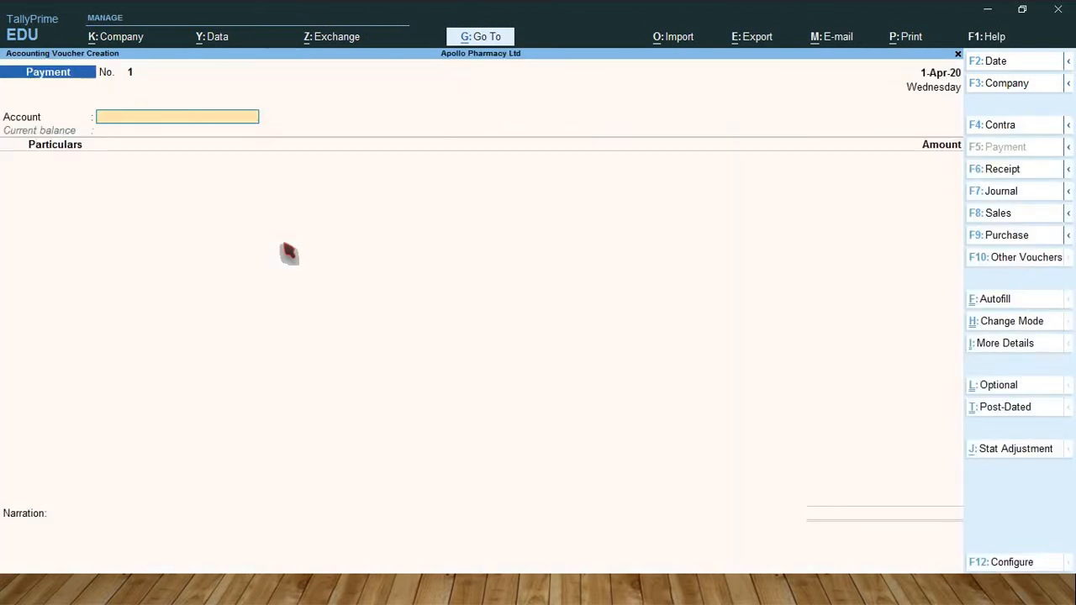
key(F9)
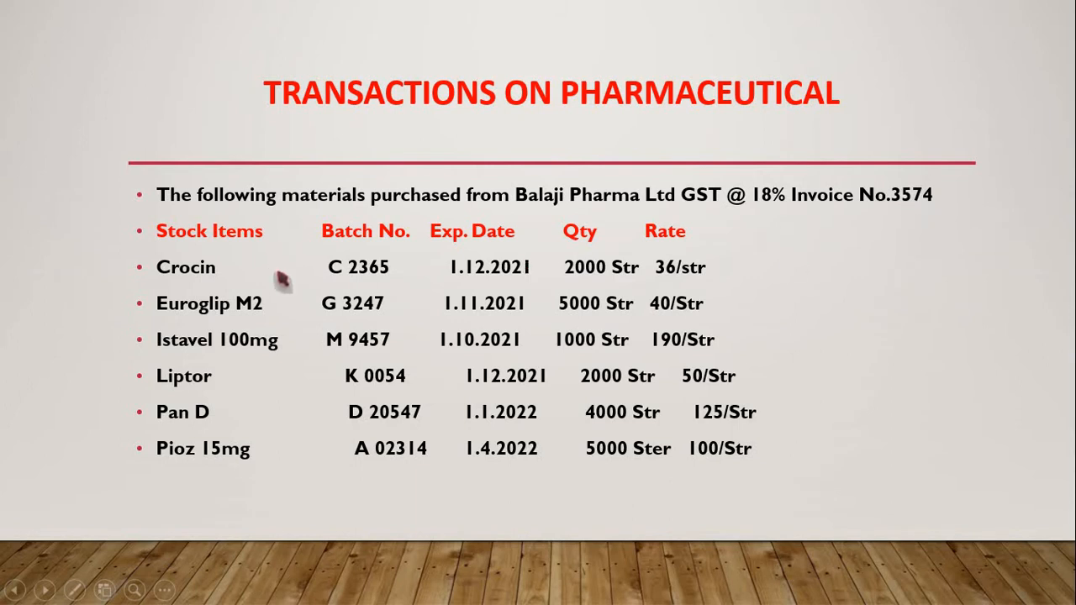
key(alt+Tab)
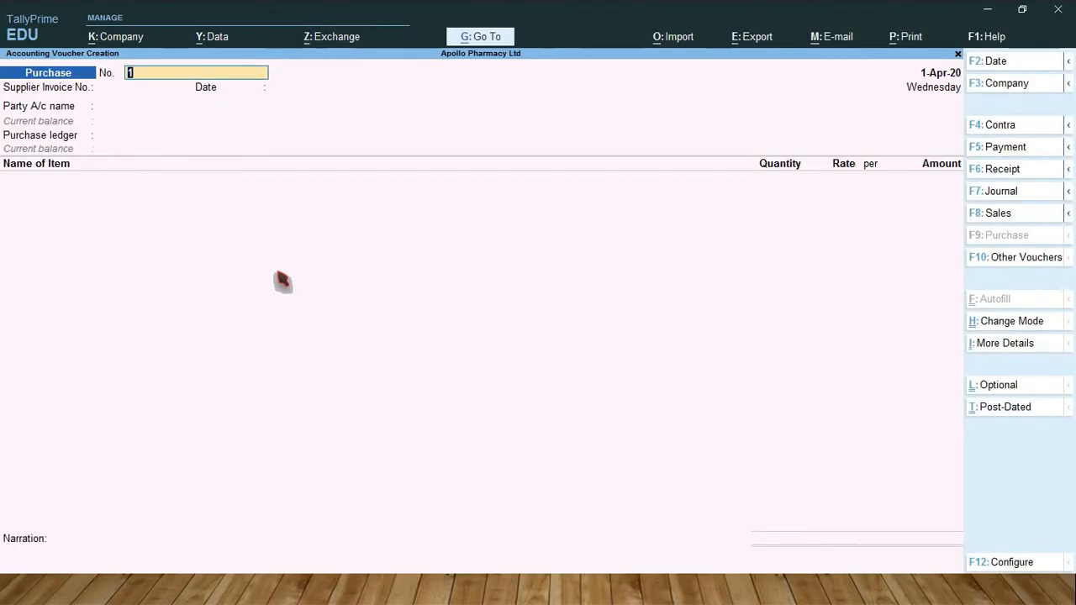
- Enter 3574 as both the voucher number and the supplier invoice number, keeping the invoice date 1-Apr-20
text(3574)
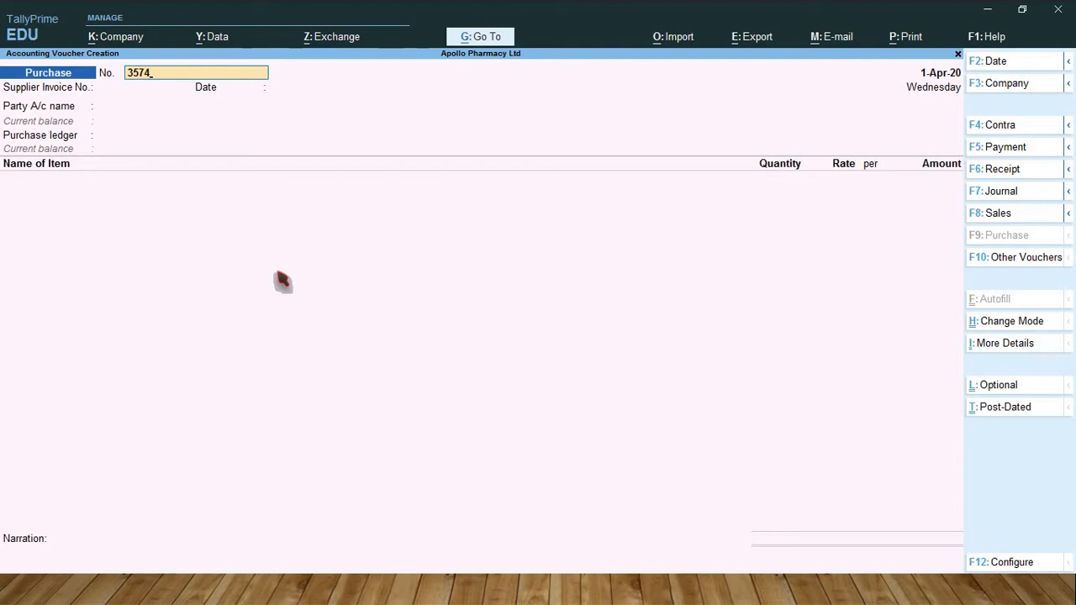
key(Return)
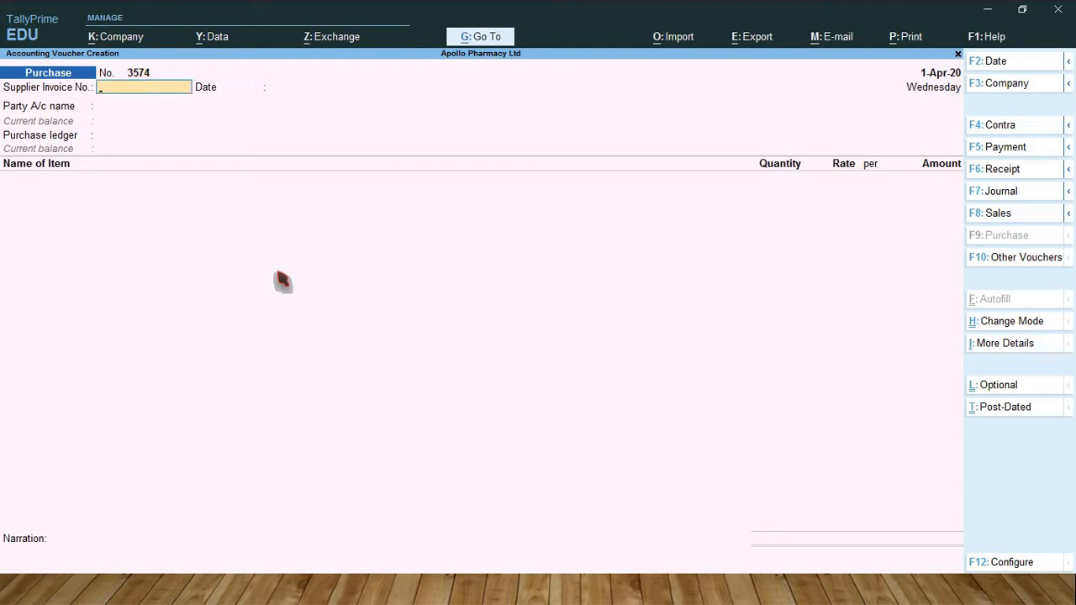
text(3574)
key(Return)
key(Return)
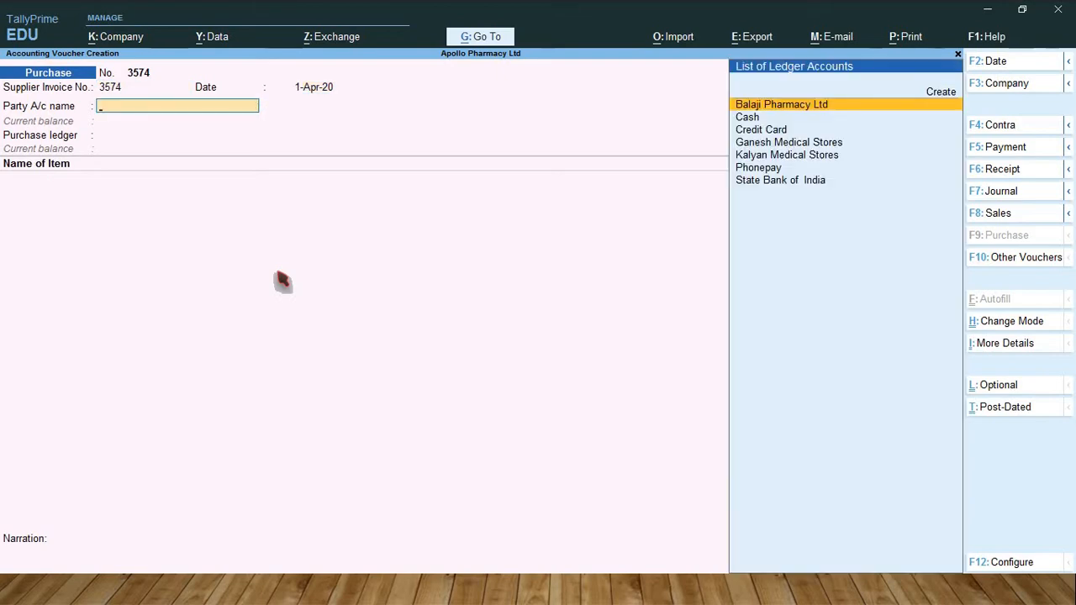
- Choose Balaji Pharmacy Ltd as the party account and leave all receipt details blank
key(alt+Tab)
key(alt+Tab)
key(Return)
key(Return)
key(Return)
key(Return)
key(Return)
key(Return)
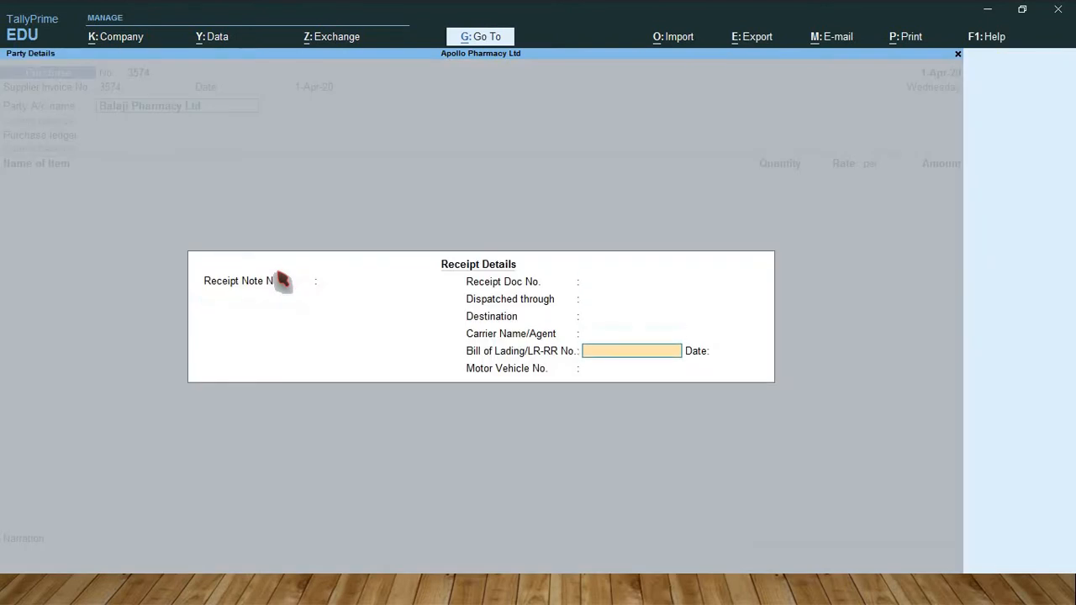
key(Return)
key(Return)
key(Return)
key(Return)
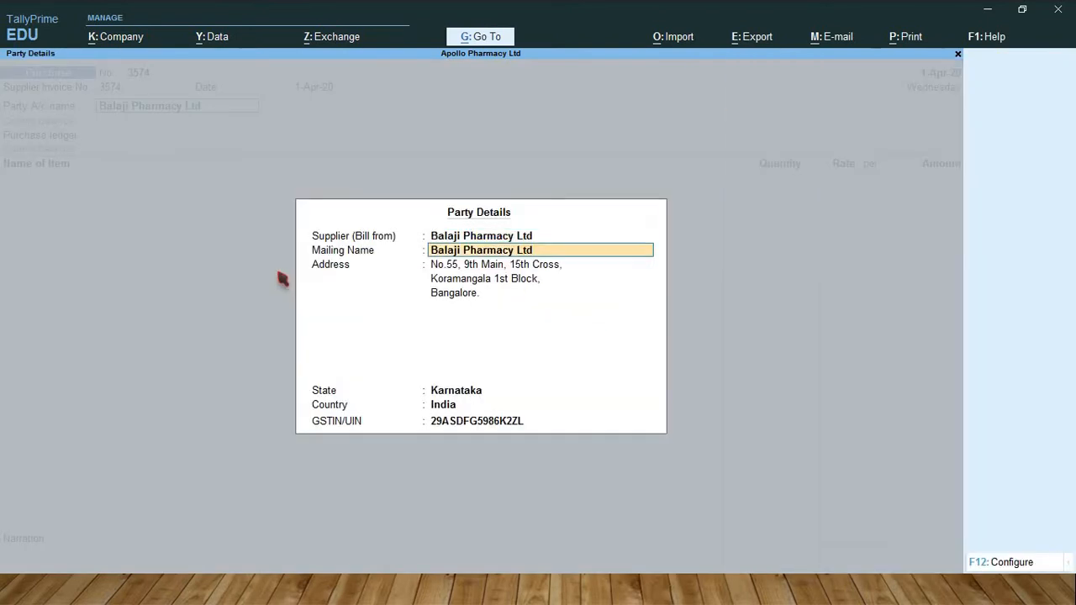
- Accept the supplier's party details and set the purchase ledger to Purchase @ 18%
key(Return)
key(Return)
key(Return)
key(Return)
key(Return)
key(Return)
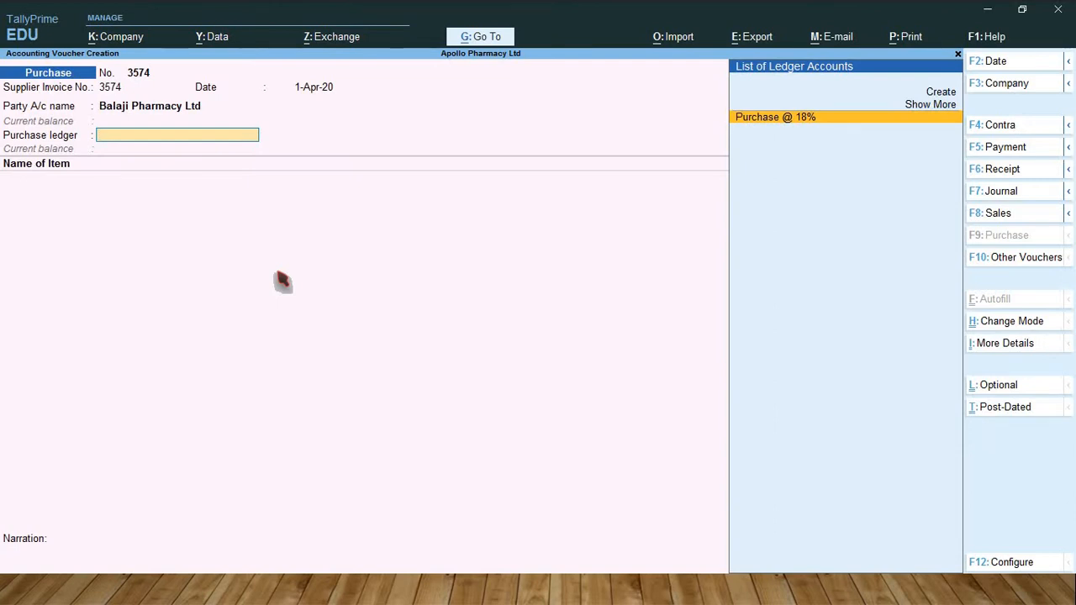
key(Return)
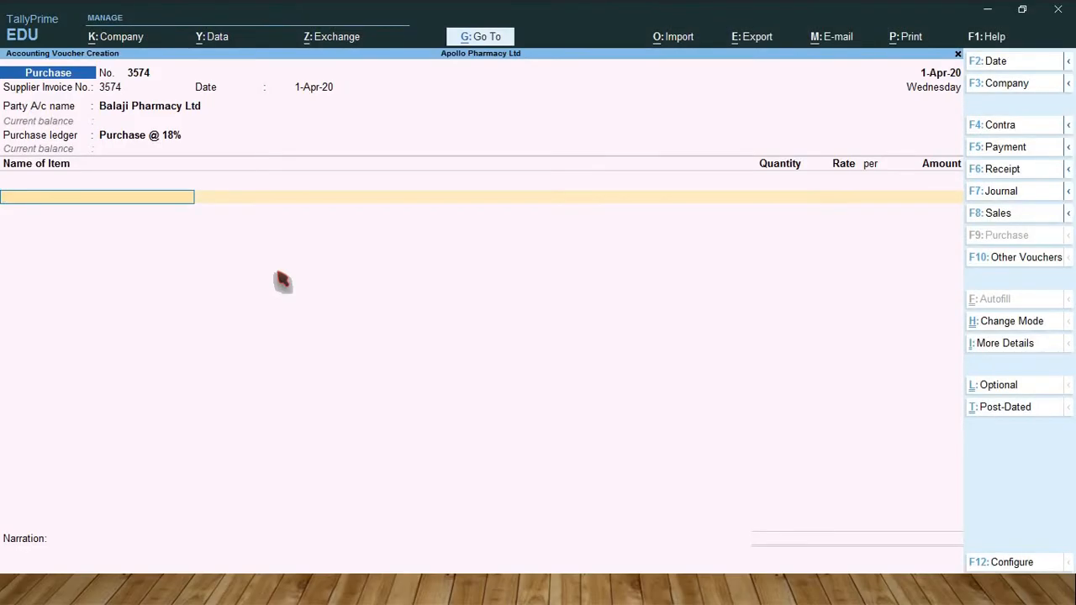
- Add Crocin as the first item of the purchase and create its new batch number C 2365
text(Cr)
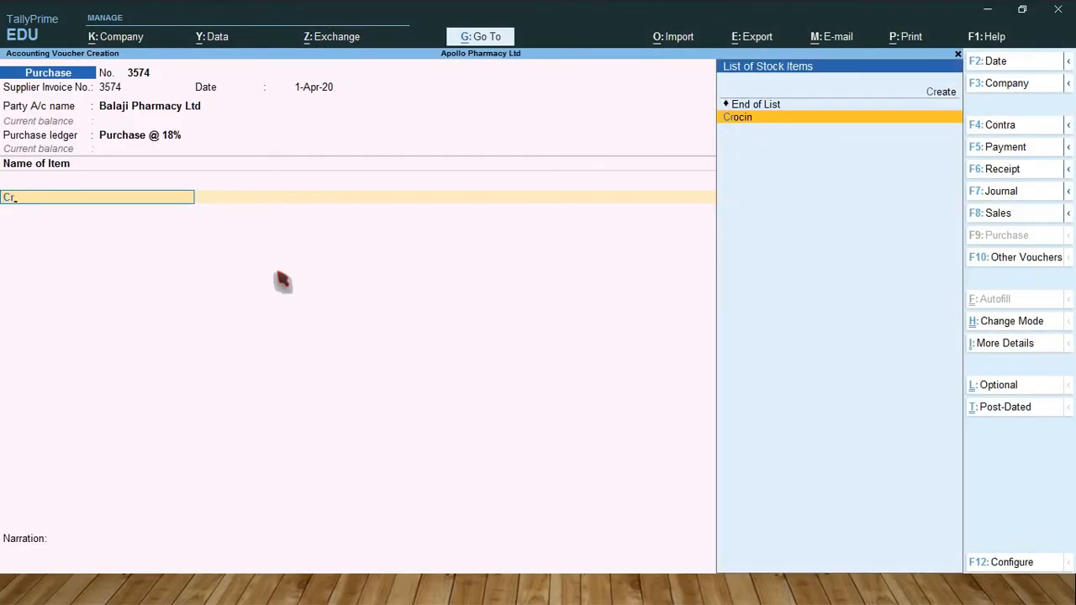
key(Return)
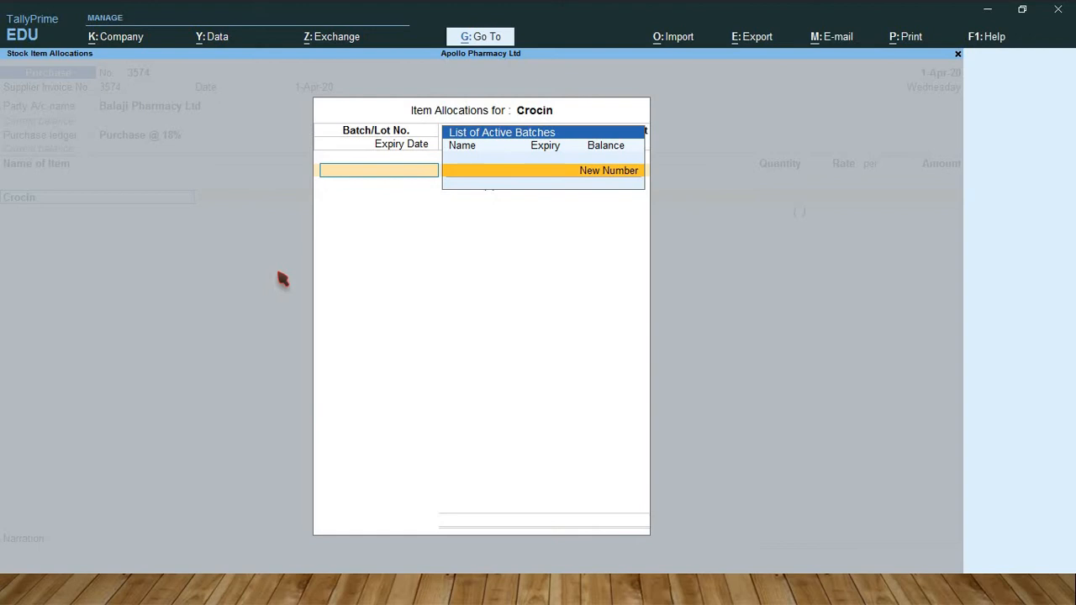
text(C 2365)
key(Return)
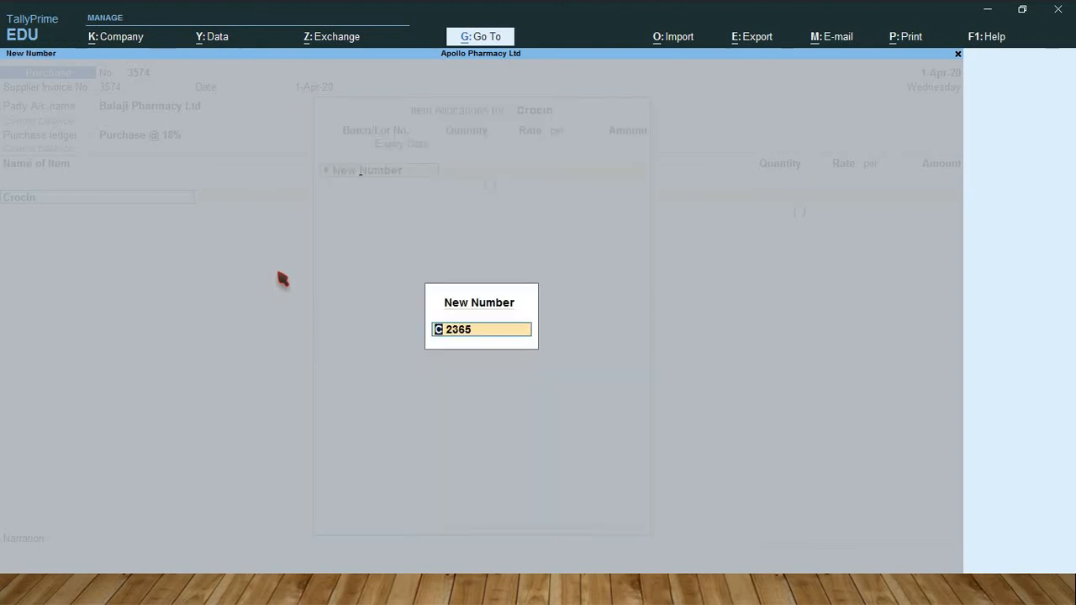
key(Return)
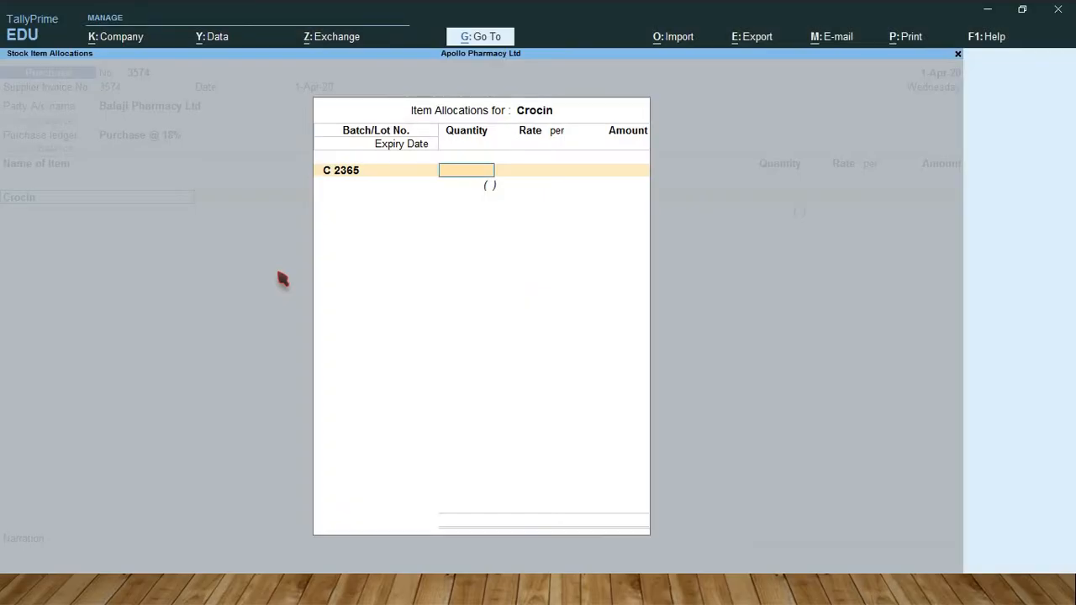
- Set the quantity of Crocin batch C 2365 to 2000 strips at a rate of 36 per strip
text(2000)
key(Return)
key(Return)
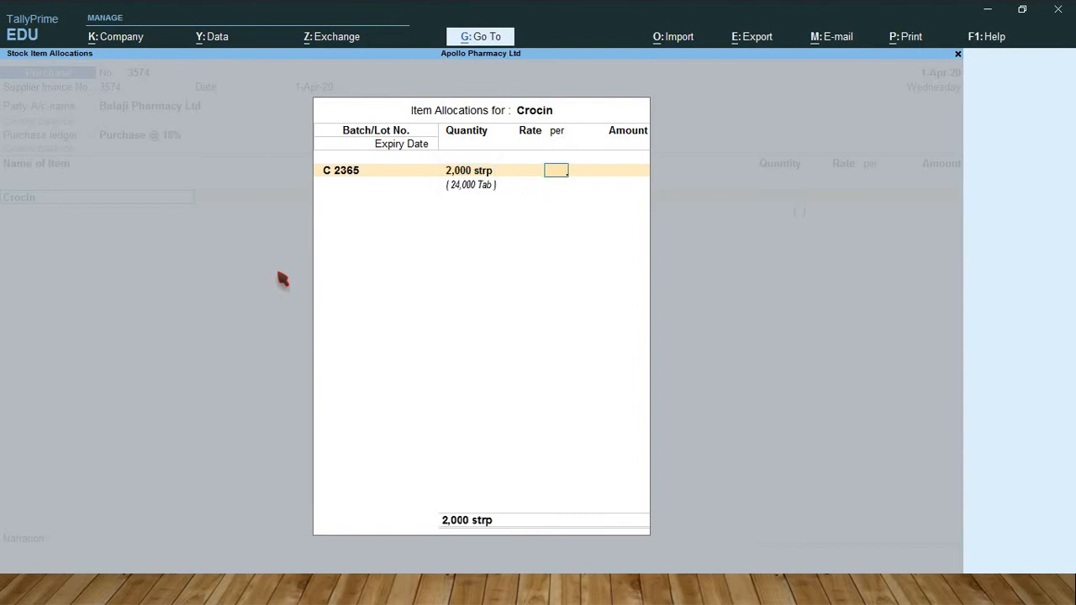
key(BackSpace)
text(36)
key(Return)
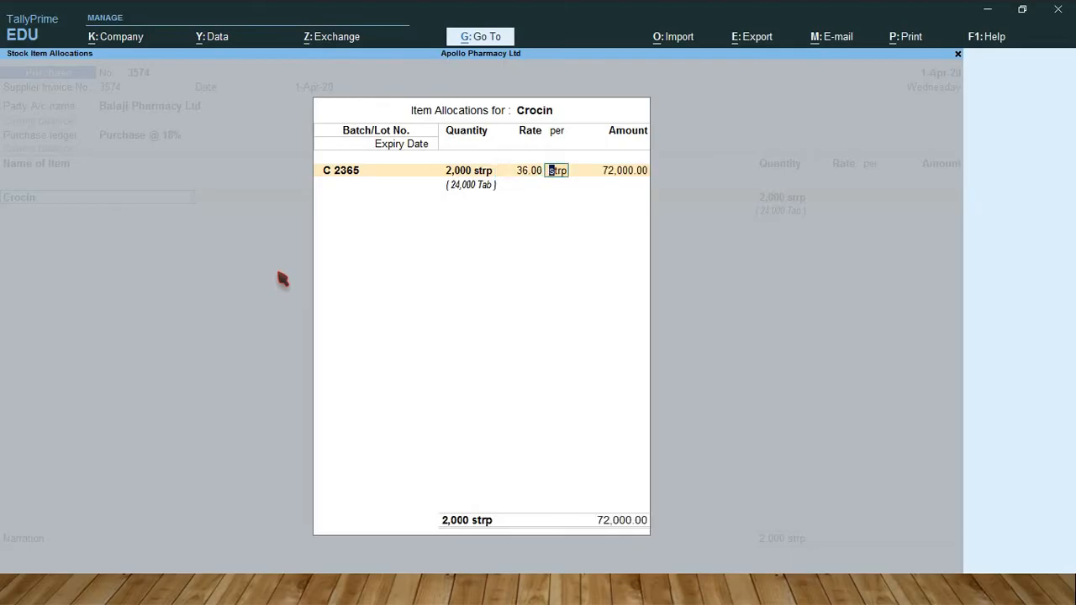
key(Return)
key(Return)
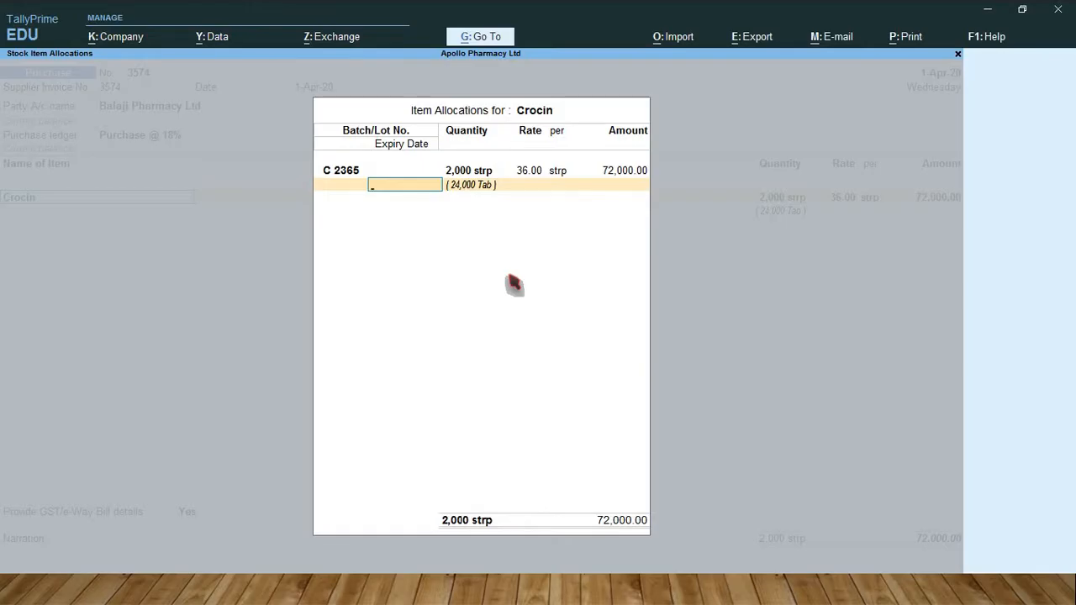
- Set the Crocin batch's expiry date to 1-Dec-21 and finish the item's batch allocation
text(1.12.21)
key(Return)
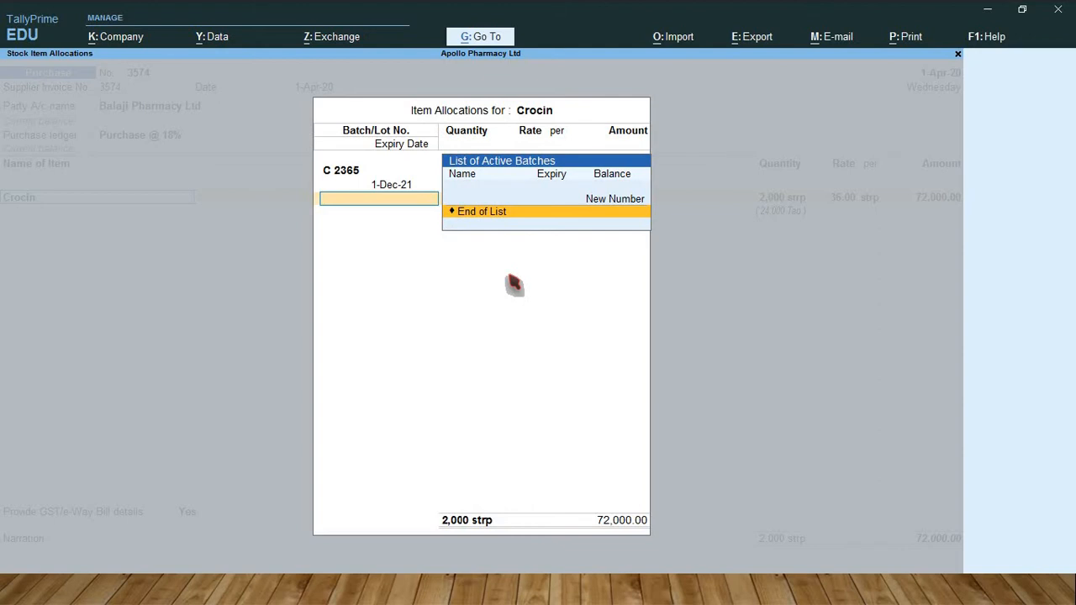
key(Return)
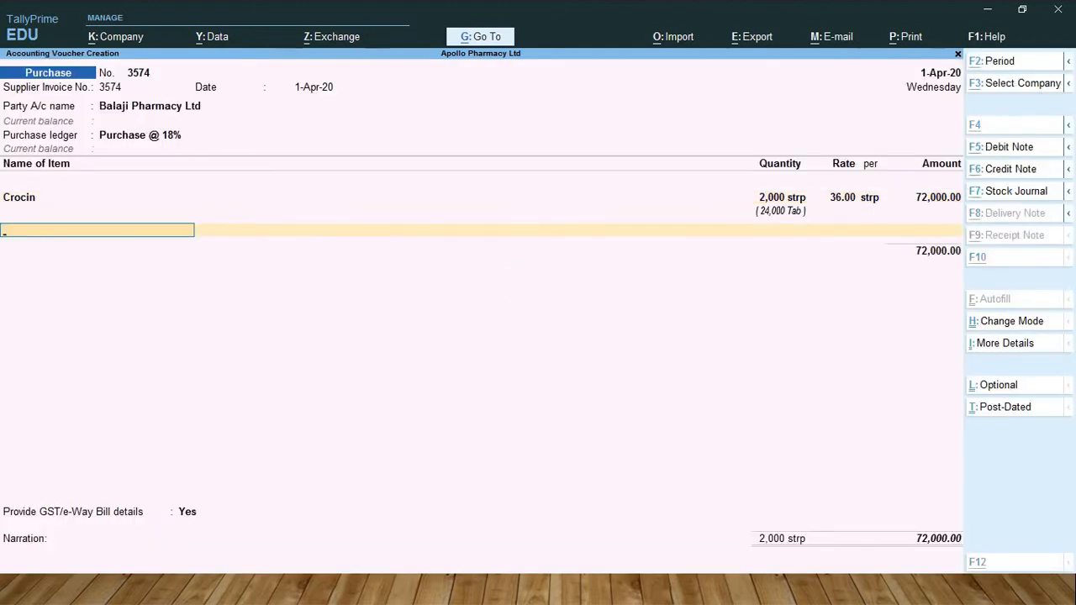
- Add Euroglip M2 as the second item and create its new batch G 3247, consulting the transactions slide
key(alt+Tab)
key(alt+Tab)
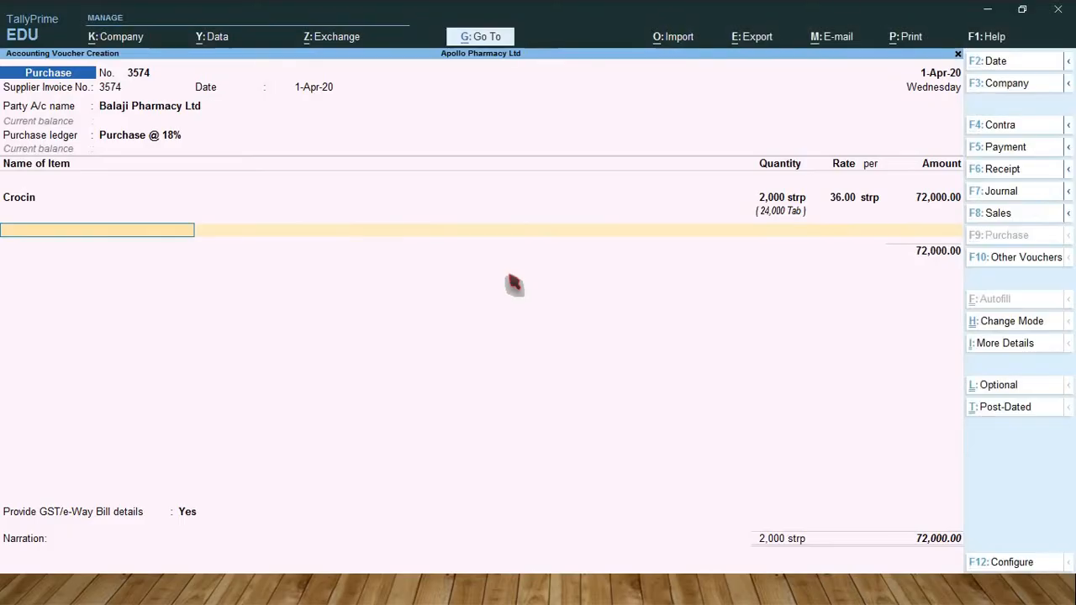
text(Eu)
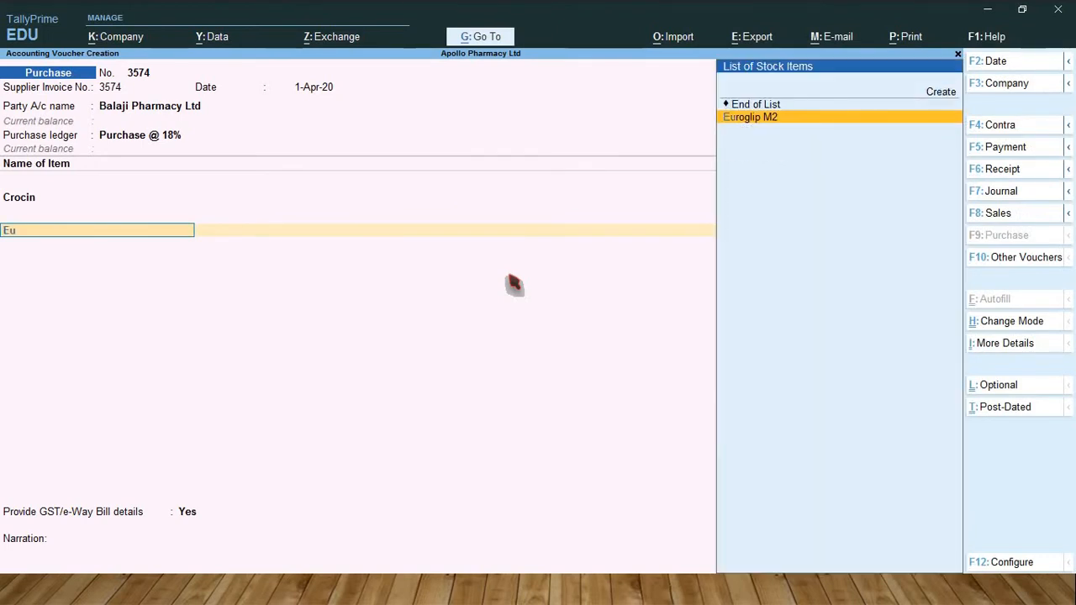
key(Return)
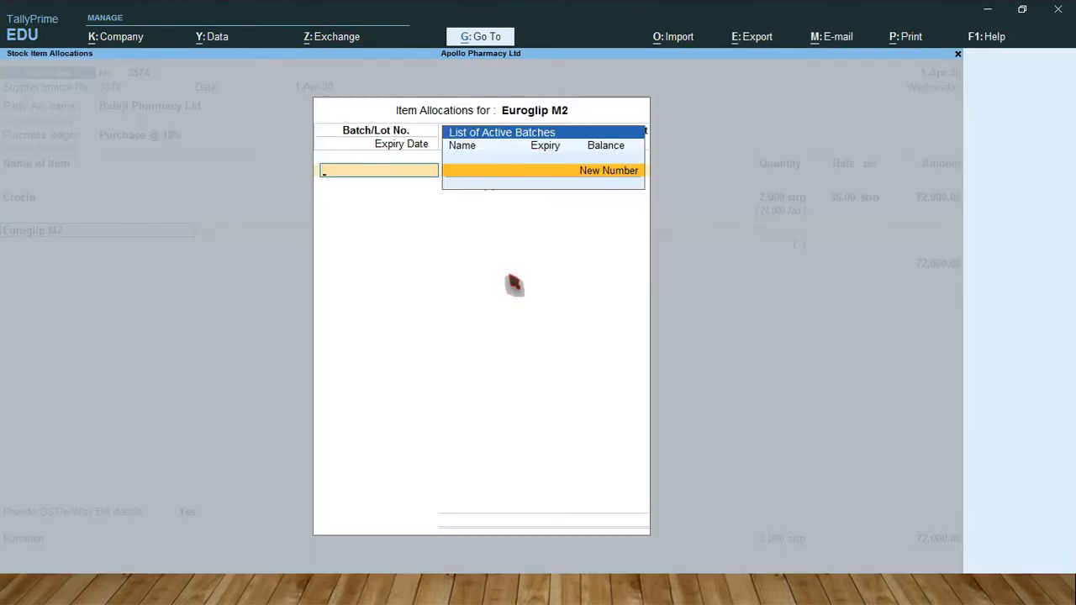
key(alt+Tab)
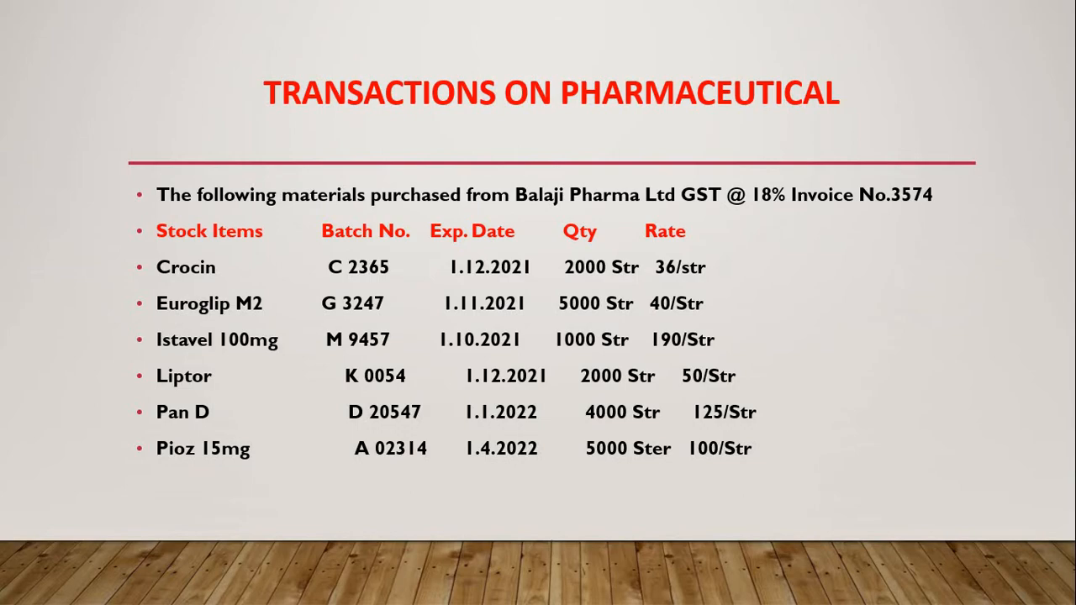
key(alt+Tab)
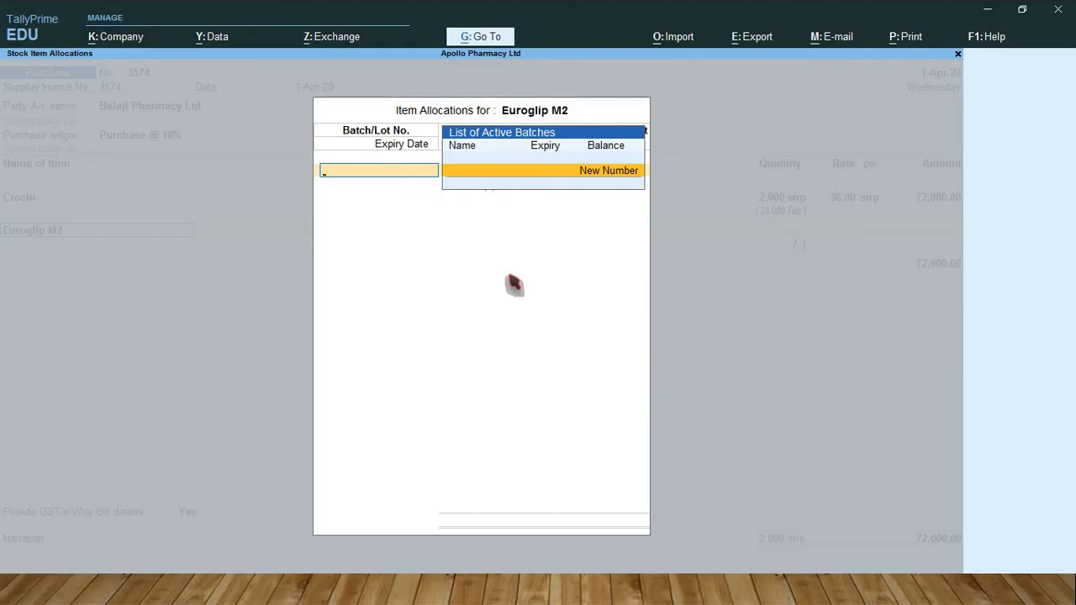
text(G 3247)
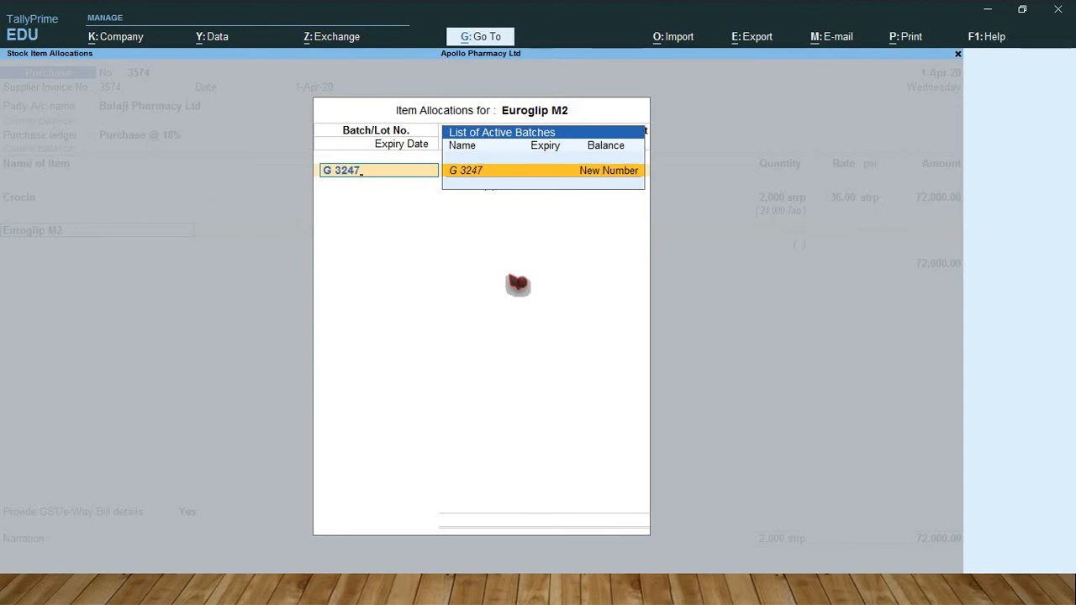
key(Return)
key(Return)
- Set the Euroglip M2 batch to 5000 strips at 40 per strip, consulting the transactions slide for the figures
key(alt+Tab)
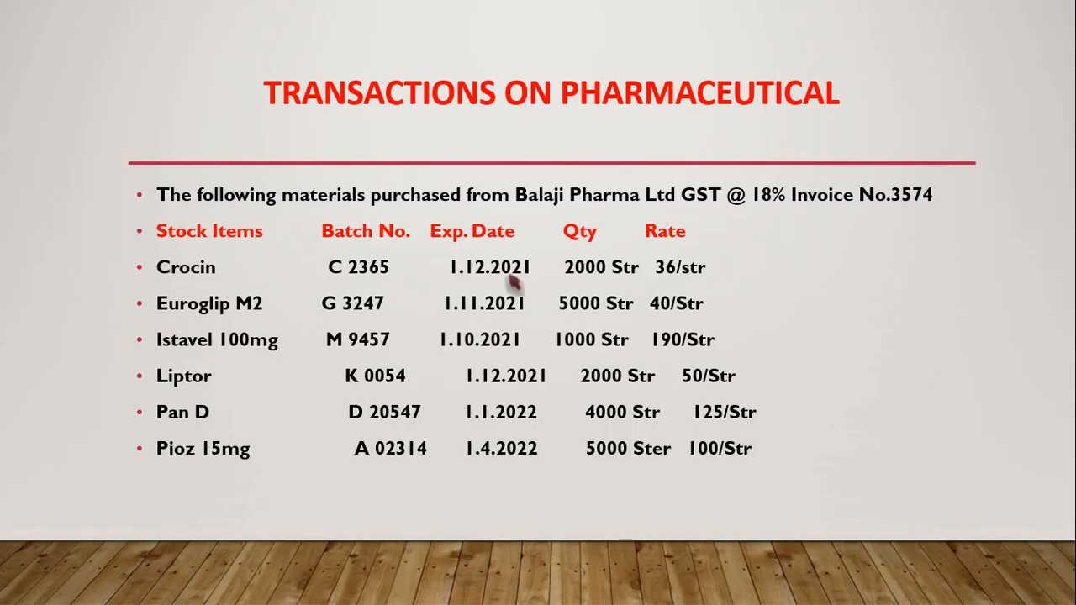
key(alt+Tab)
text(5,0000)
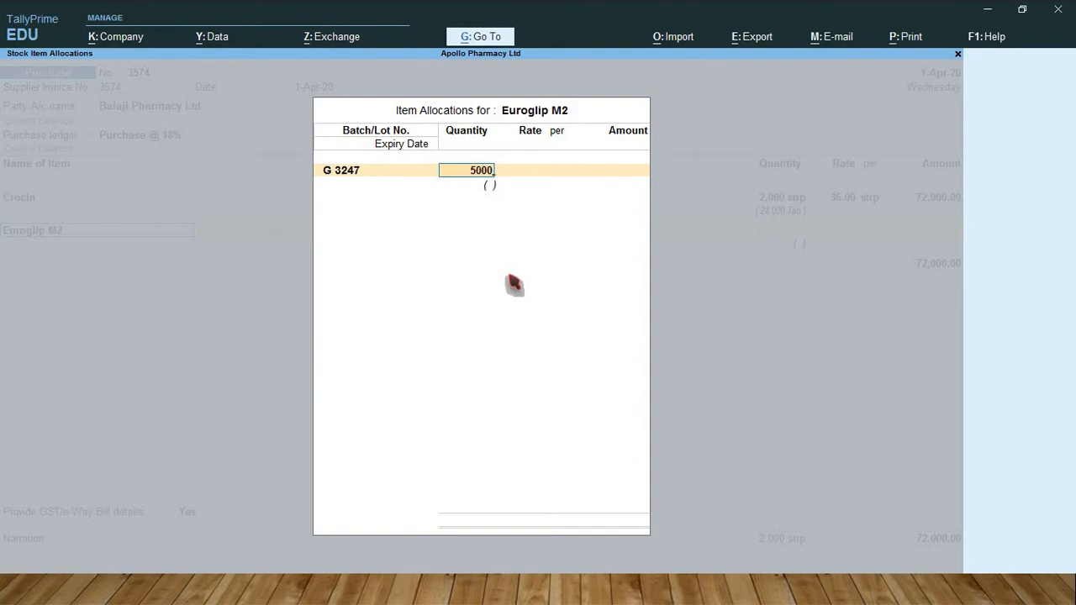
key(Return)
key(alt+Tab)
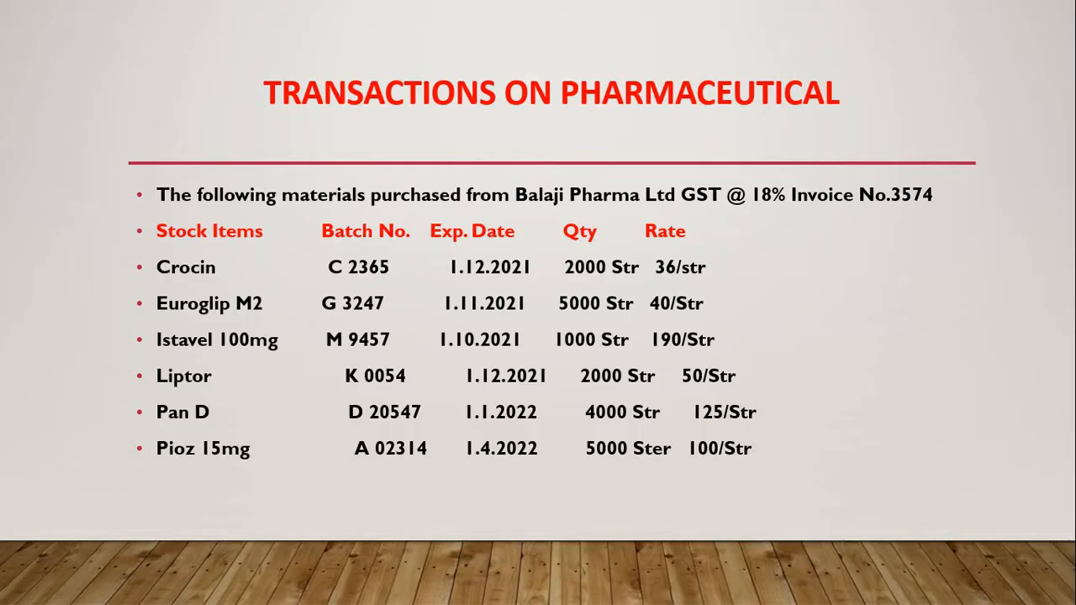
key(alt+Tab)
text(40)
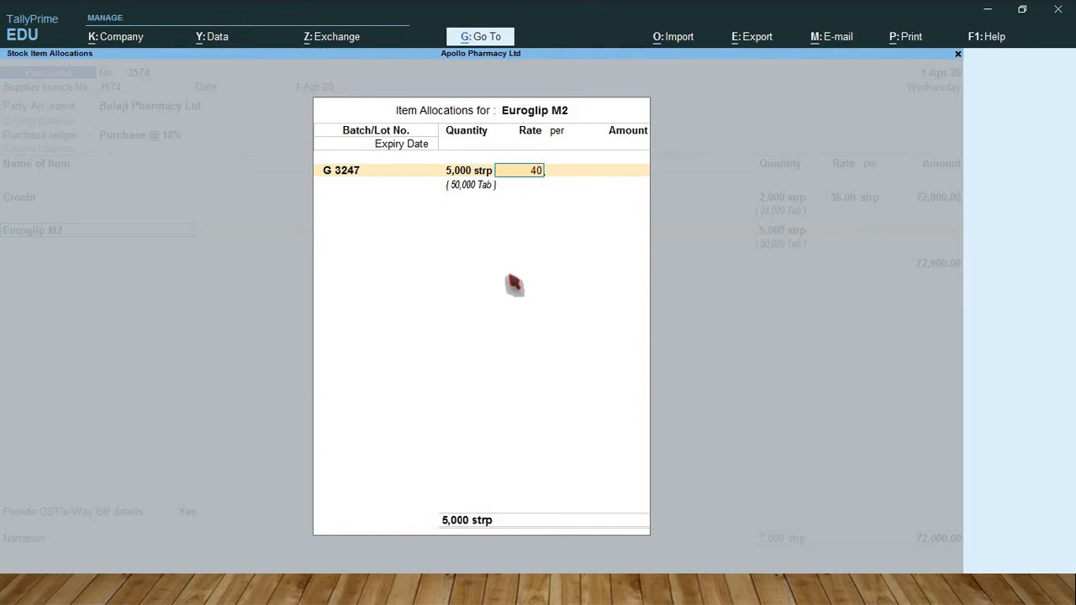
key(Return)
key(Return)
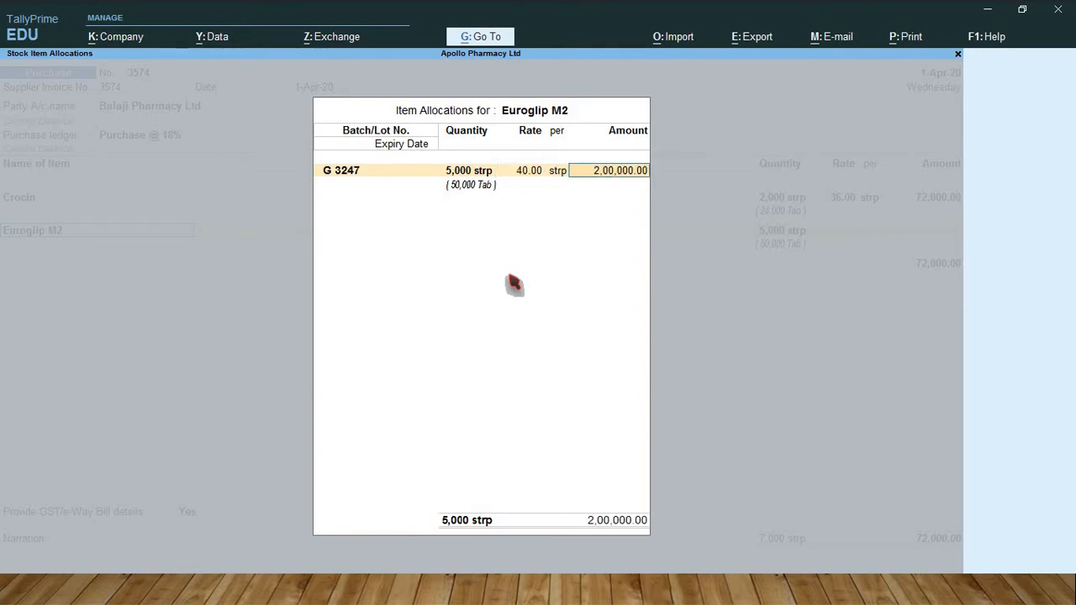
key(Return)
- Check the transactions slide, set the Euroglip M2 batch's expiry date to 1-Nov-21 and finish its batch allocation
key(alt+Tab)
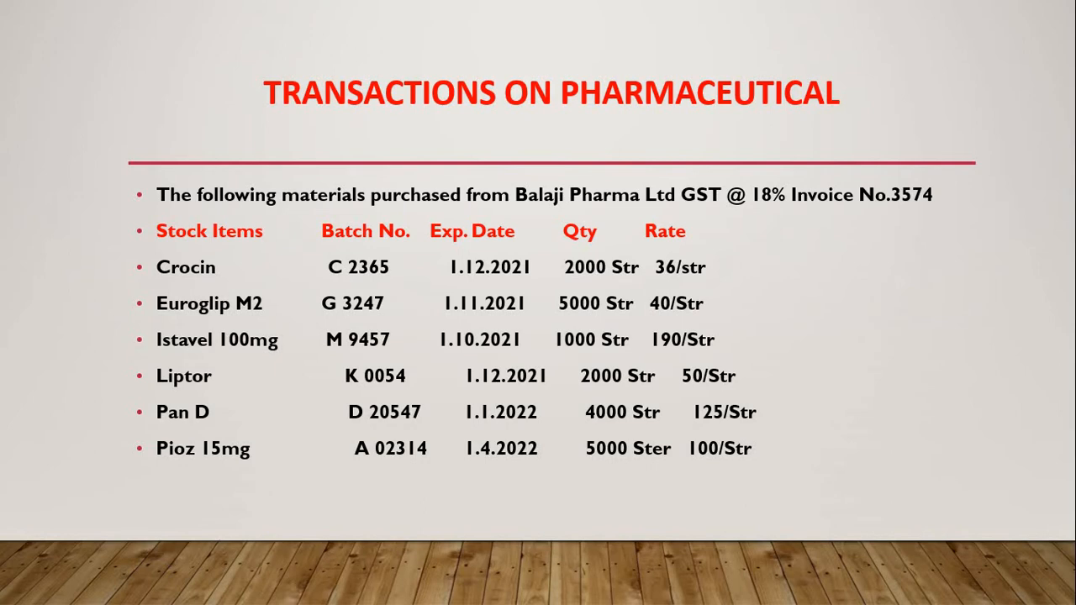
key(alt+Tab)
text(1)
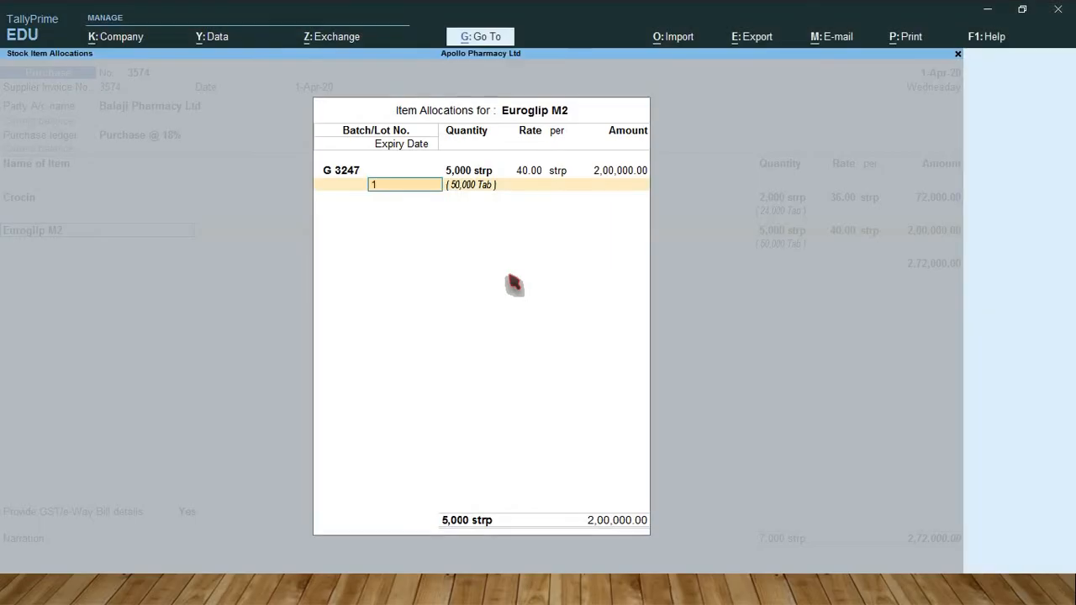
text(.11.21)
key(Return)
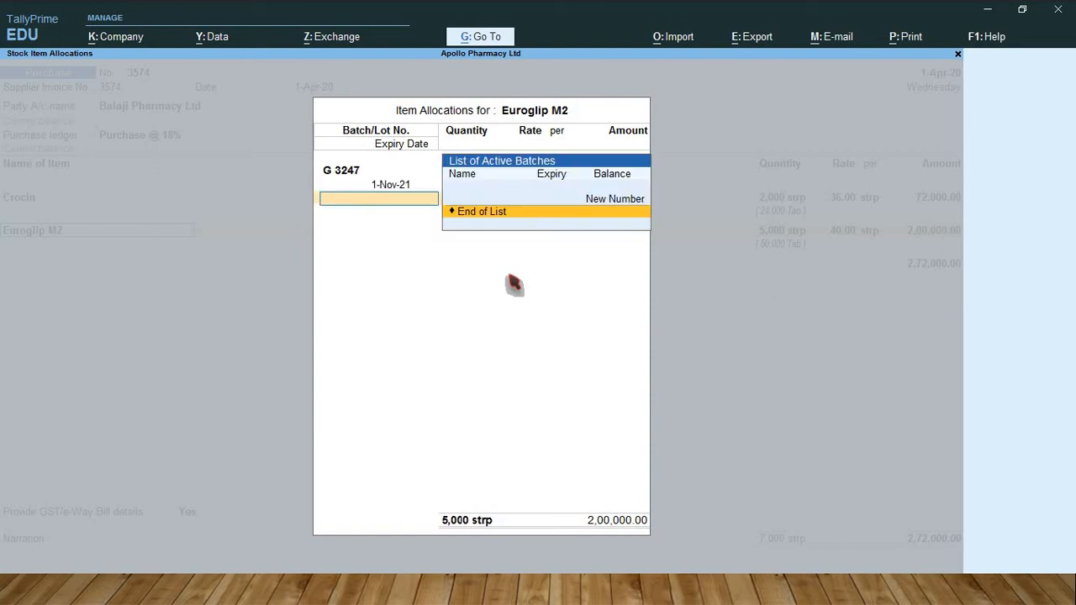
key(Return)
key(Return)
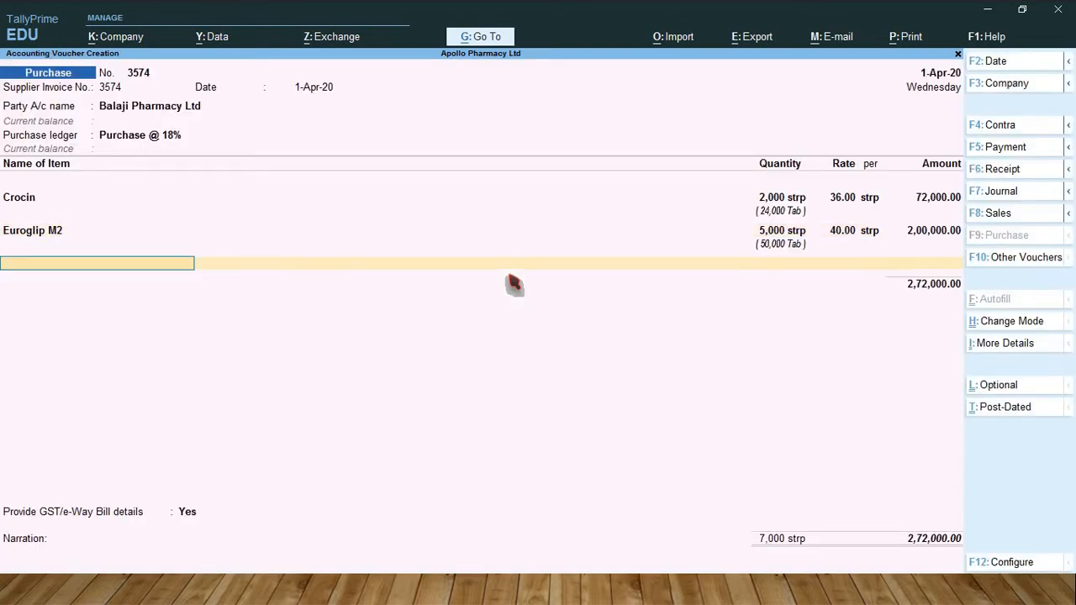
- Add Istavel 100mg as the third item and create its new batch M 9457, consulting the transactions slide
key(alt+Tab)
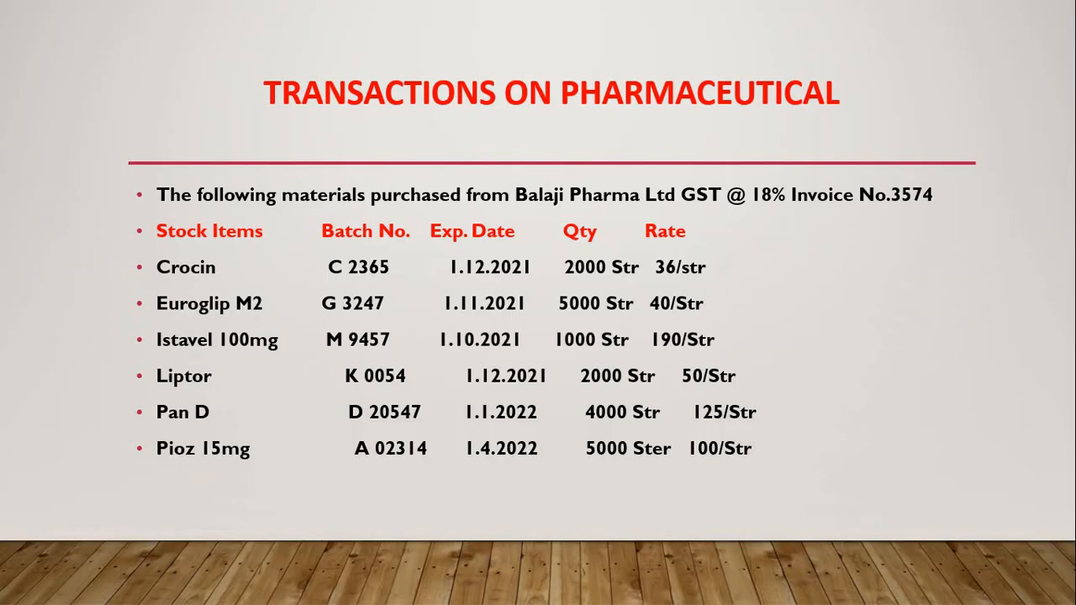
key(alt+Tab)
text(I)
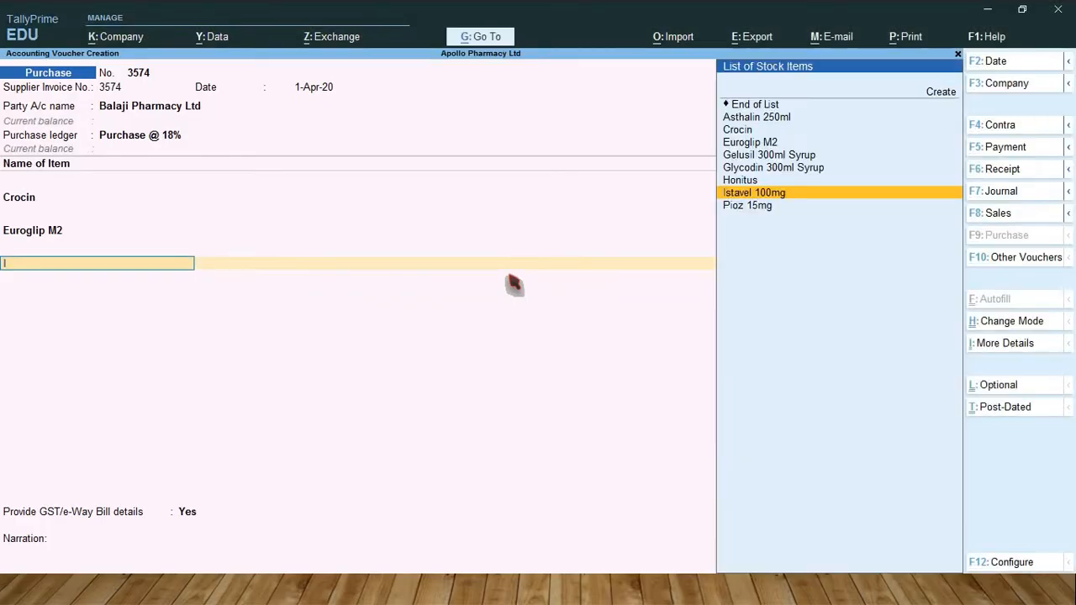
text(st)
key(Return)
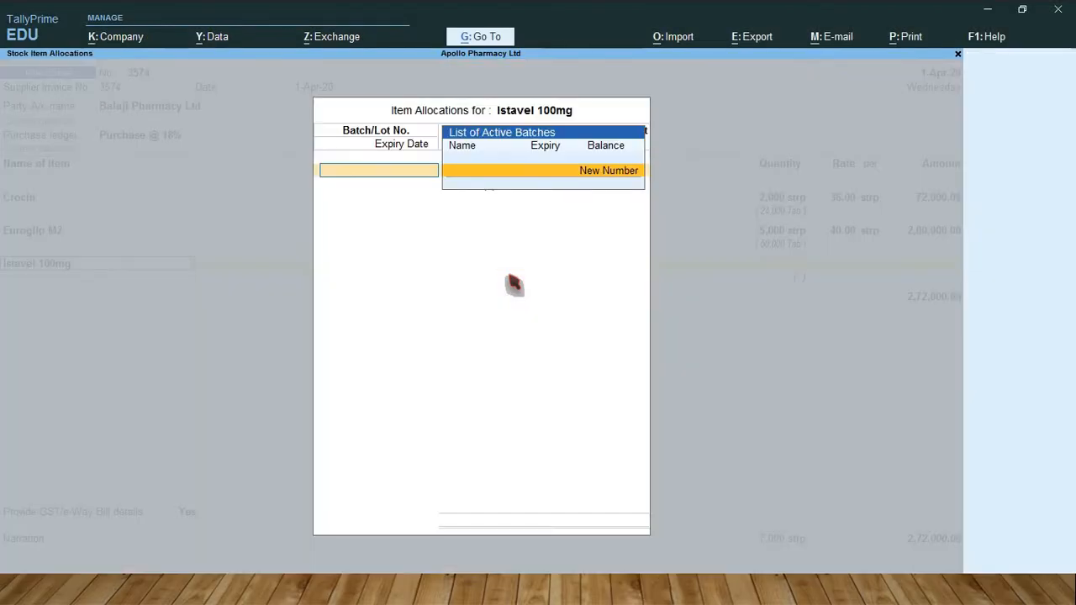
key(alt+Tab)
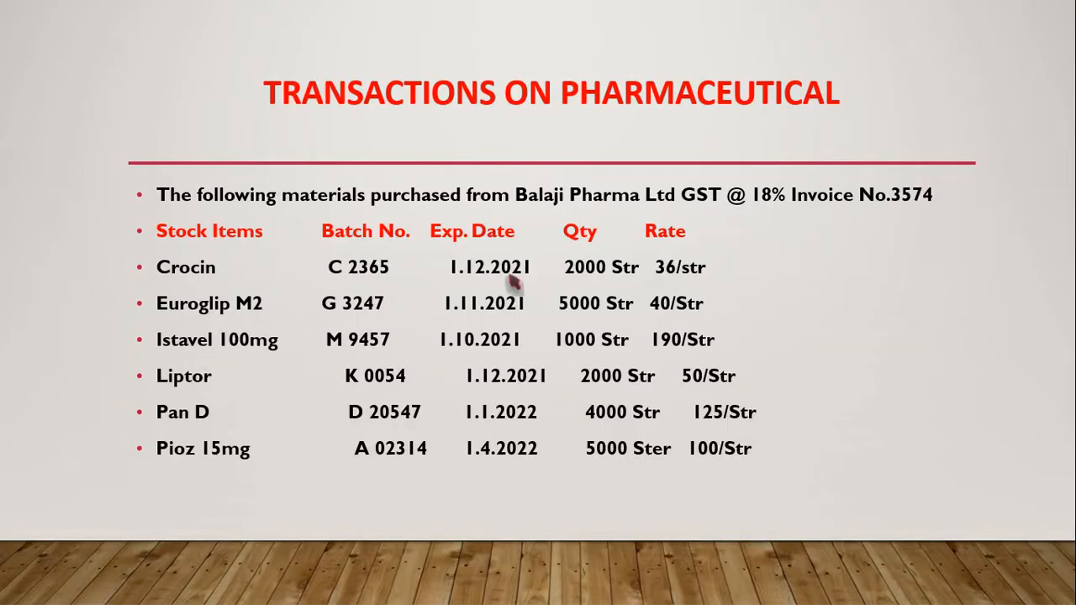
key(alt+Tab)
text(M 9457)
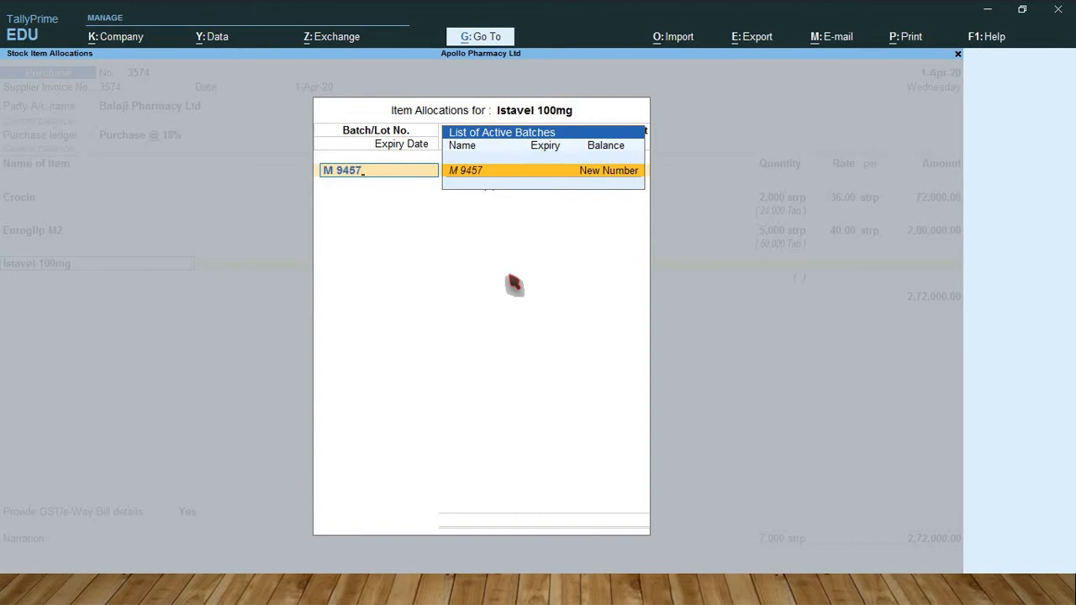
key(Return)
key(Return)
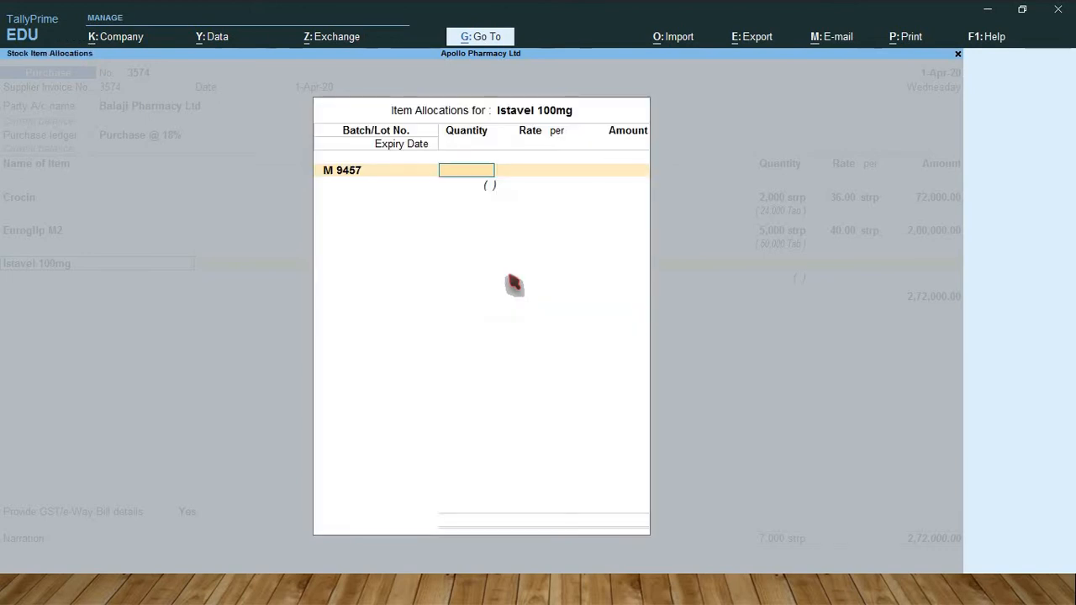
- Set the Istavel 100mg batch to 1000 strips at 190 per strip, consulting the transactions slide for the figures
key(alt+Tab)
key(alt+Tab)
key(alt+Tab)
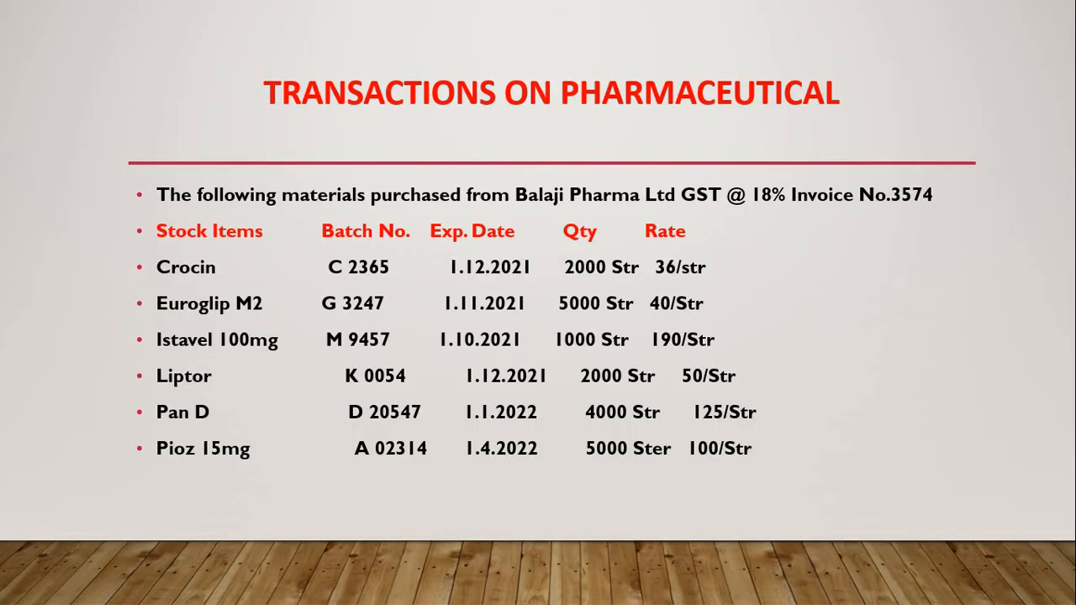
key(alt+Tab)
text(1000)
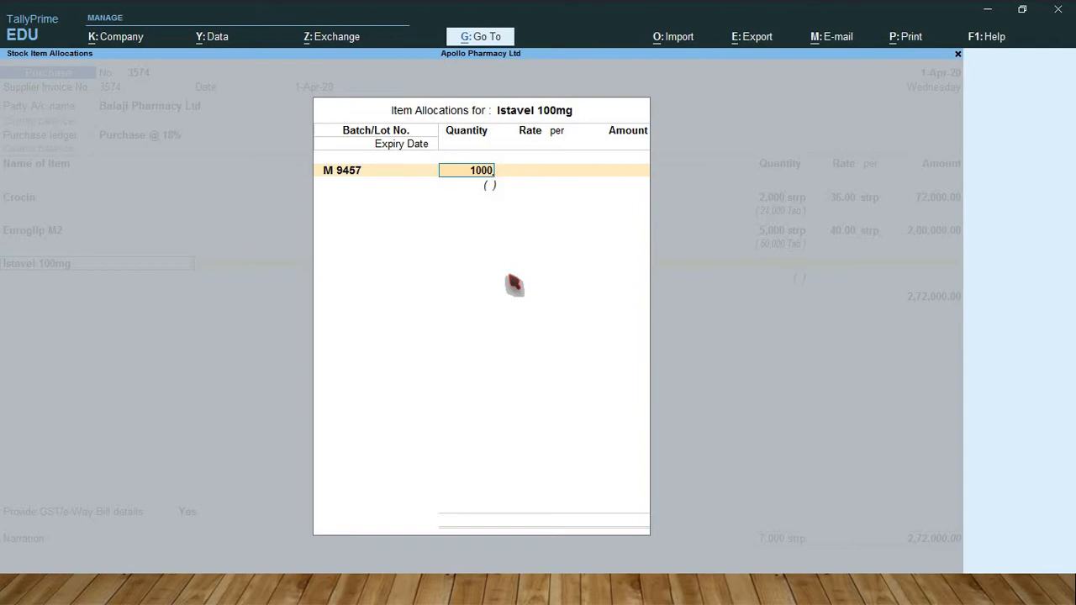
key(Return)
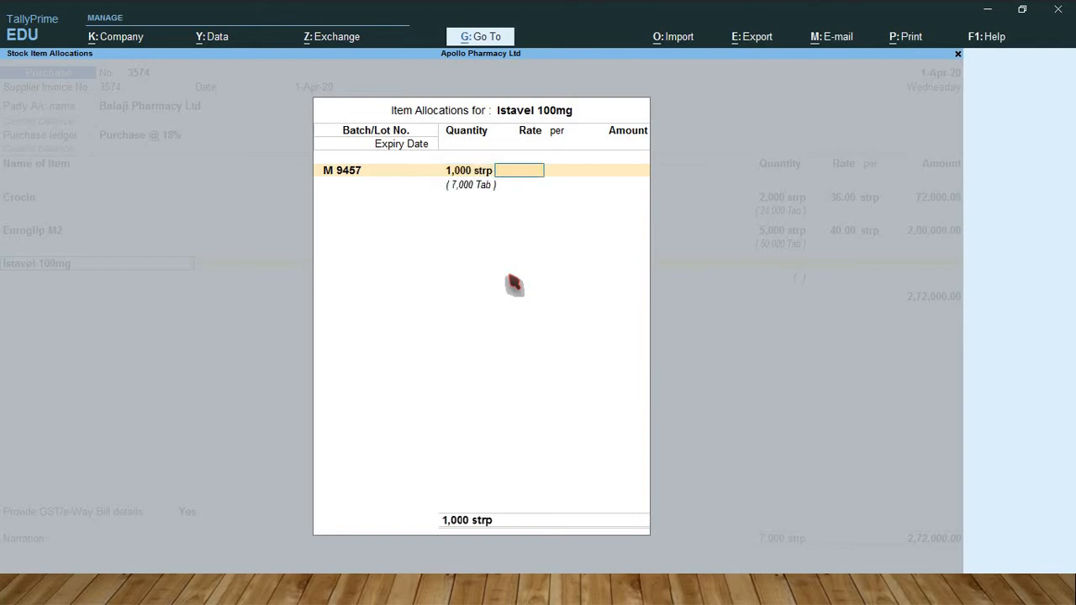
key(alt+Tab)
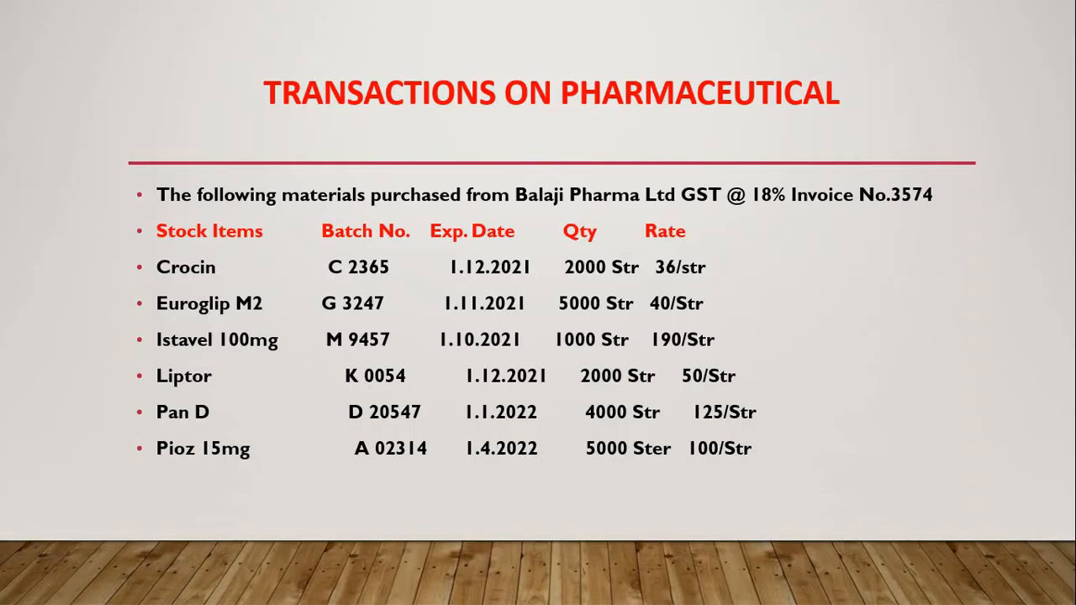
key(alt+Tab)
text(190)
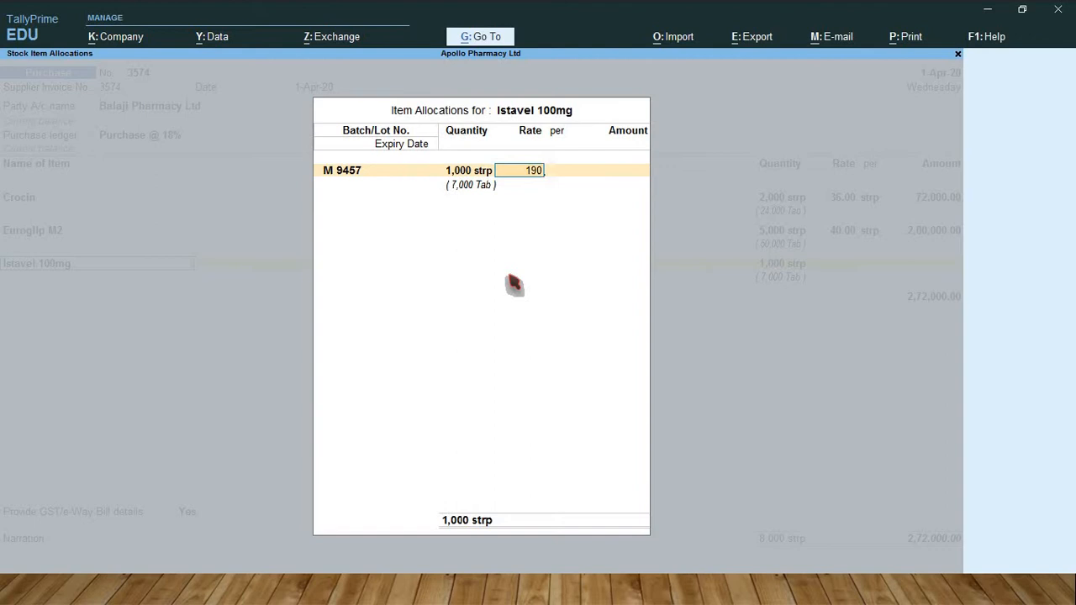
key(Return)
key(Return)
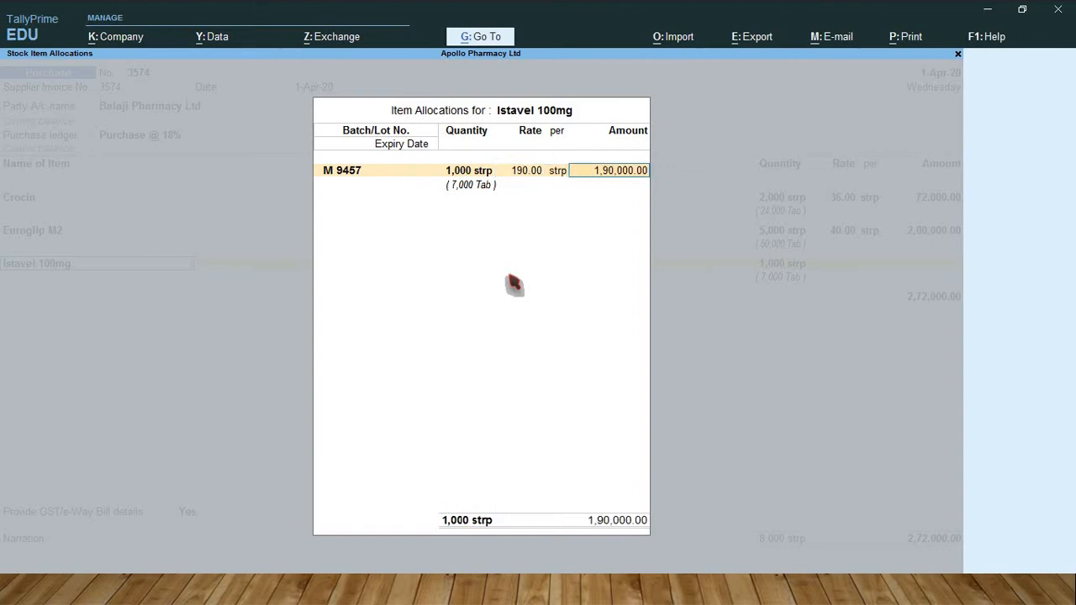
key(Return)
- Check the transactions slide, set the Istavel 100mg batch's expiry date to 1-Oct-21 and finish its batch allocation
key(alt+Tab)
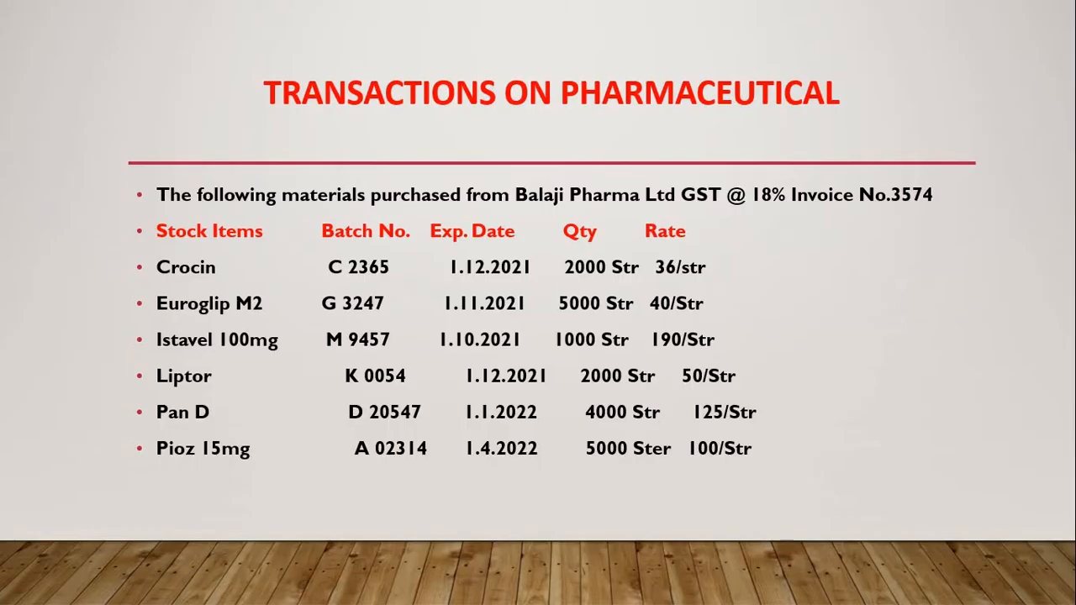
key(alt+Tab)
text(1)
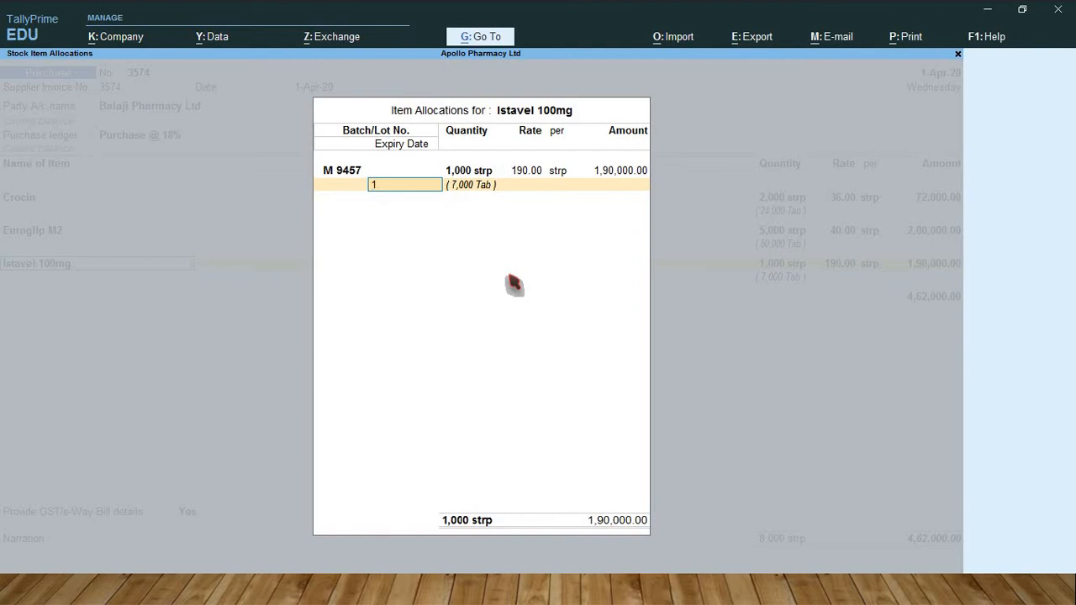
text(.10.21)
key(Return)
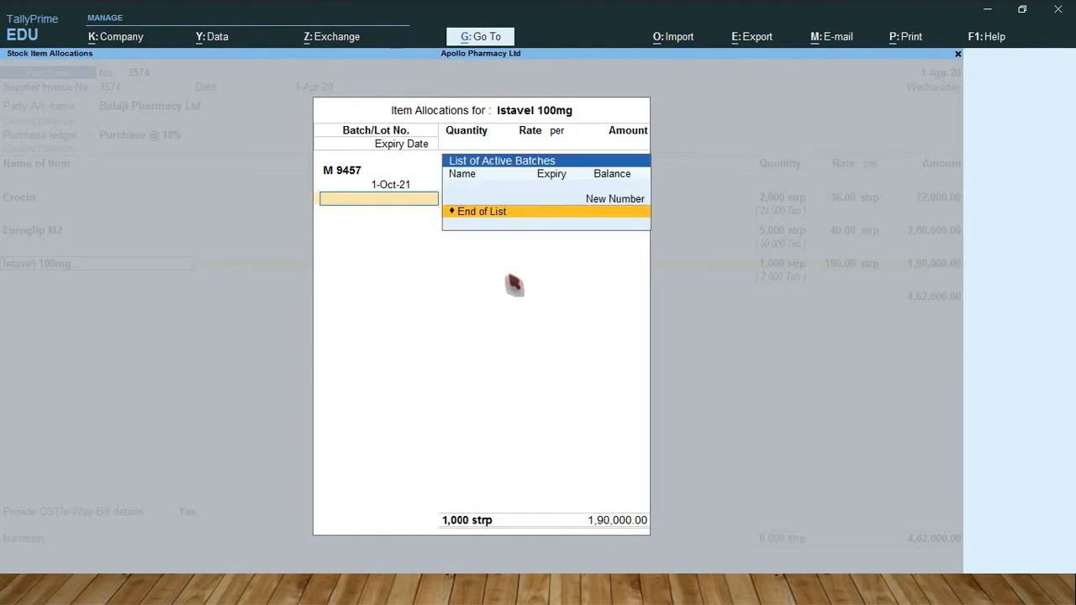
key(Return)
key(Return)
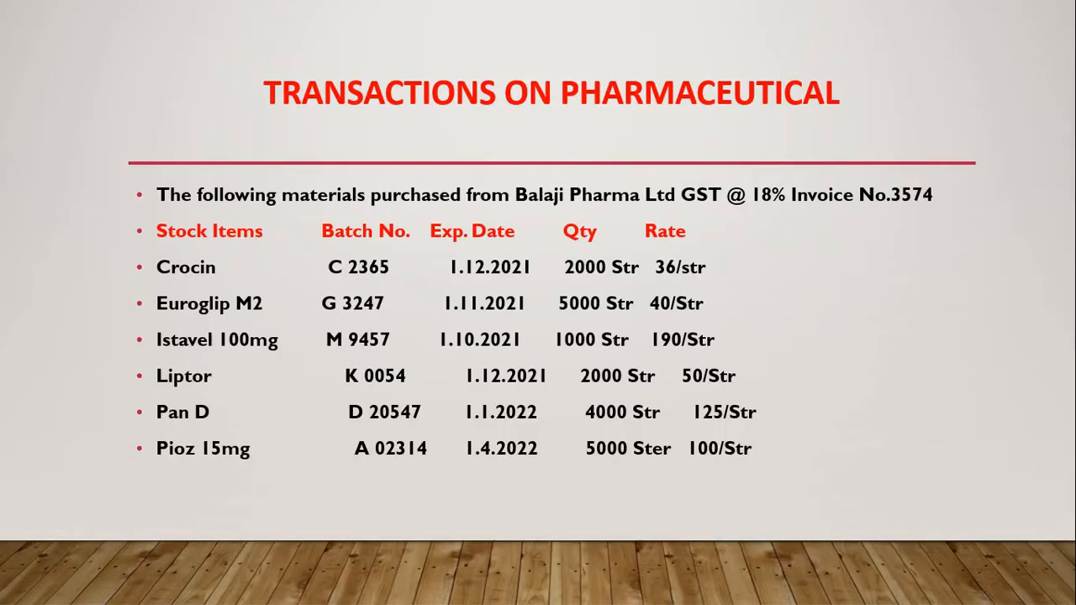
key(alt+Tab)
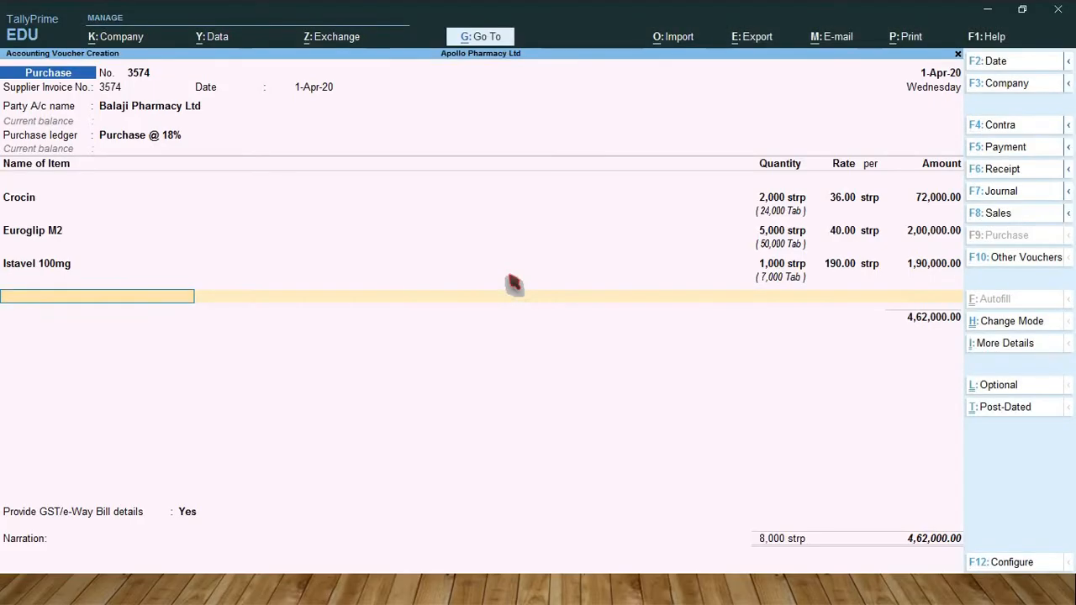
text(Li)
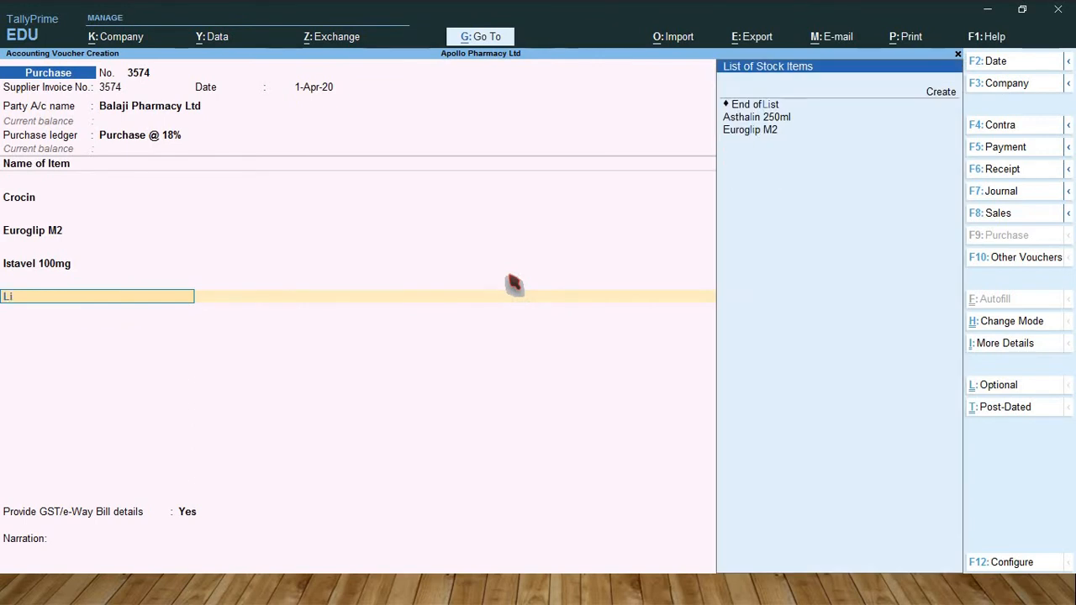
text(p)
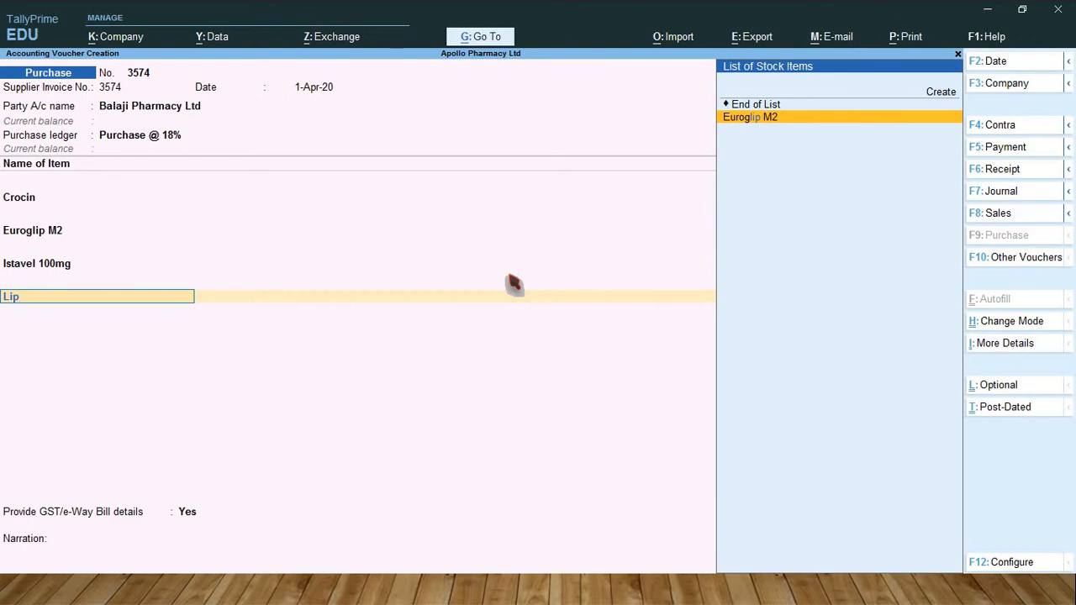
key(Return)
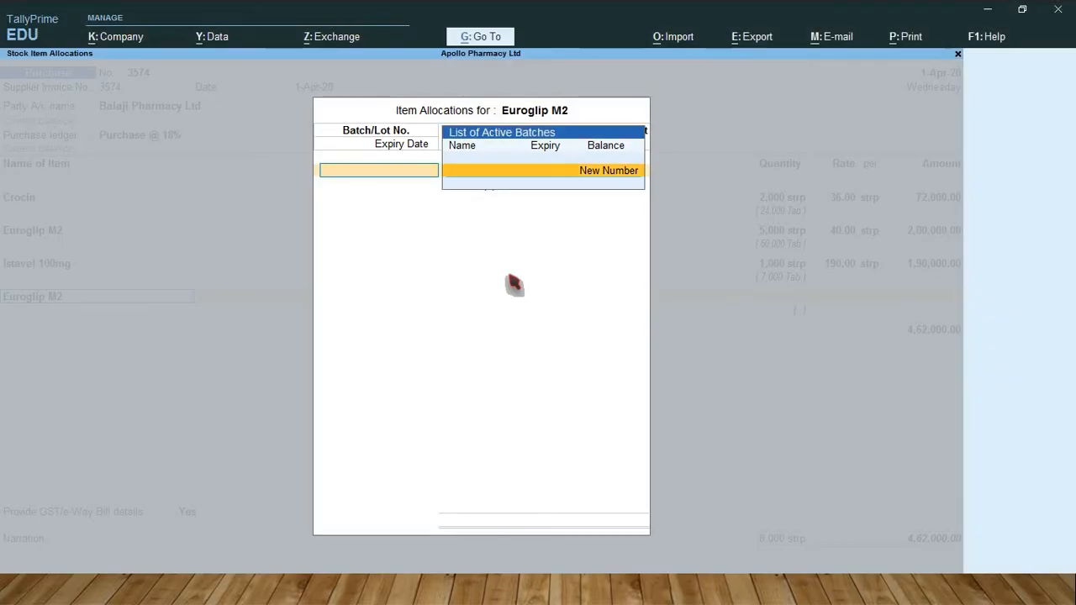
key(alt+Tab)
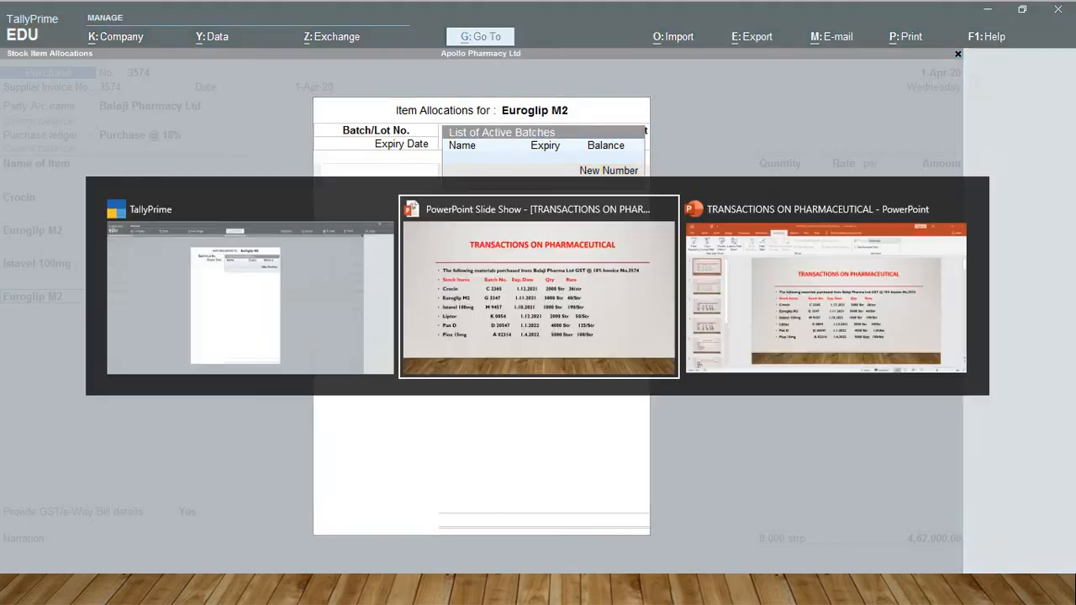
key(alt+Tab)
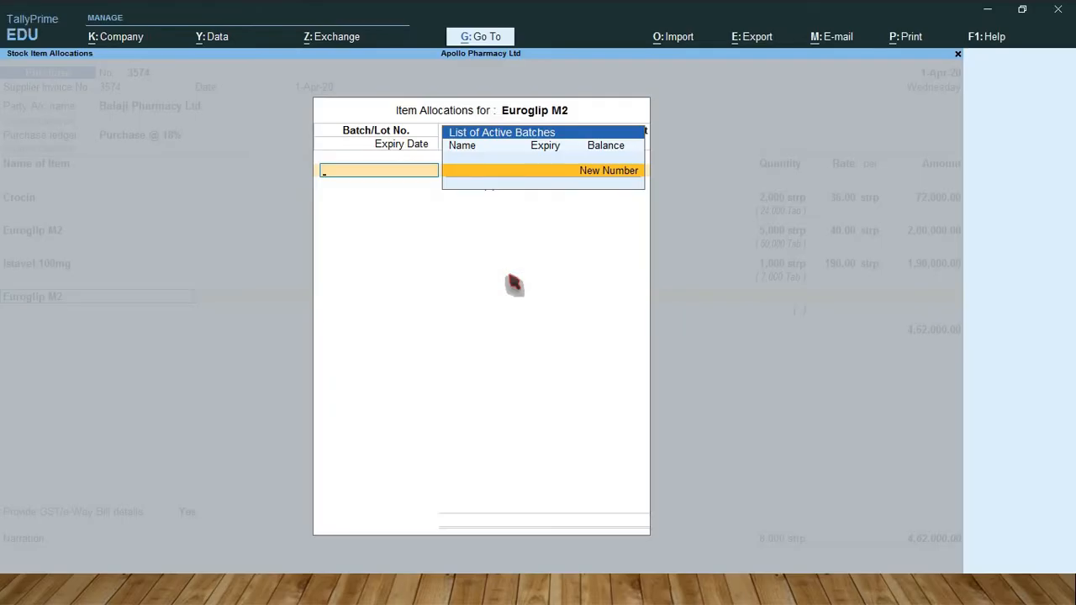
key(Escape)
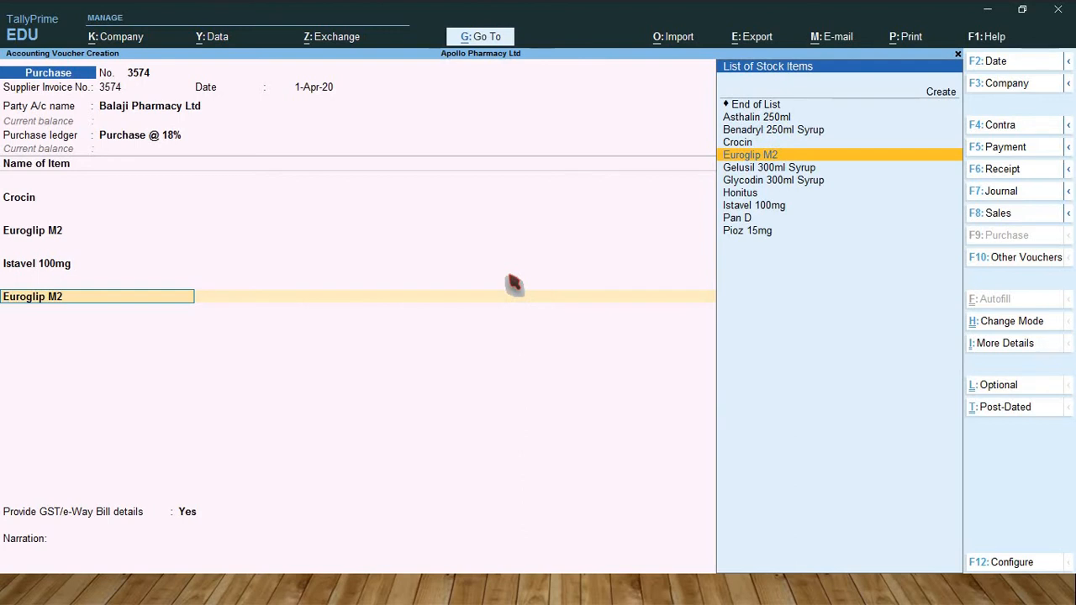
- Look through the list of stock items for Liptor and compare it with the item names on the transactions slide
key(Up)
key(Up)
key(Up)
key(Up)
key(Down)
key(Down)
key(Down)
key(Down)
key(Down)
key(Down)
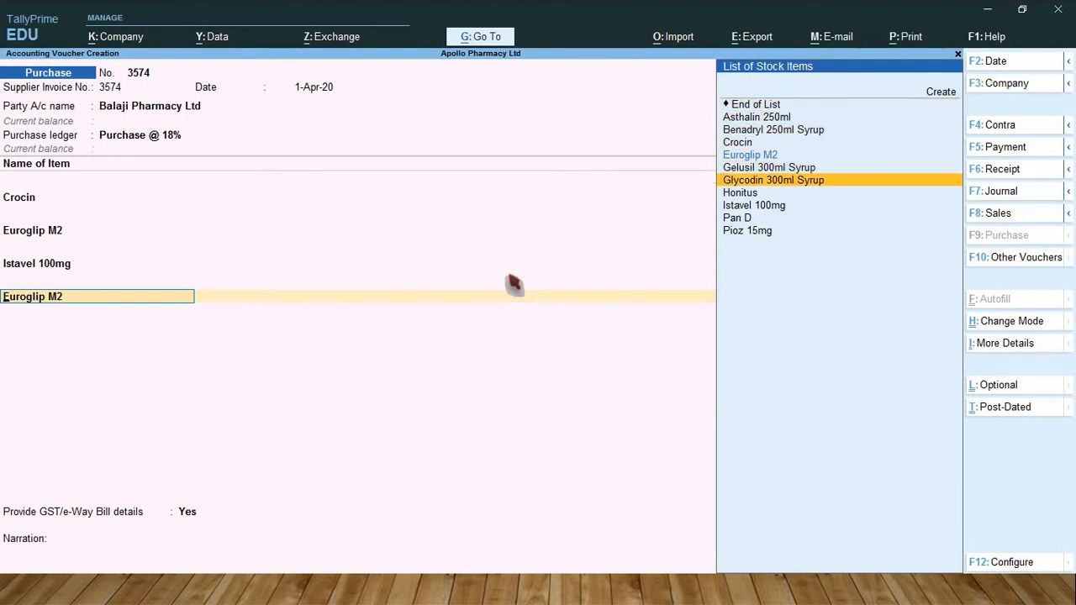
key(Down)
key(Down)
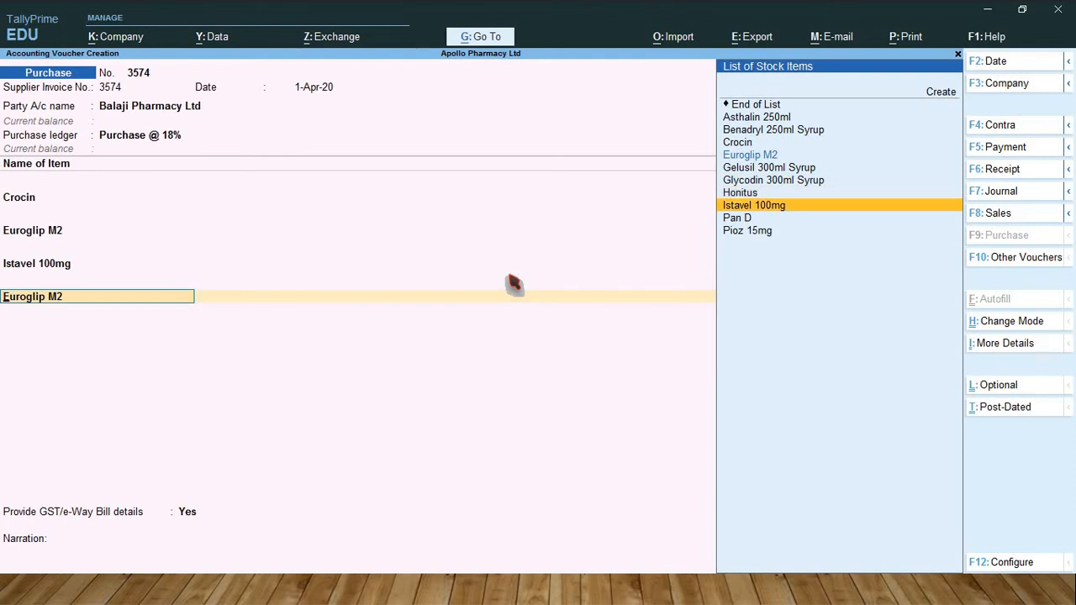
key(Down)
key(Down)
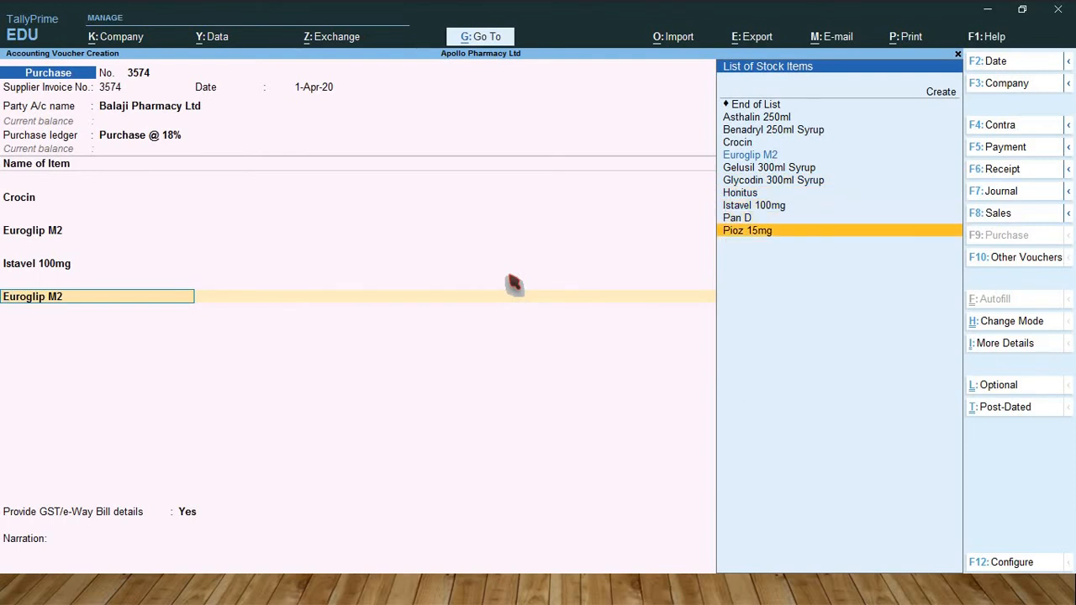
key(alt+Tab)
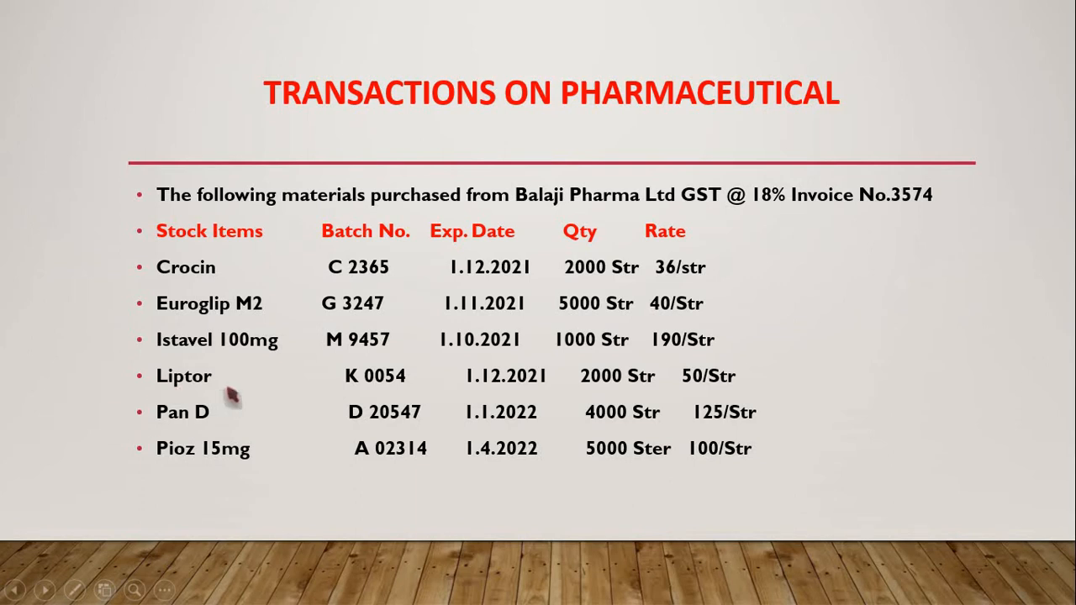
key(alt+Tab)
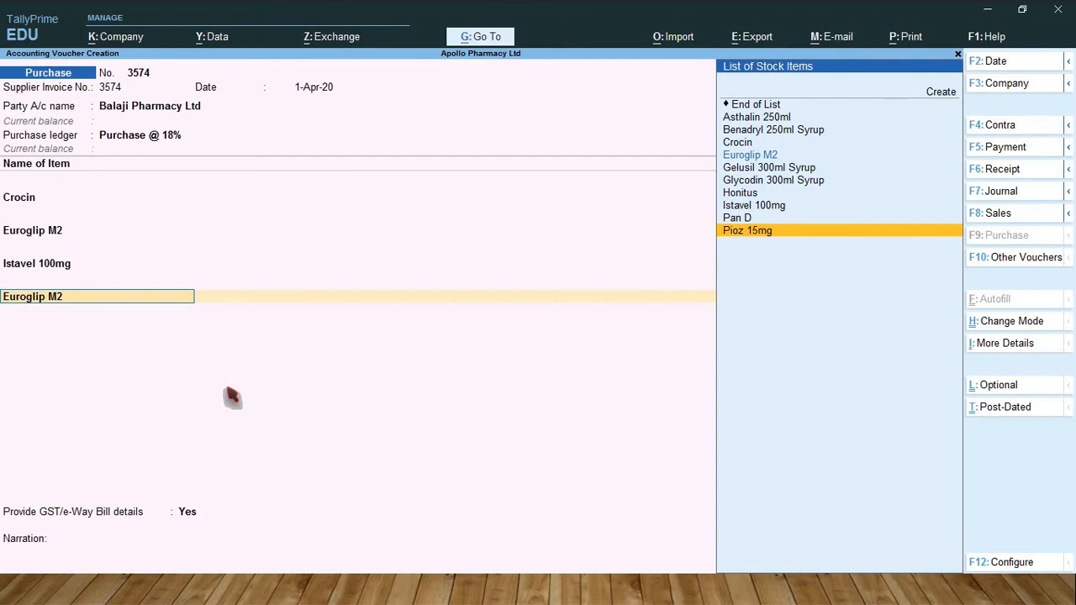
- Start a new stock item from the voucher, name it Liptor as on the transactions slide and place it under Tablets
key(alt)
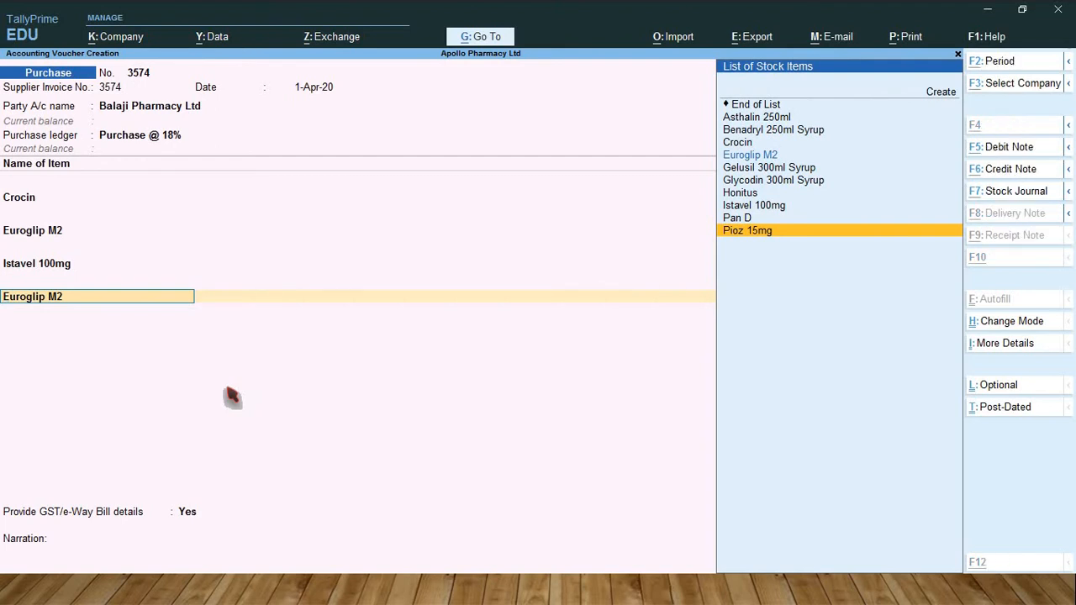
key(alt+c)
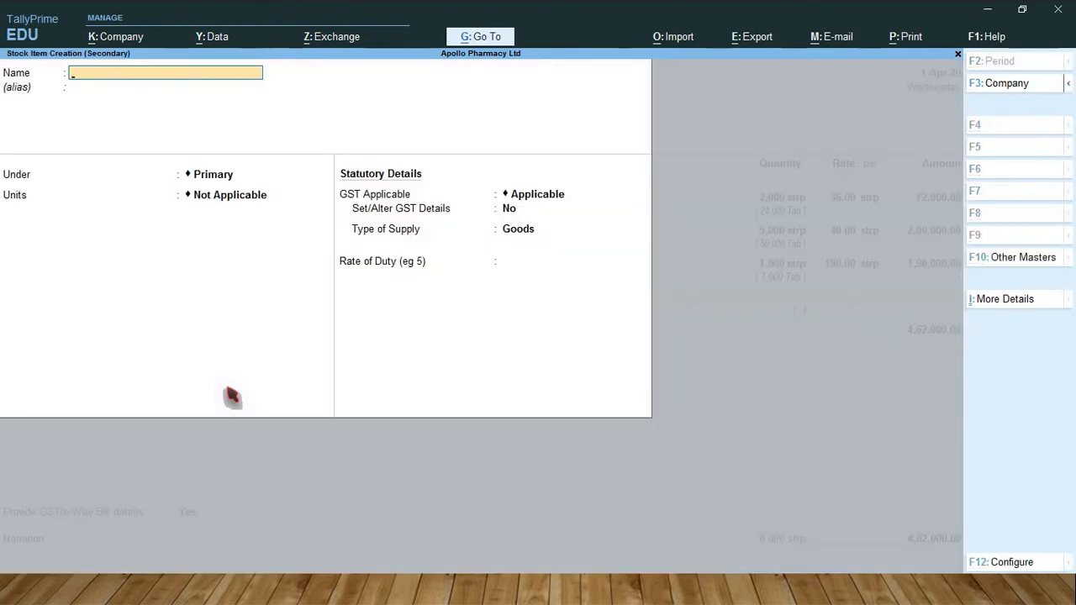
key(alt)
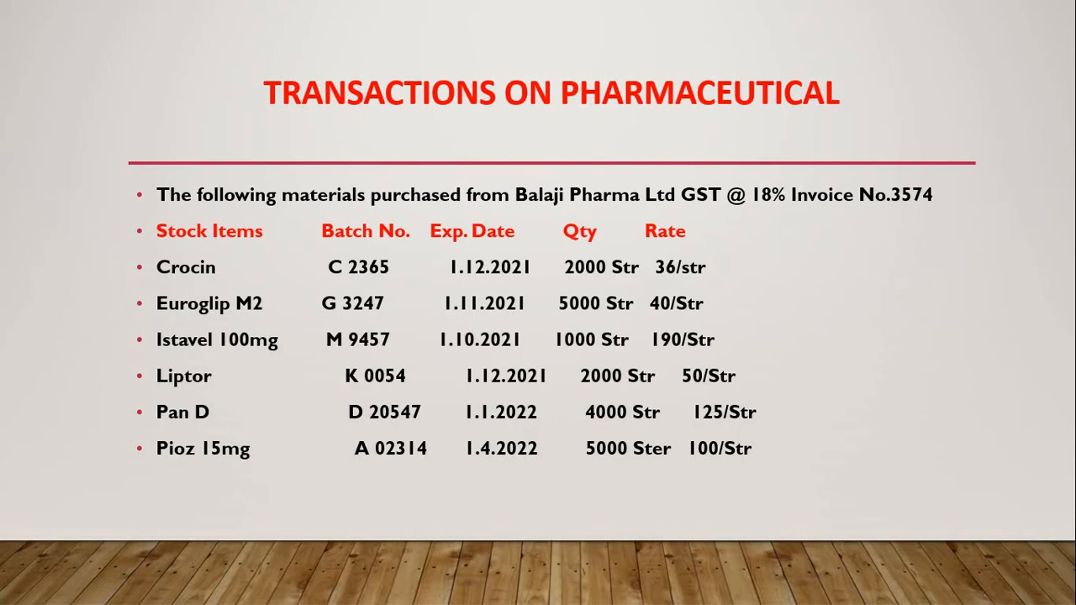
key(alt+Tab)
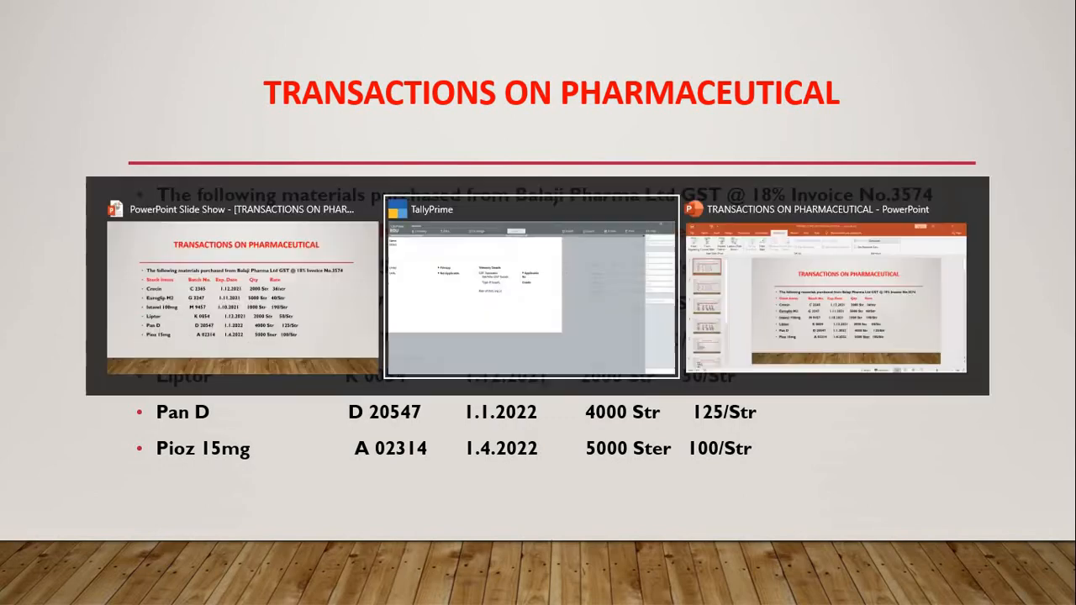
text(Li)
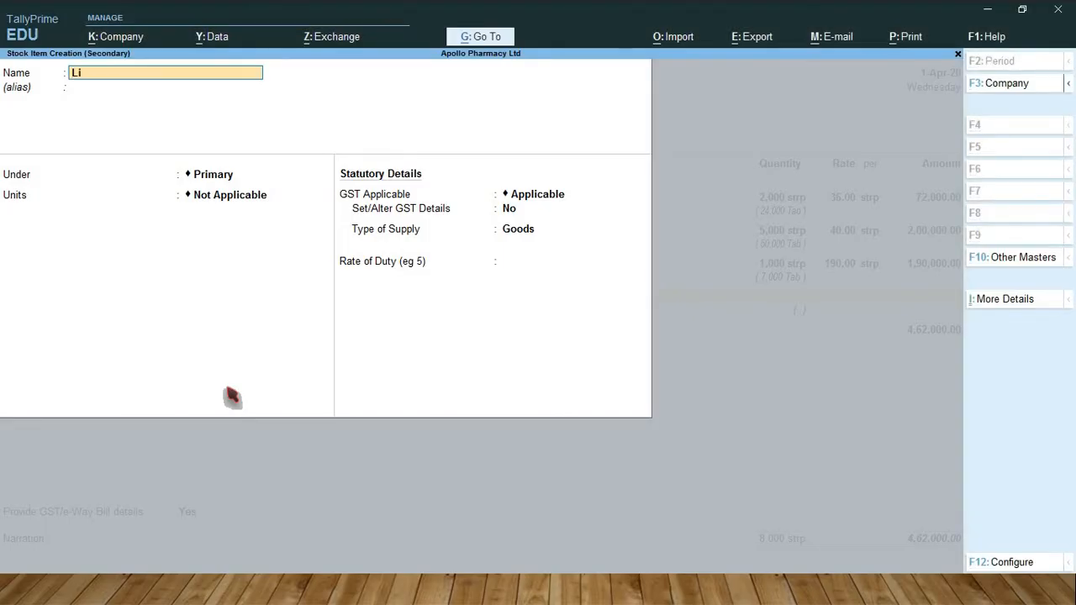
text(ptor)
key(Return)
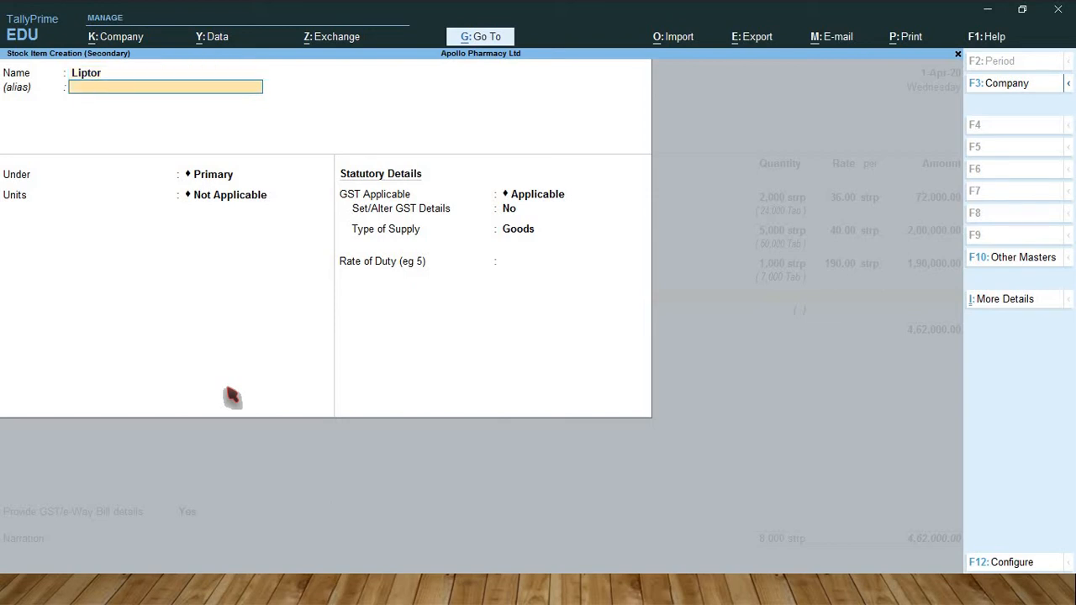
key(Return)
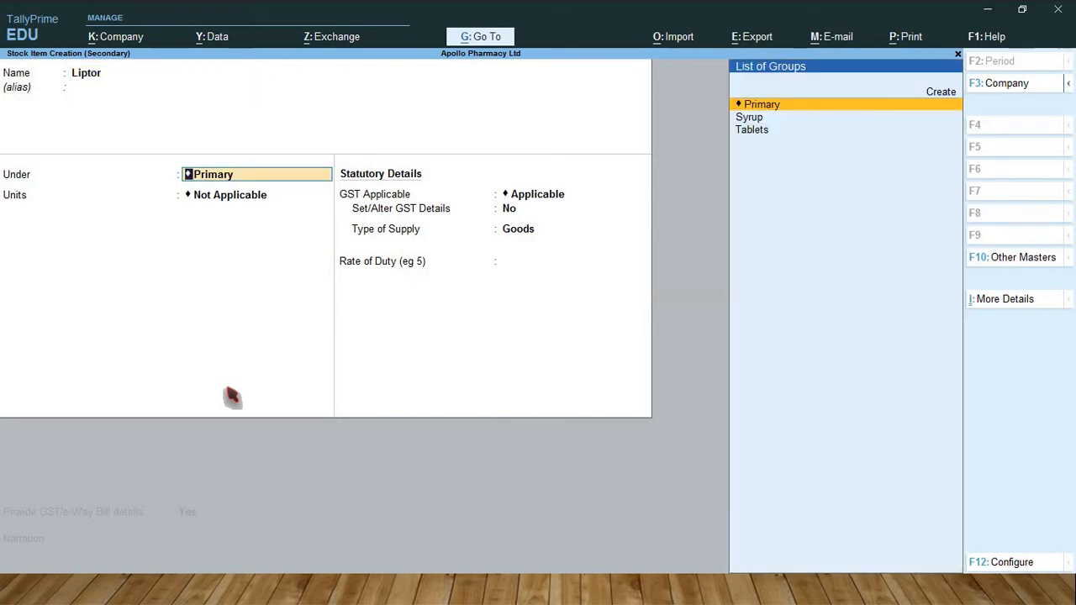
key(Down)
key(Down)
key(Return)
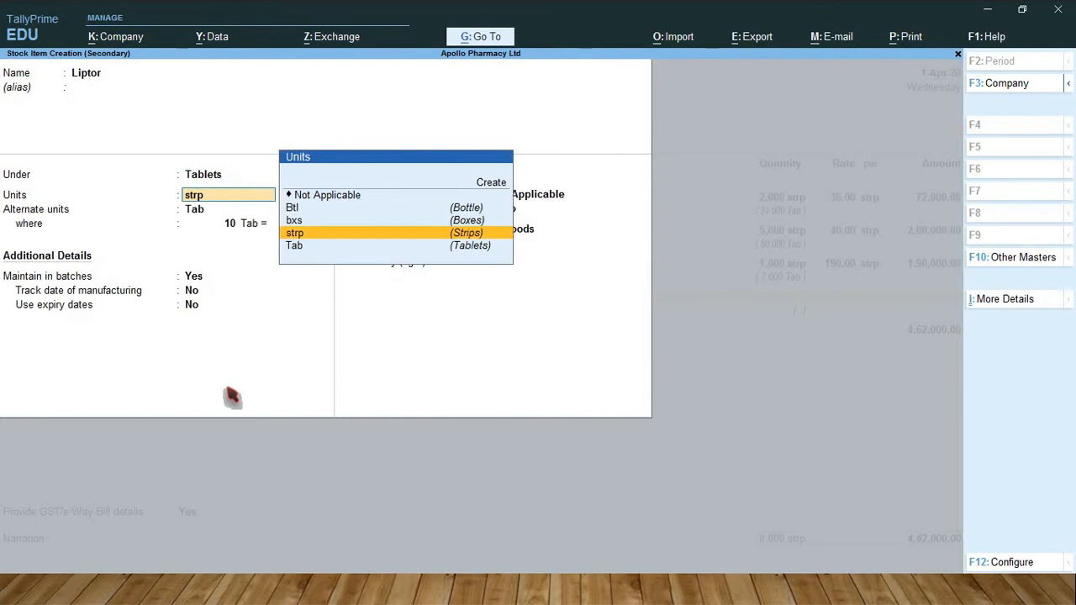
- Use strp as Liptor's unit and Tab as the alternate unit, with 10 Tab equal to 1 strp
key(Return)
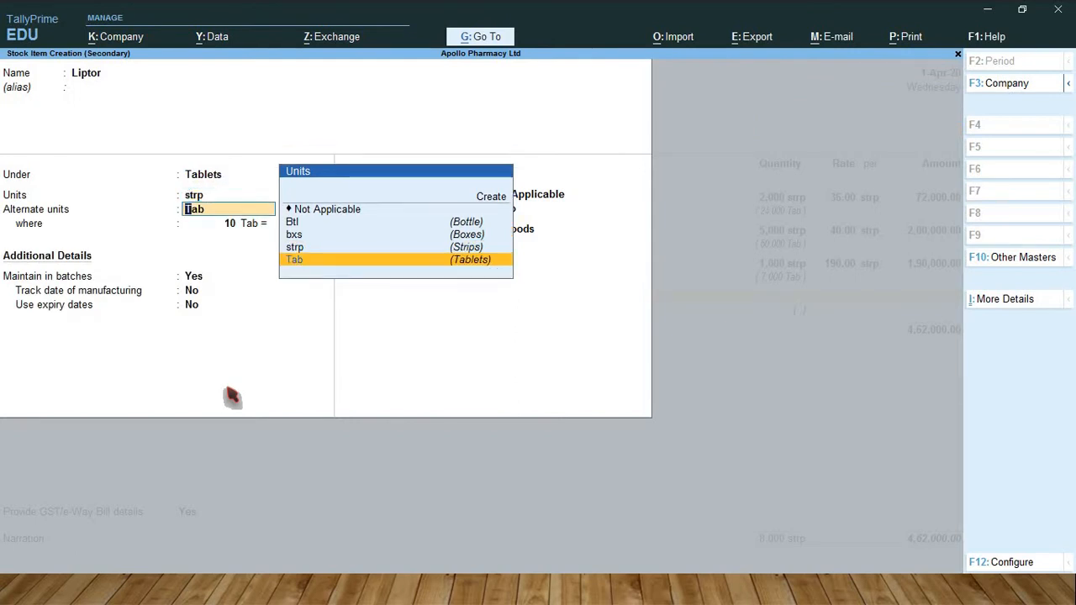
key(Return)
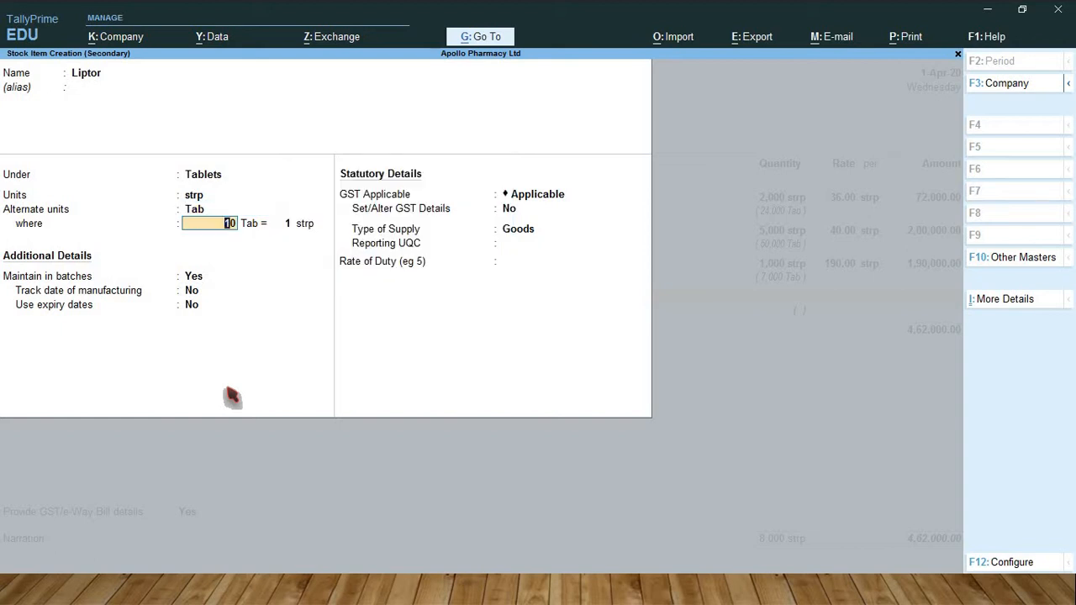
key(Return)
key(Return)
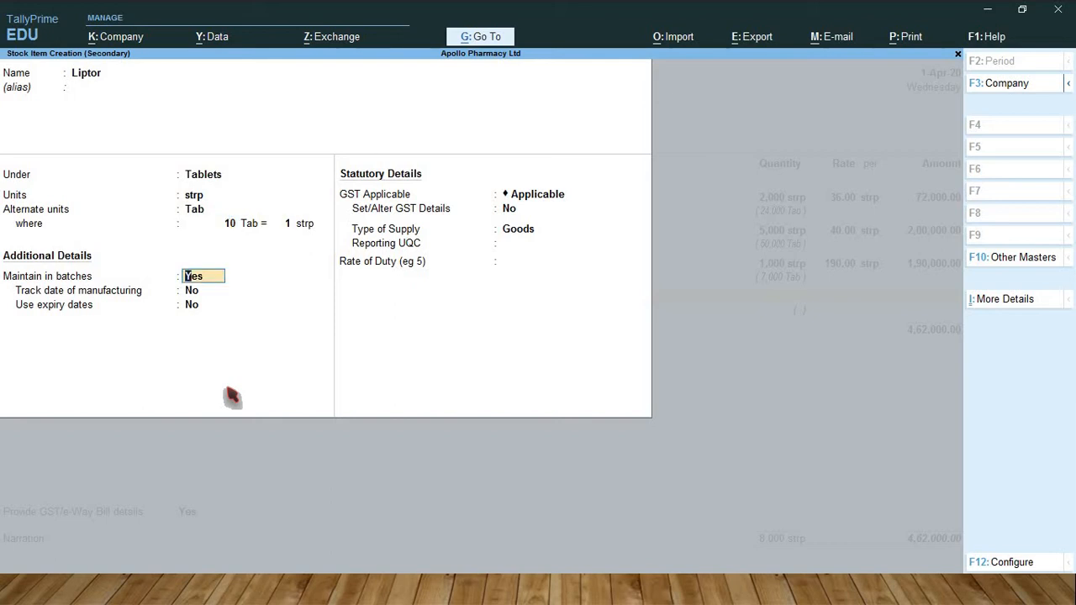
- Keep Liptor maintained in batches without tracking the manufacturing date, and enable expiry dates
key(Return)
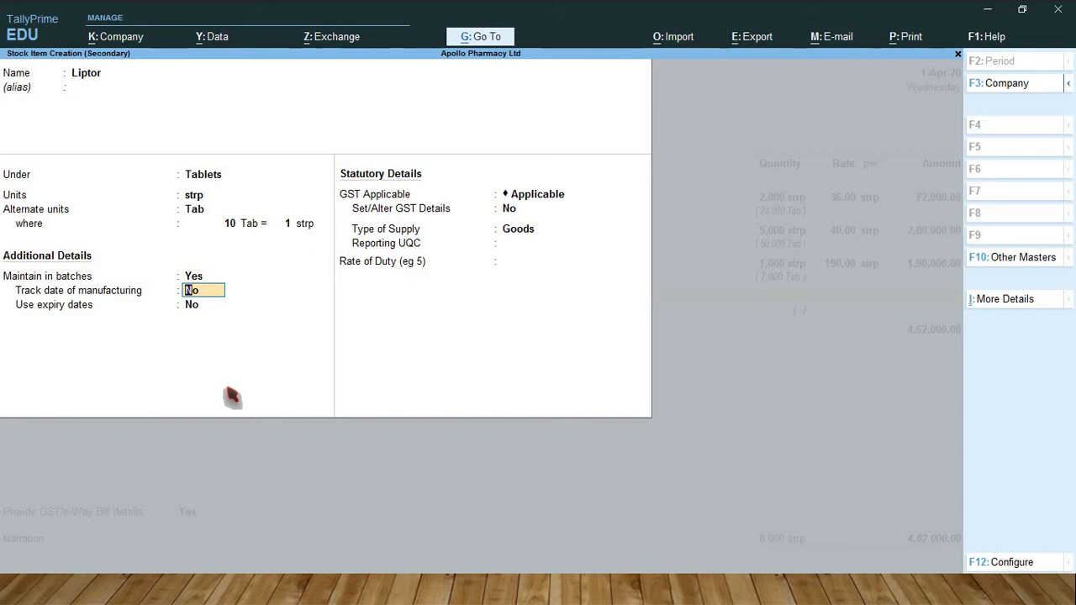
key(Return)
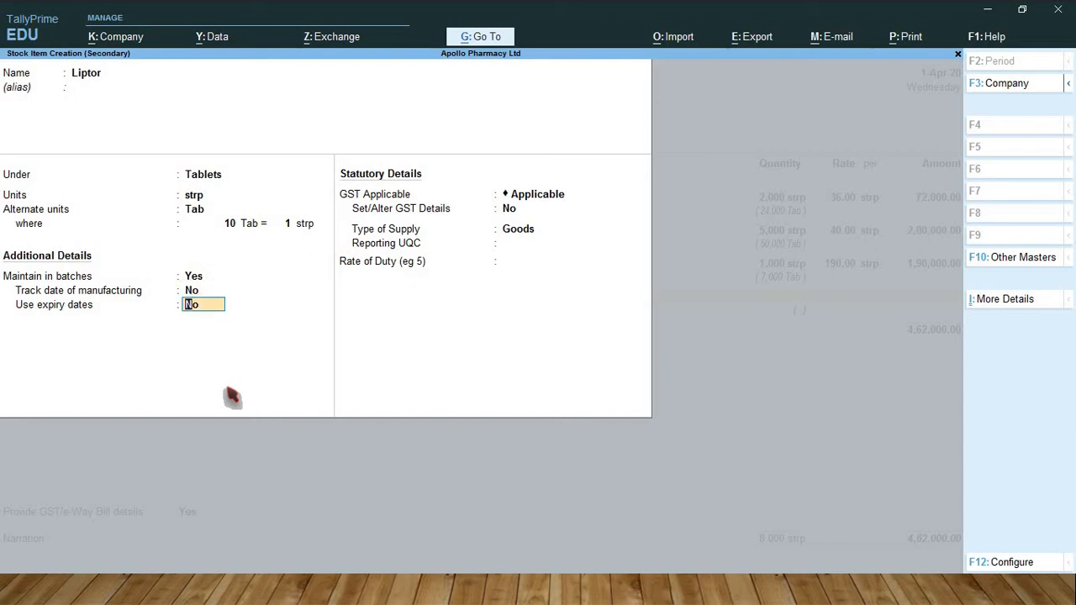
text(y)
key(Return)
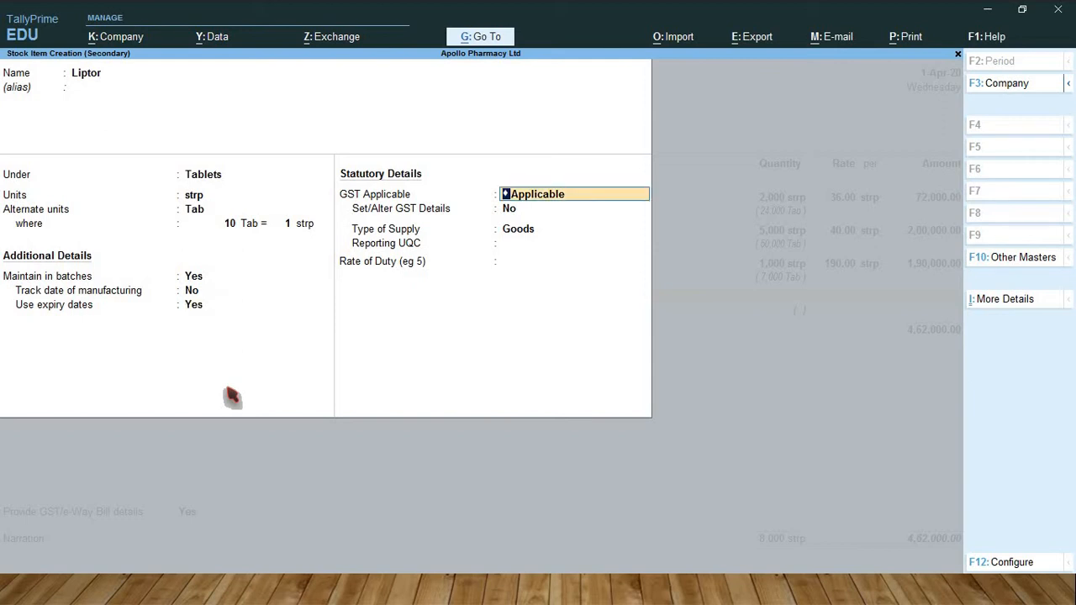
- Keep GST applicable for Liptor, open its GST details and enter HSN/SAC 3001 with calculation on value
key(Return)
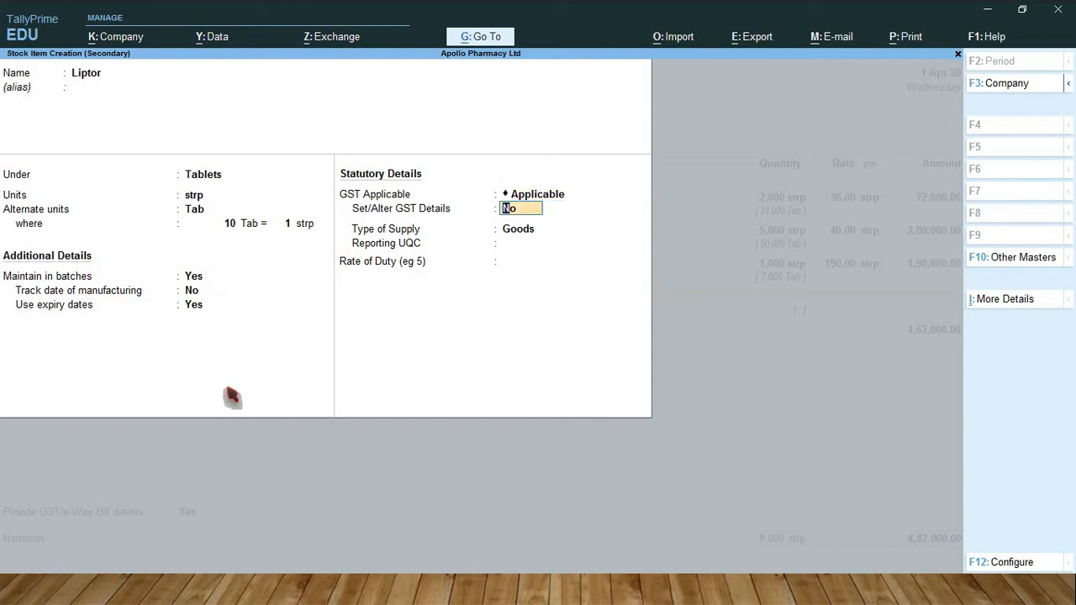
text(y)
key(Return)
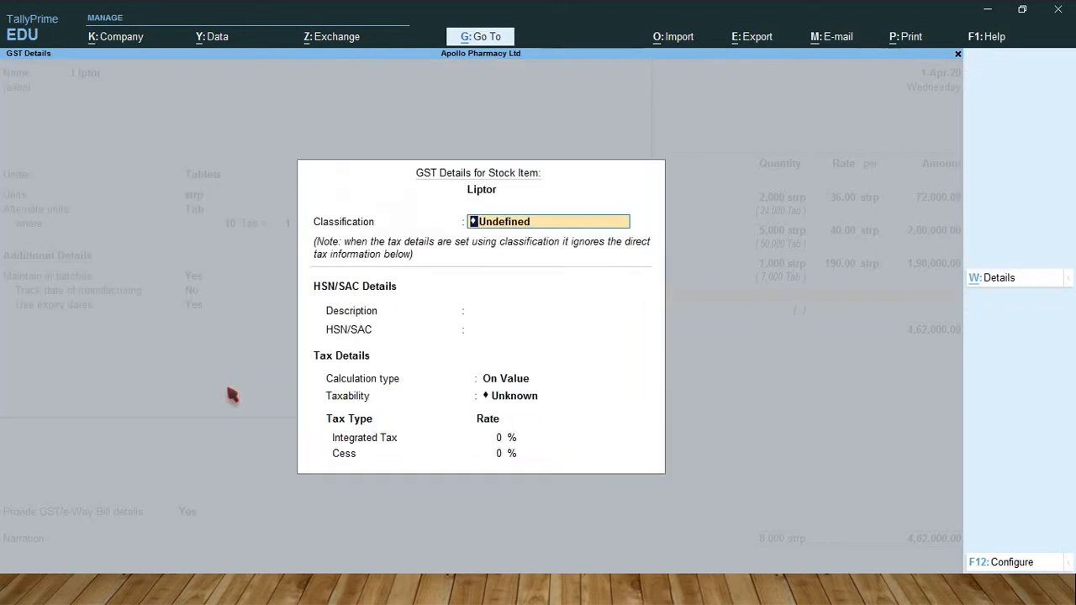
key(Return)
key(Return)
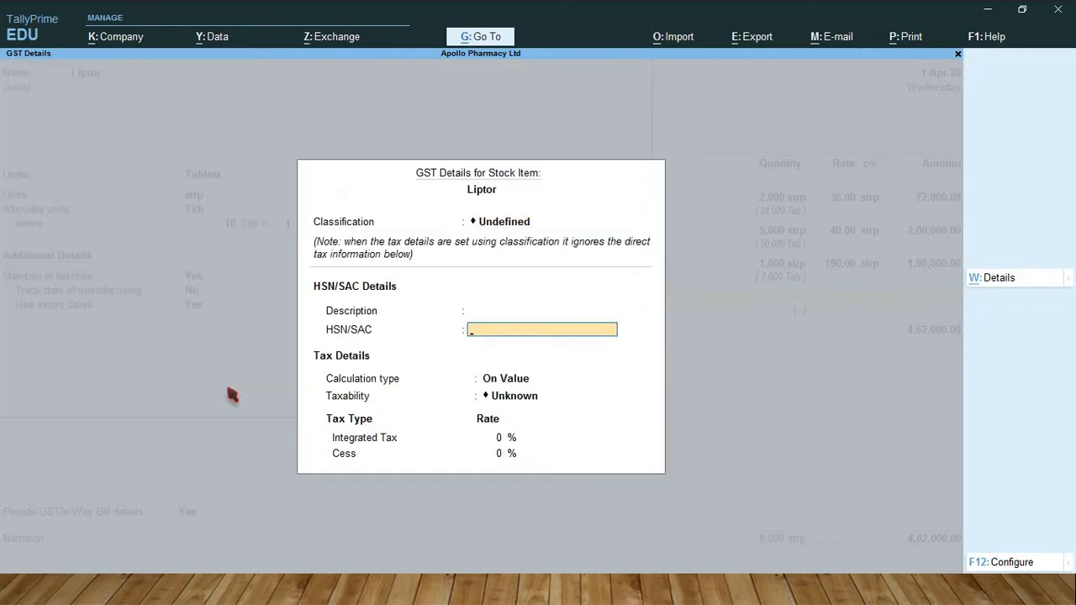
text(3001)
key(Return)
key(Return)
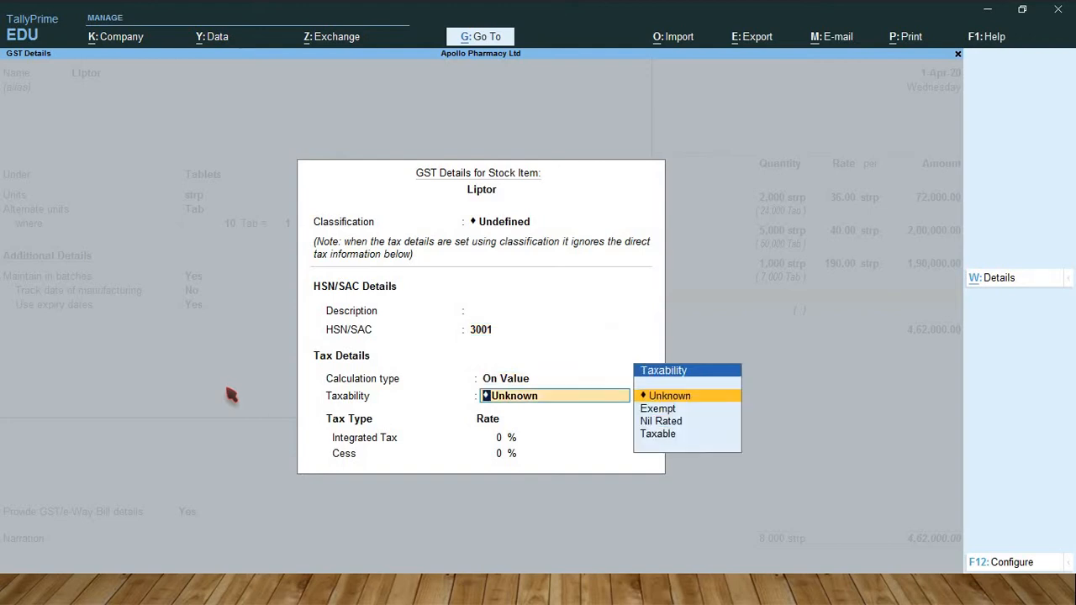
- Make Liptor taxable with an integrated tax rate of 18% and finish its GST details
key(Down)
key(Down)
key(Down)
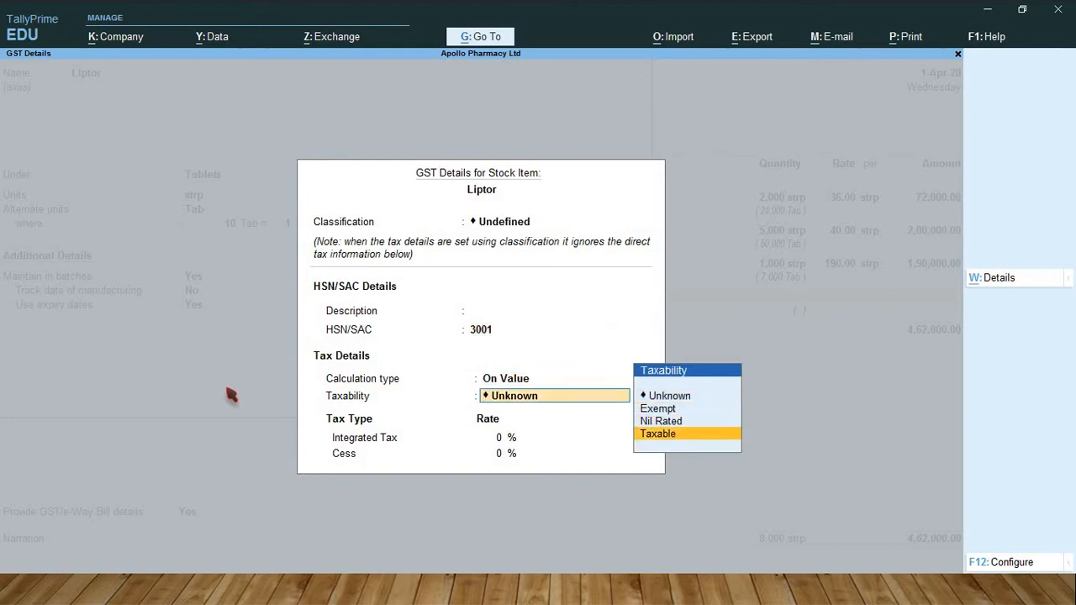
key(Return)
text(18)
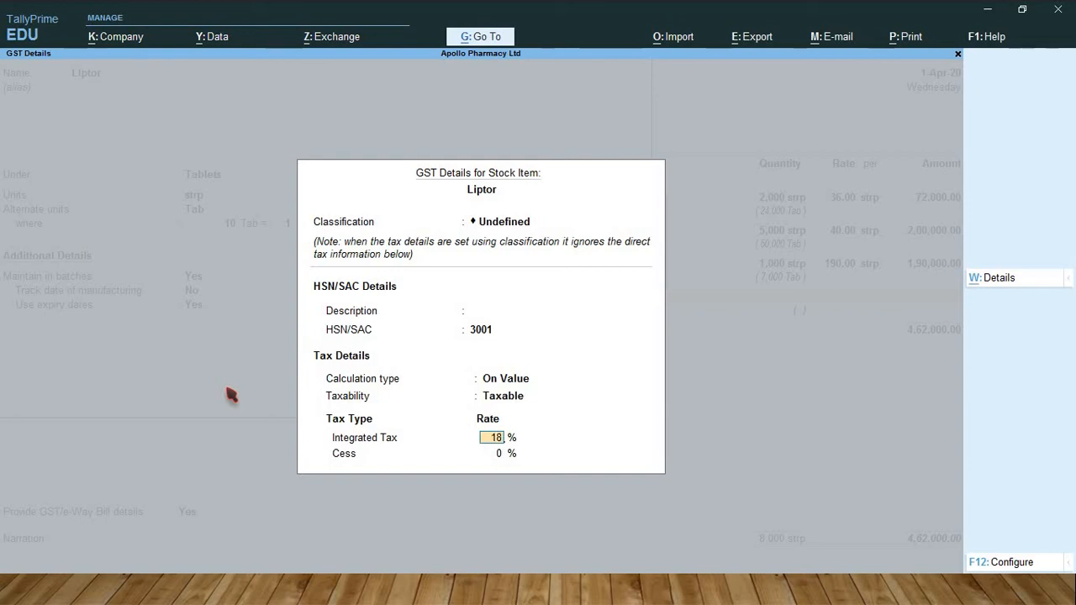
key(Return)
key(Return)
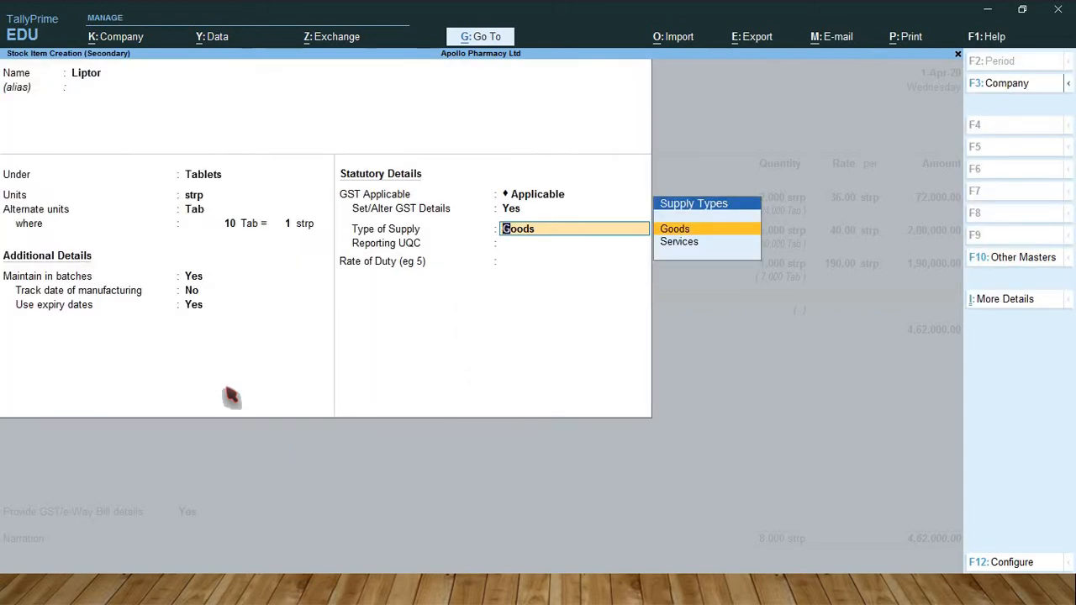
- Keep Goods as Liptor's type of supply with reporting UQC not applicable, and save the stock item
key(Return)
key(Return)
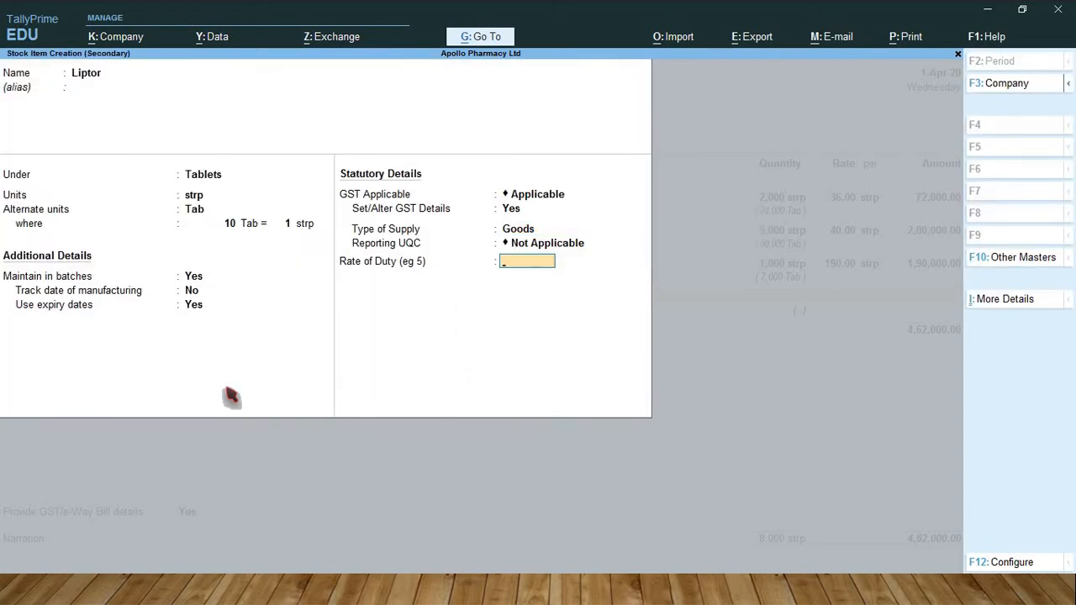
key(Return)
key(Return)
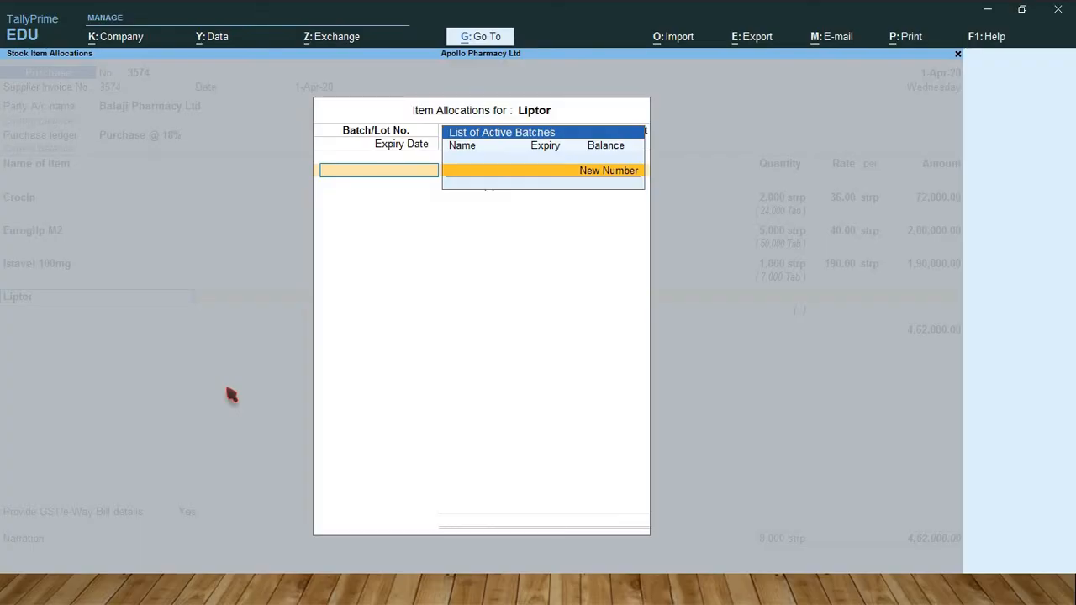
- Enter K 0054 as the new batch number in the Liptor item allocation
text(K 0054)
key(Return)
key(Return)
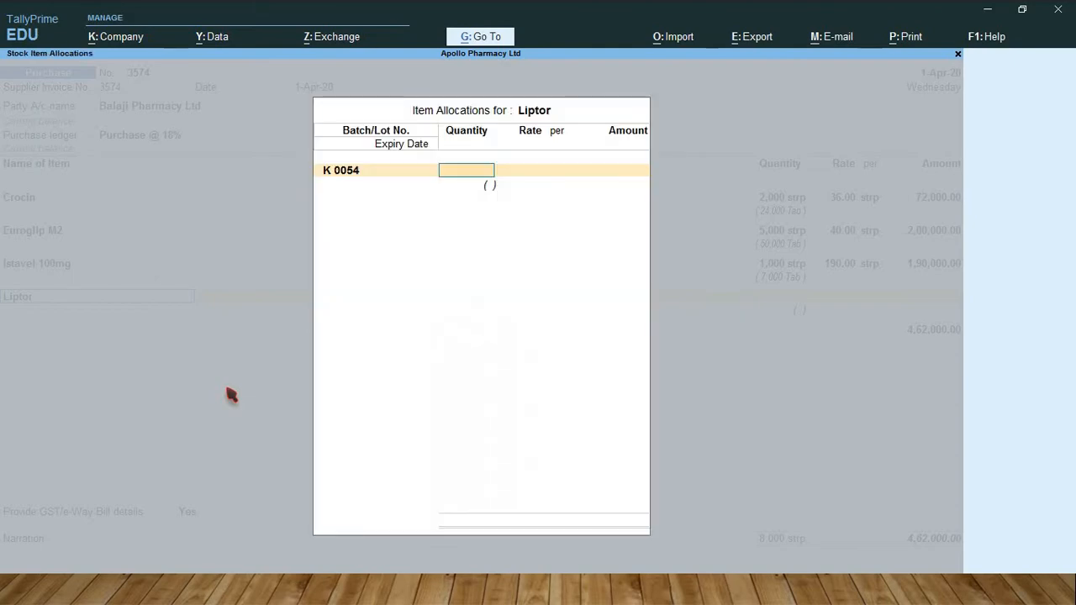
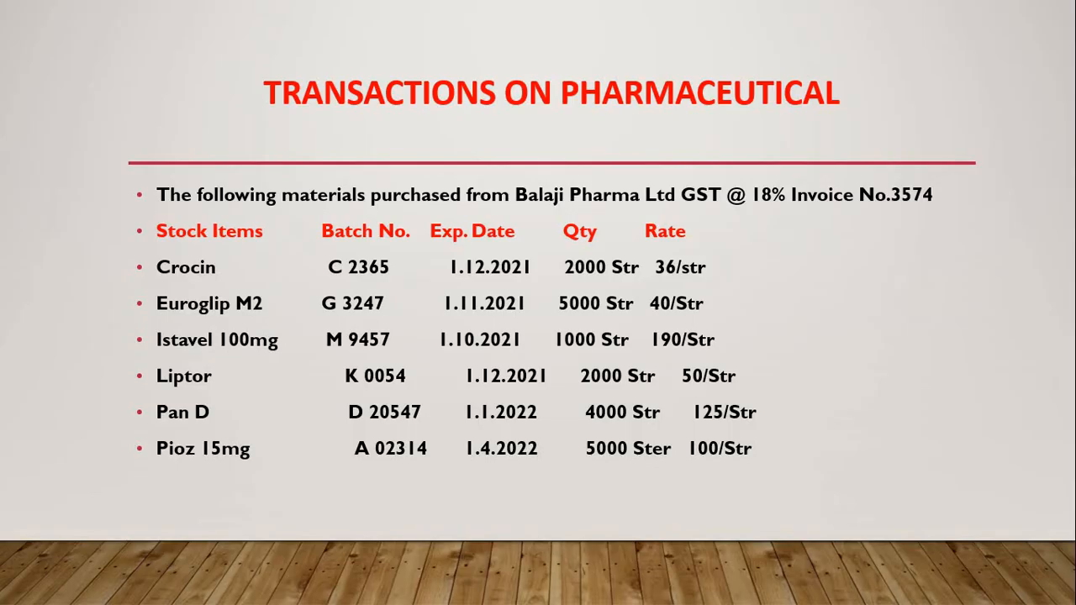
- Return from the transactions slide to TallyPrime and enter A 02314 as the Pioz 15mg batch number
key(alt+Tab)
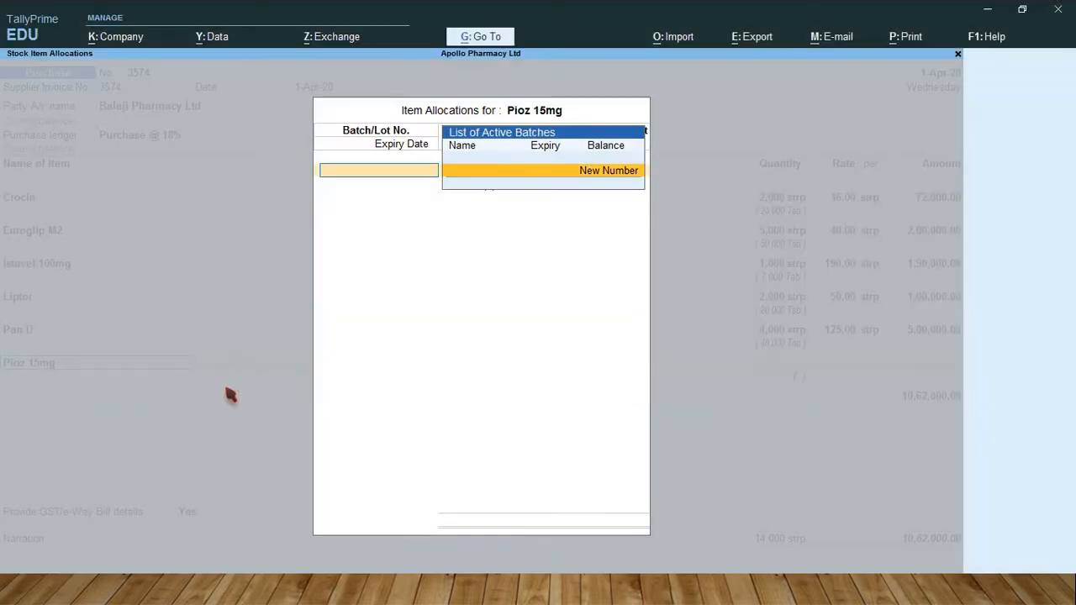
text(A 02314)
key(Return)
key(Return)
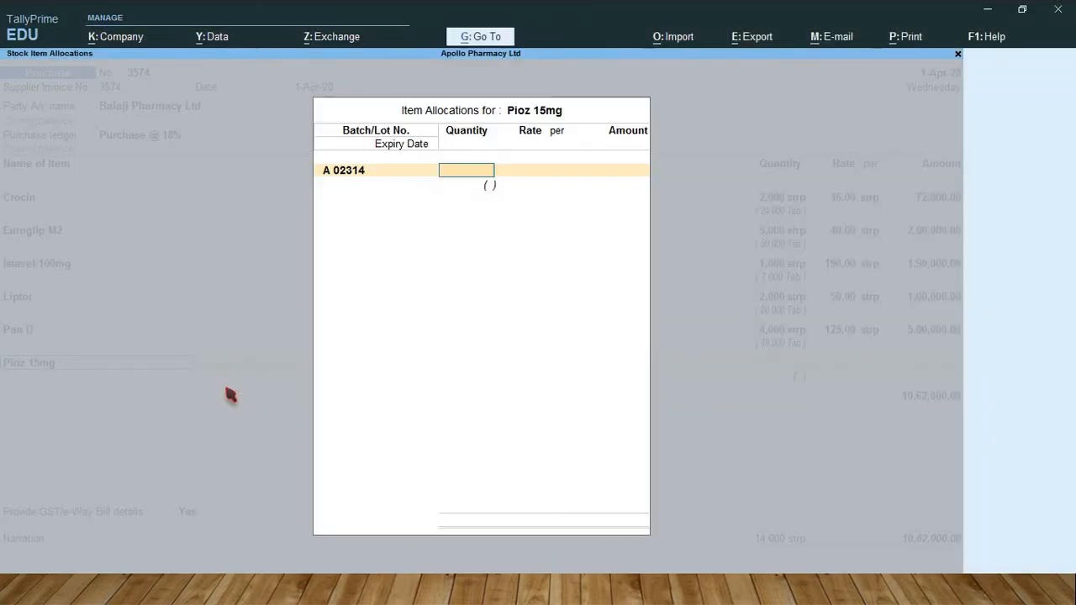
- Set the Pioz 15mg batch to 5000 strips at 100 per strip, consulting the transactions slide for the figures
key(alt+Tab)
key(alt+Tab)
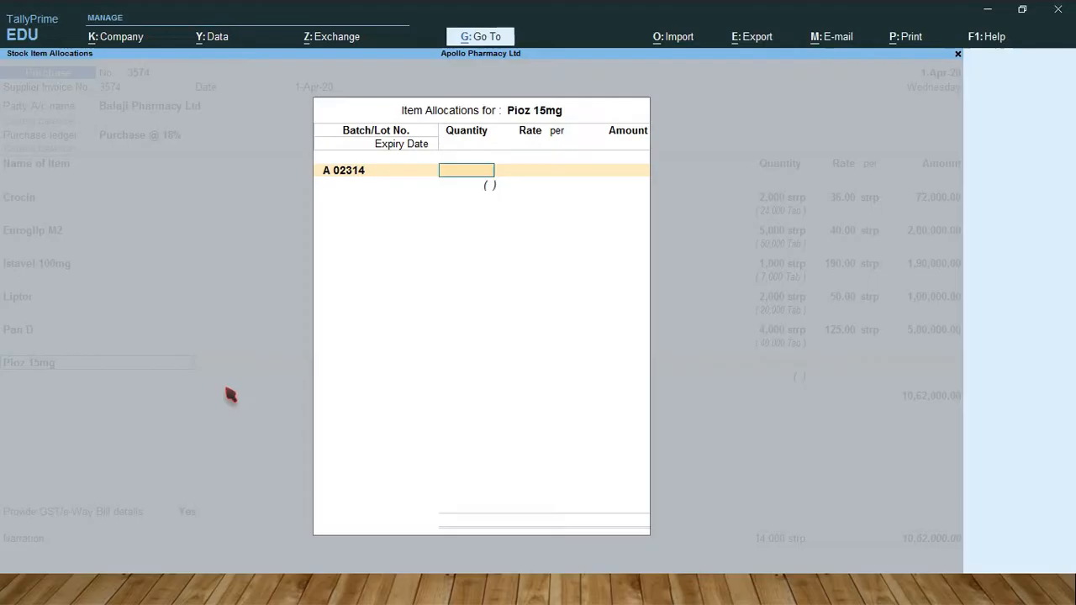
text(5,00)
text(000)
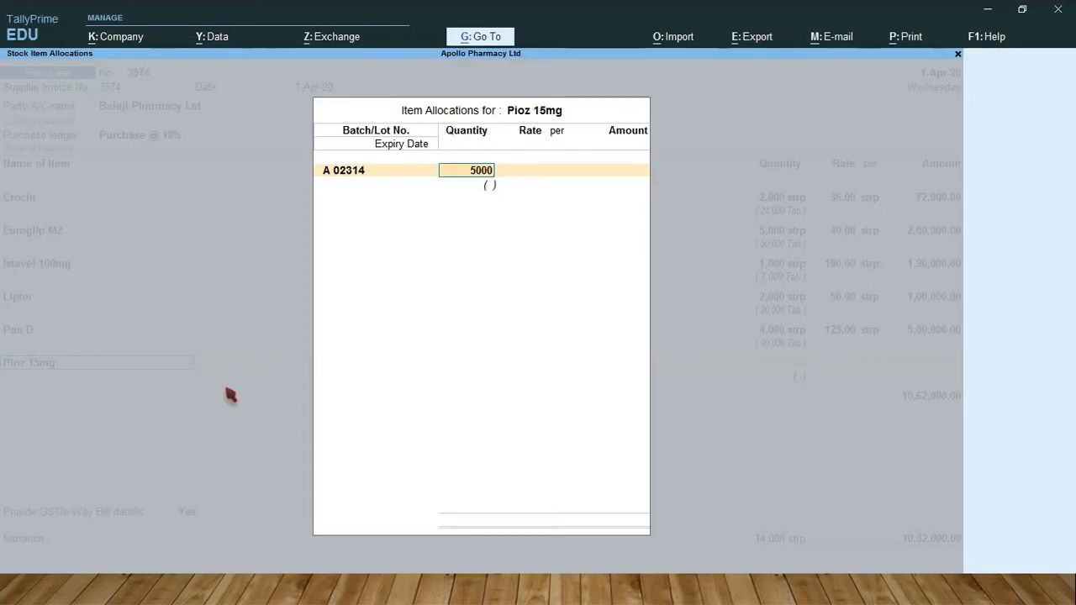
key(Return)
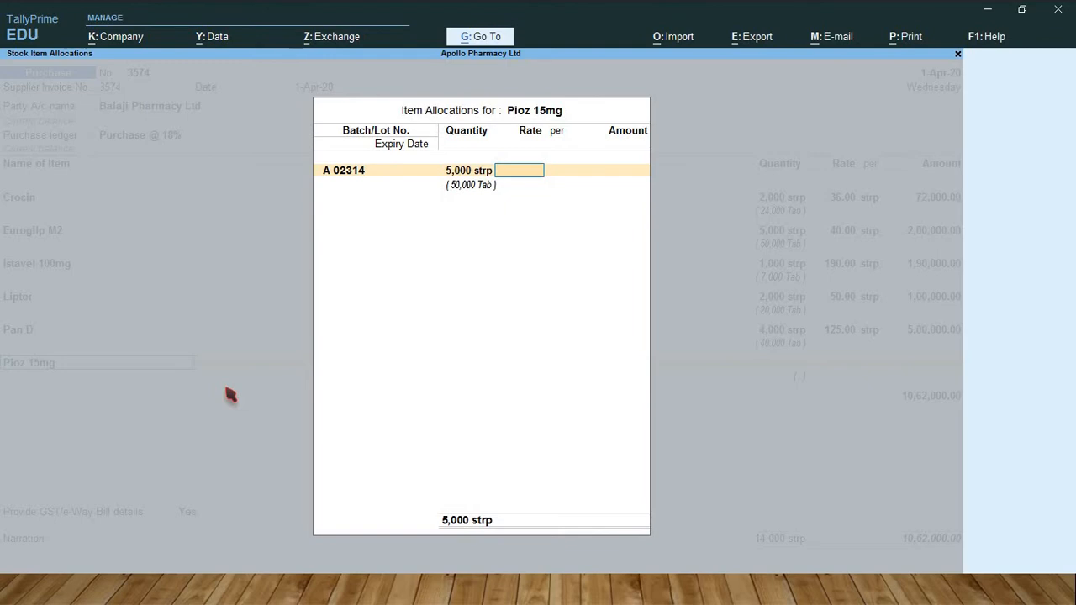
key(alt+Tab)
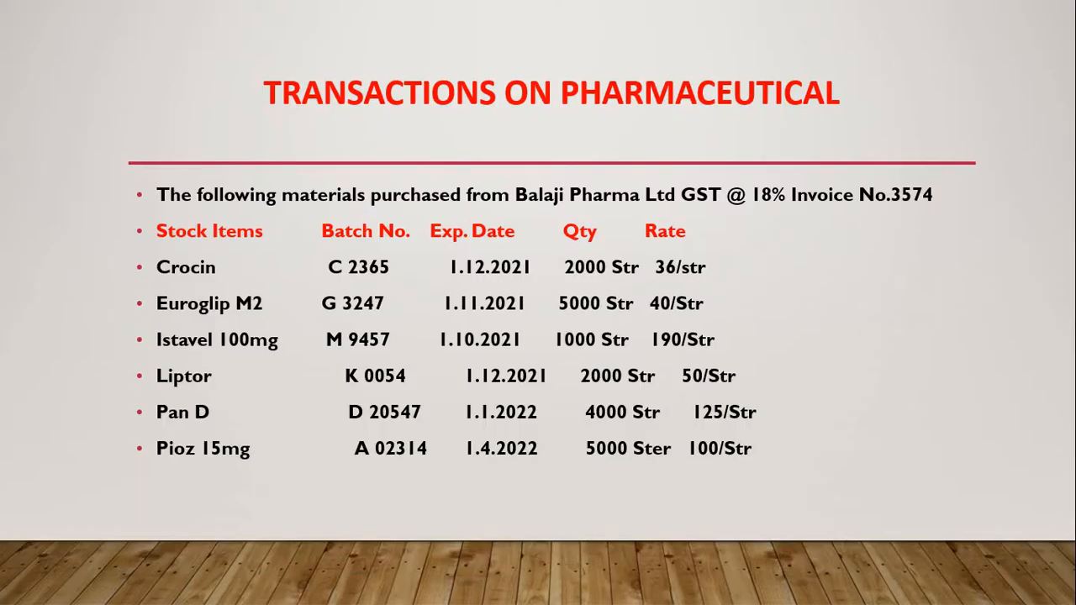
key(alt+Tab)
text(100)
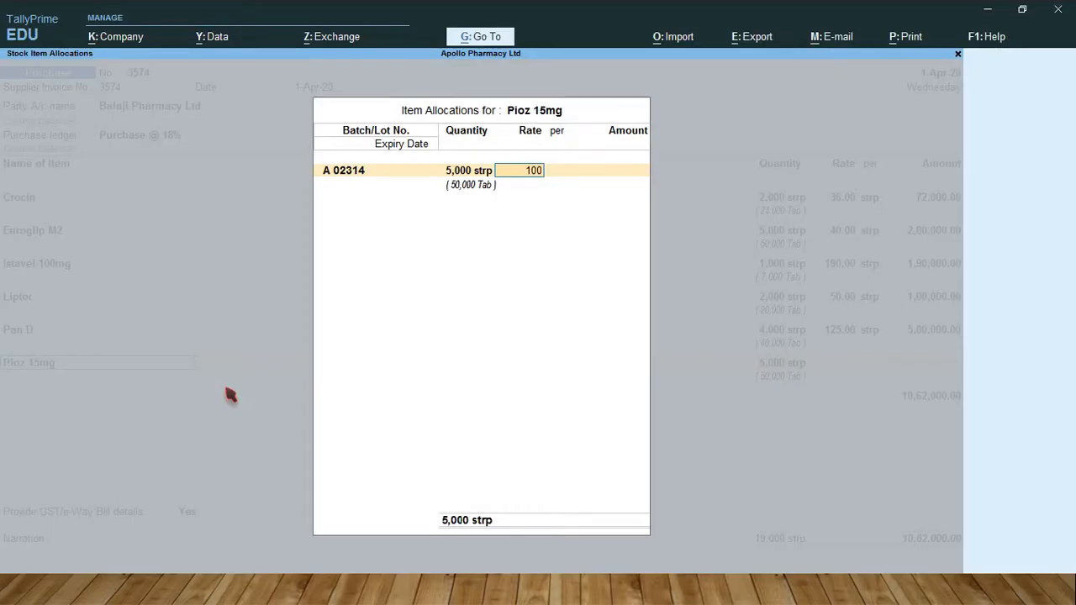
key(Return)
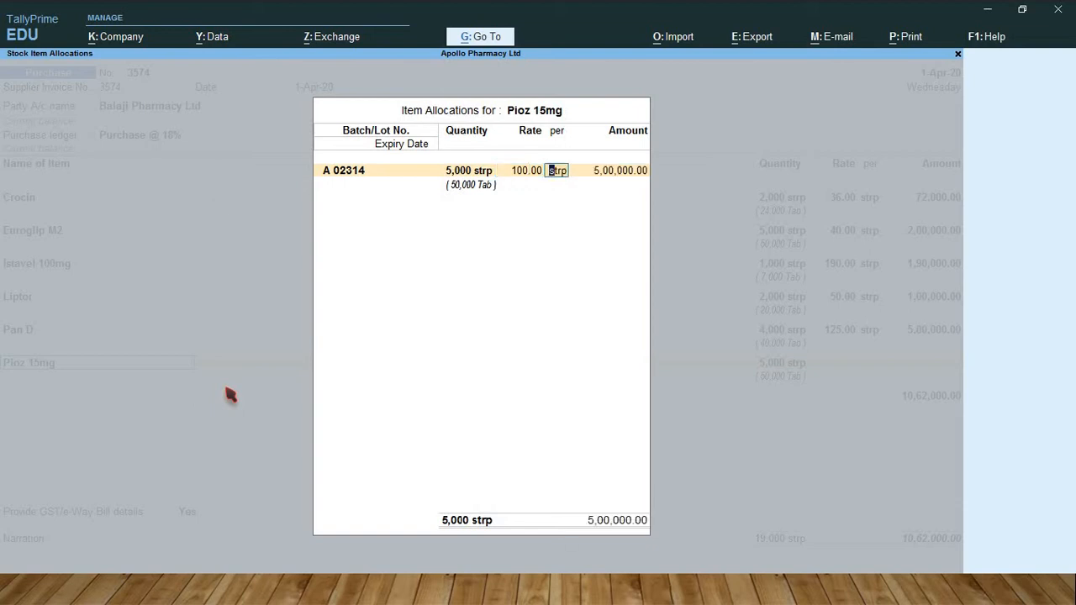
key(Return)
key(Return)
- Check the transactions slide, set the Pioz 15mg batch's expiry date to 1-Apr-22 and finish its batch allocation
key(alt+Tab)
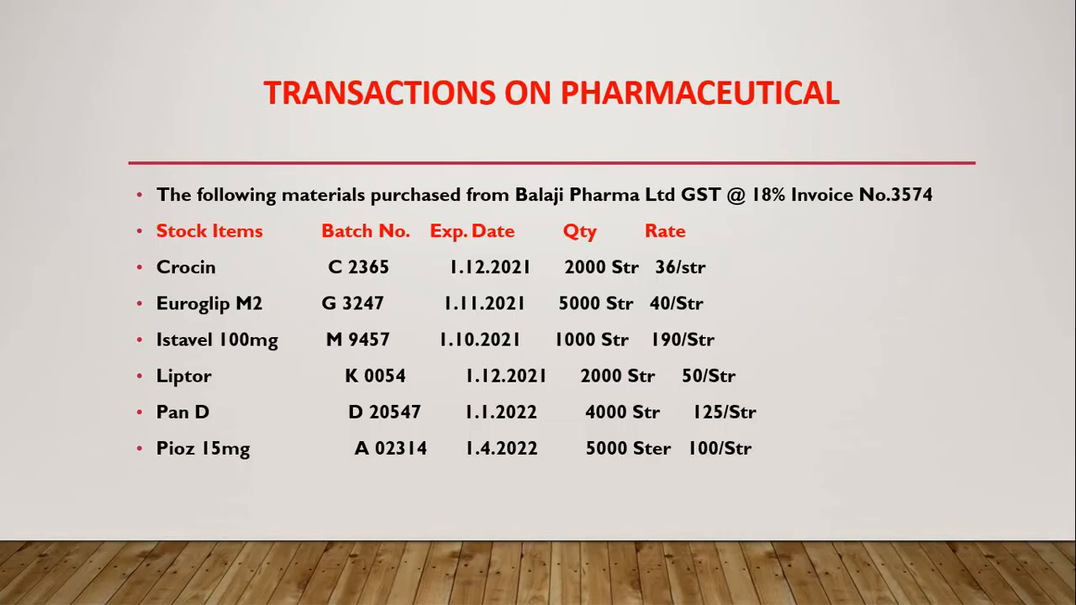
key(alt+Tab)
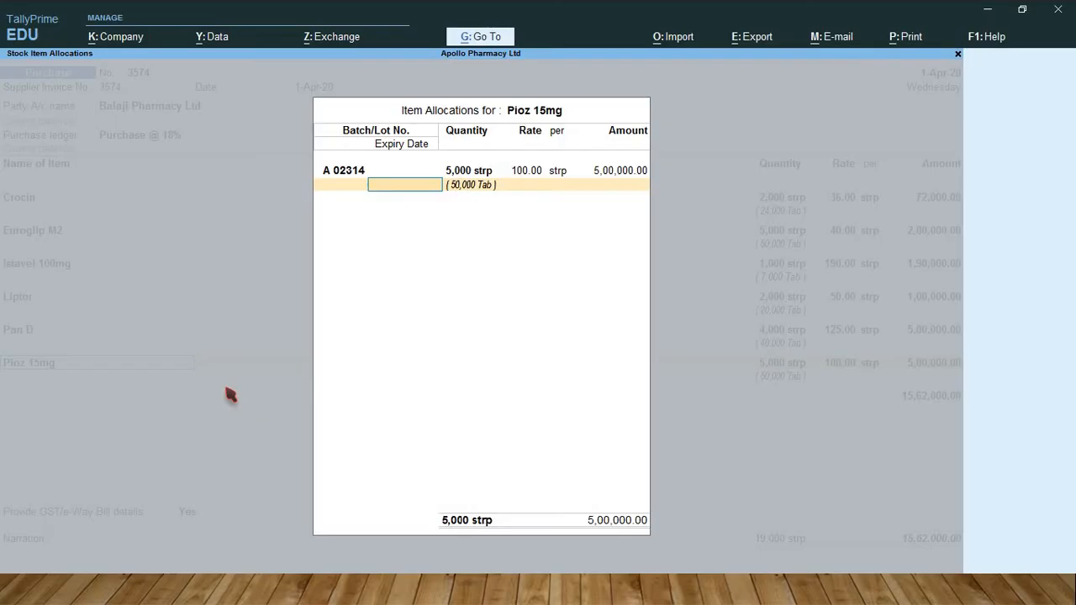
text(1.4.22)
key(Return)
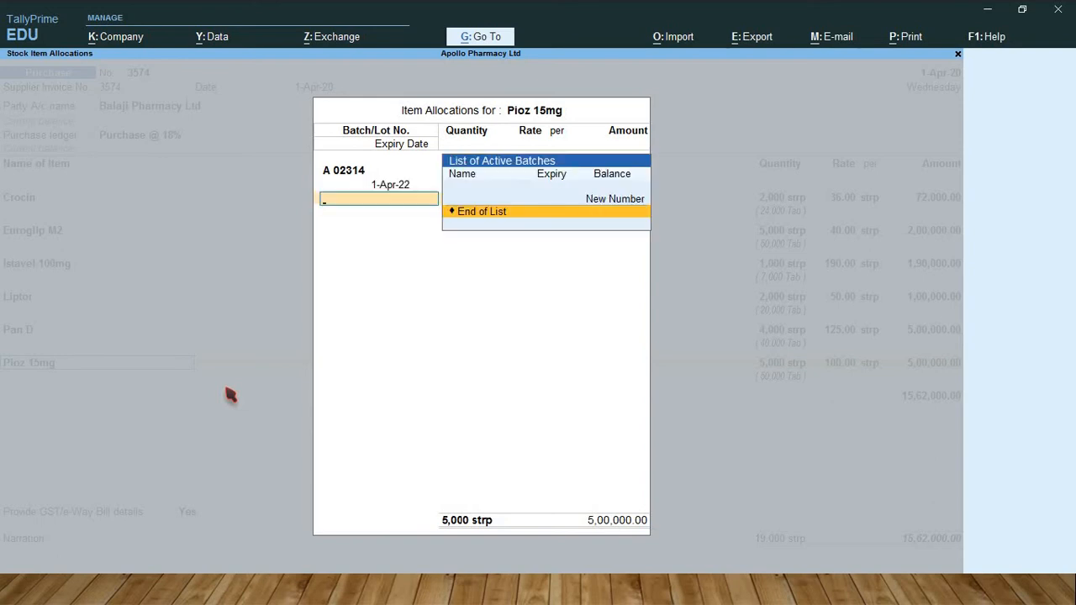
key(Return)
key(Return)
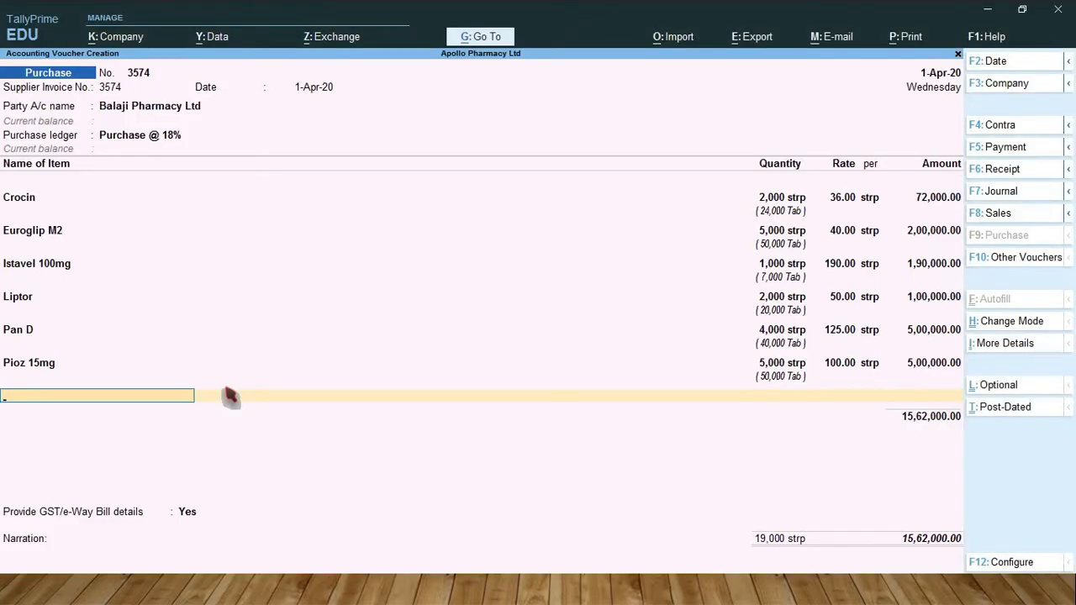
- End the item list and add the CGST @ 9% and SGST @ 9% ledgers to the purchase voucher
key(Return)
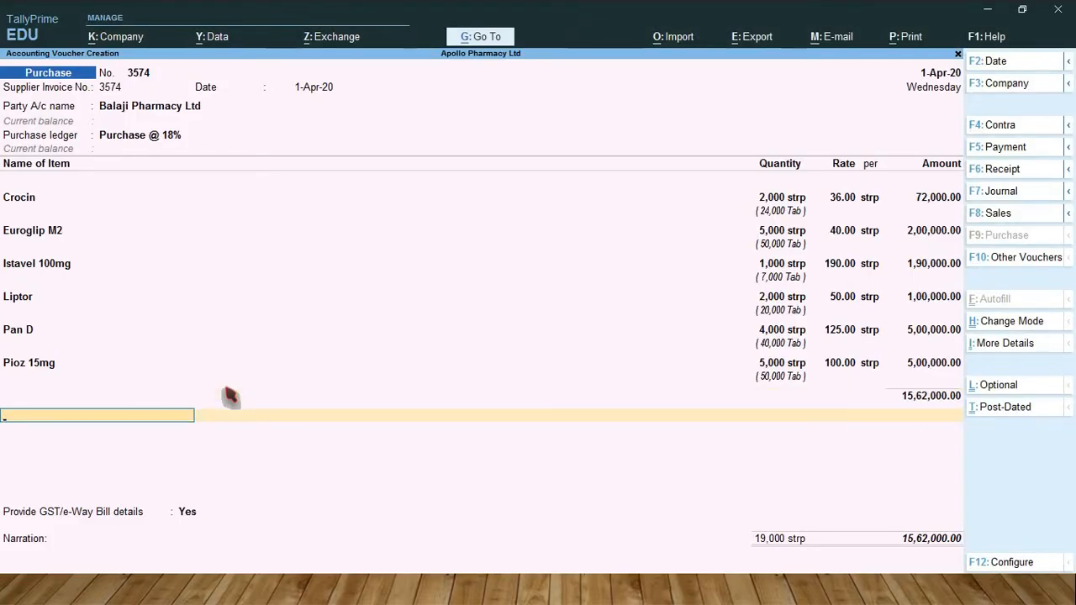
text(C)
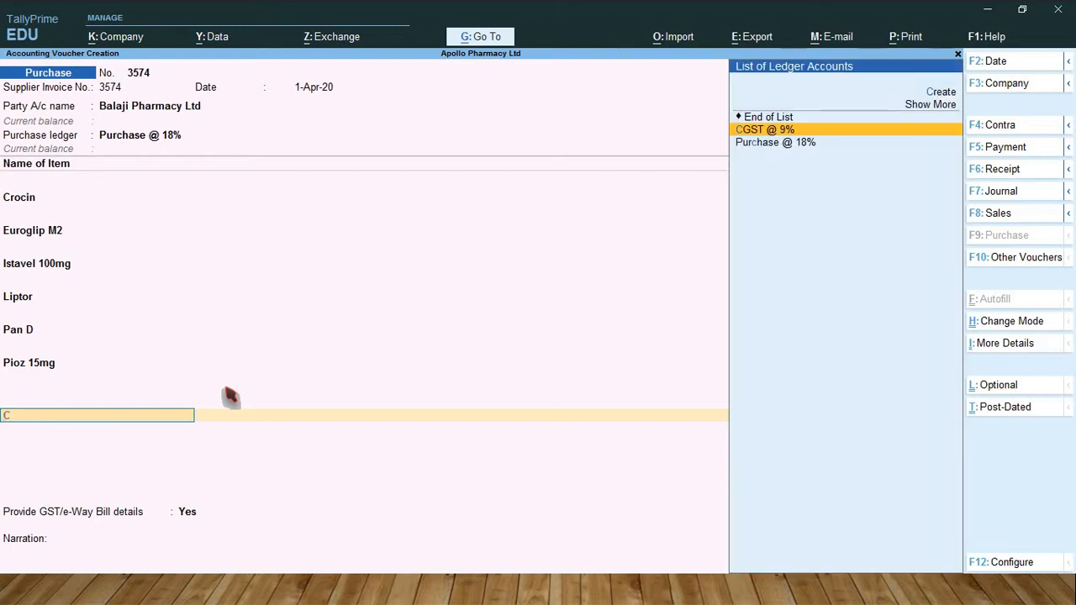
key(Return)
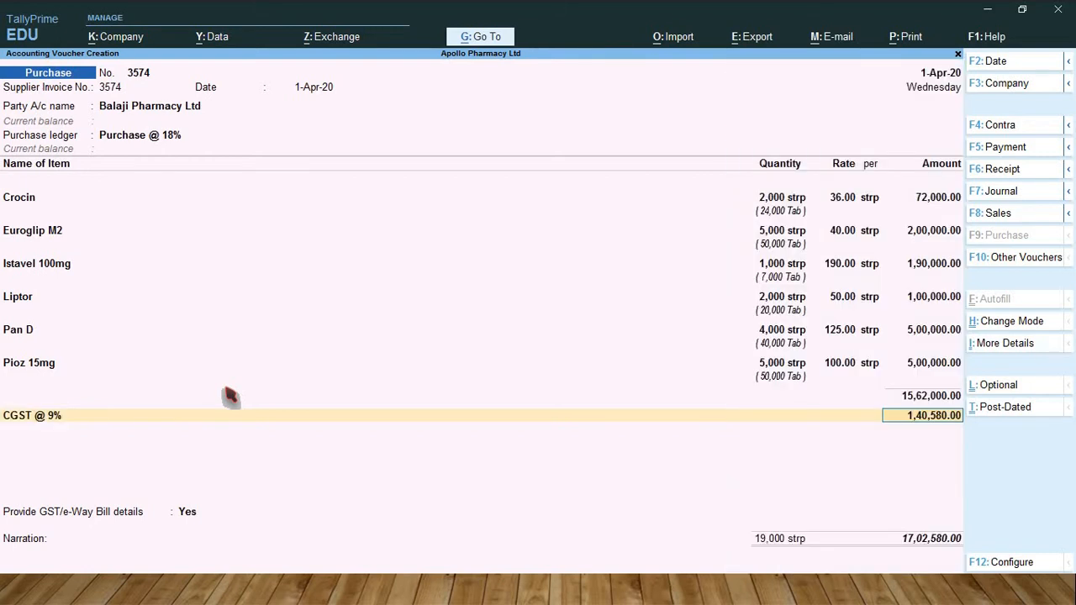
key(Return)
text(Sg)
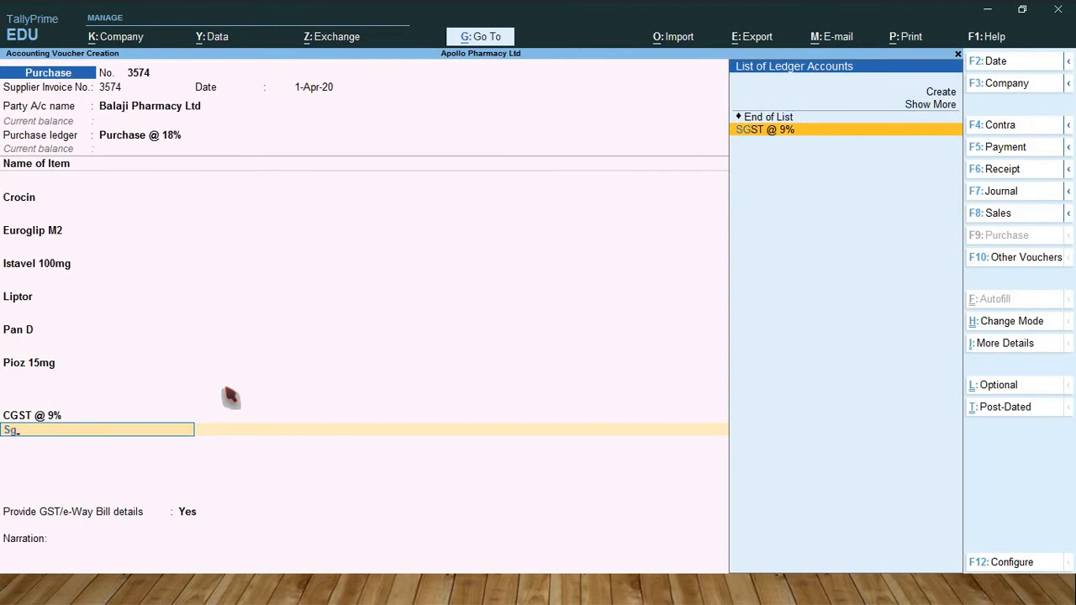
key(Return)
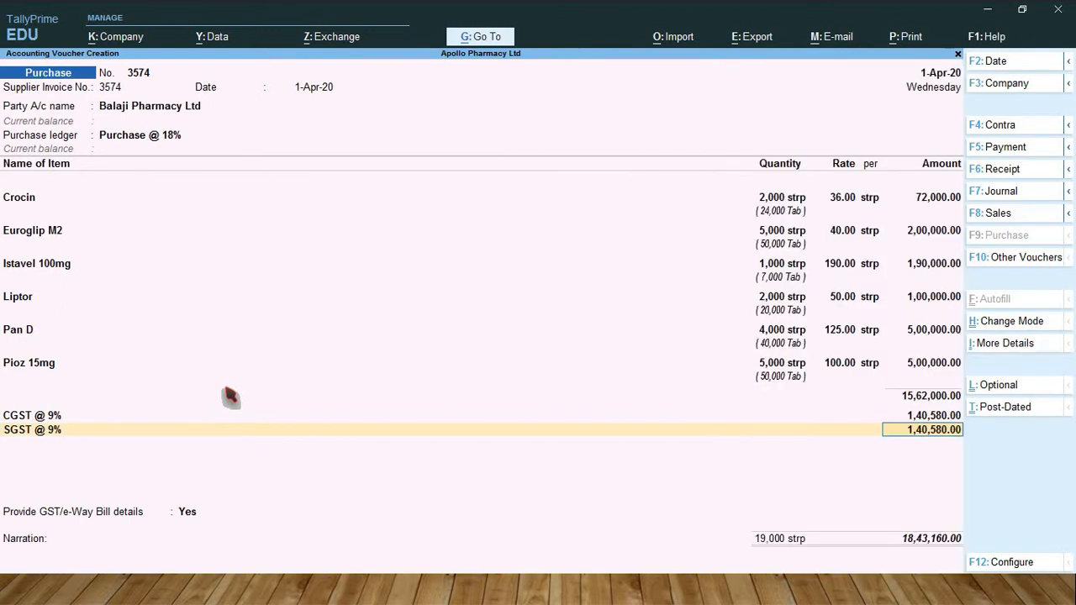
key(Return)
key(Return)
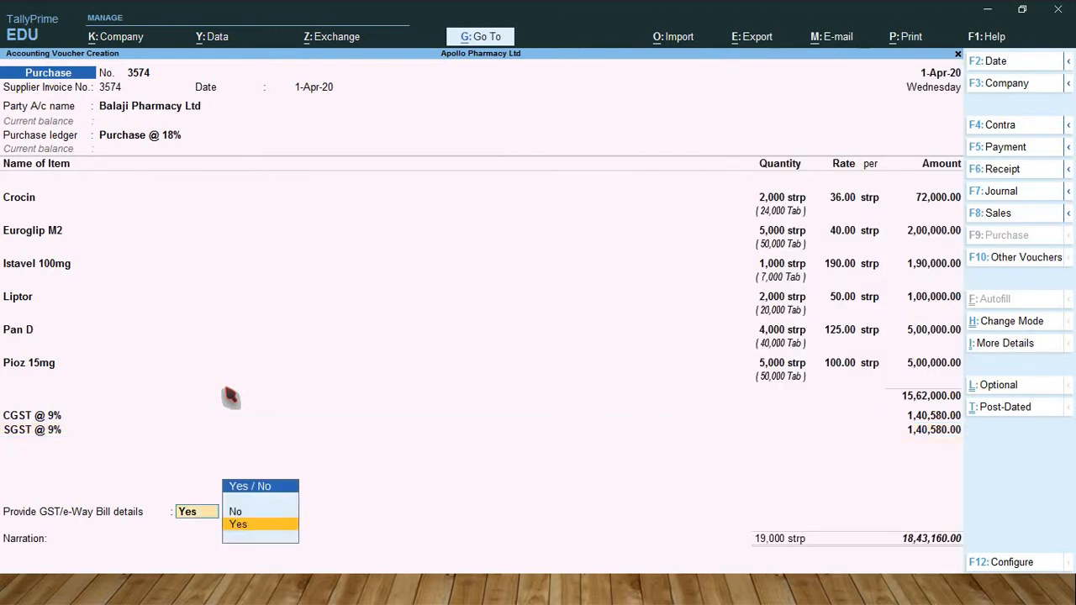
- Opt to provide GST/e-Way Bill details and accept the purchase's additional details without changes
key(Return)
key(Return)
key(Return)
key(Return)
key(Return)
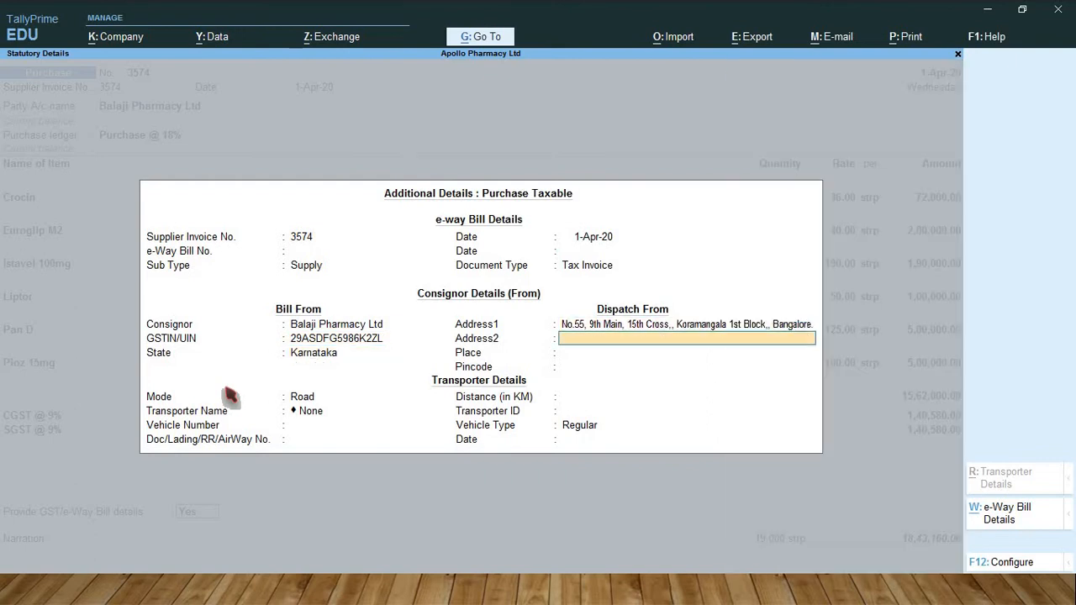
key(Return)
key(Return)
key(Return)
key(Return)
key(Return)
key(Return)
key(Return)
key(Return)
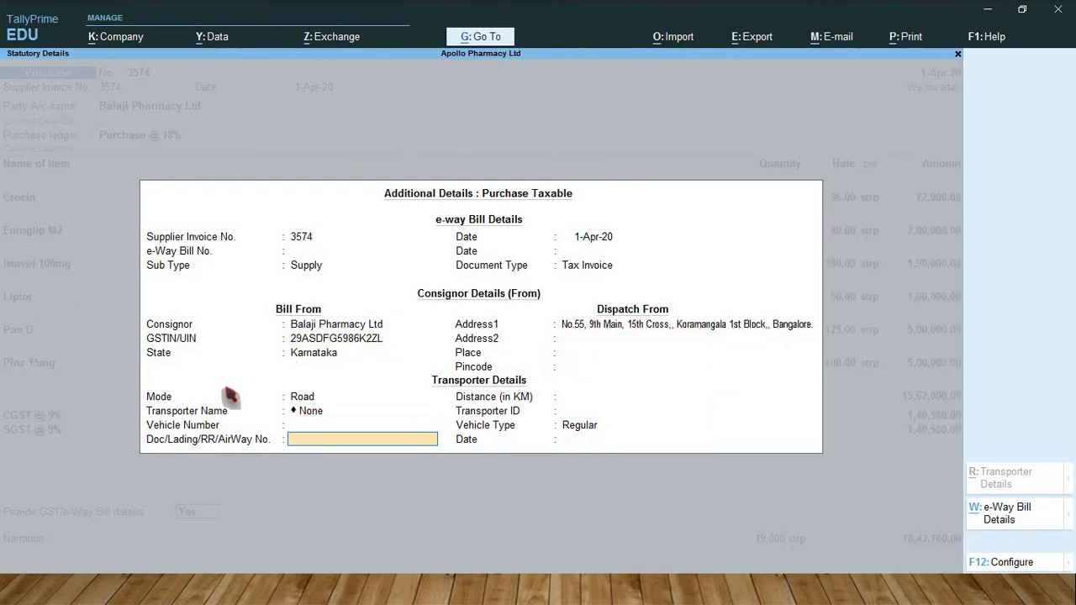
key(Return)
key(Return)
key(Return)
key(Return)
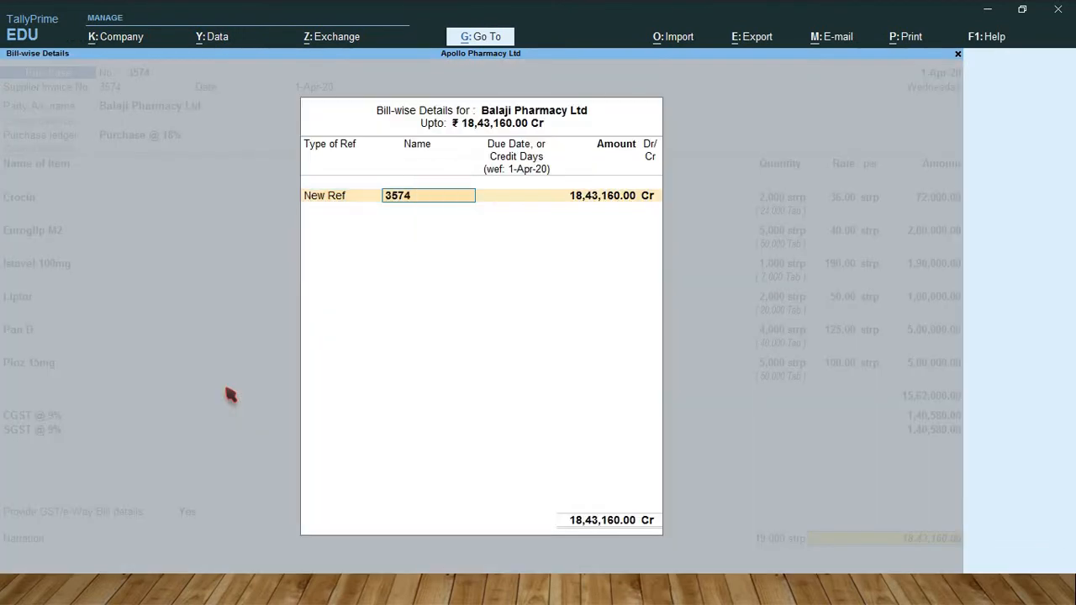
- Accept the New Ref 3574 bill-wise allocation for Balaji Pharmacy Ltd and save the purchase voucher
key(Return)
key(Return)
key(Return)
key(Return)
key(Return)
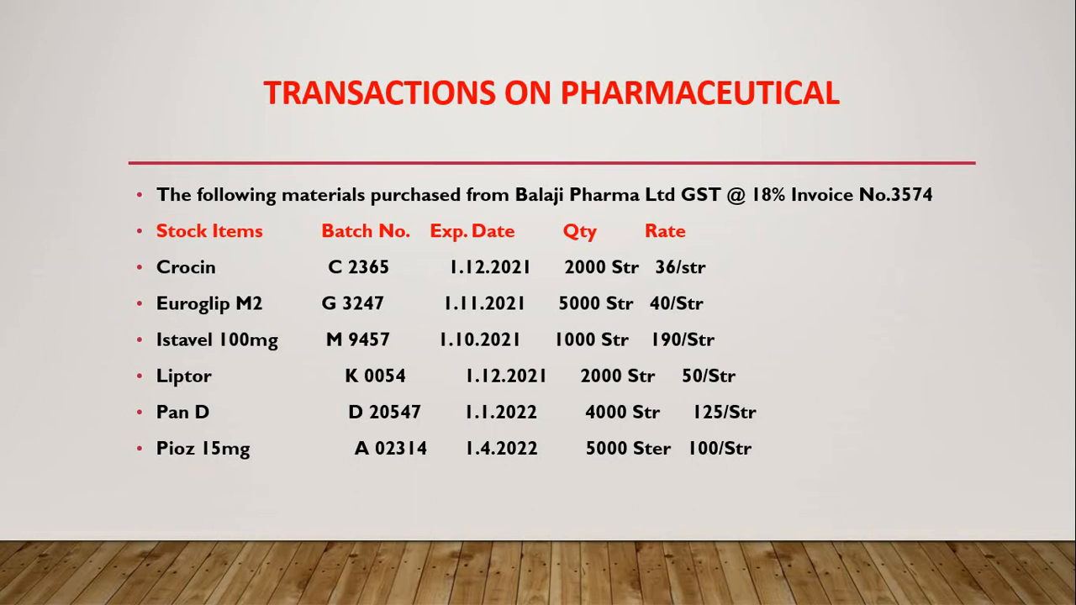
- Bring up the Kalyan Medical Store sales slide, return to TallyPrime and start a sales voucher numbered 3574
key(Right)
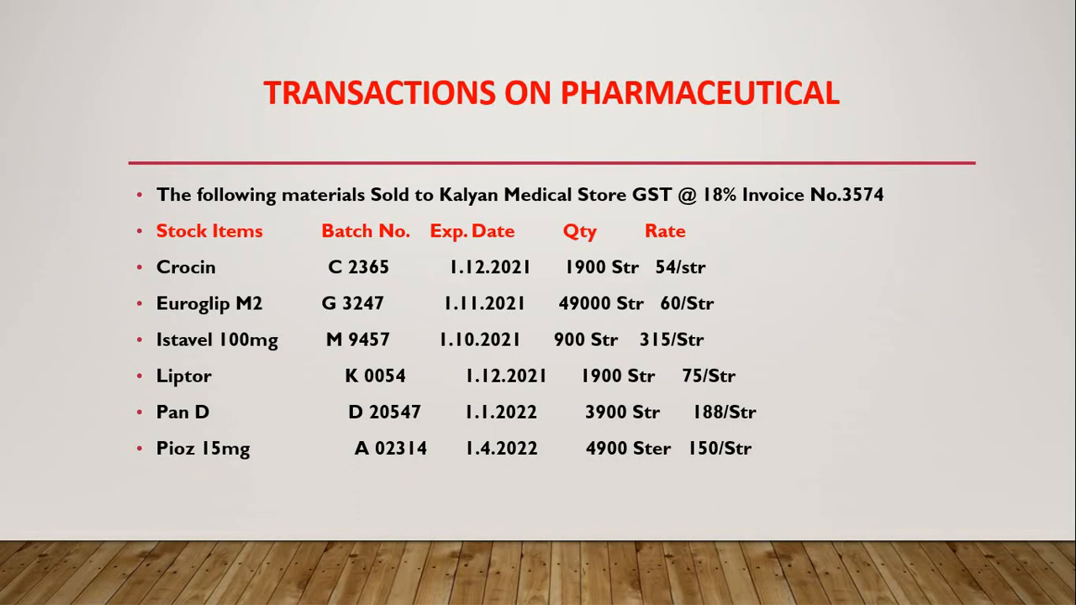
key(alt+Tab)
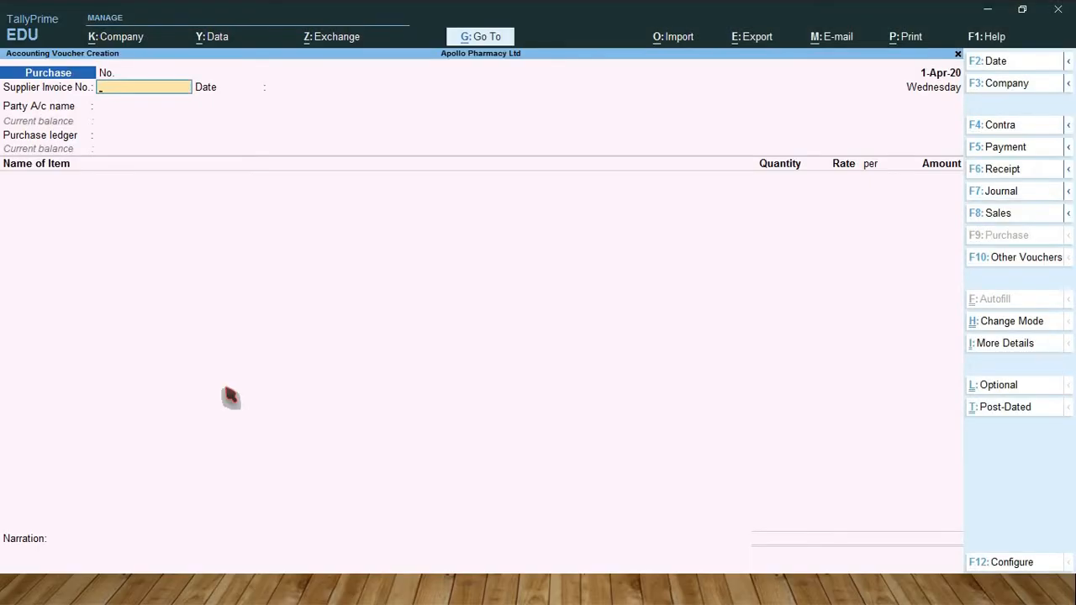
key(F8)
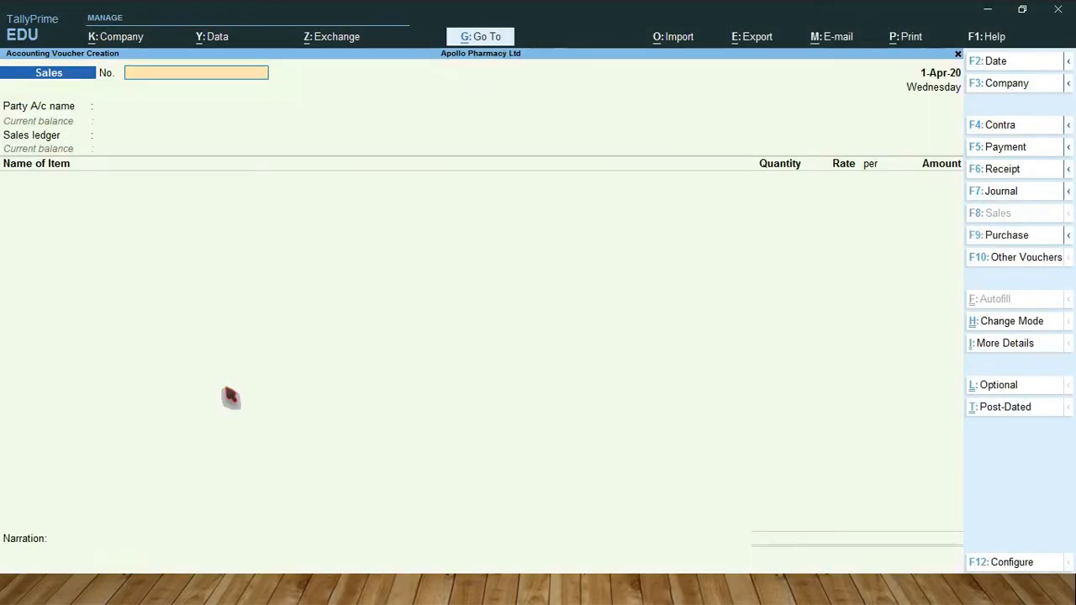
key(alt+Tab)
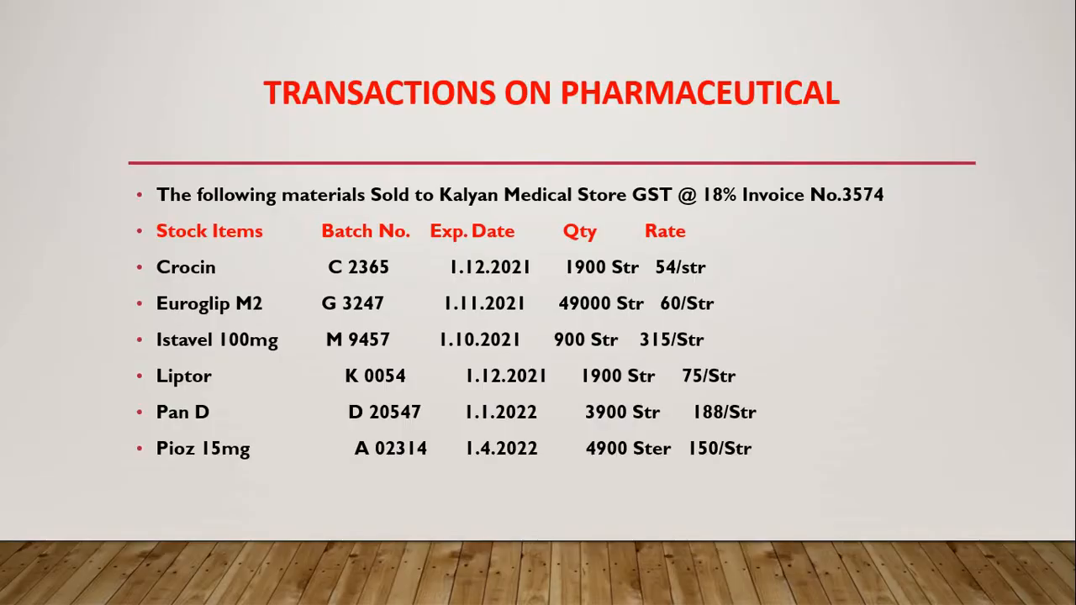
key(alt+Tab)
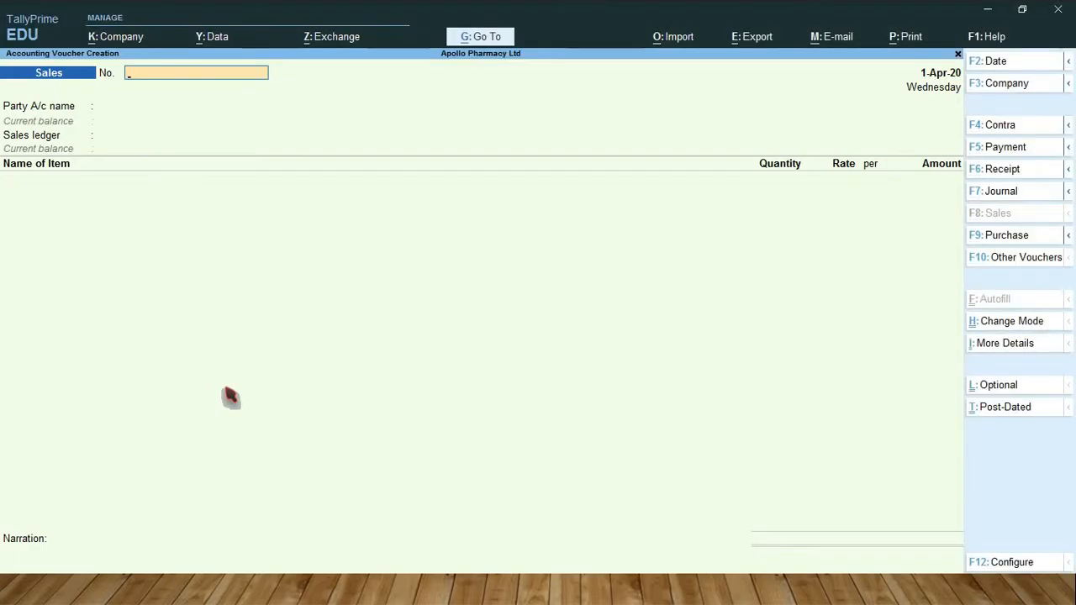
text(3574)
key(Return)
- Check the buyer on the sales slide, choose Kalyan Medical Stores as the party account and leave its dispatch details blank
key(alt+Tab)
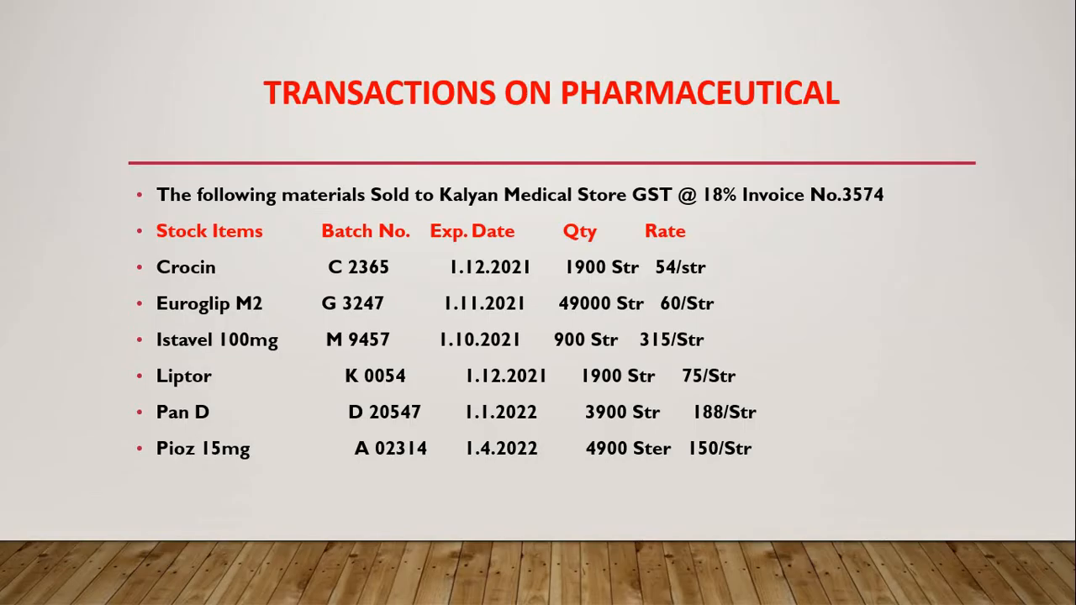
key(alt+Tab)
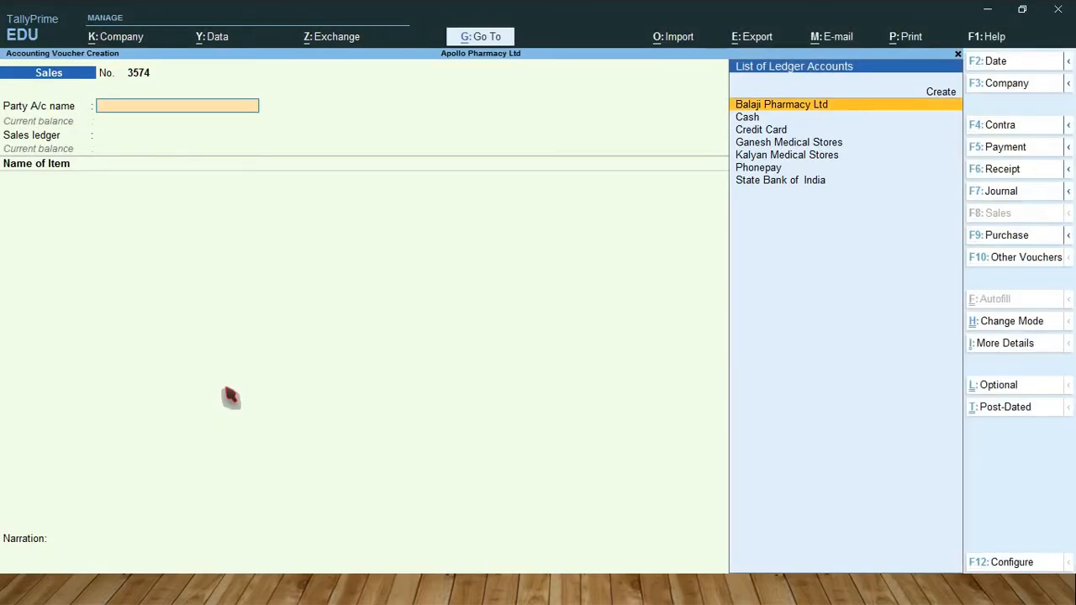
text(Ka)
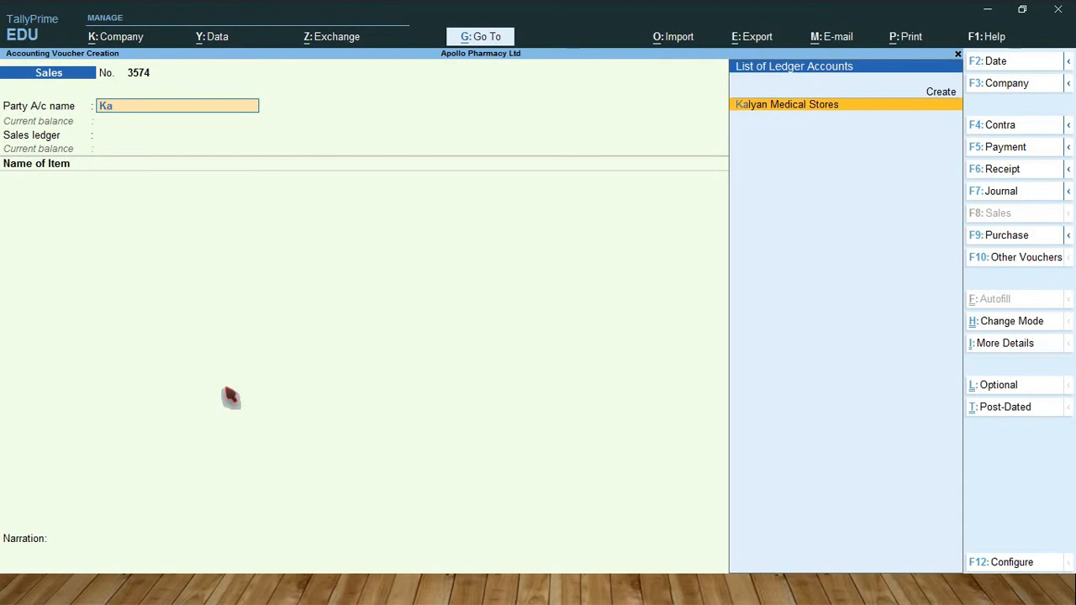
key(Return)
key(Return)
key(Return)
key(Return)
key(Return)
key(Return)
key(Return)
key(Return)
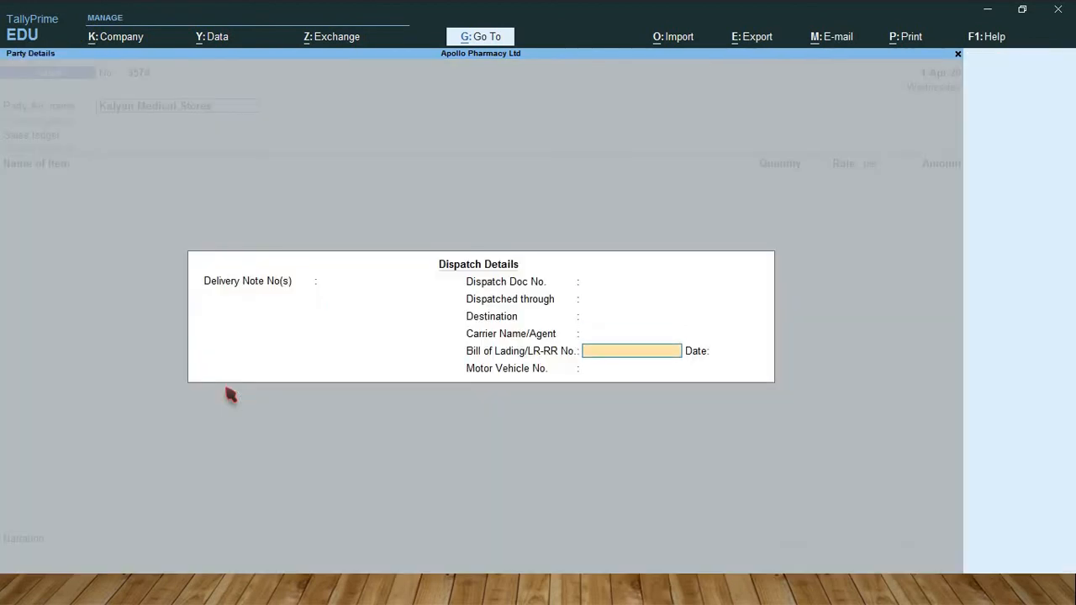
key(Return)
key(Return)
key(Return)
- Accept the buyer's party details and choose Sales @ 18% as the sales ledger
key(Return)
key(Return)
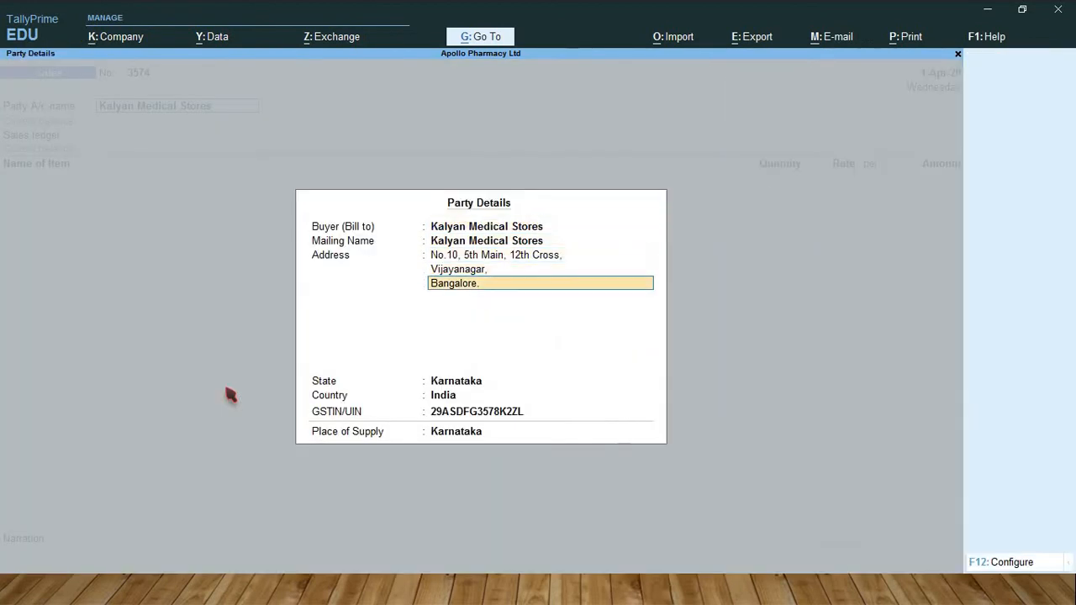
key(Return)
key(Return)
key(Return)
key(Return)
key(Return)
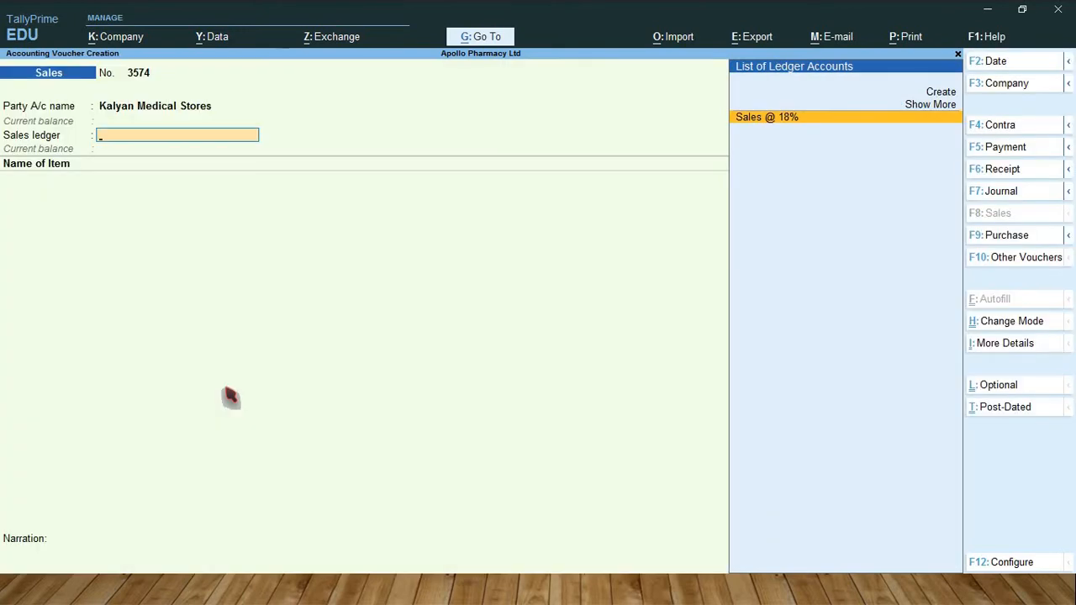
key(Return)
- Check the sales slide, add Crocin to the sales voucher in TallyPrime and select its active batch C 2365
key(alt+Tab)
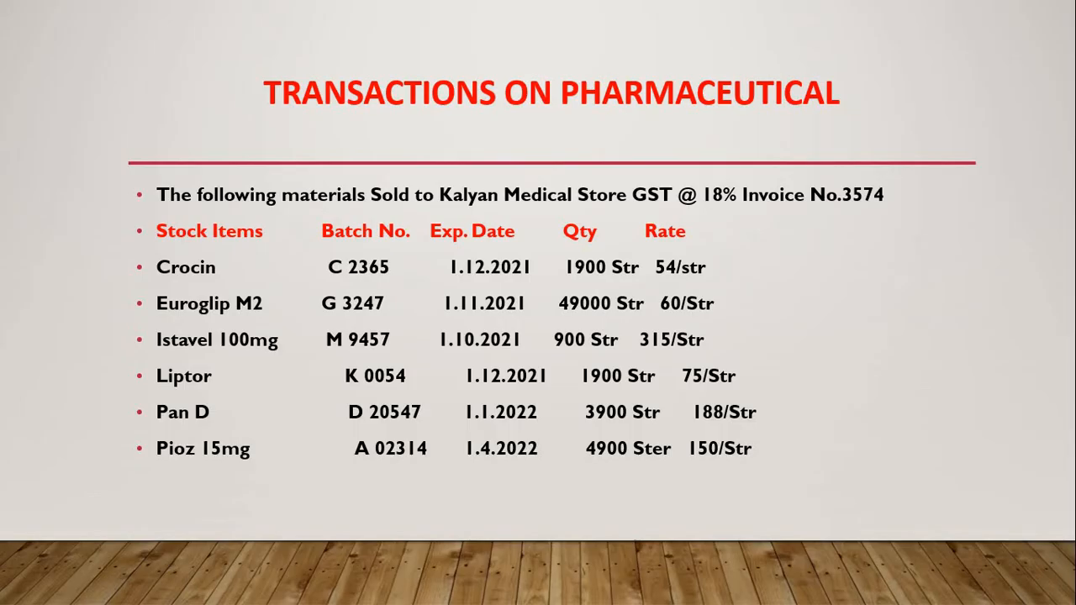
key(alt+Tab)
text(Cro)
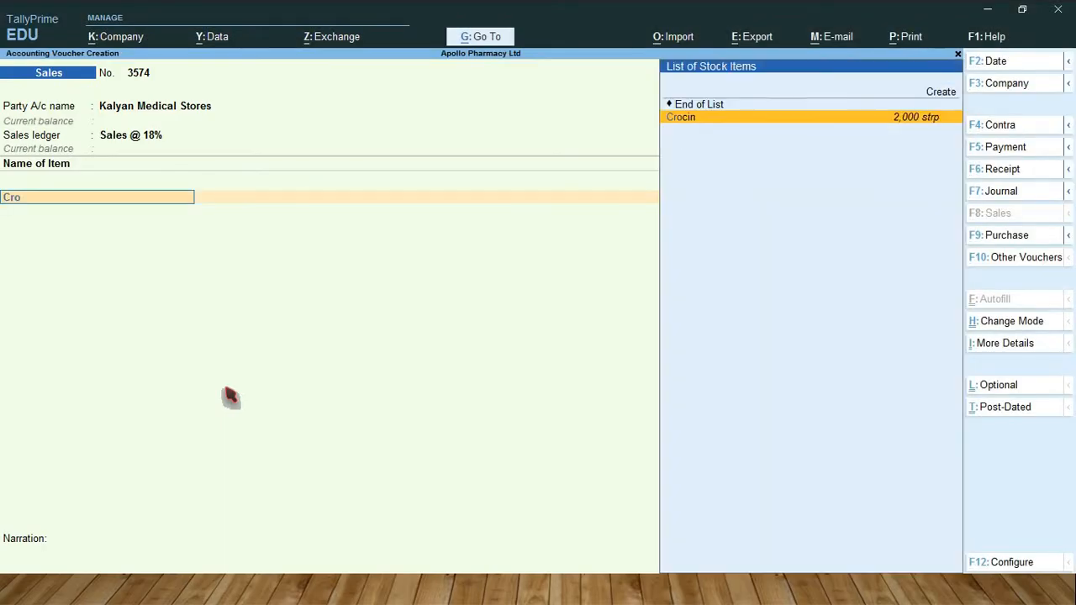
text(ci)
key(Return)
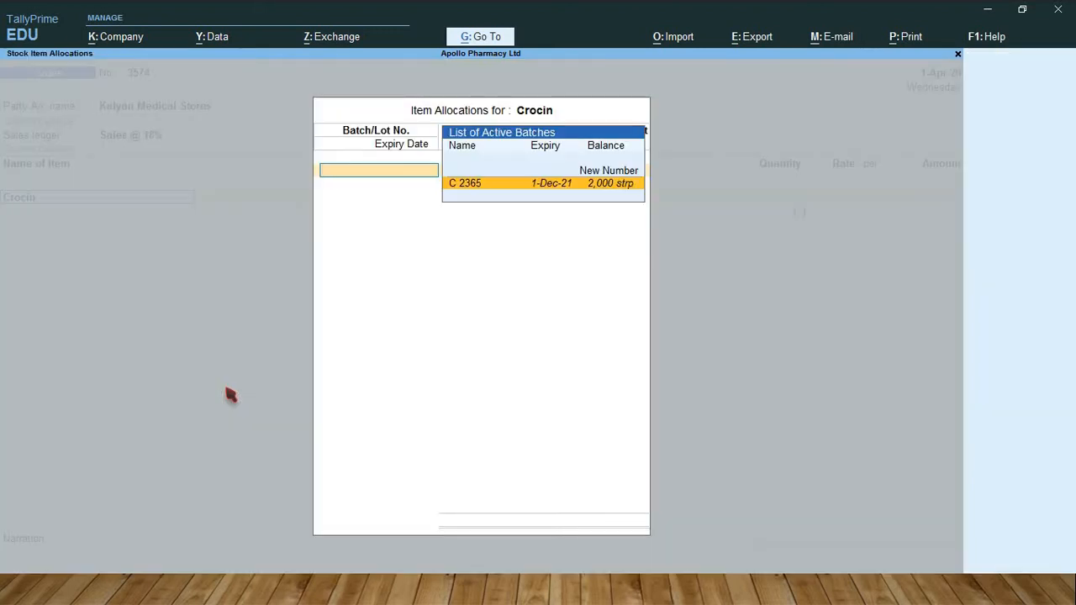
key(Return)
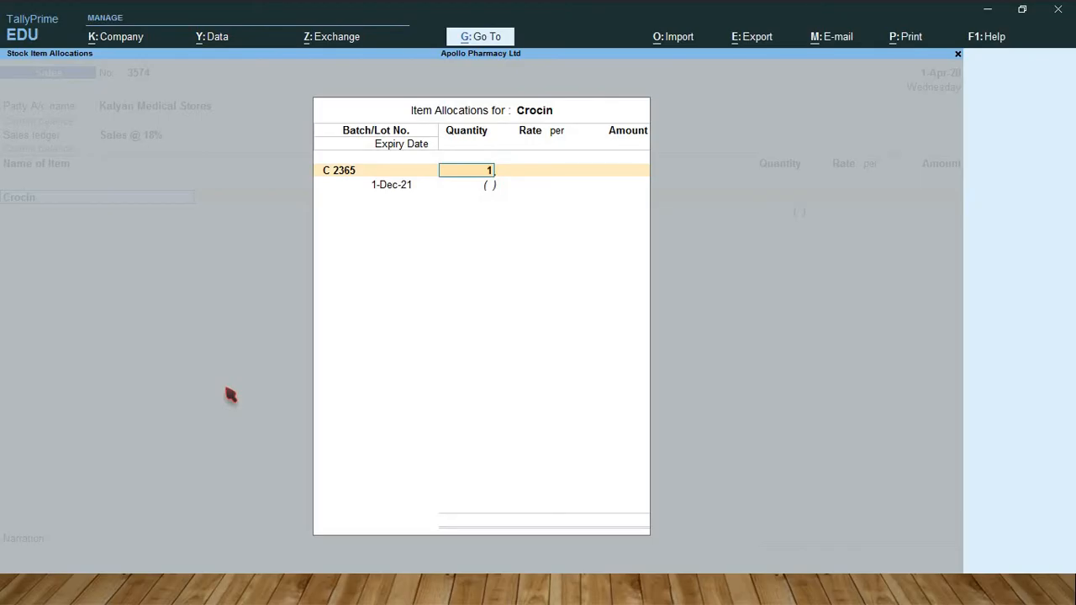
- Set the Crocin batch to 1,900 strips at 54 per strip and finish its batch allocation
text(1,9000)
key(Return)
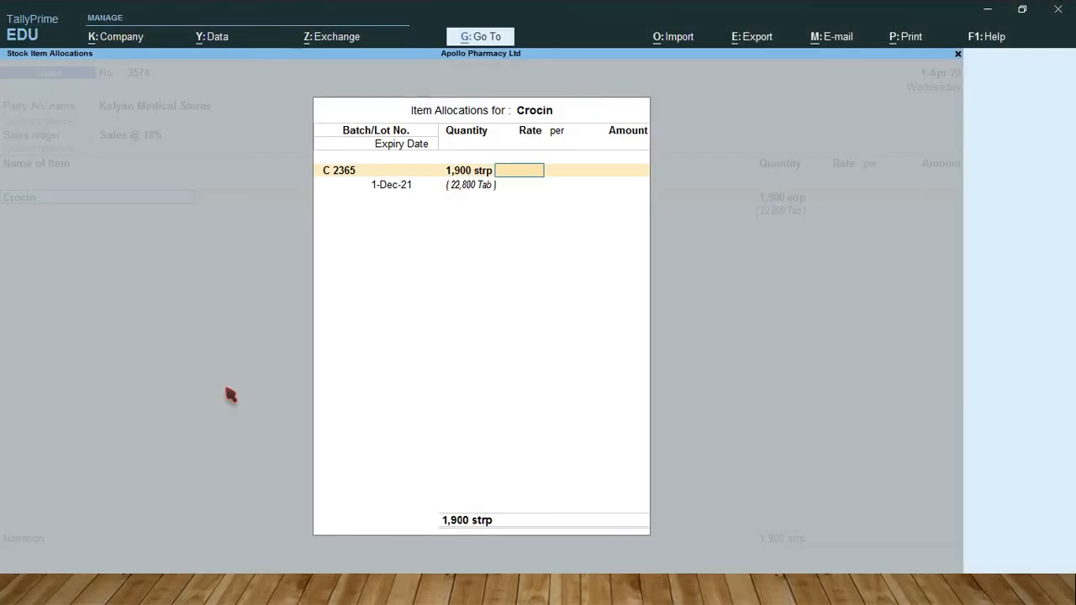
text(54)
key(Return)
key(Return)
key(Return)
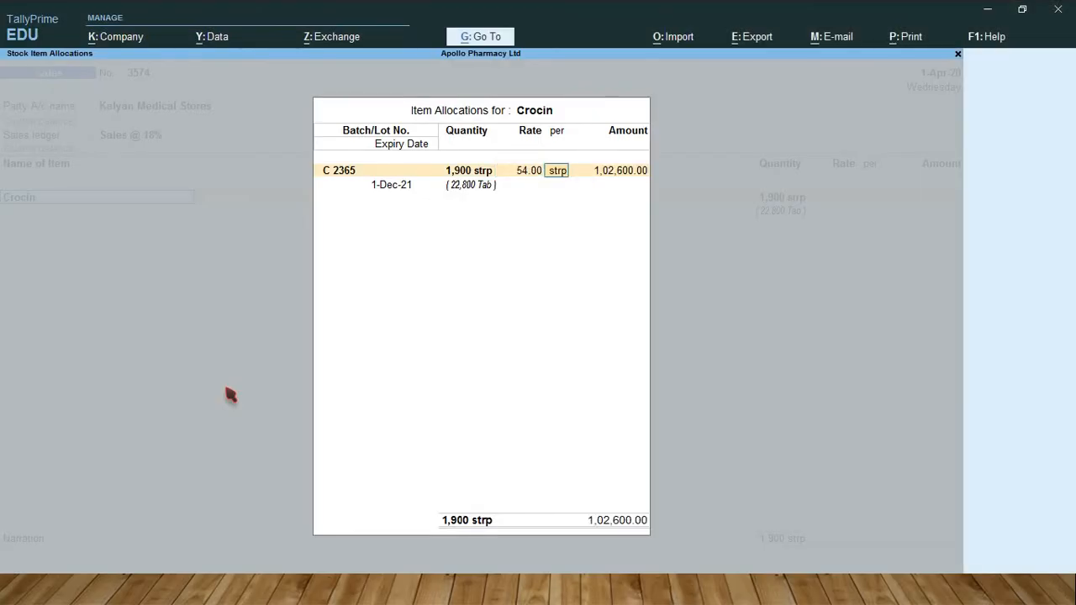
key(Return)
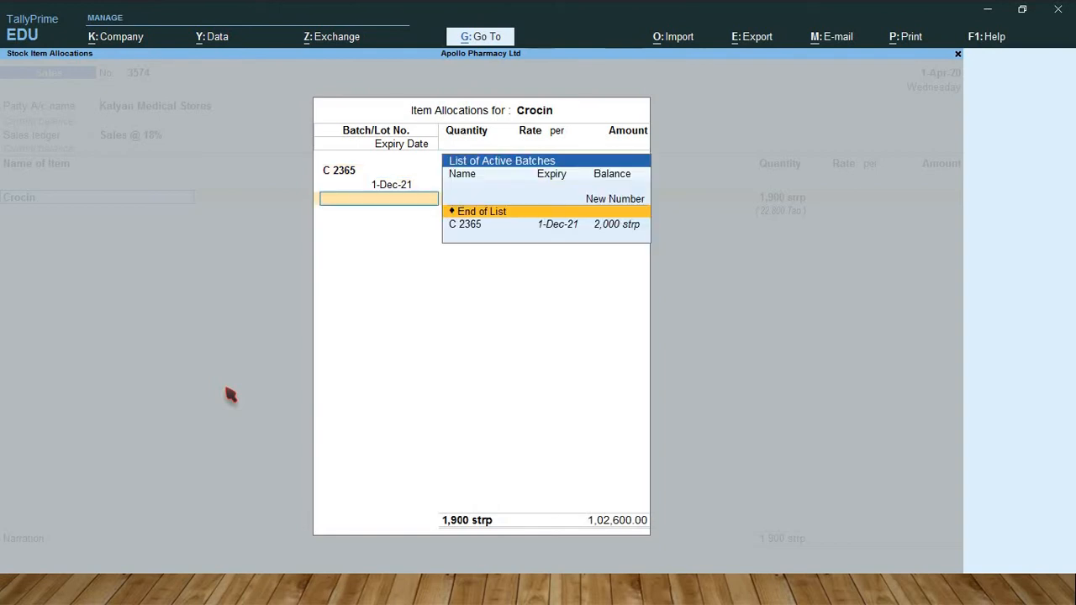
key(Return)
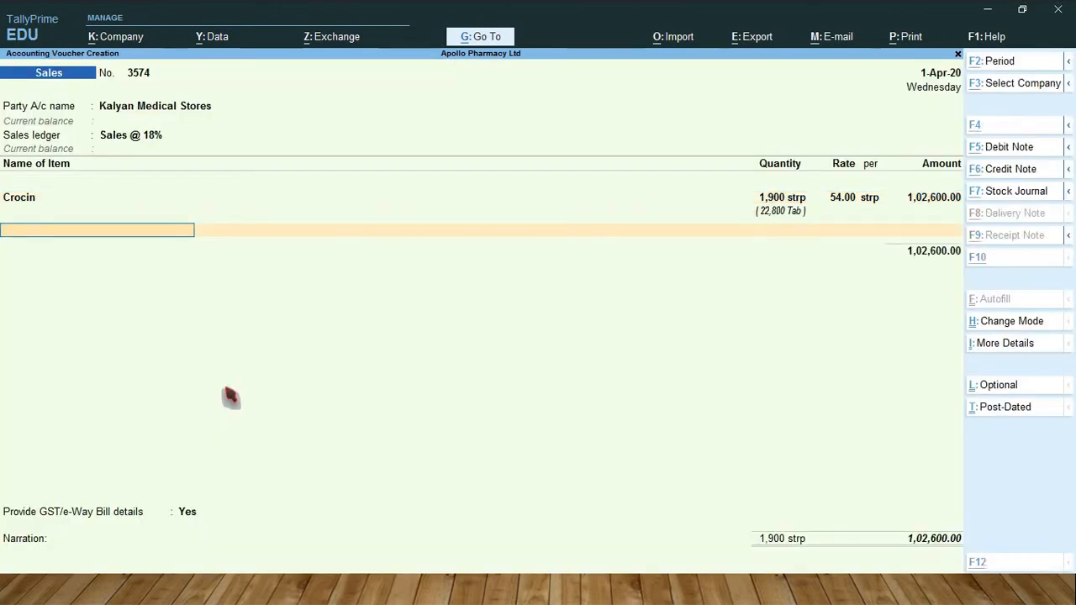
- Check the sales slide, add Euroglip M2 to the sales voucher in TallyPrime and select its active batch G 3247
key(alt+Tab)
key(alt+Tab)
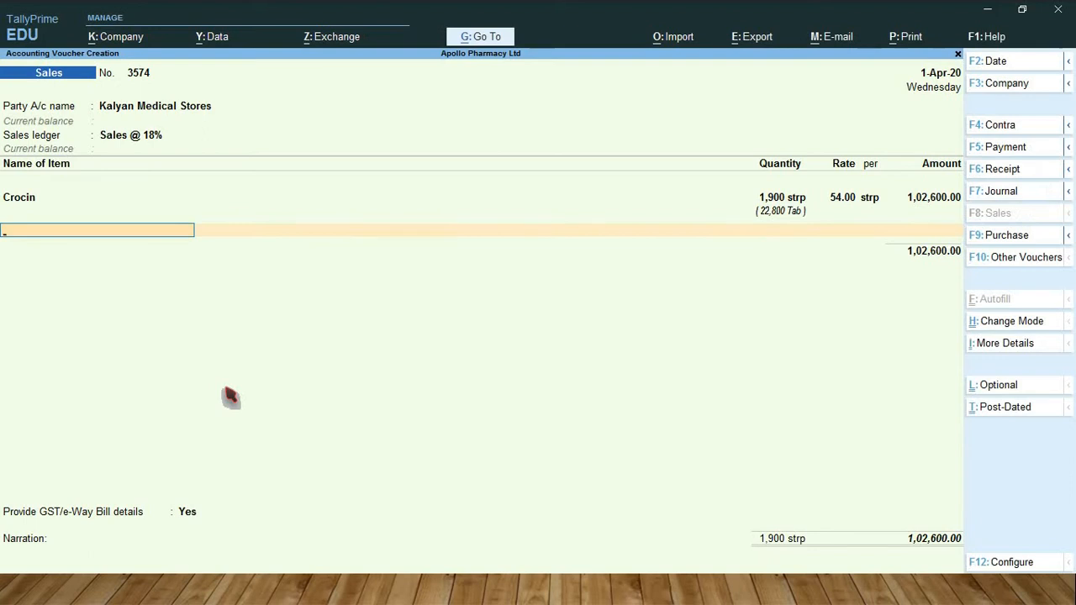
text(Eu)
key(Return)
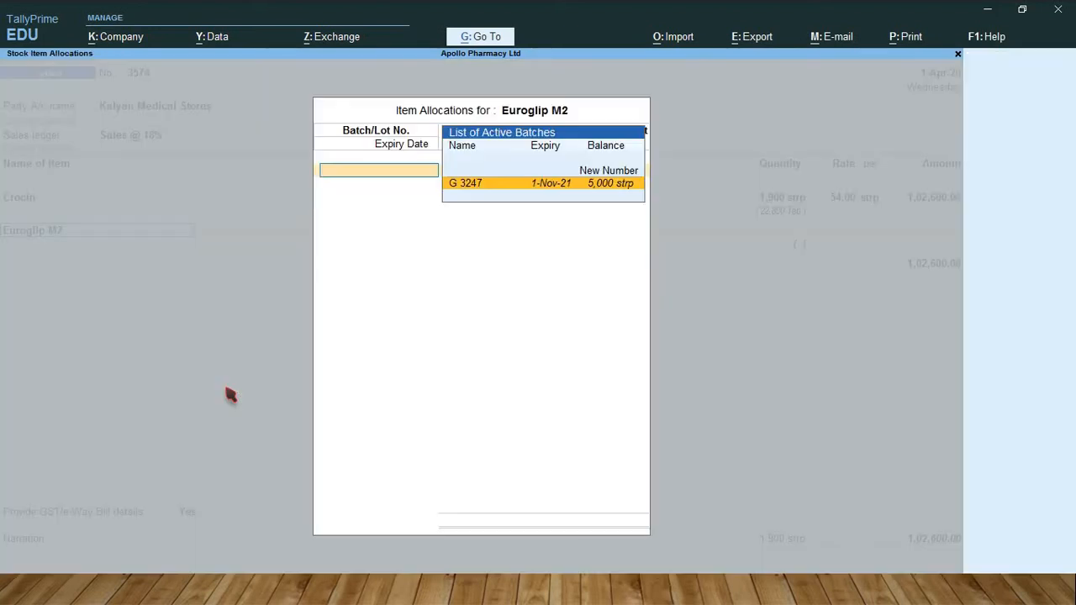
key(Return)
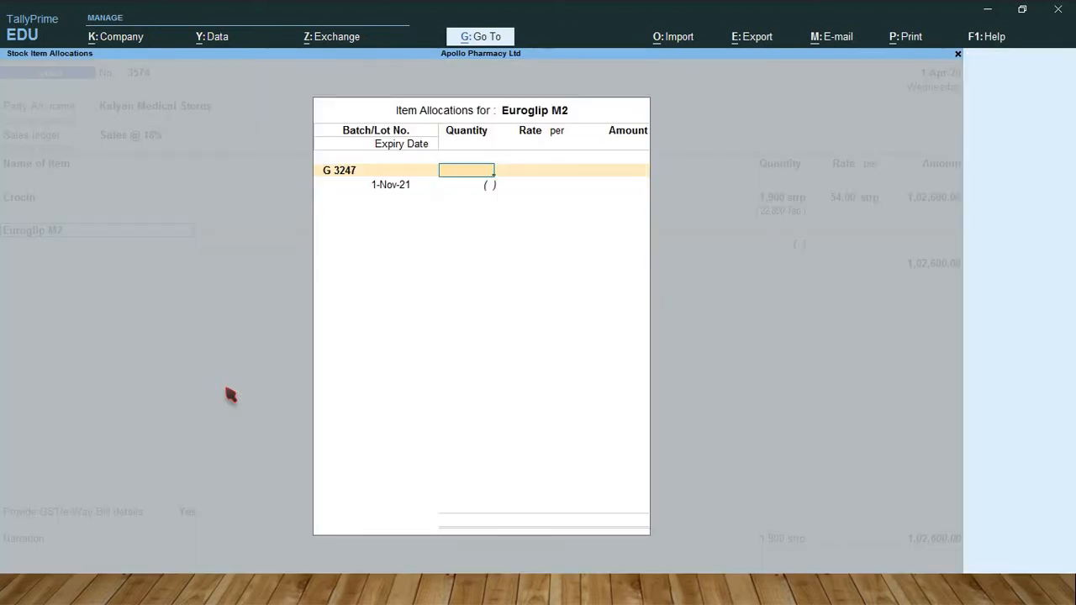
- Consult the sales slide, set the Euroglip M2 batch to 4,900 strips at 60 per strip and finish its allocation
key(alt+Tab)
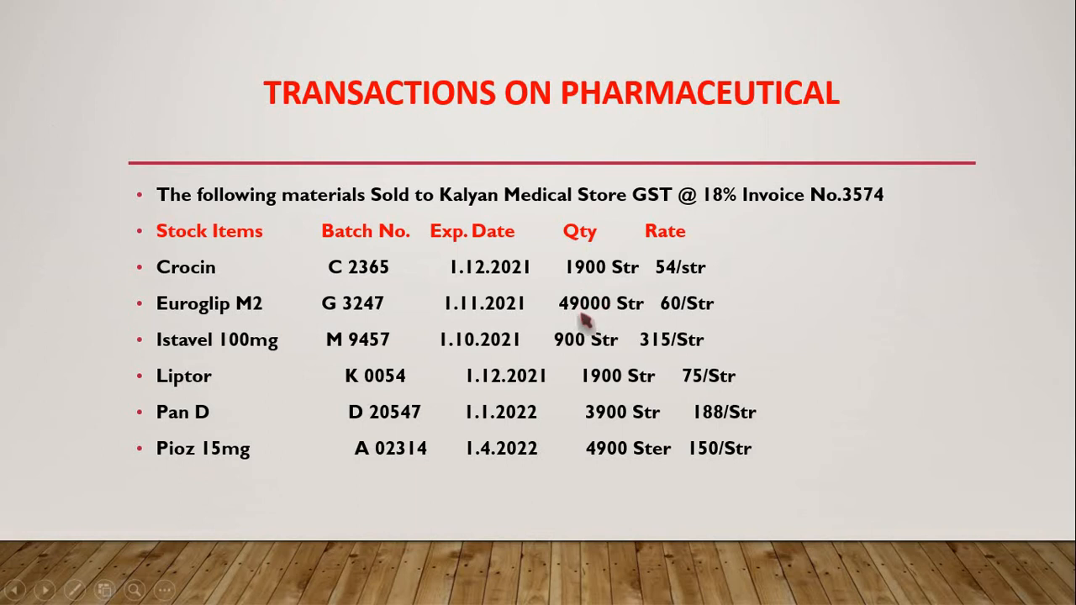
key(alt+Tab)
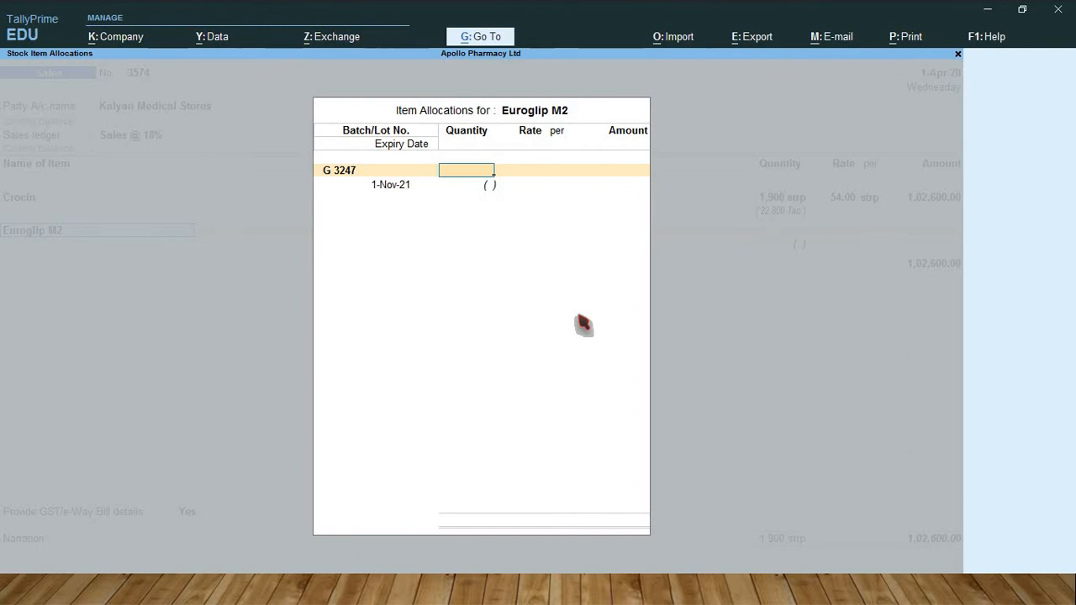
text(4,90)
text(00)
key(Return)
key(alt+Tab)
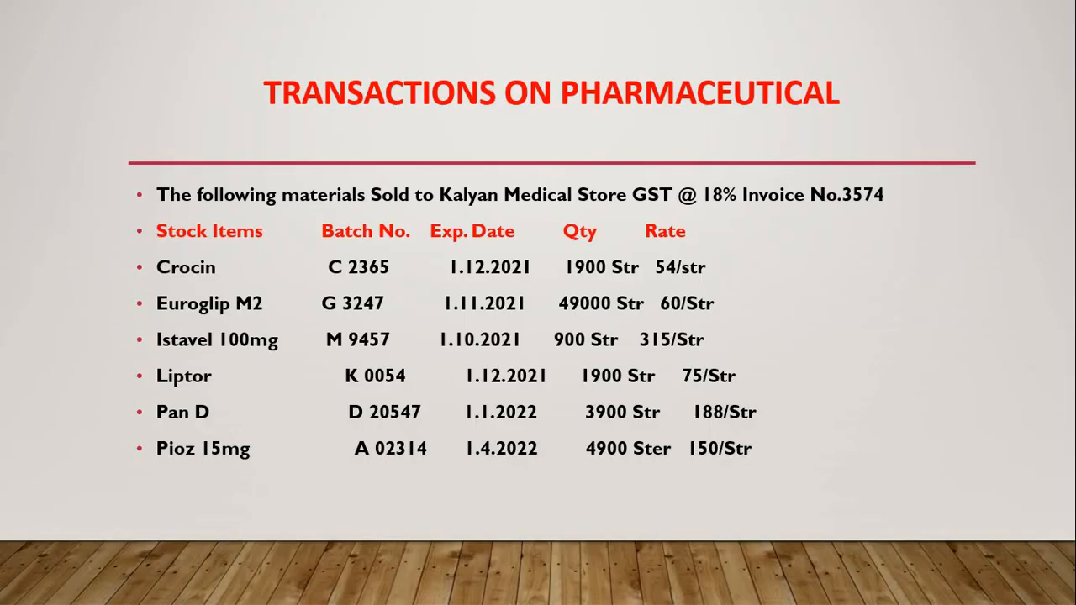
key(alt+Tab)
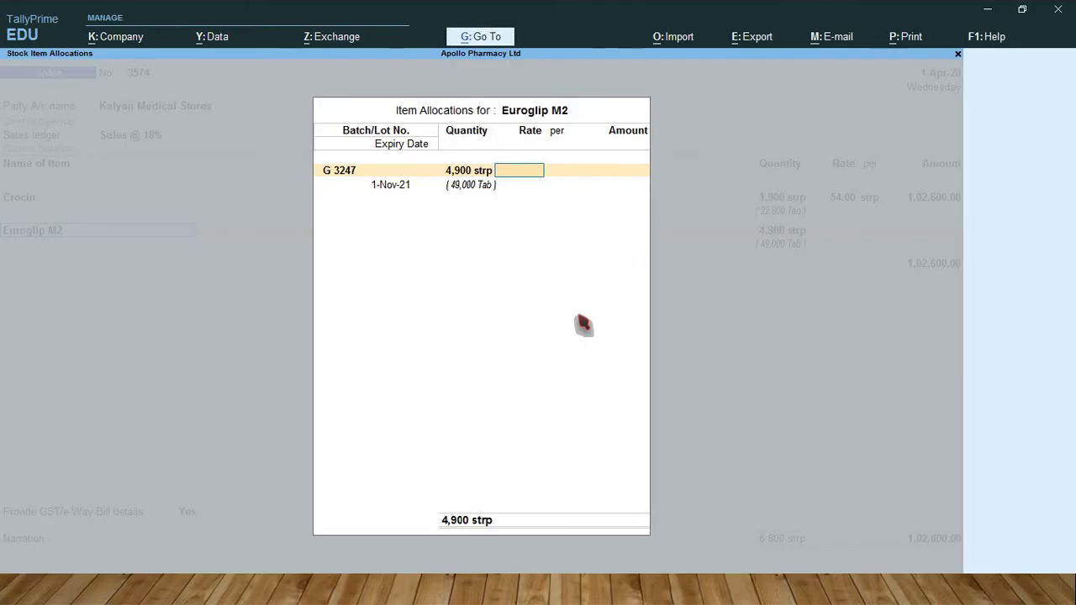
text(60)
key(Return)
key(Return)
key(Return)
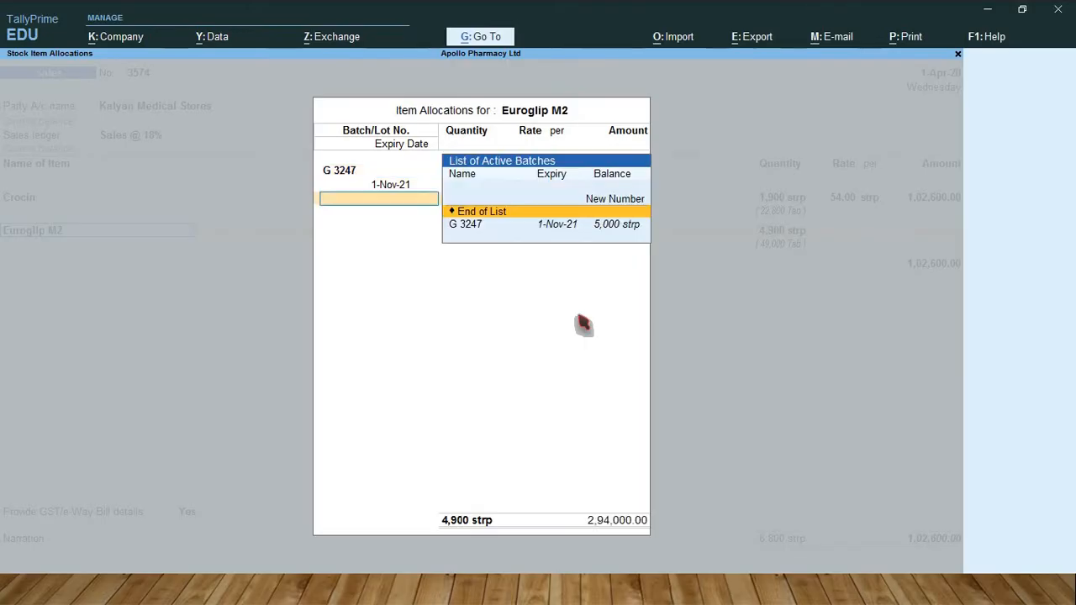
key(Return)
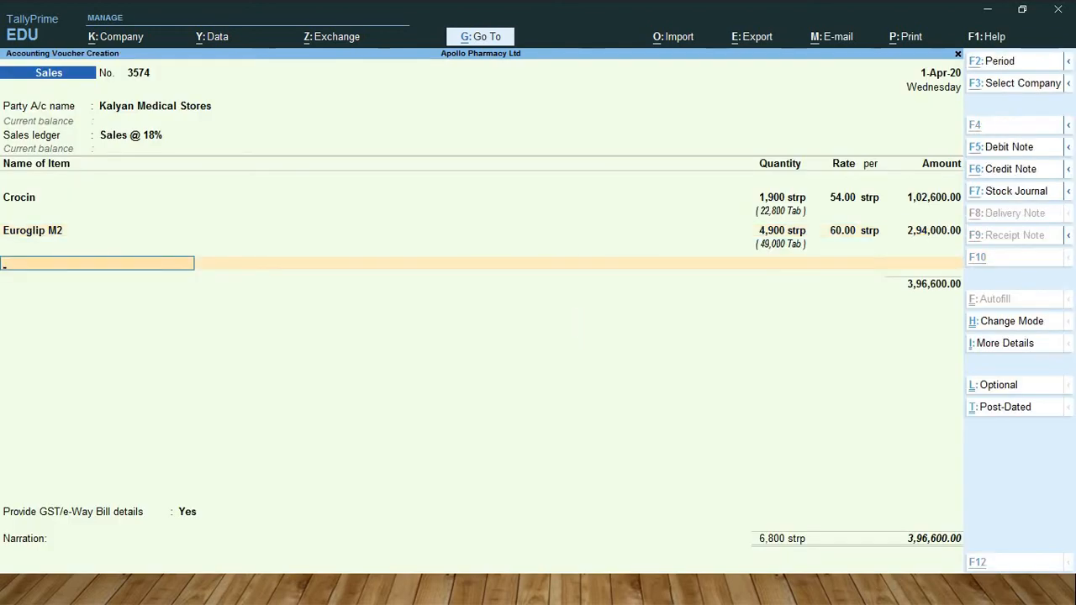
- Check the sales slide, add Istavel 100mg to the sales voucher in TallyPrime and select its active batch M 9457
key(alt+Tab)
key(alt+Tab)
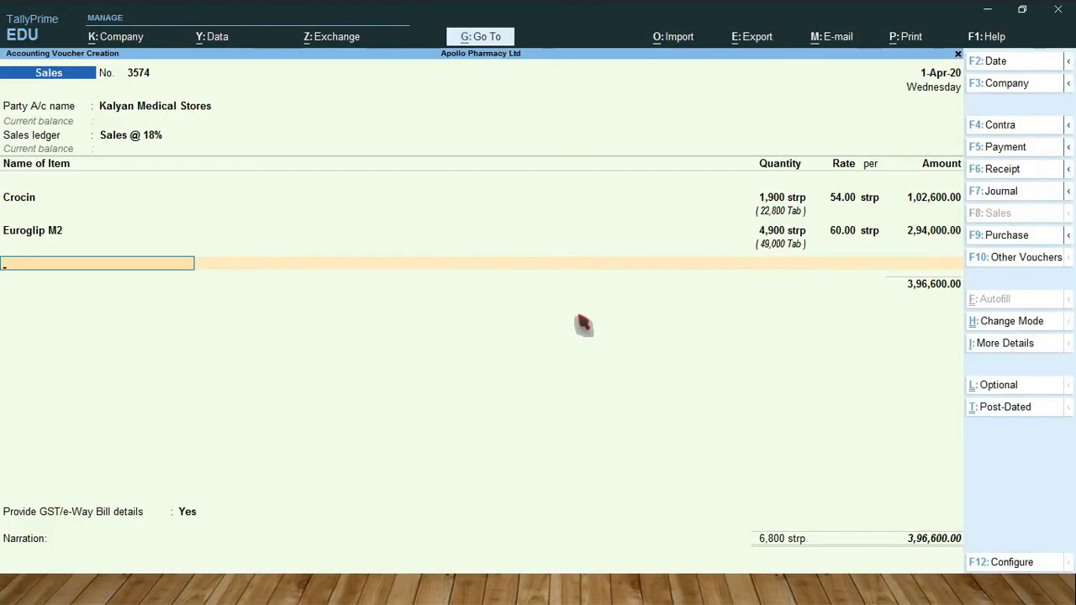
text(Ist)
key(Return)
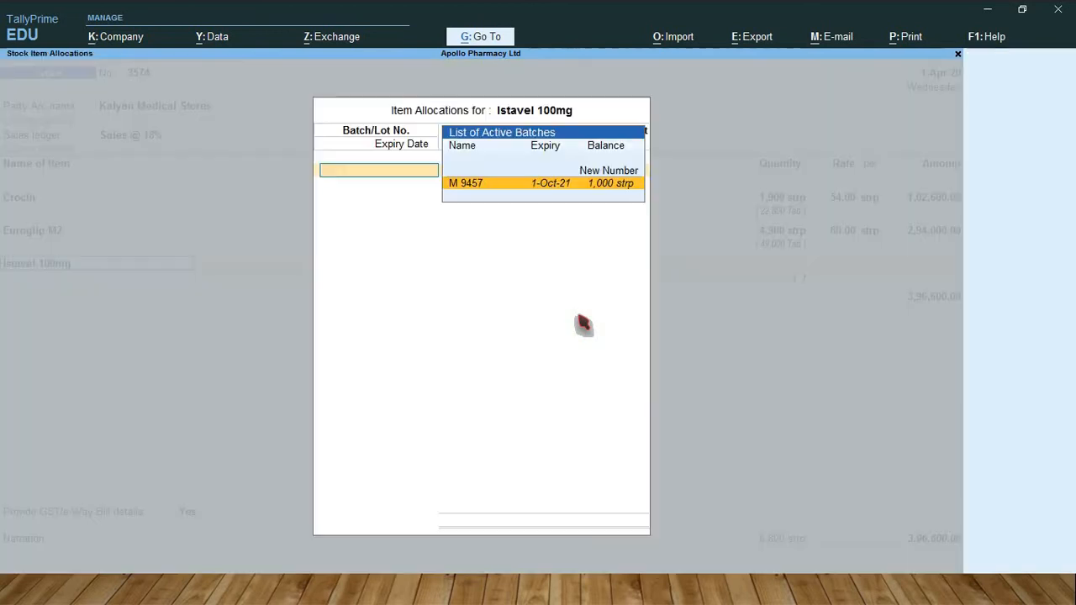
key(Return)
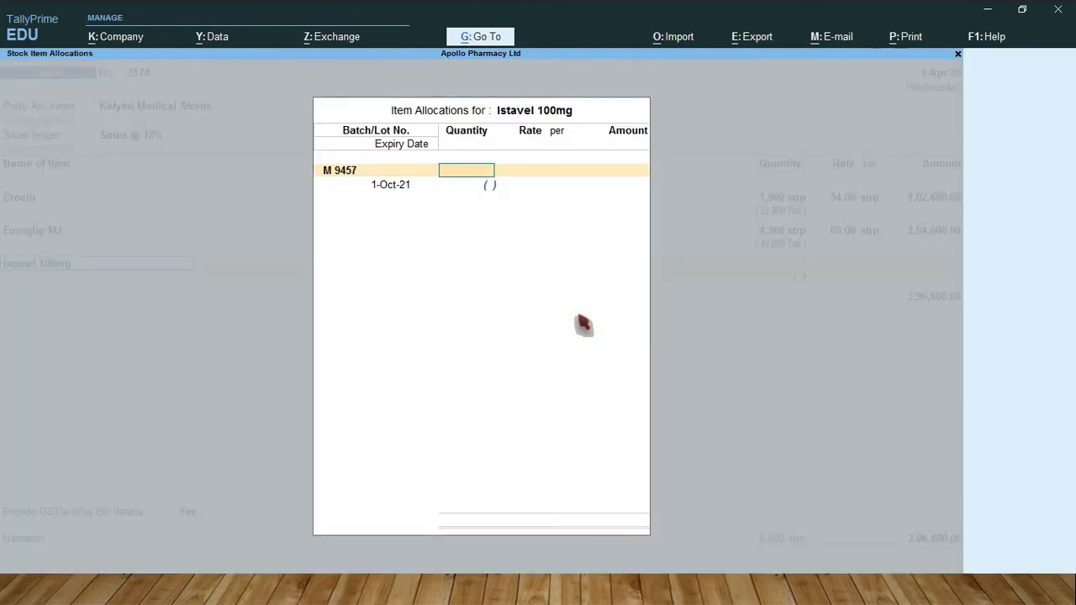
- Consult the sales slide and set the Istavel 100mg batch quantity to 900 strips in TallyPrime
key(alt+Tab)
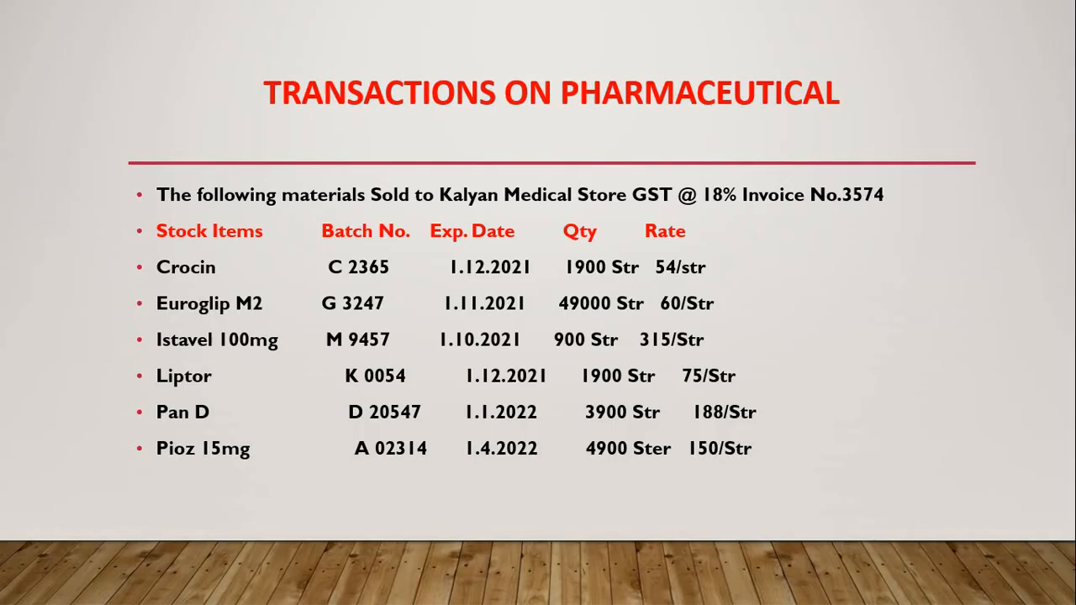
key(alt+Tab)
text(900)
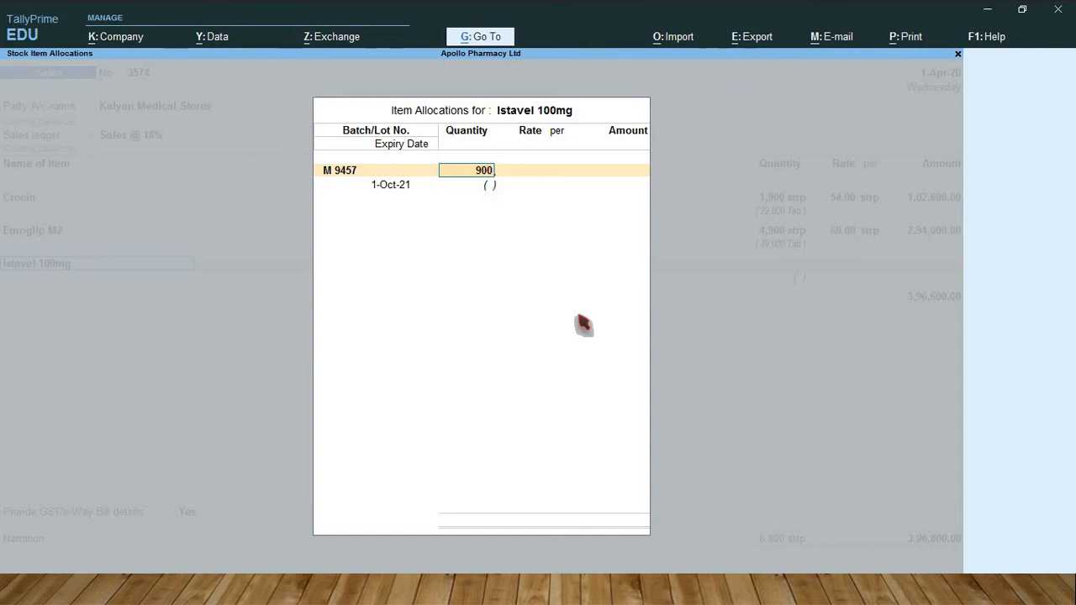
key(Return)
- Check the sales slide for the Istavel 100mg rate, enter 315 per strip in TallyPrime and finish the item's allocation
key(alt+Tab)
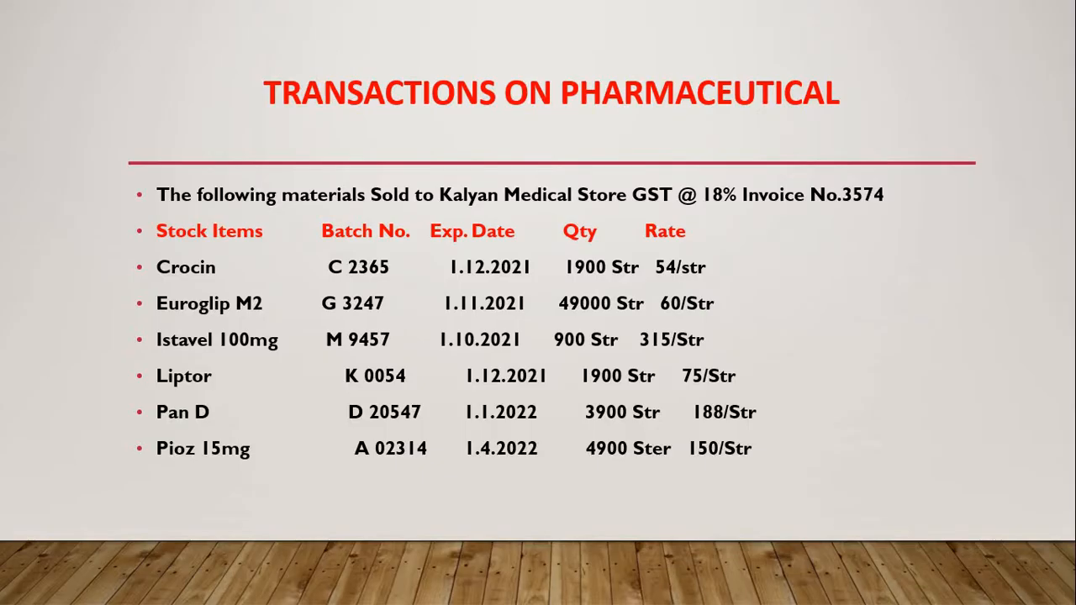
key(alt+Tab)
text(315)
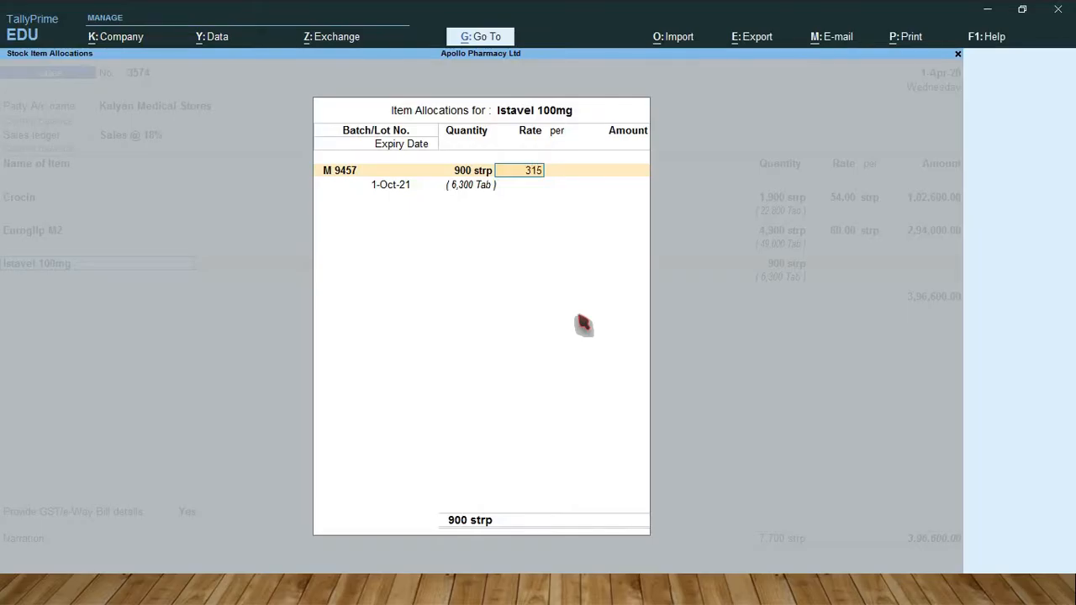
key(Return)
key(Return)
key(Return)
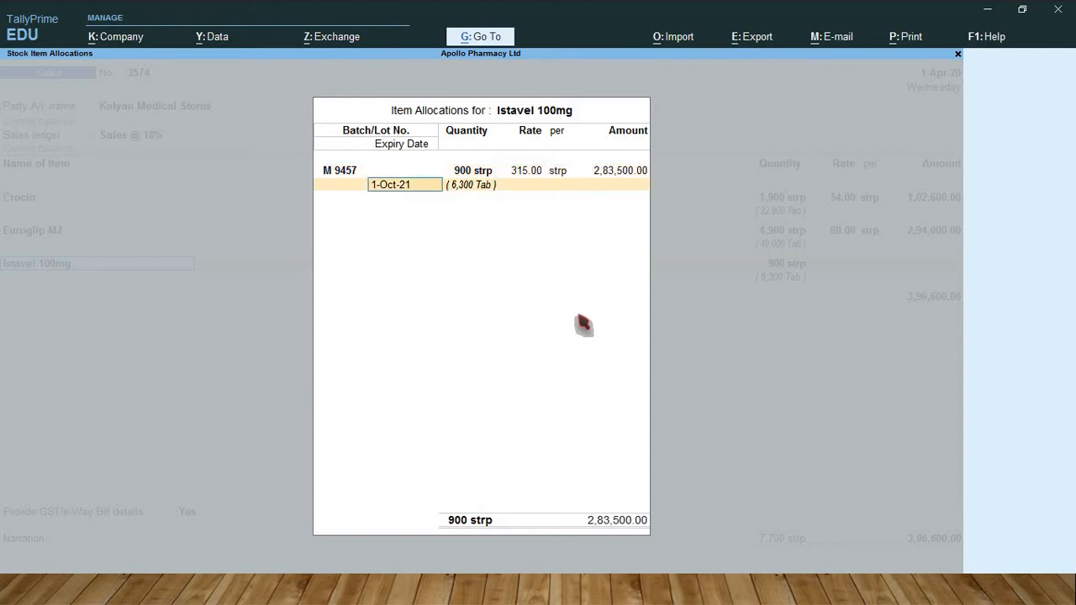
key(Return)
key(Return)
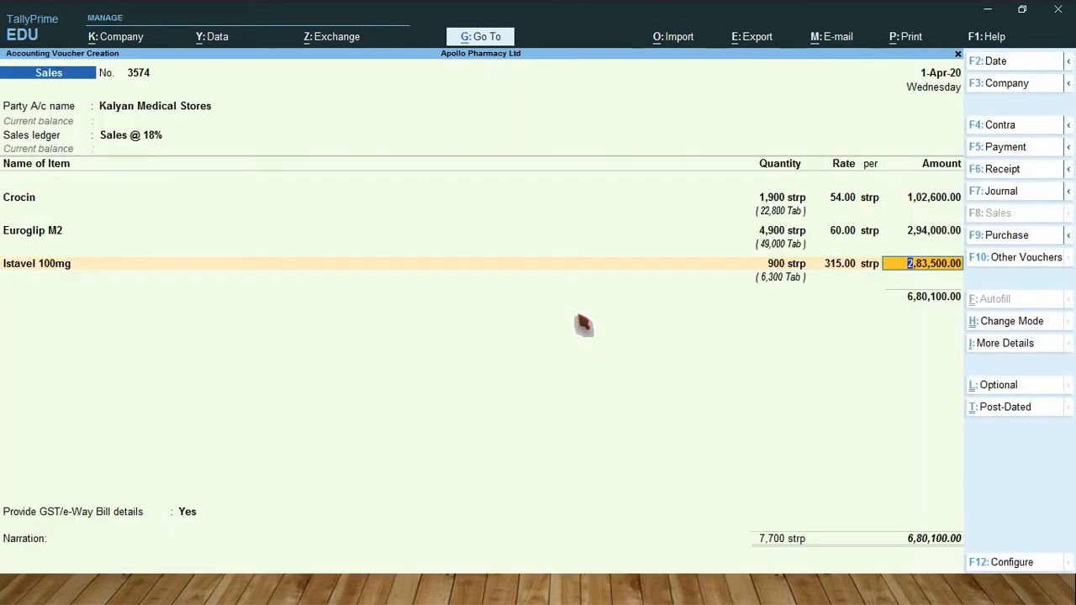
key(Return)
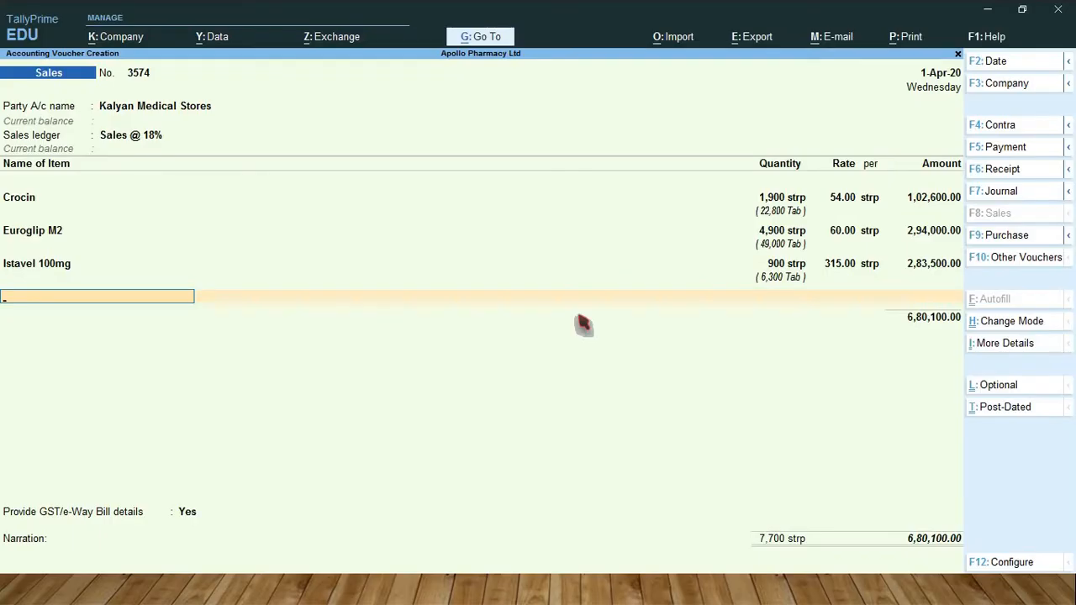
- Add Liptor to the sales voucher and select its active batch K 0054
text(Lip)
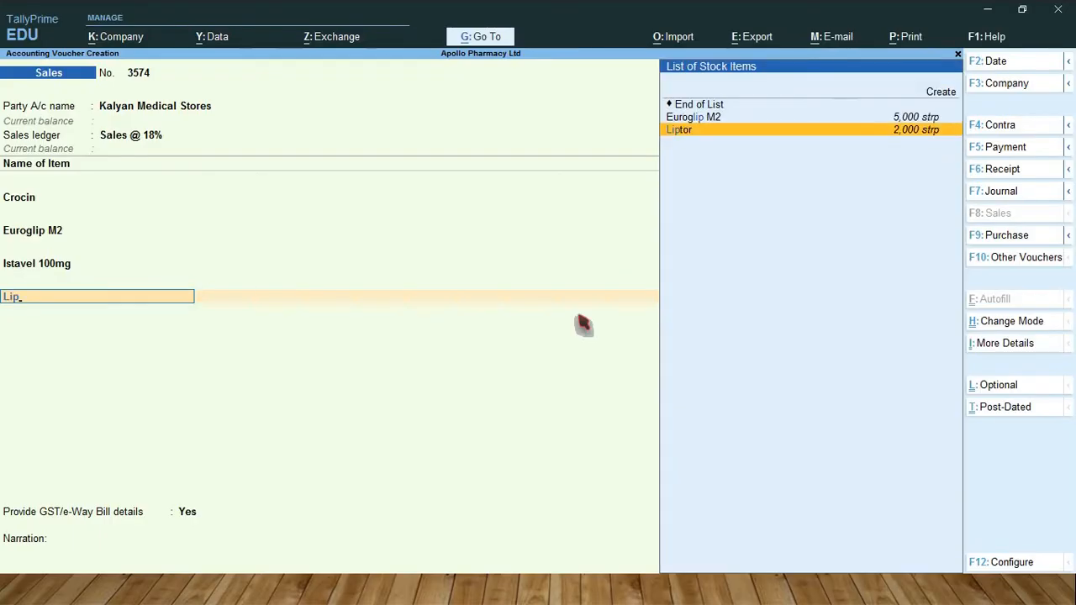
key(Return)
key(Return)
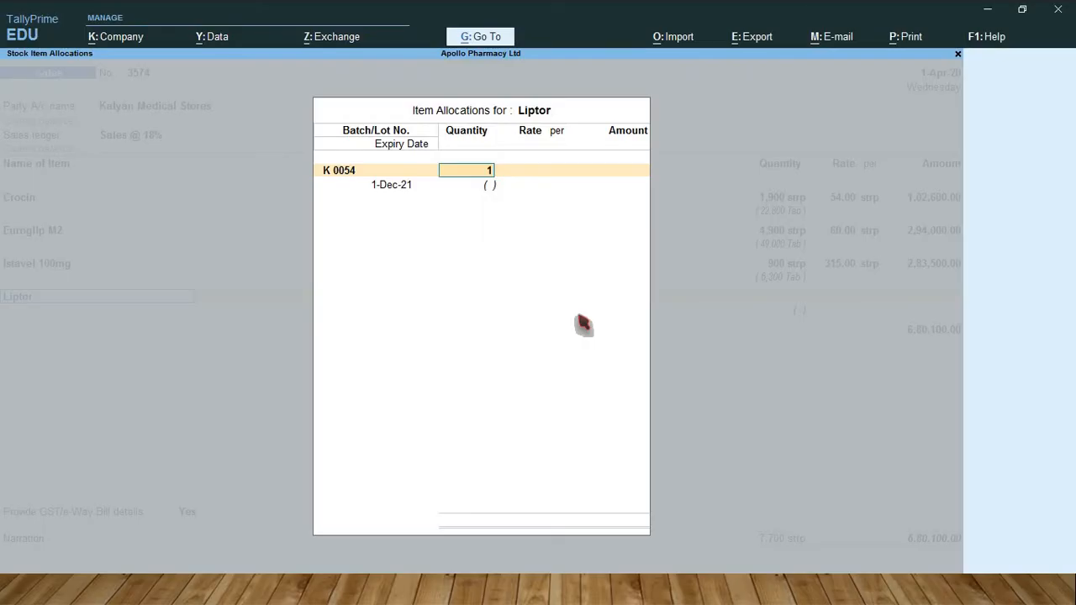
- Set the Liptor batch to 1,900 strips at 75 per strip and finish its allocation
text(1900)
key(Return)
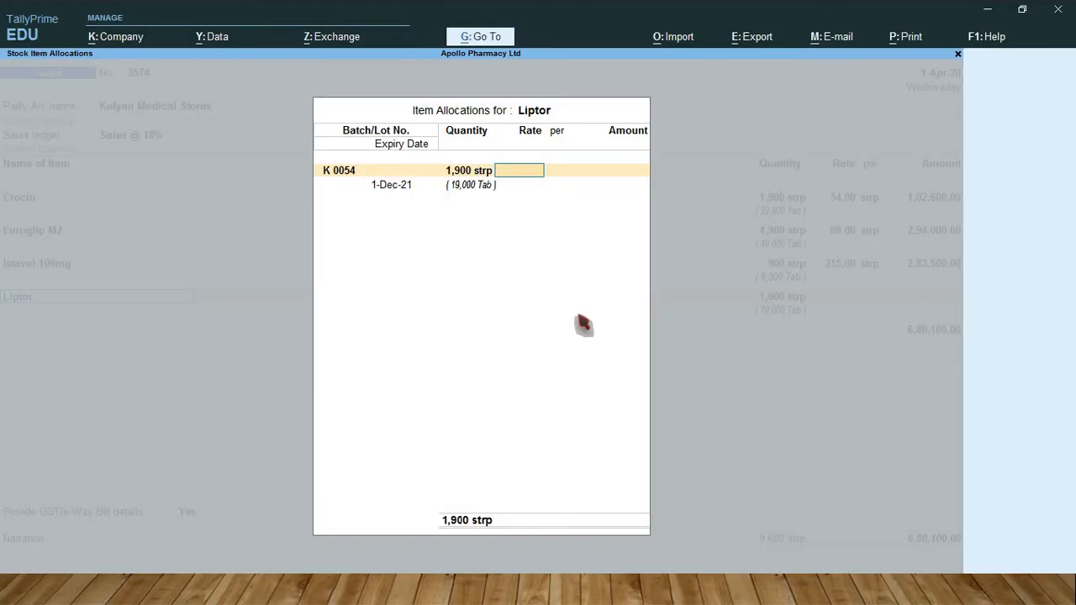
text(75)
key(Return)
key(Return)
key(Return)
key(Return)
key(Return)
key(Return)
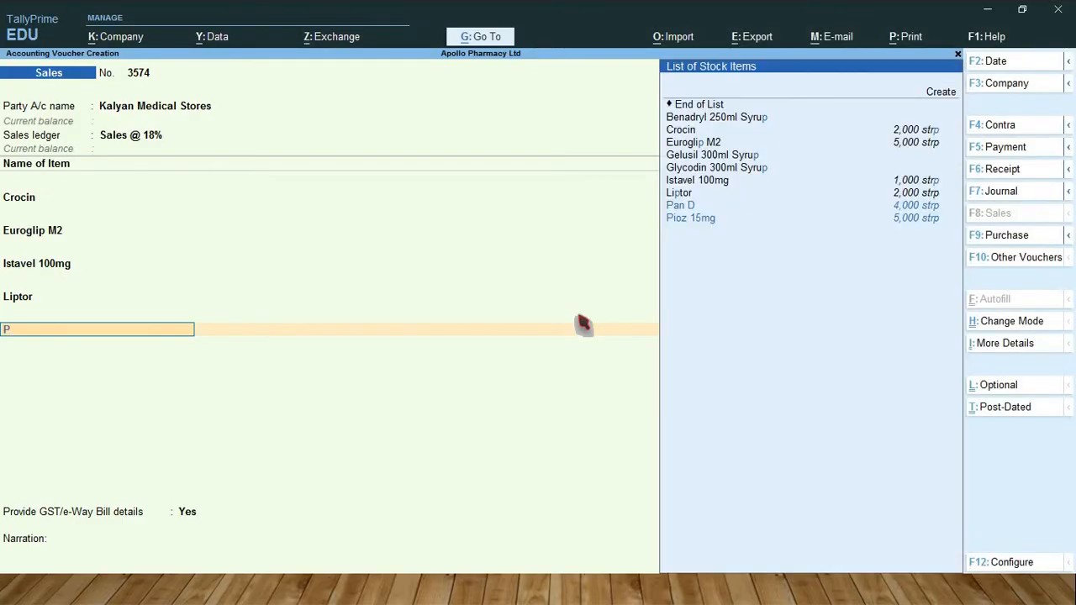
- Add Pan D to the sales voucher and select its active batch D 20547
text(Pan)
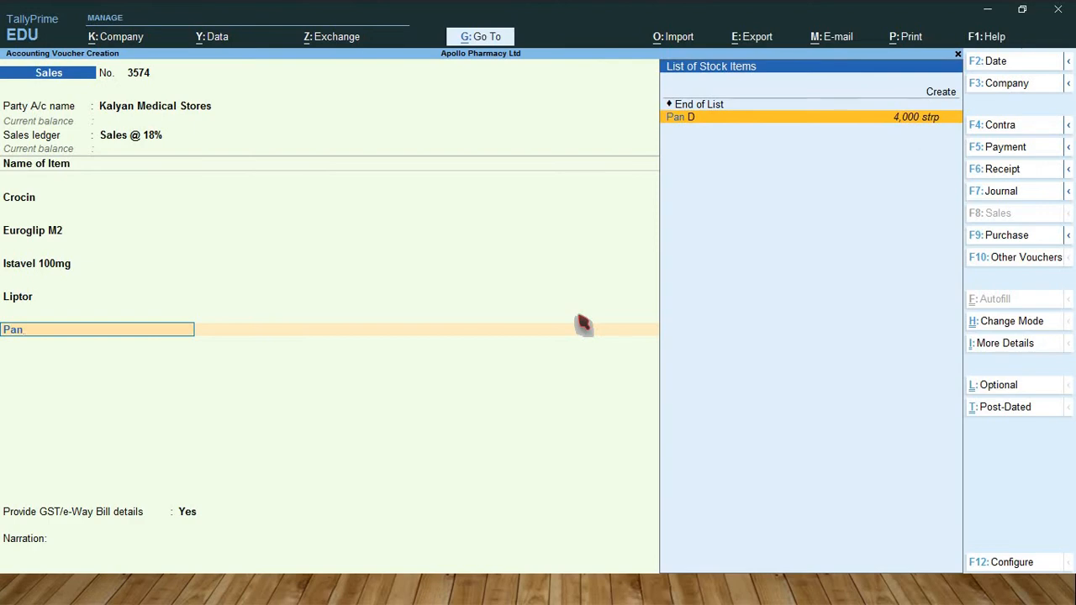
key(Return)
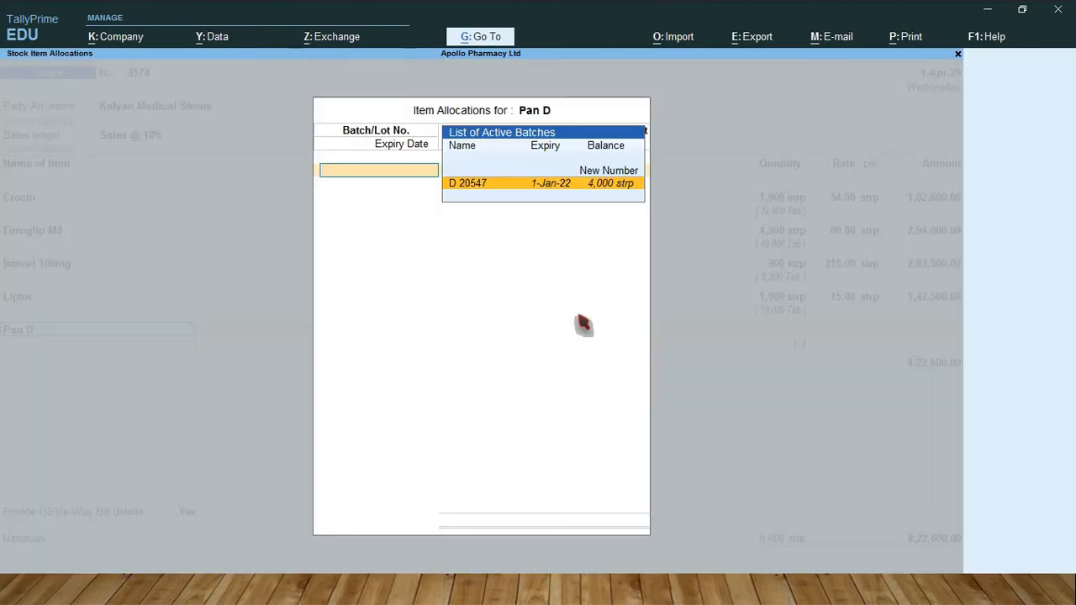
key(Return)
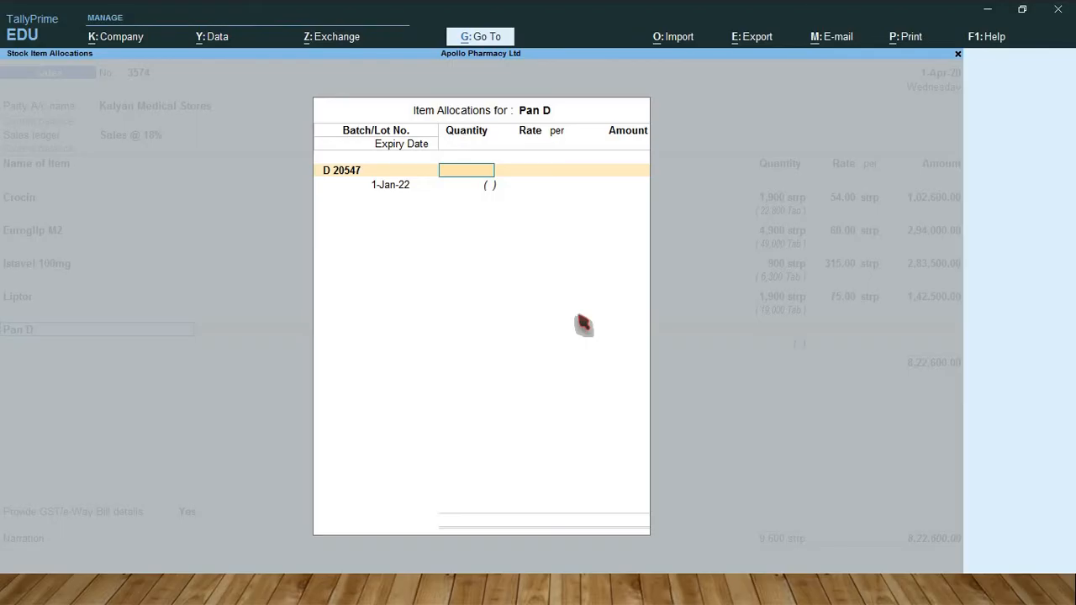
- Set the Pan D batch to 3,900 strips at 188 per strip and finish its allocation
text(3900)
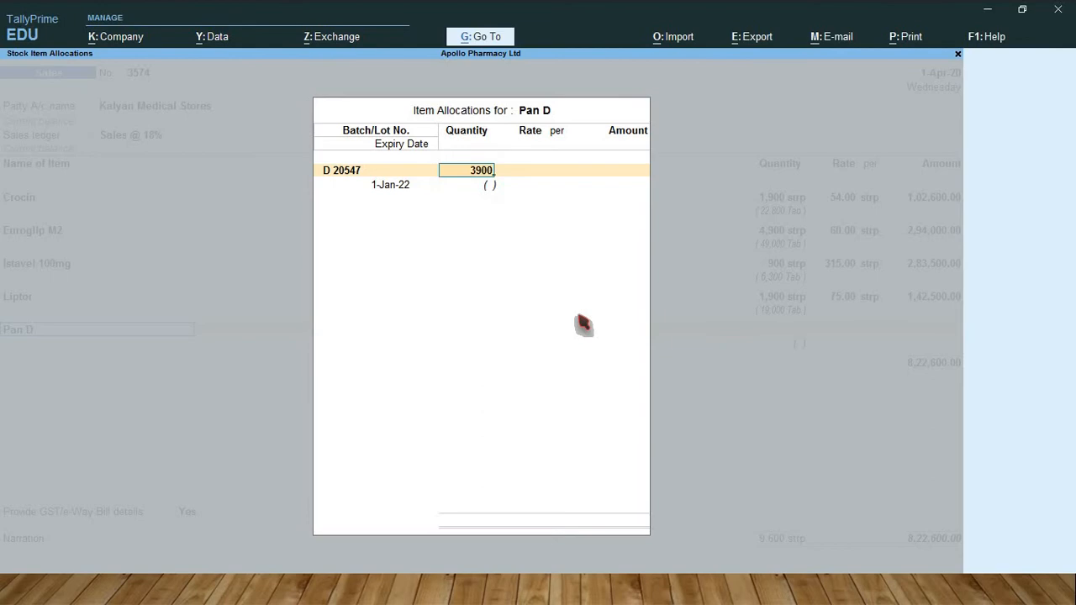
key(Return)
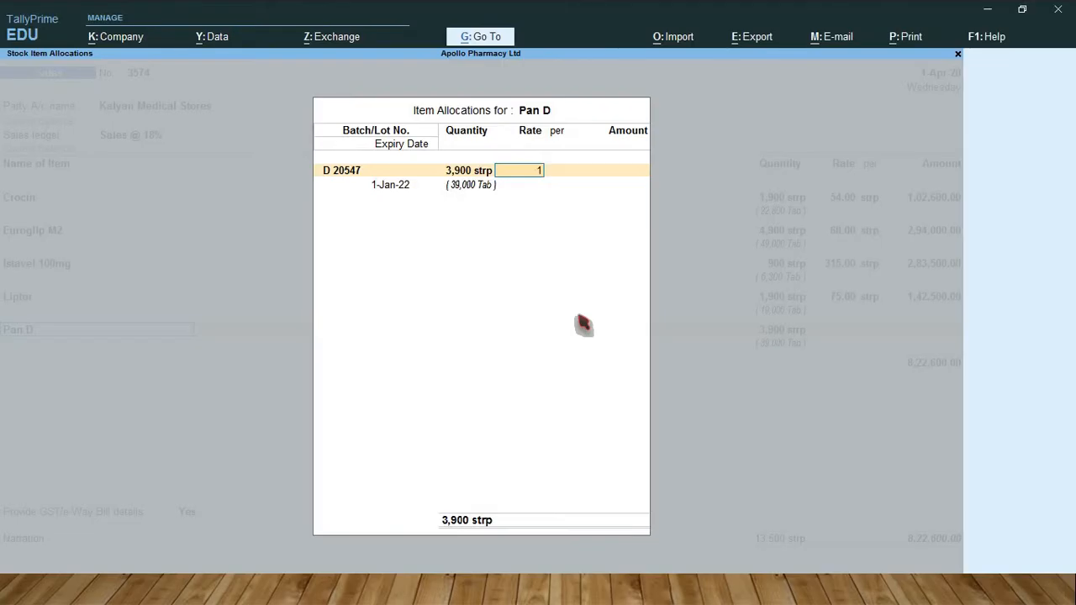
text(188)
key(Return)
key(Return)
key(Return)
key(Return)
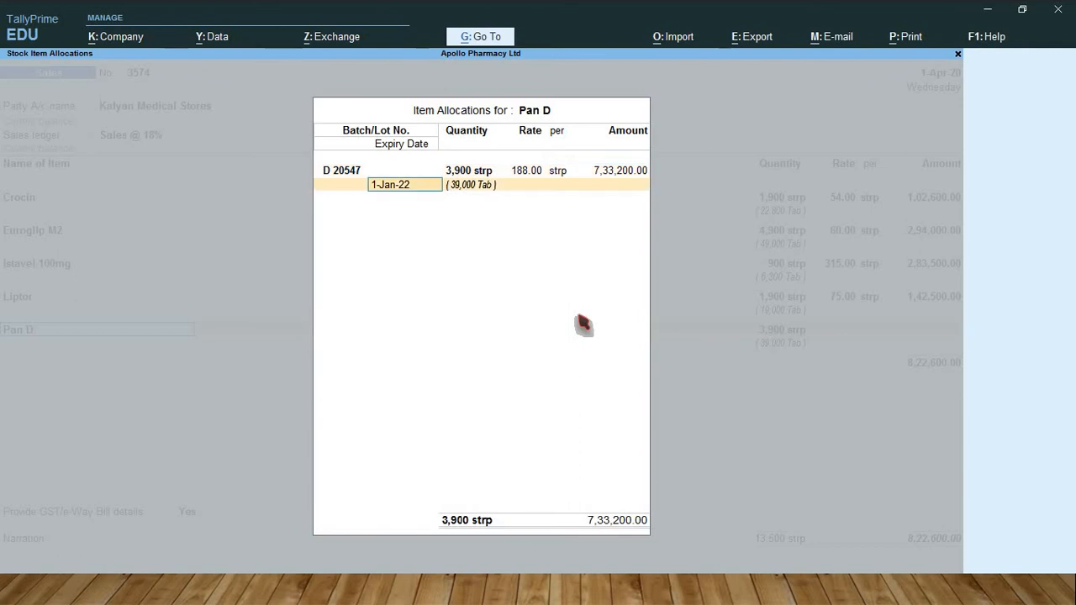
key(Return)
key(Return)
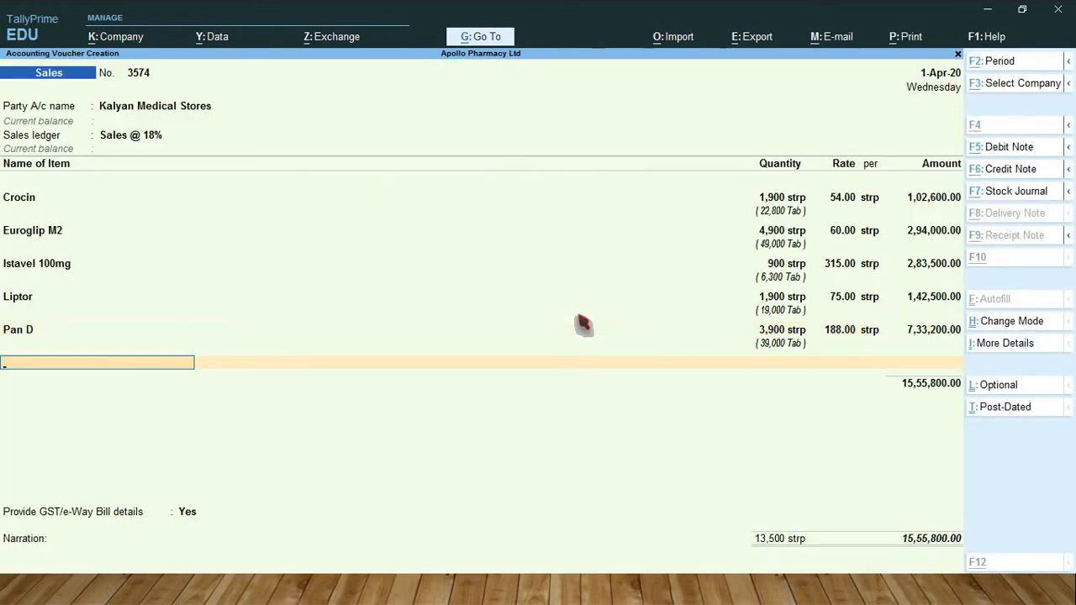
- Check the sales slide, add Pioz 15mg to the sales voucher in TallyPrime and select its active batch A 02314
key(alt+Tab)
key(alt+Tab)
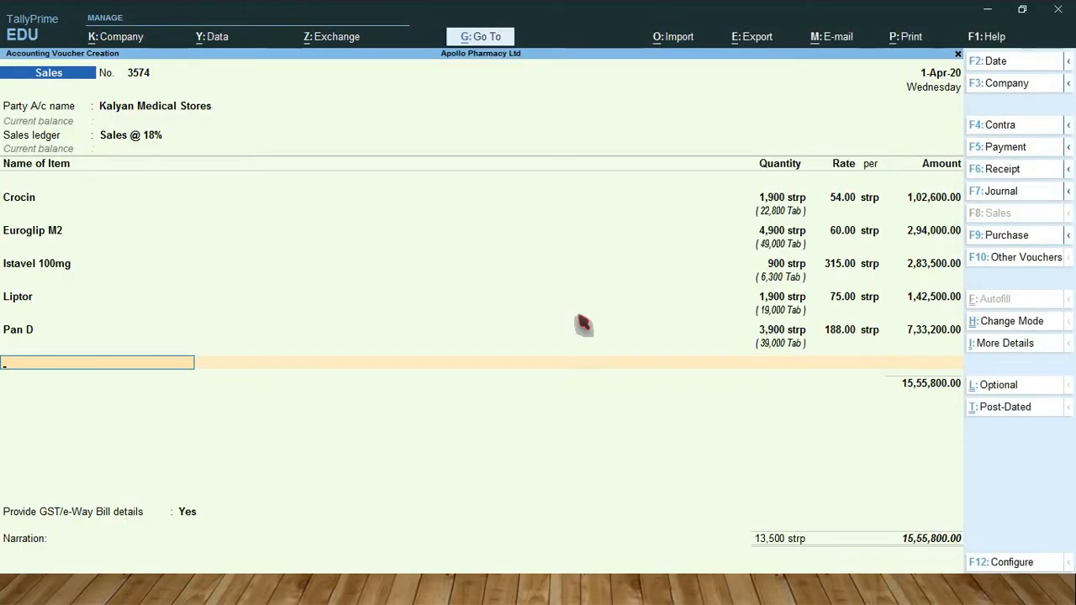
text(Pio)
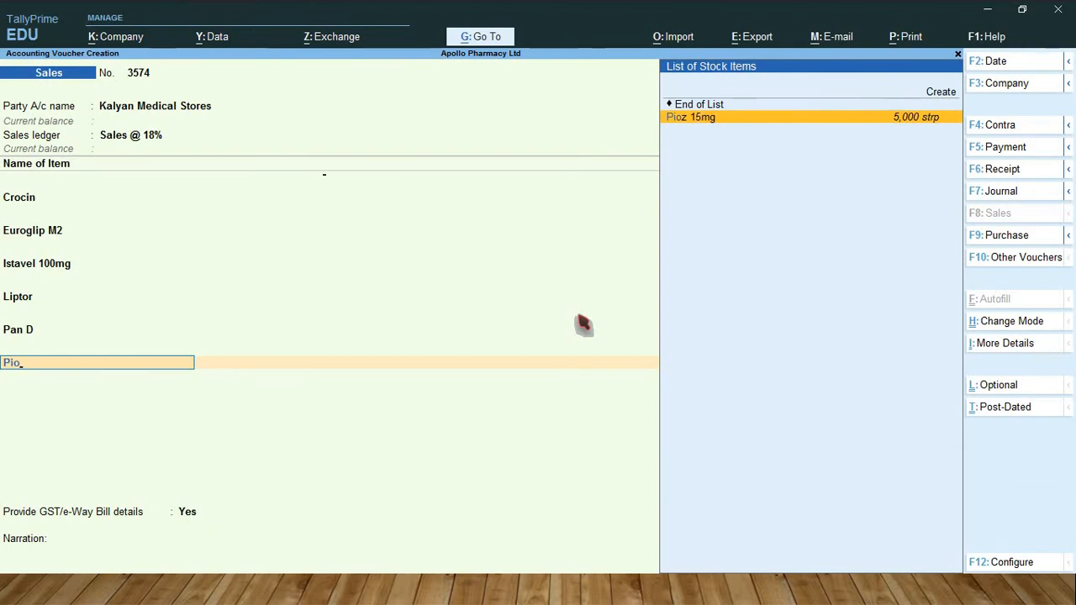
key(Return)
- Consult the sales slide and set the Pioz 15mg batch quantity to 4,900 strips in TallyPrime
key(alt+Tab)
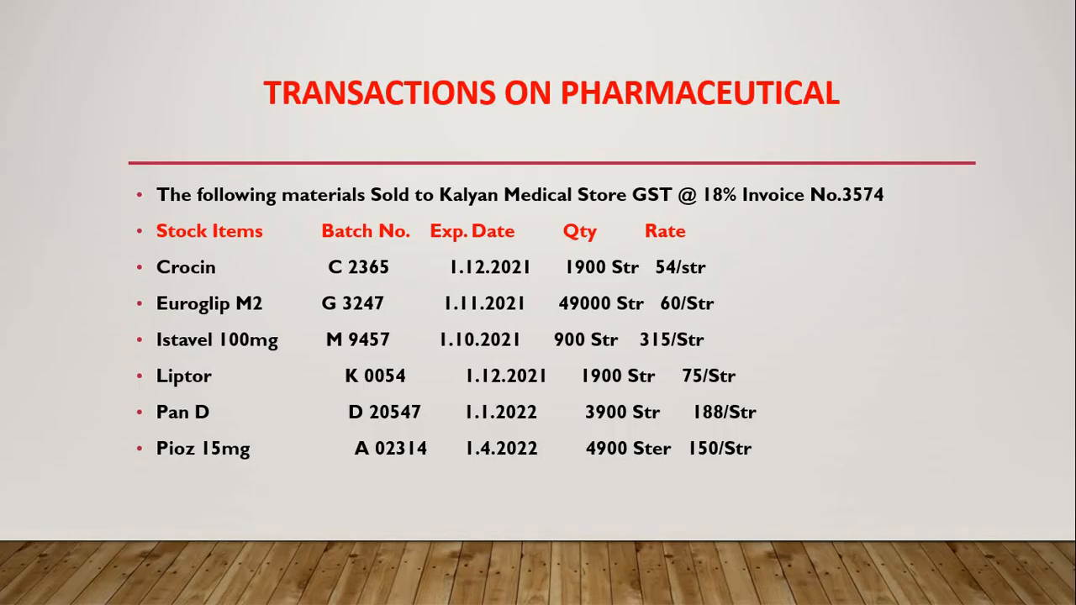
key(alt+Tab)
text(4900)
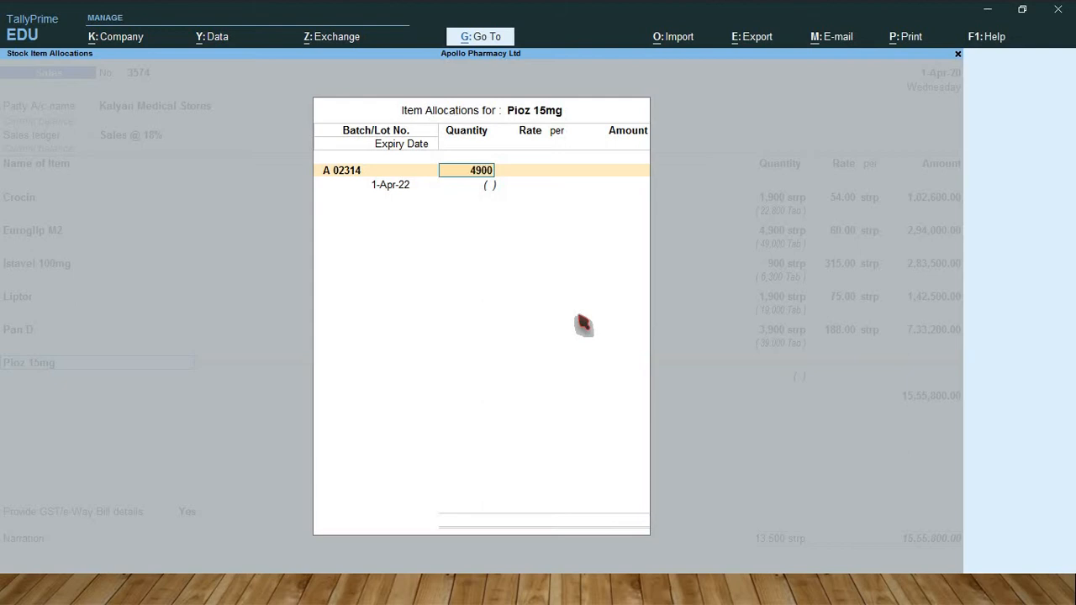
key(Return)
- Check the sales slide for the Pioz 15mg rate, enter 150 per strip in TallyPrime and finish the item's allocation
key(alt+Tab)
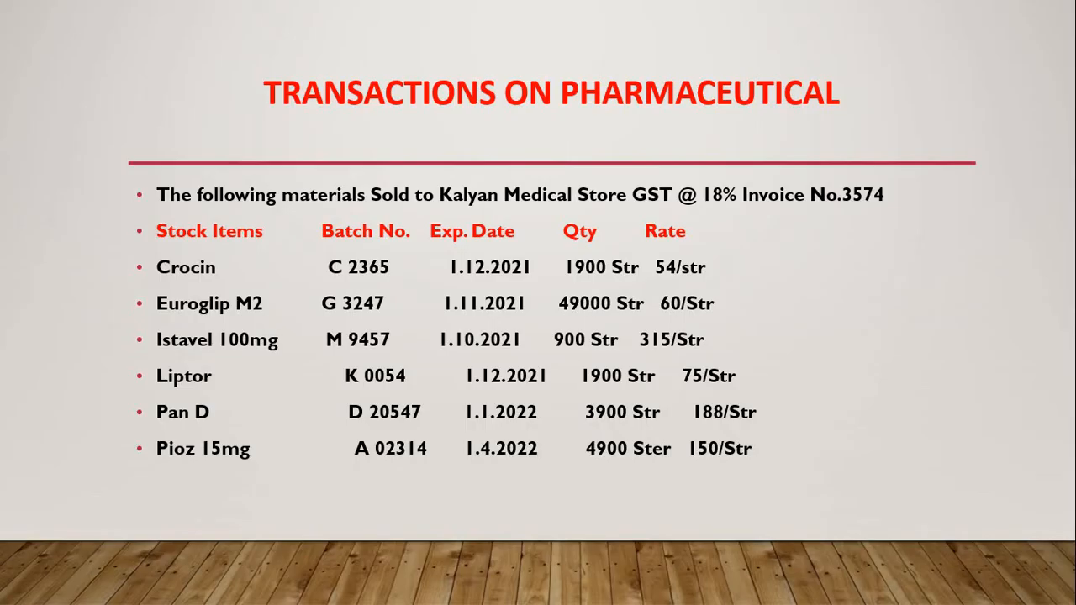
key(alt+Tab)
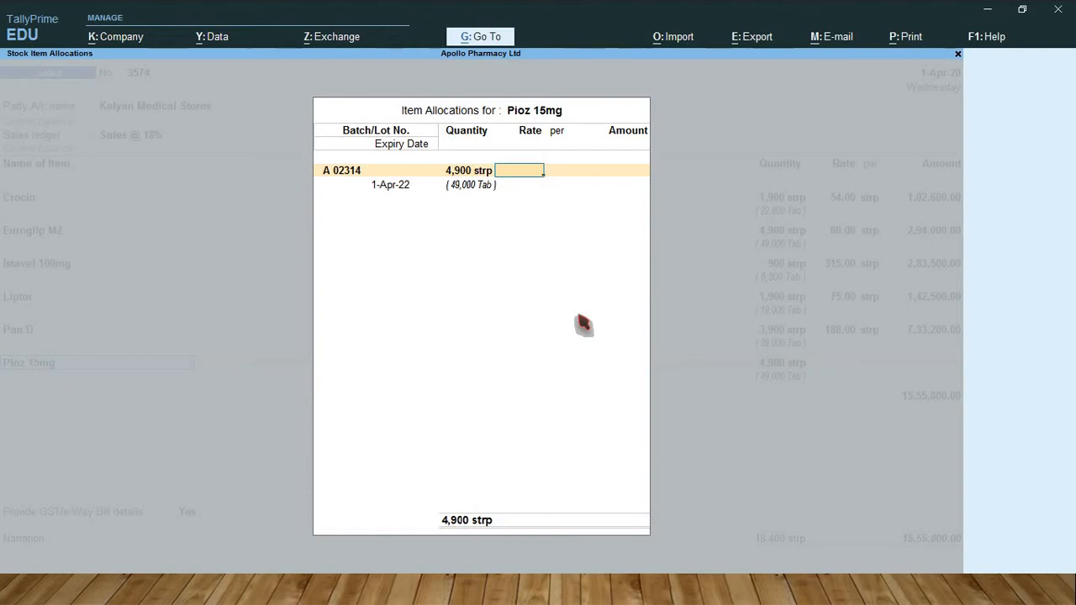
text(150)
key(alt+Tab)
key(alt+Tab)
key(Return)
key(Return)
key(Return)
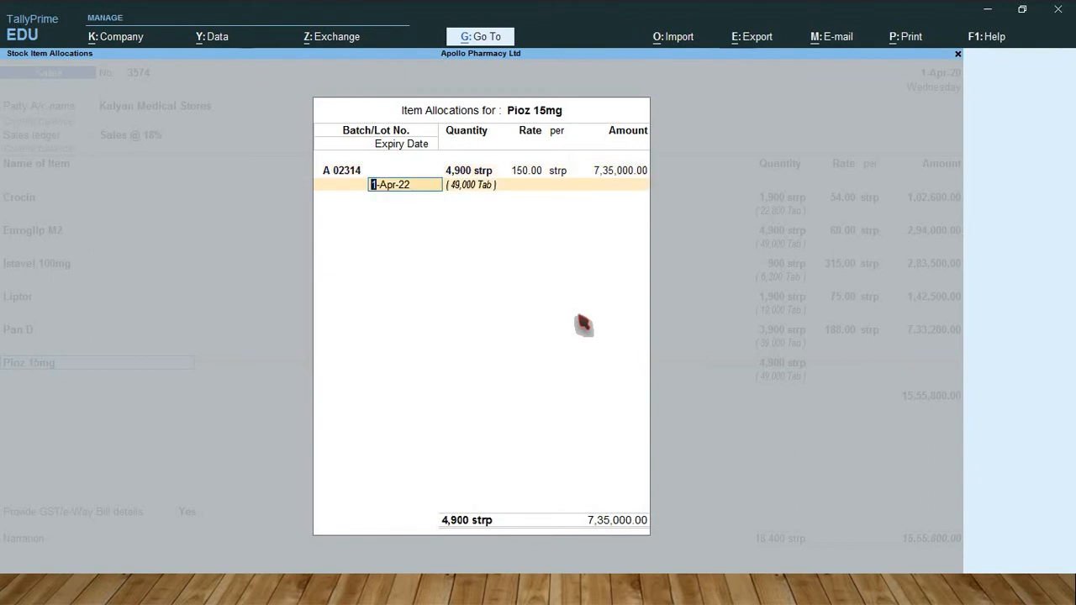
key(Return)
key(Return)
key(Return)
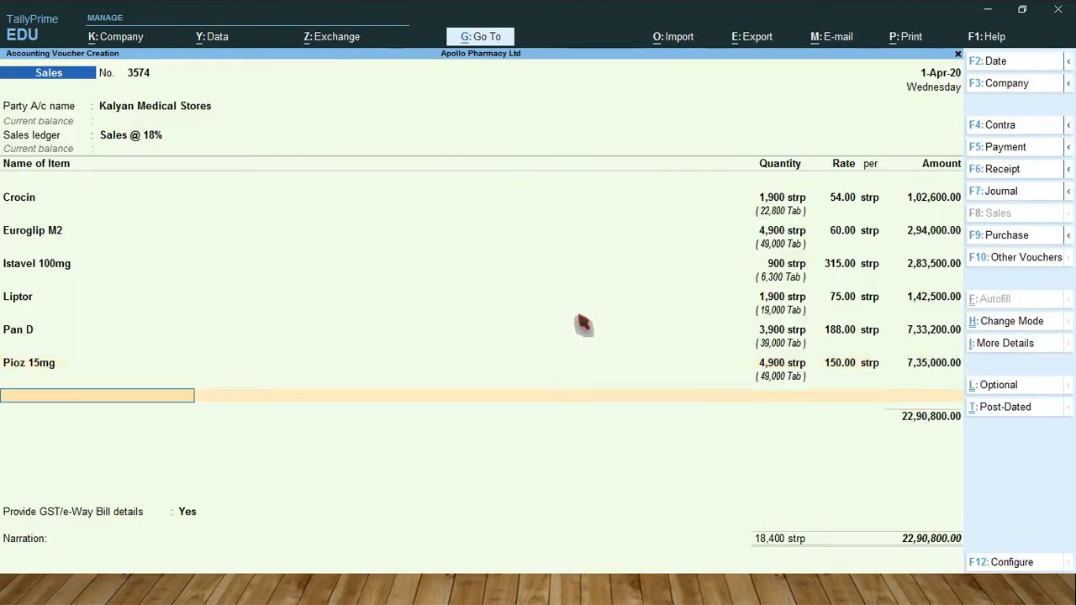
- End the item list and add the CGST @ 9% and SGST @ 9% tax ledgers to the sales voucher
key(Return)
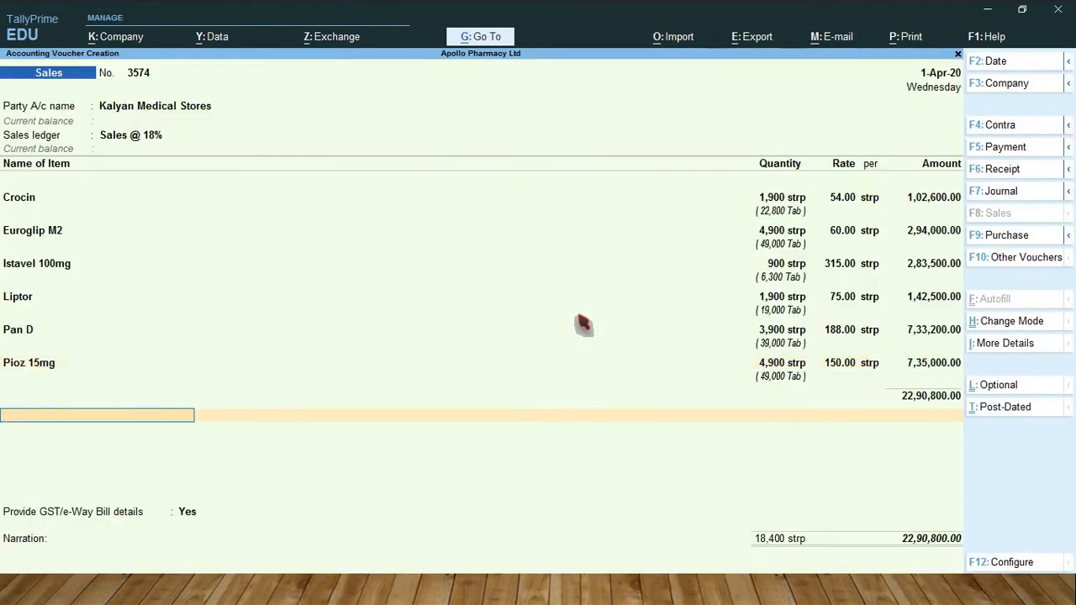
text(C)
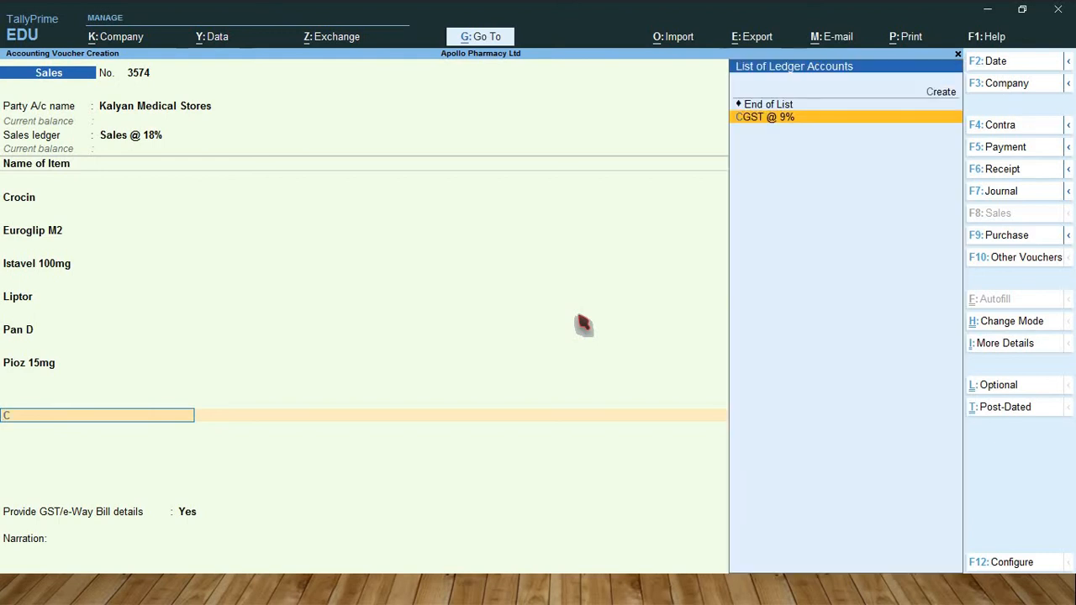
text(gs)
key(Return)
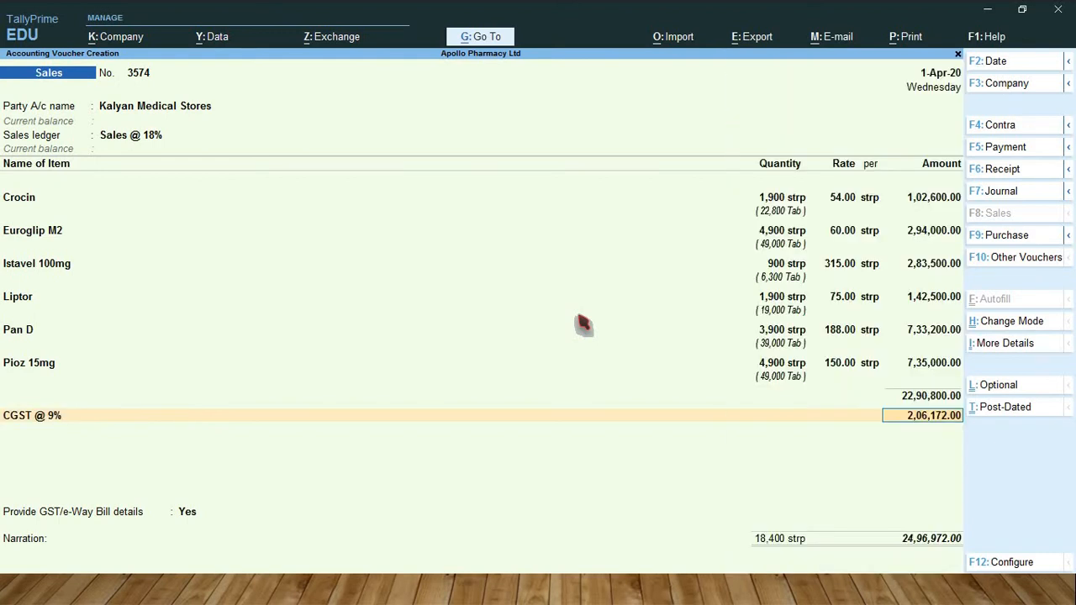
key(Return)
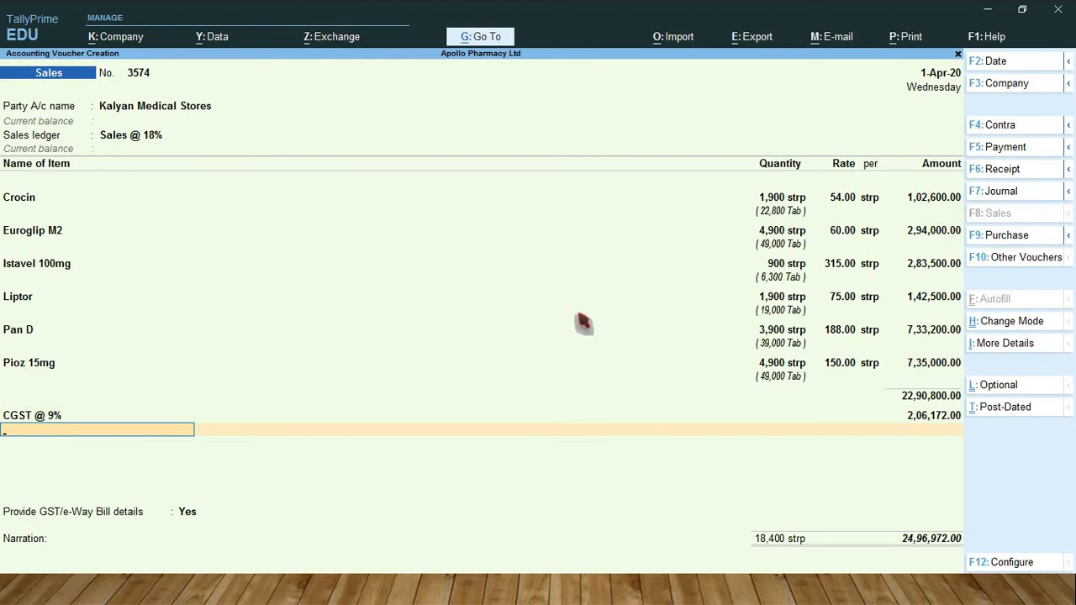
text(Sg)
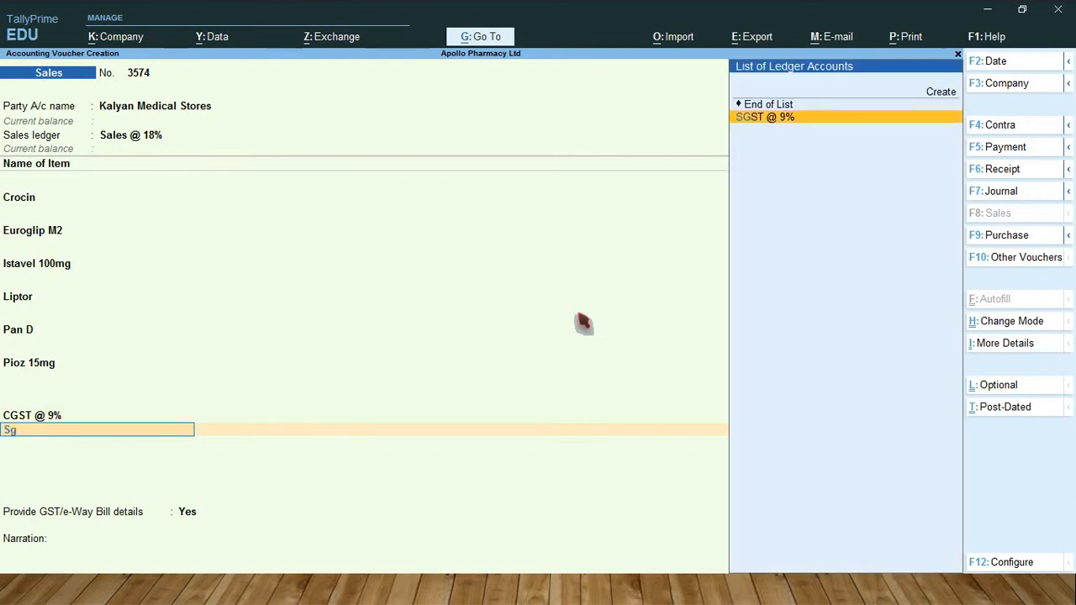
key(Return)
key(Return)
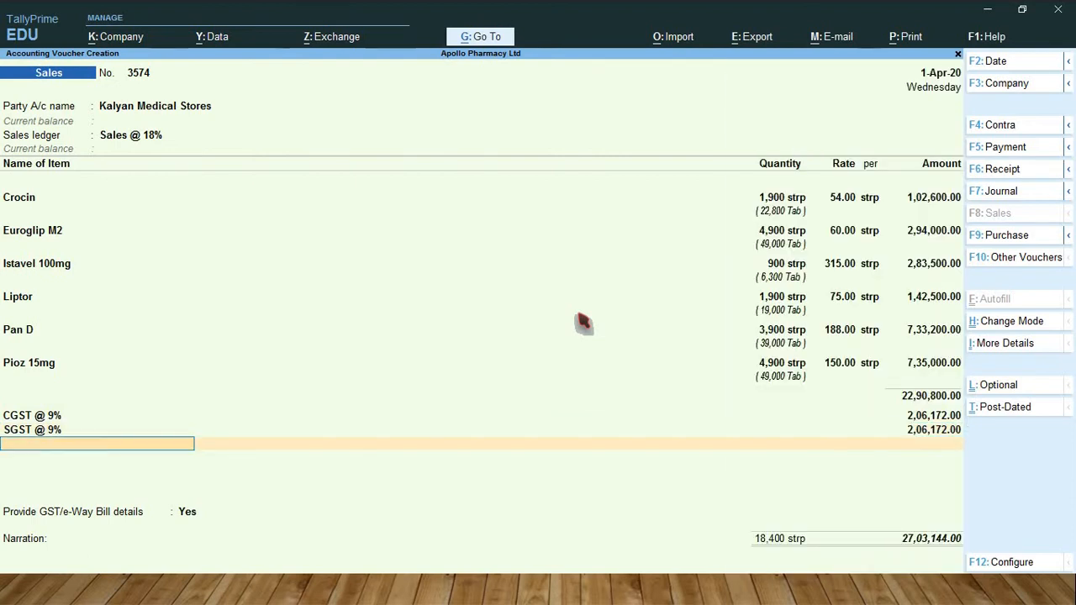
- End the ledger list and set the option to provide GST/e-Way Bill details to No
key(Return)
key(Up)
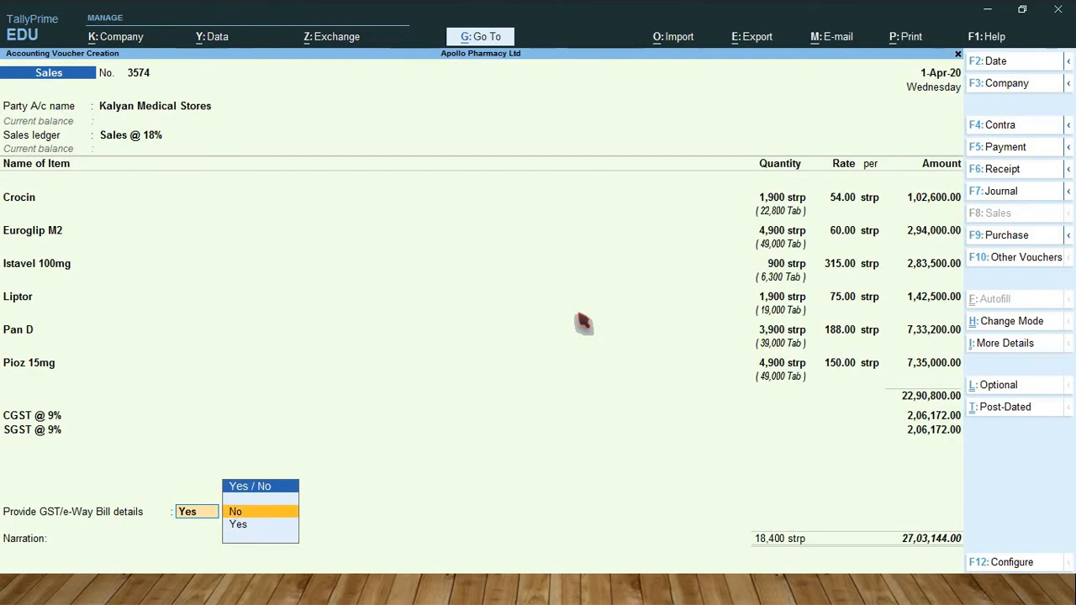
key(Return)
key(Return)
key(Return)
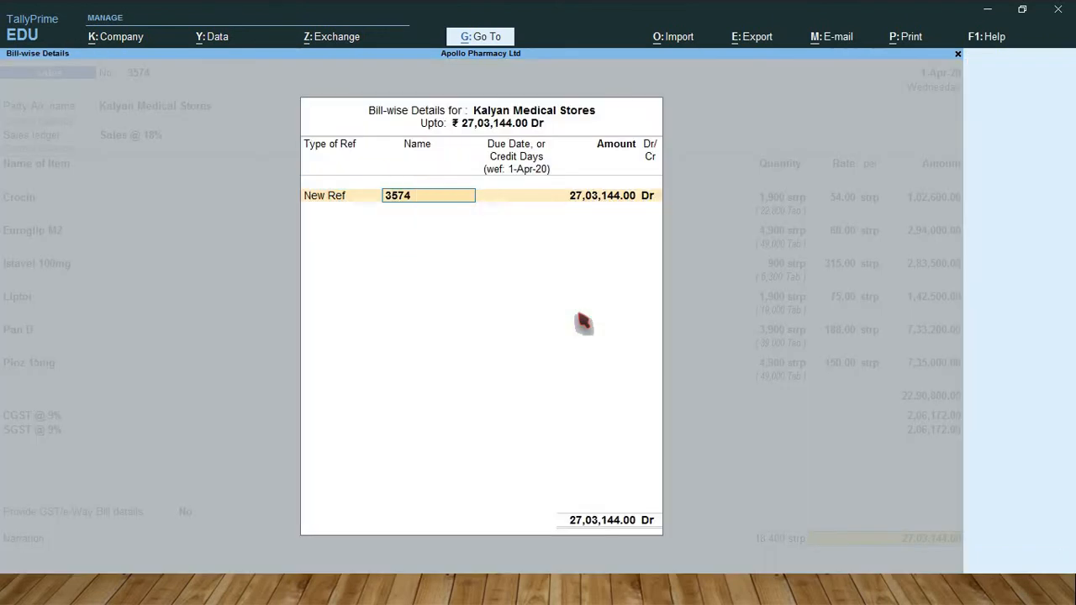
- Accept the new bill reference 3574 for Kalyan Medical Stores and save the sales voucher without a narration
key(Return)
key(Return)
key(Return)
key(Return)
key(Return)
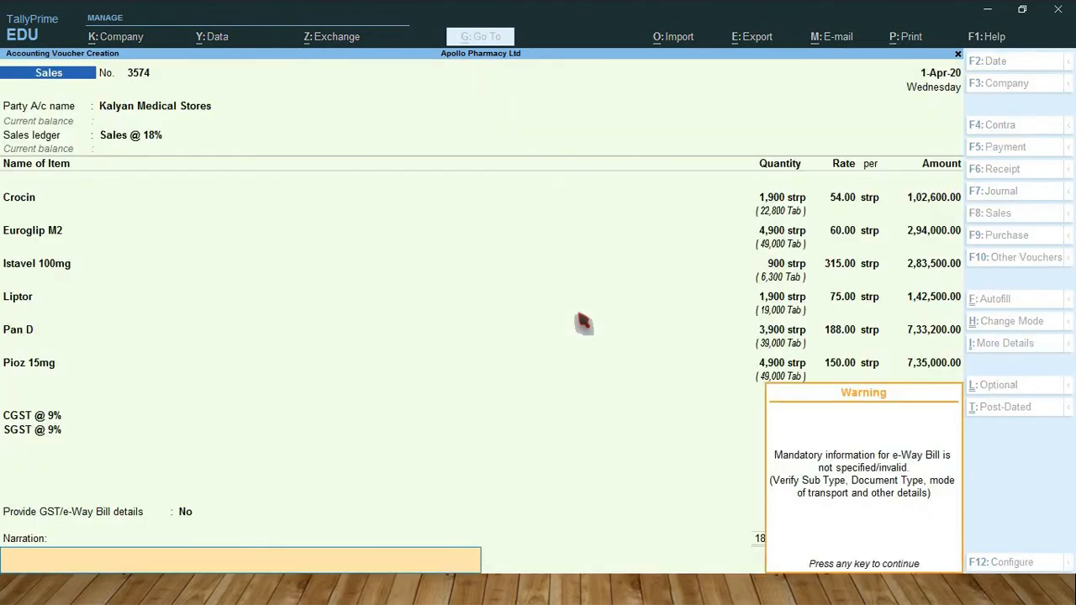
key(Return)
key(Return)
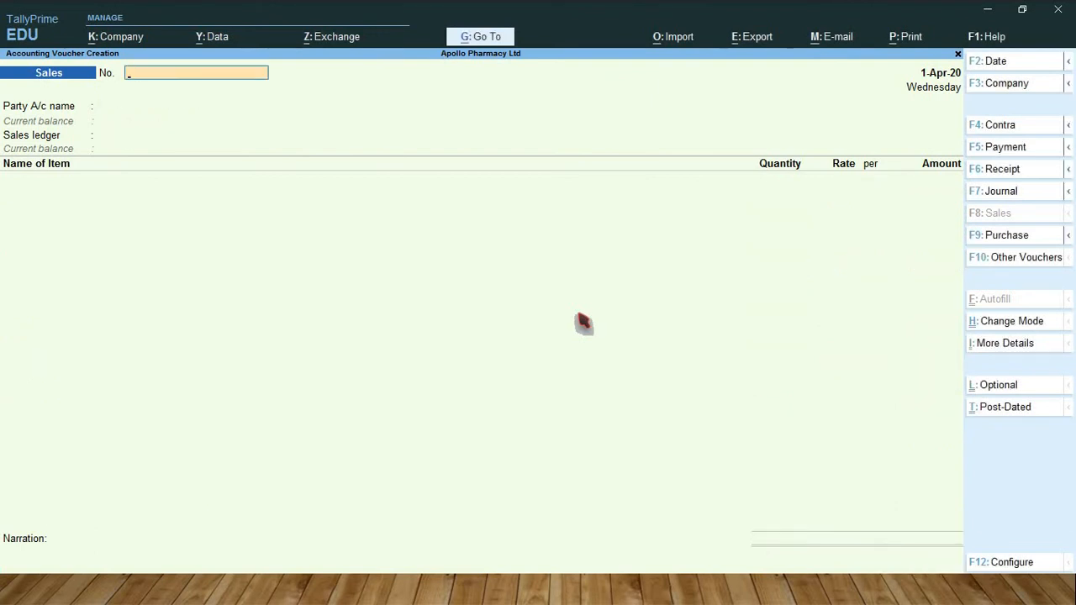
- Reopen the saved sales voucher and preview its printed tax invoice, enlarged for reading
key(Page_Up)
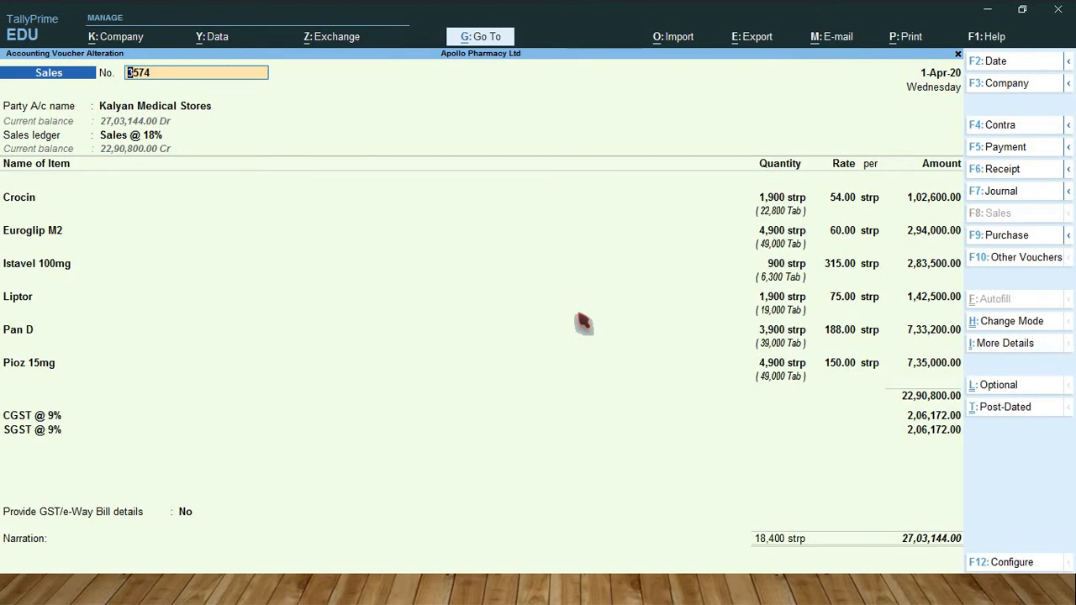
key(alt+p)
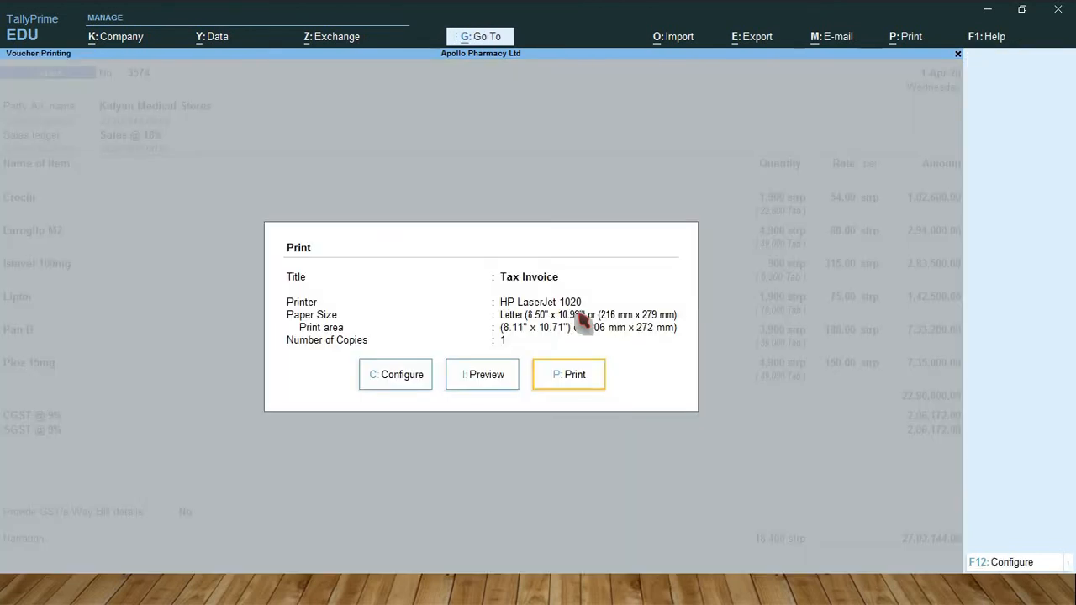
click(490, 380)
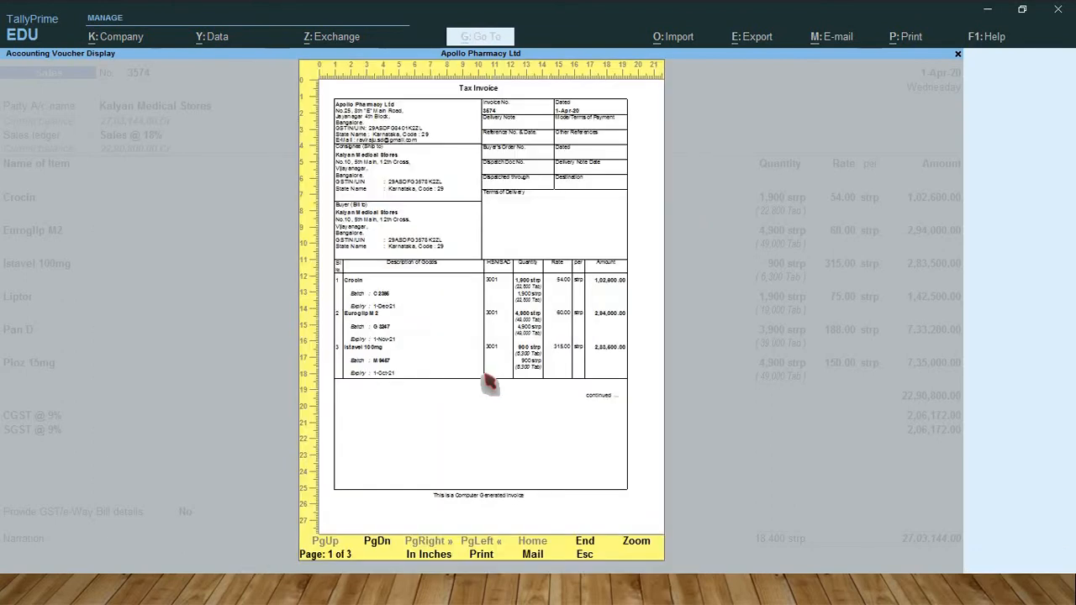
click(490, 383)
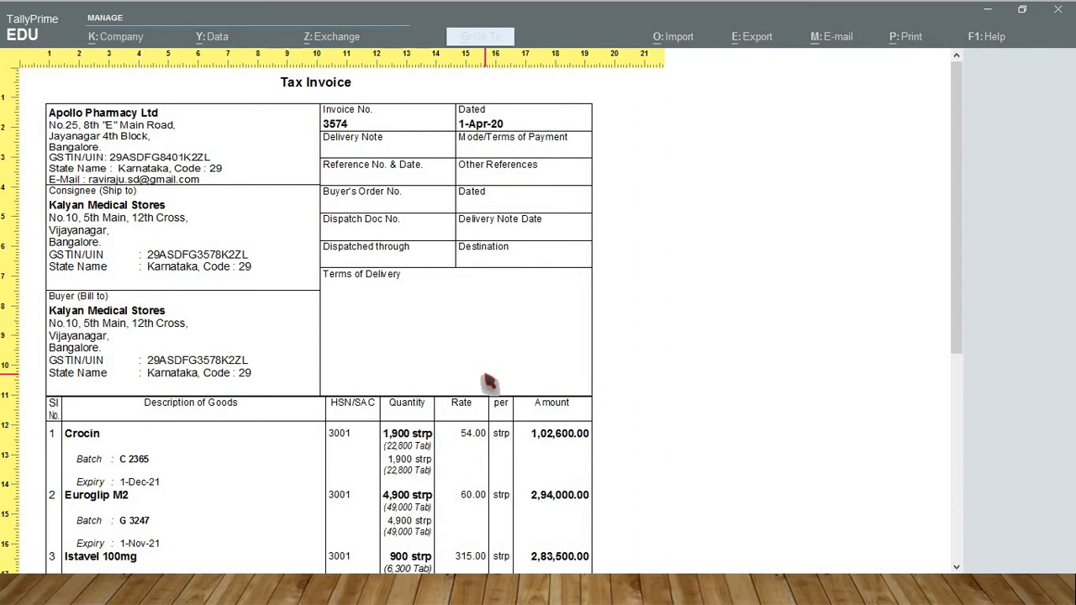
key(Escape)
key(Escape)
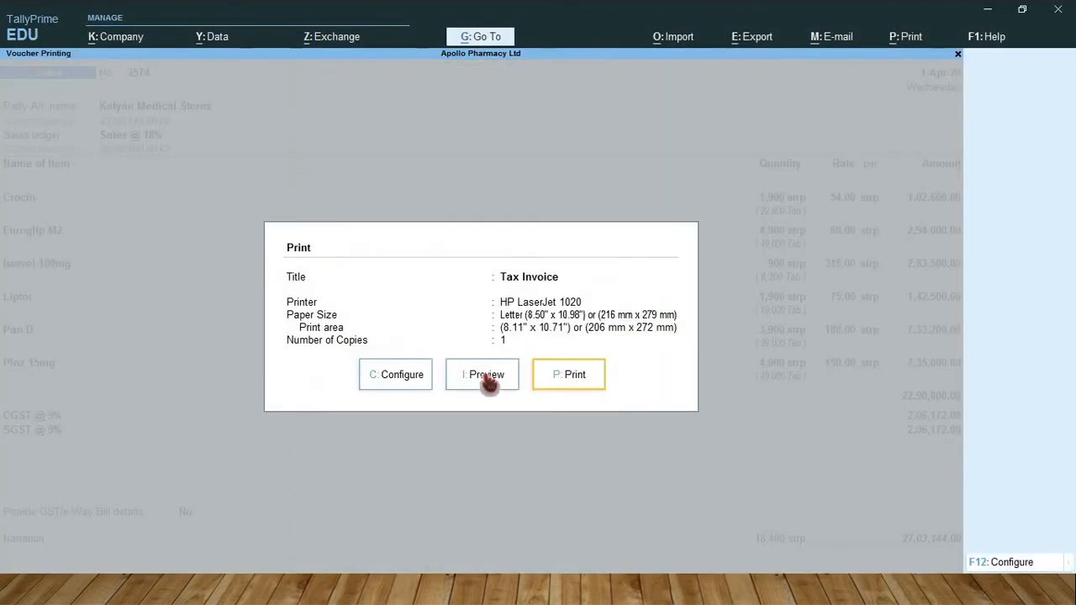
- Leave the print settings and the reopened sales voucher without printing, and switch to the slide show with the transactions
key(Escape)
key(Escape)
key(y)
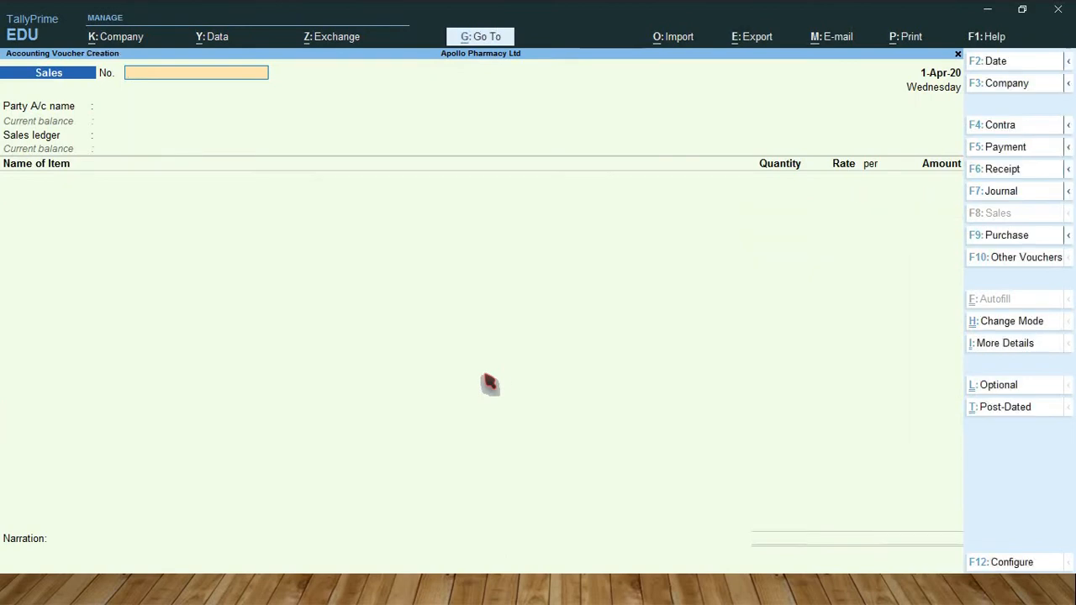
key(alt)
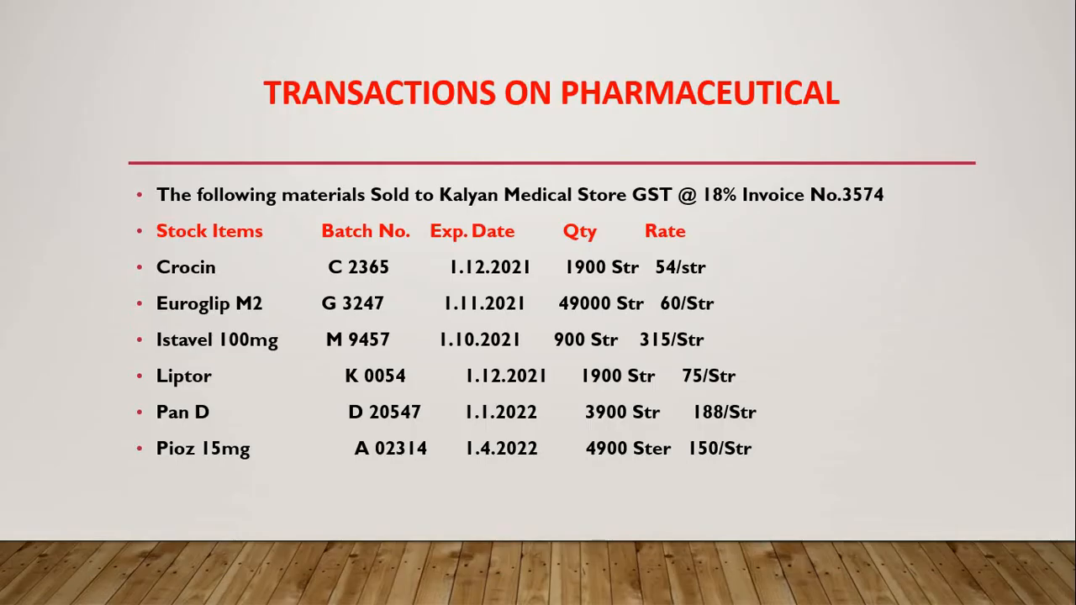
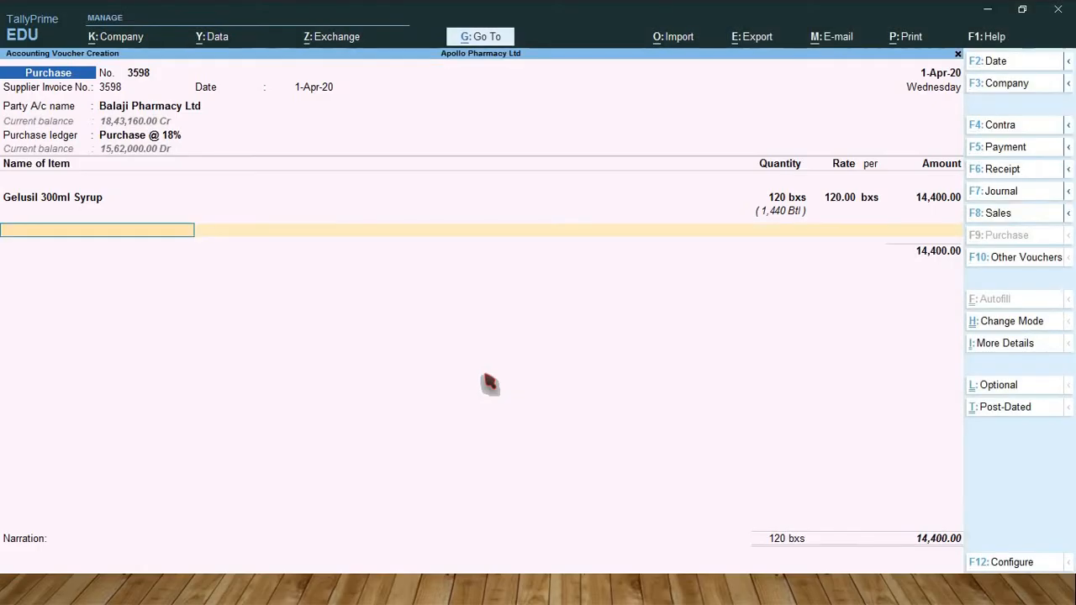
- Add Benadryl 250ml Syrup to the purchase voucher with new batch G 2050 and a quantity of 200 boxes
text(Bena)
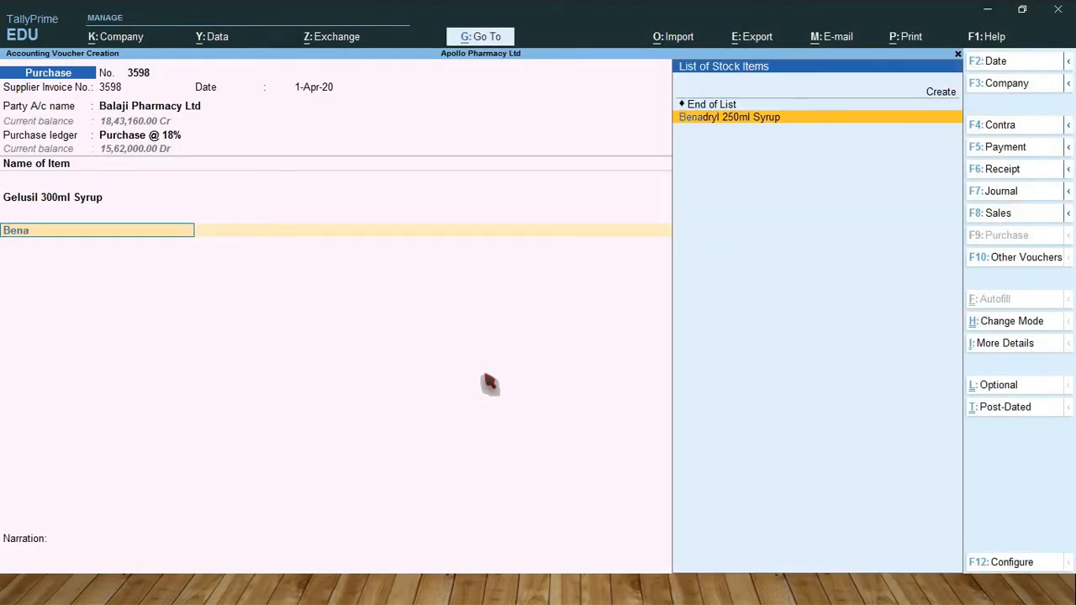
key(Return)
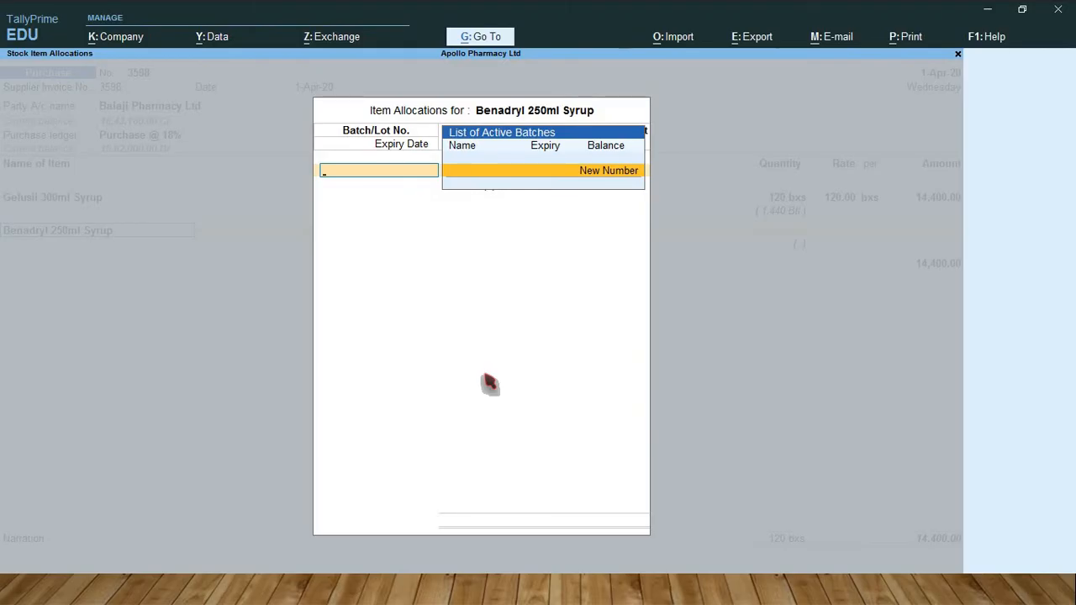
text(G 2050)
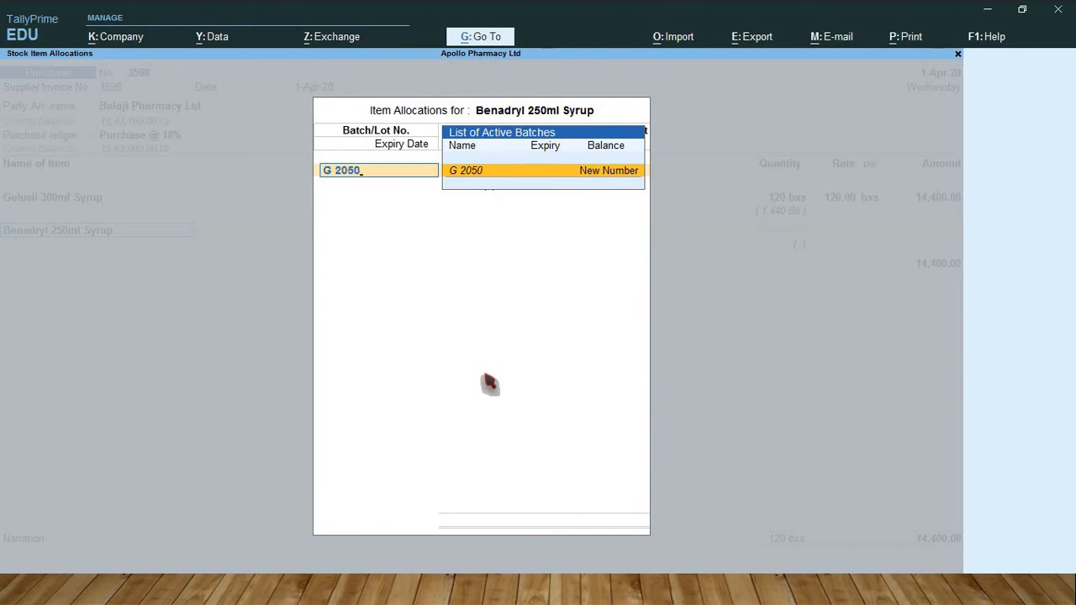
key(Return)
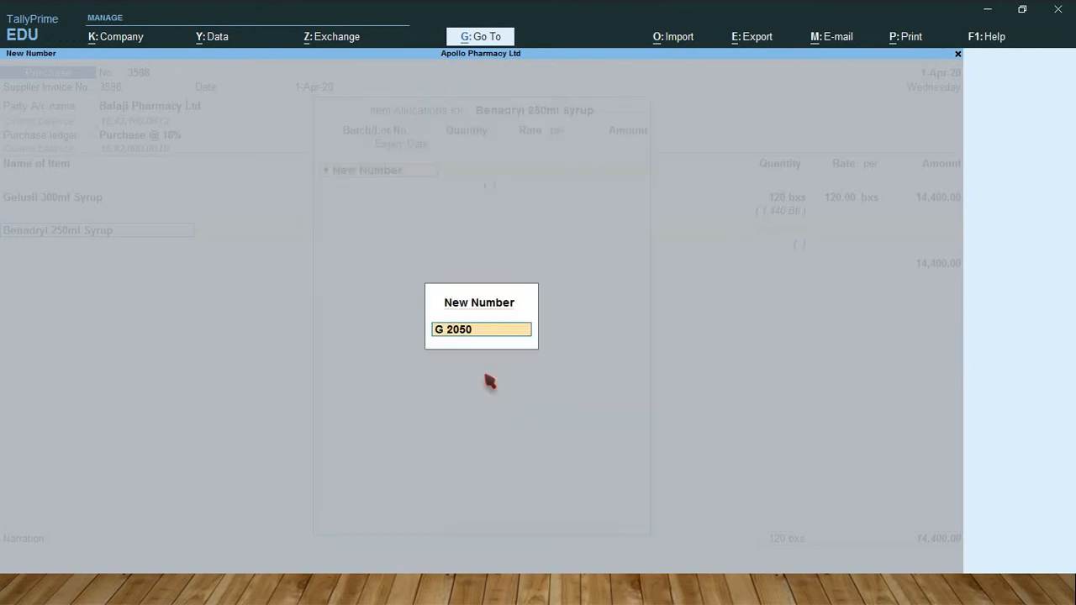
key(Return)
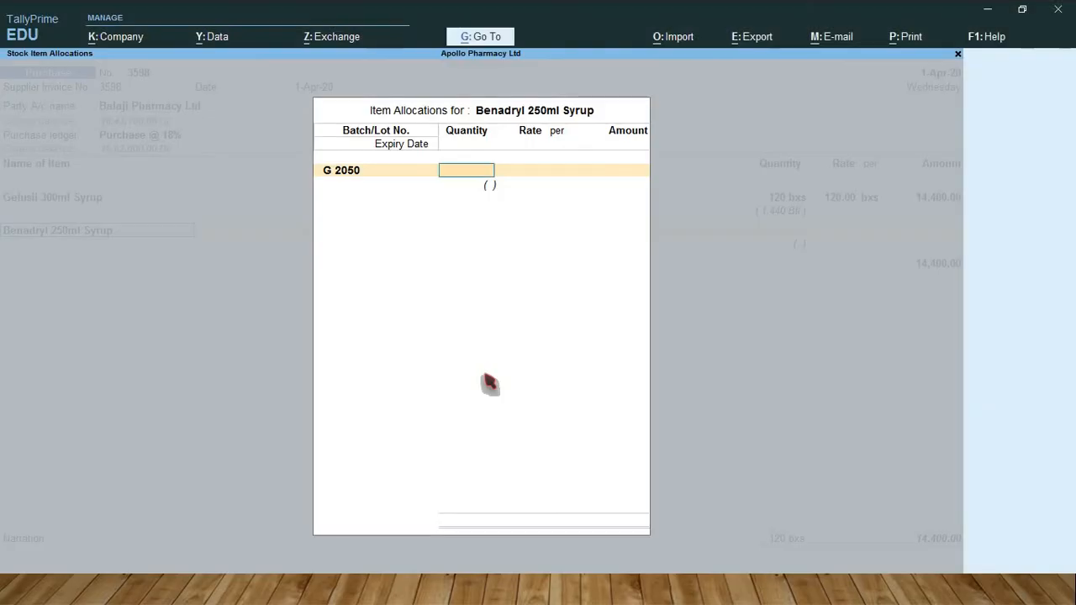
text(200)
key(Return)
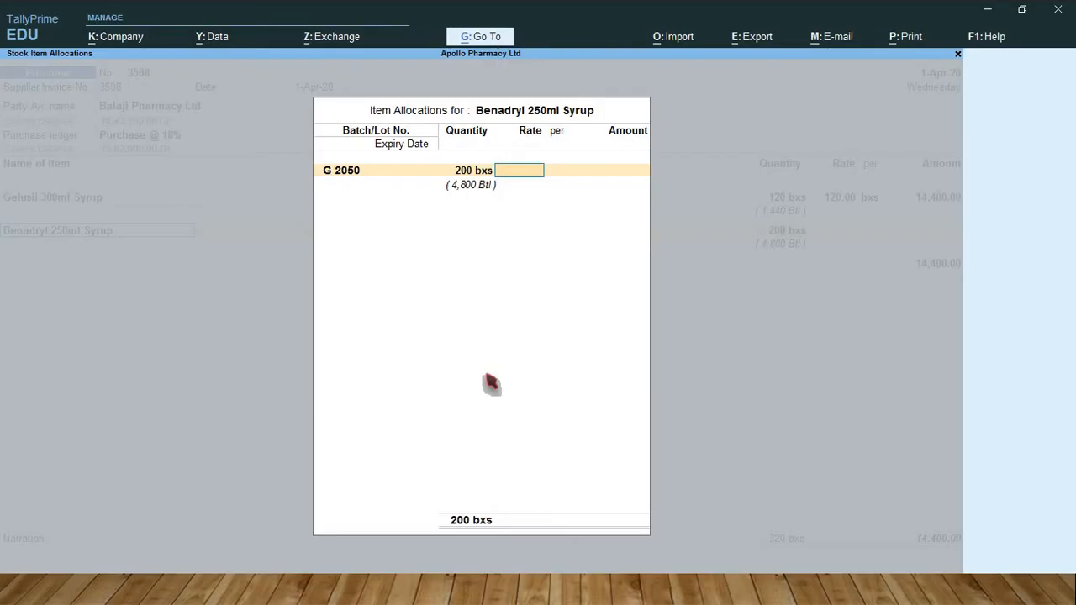
- Set the Benadryl batch rate to 150 per box and expiry date to 1.3.21, and finish the item's allocation
text(150)
key(Return)
key(Return)
key(Return)
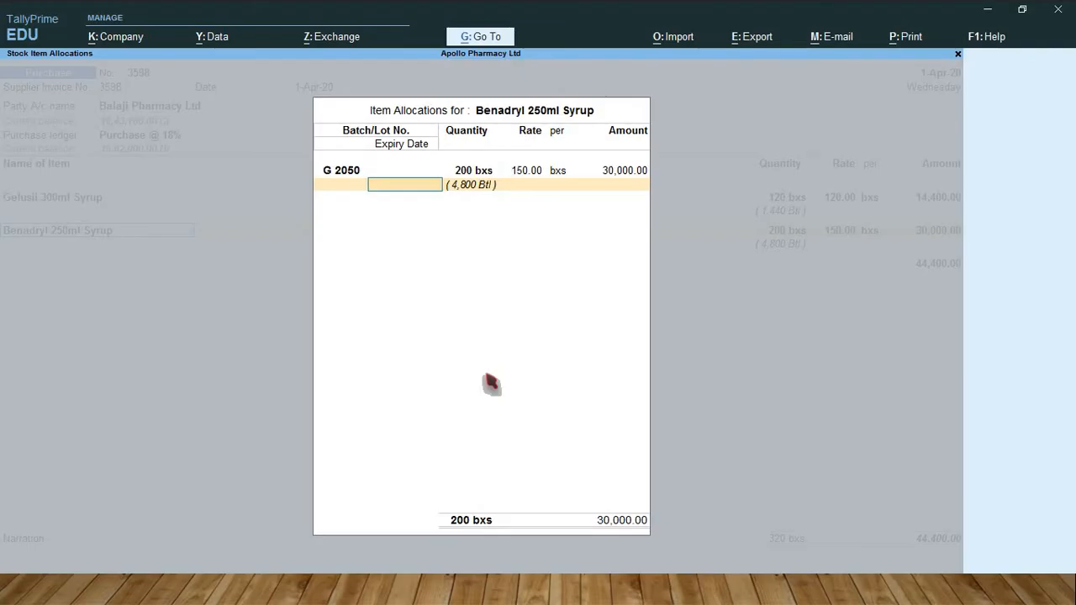
text(1.3)
text(.21)
key(Return)
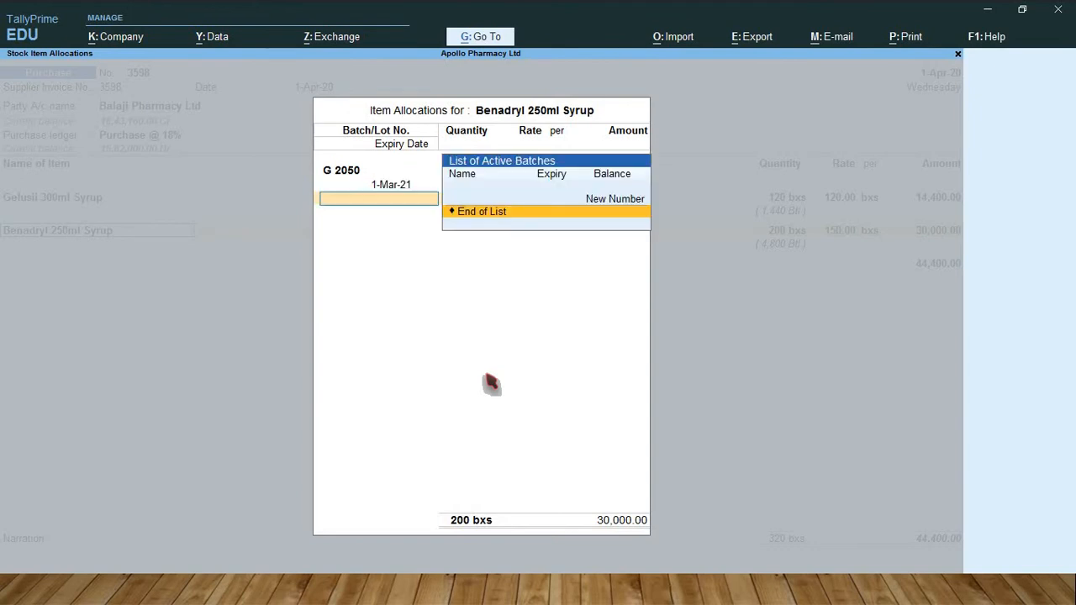
key(Return)
key(Return)
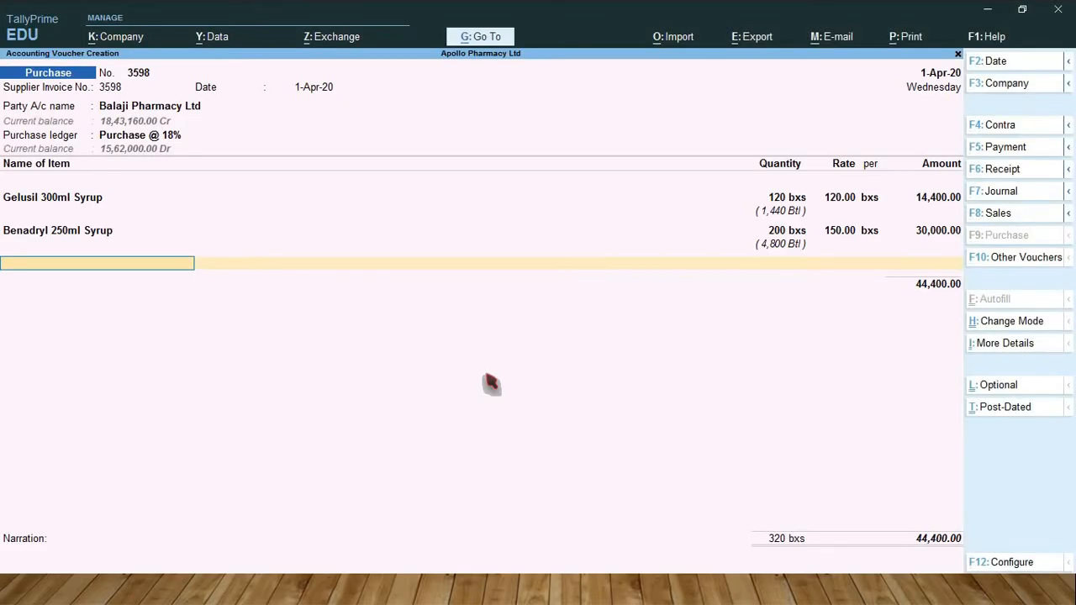
- Add Asthalin 250ml to the purchase voucher with new batch B 9120 and a quantity of 150 boxes
text(Ast)
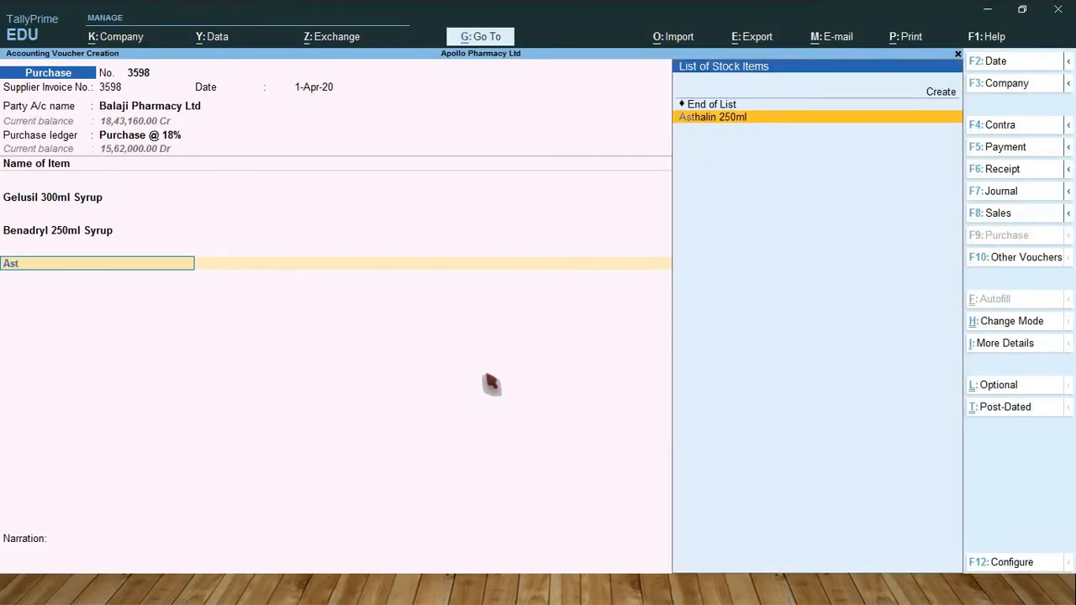
key(Return)
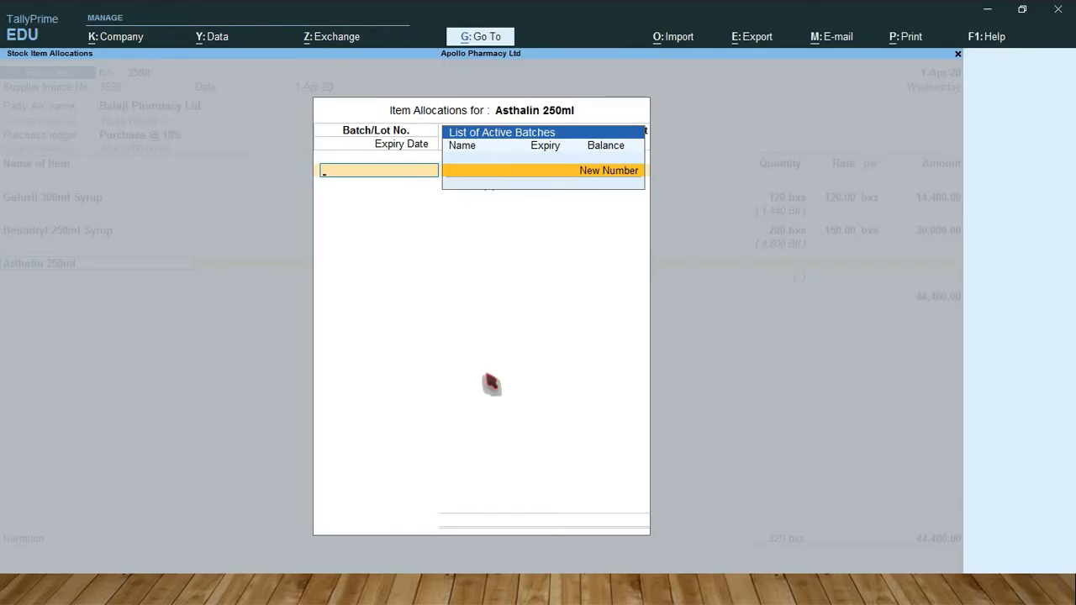
text(B 9120)
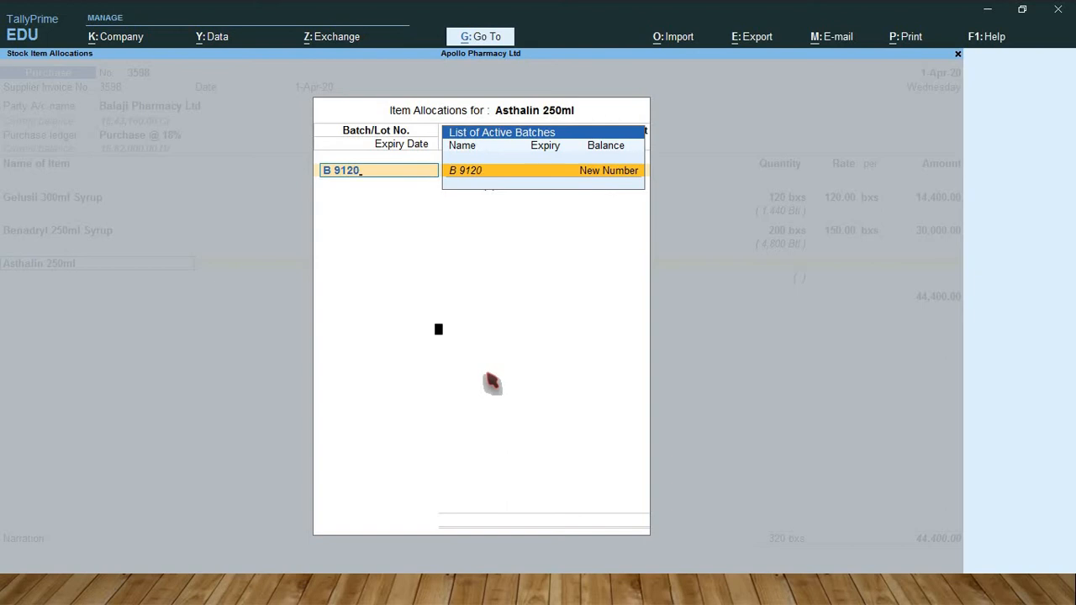
key(Return)
key(Return)
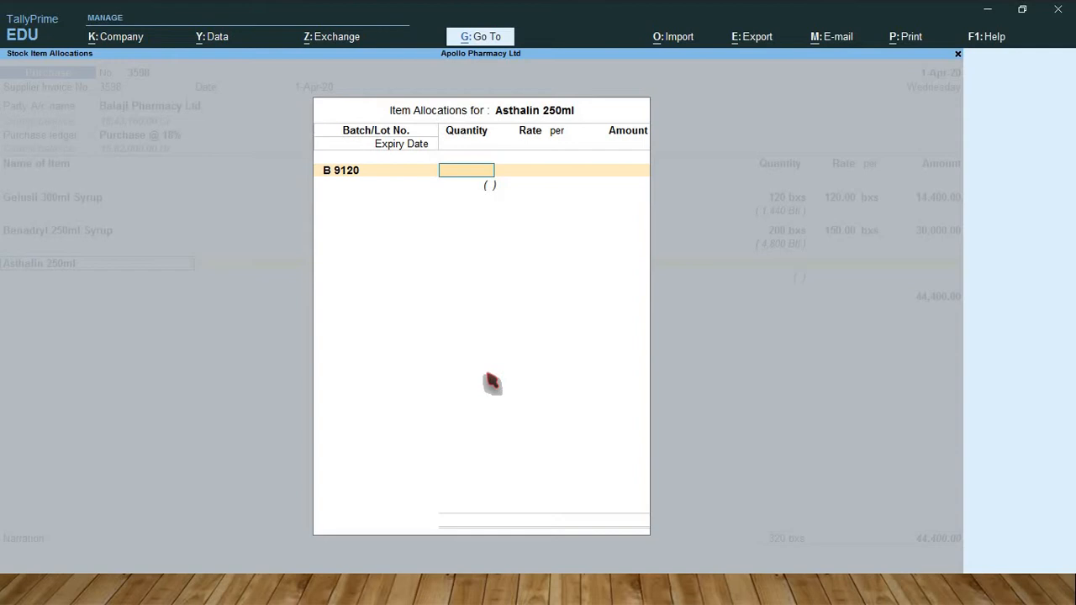
text(150)
key(Return)
- Set the Asthalin batch rate to 200 per box and expiry date to 1.1.22, and finish the item's allocation
text(200)
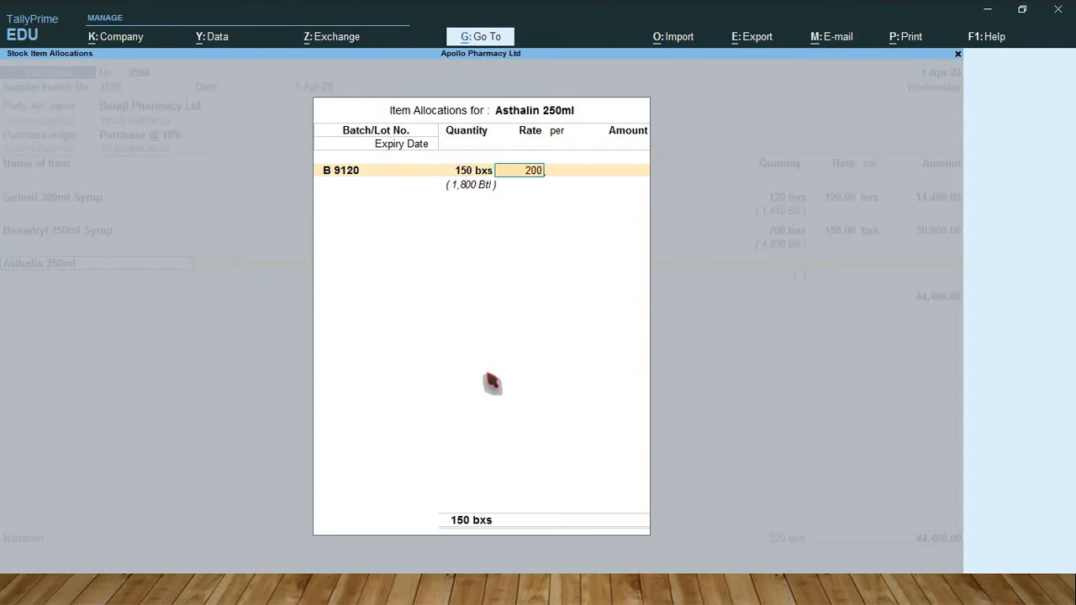
key(Return)
key(Return)
key(Return)
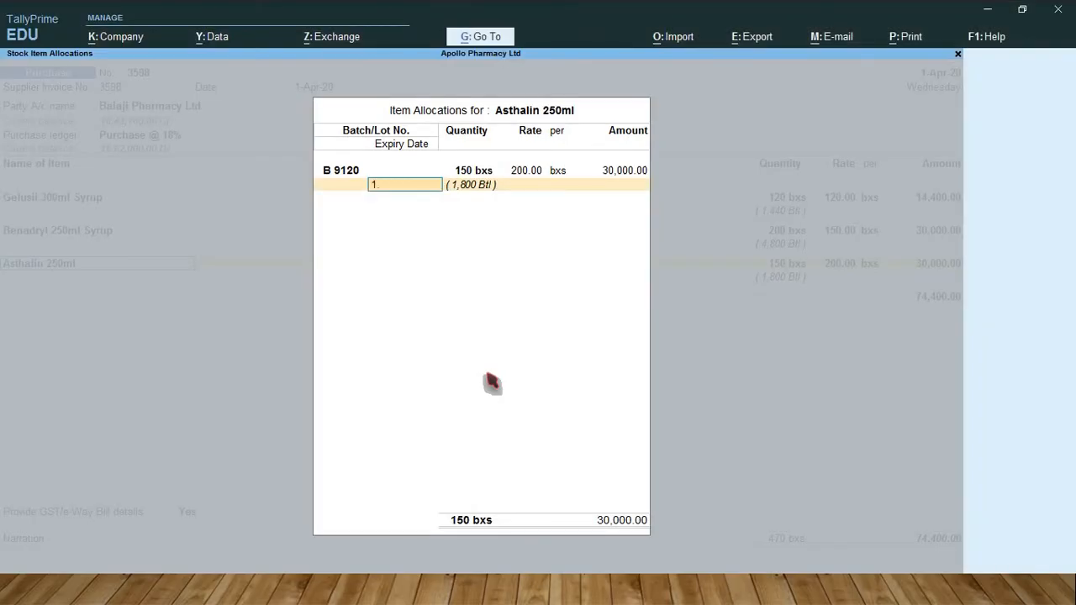
text(1.1.22)
key(Return)
key(Return)
key(Return)
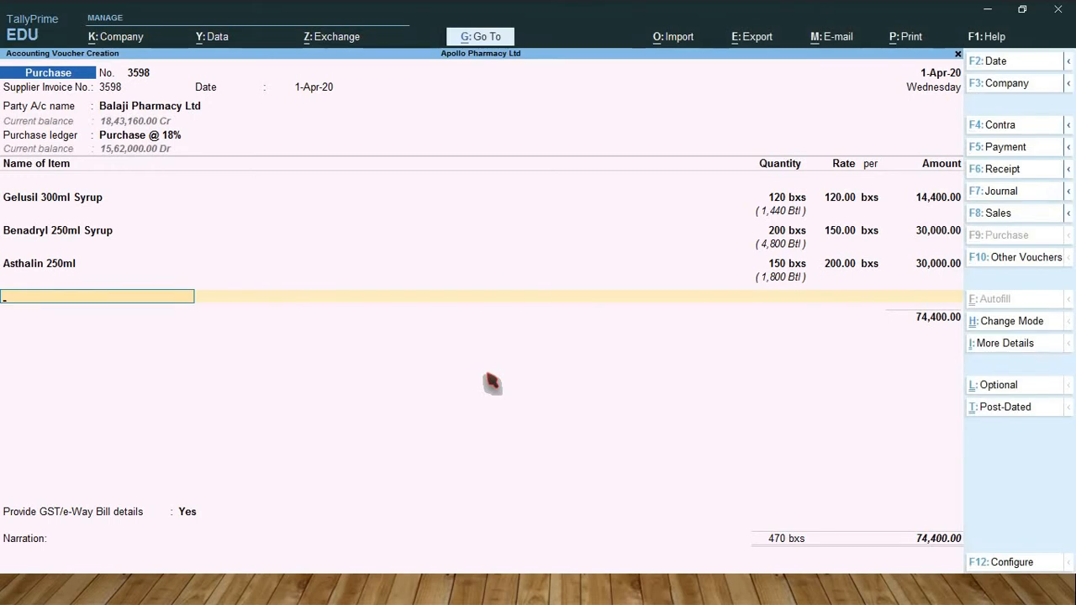
- Add Glycodin 300ml Syrup to the purchase voucher and create its new batch number C 7564
text(Gl)
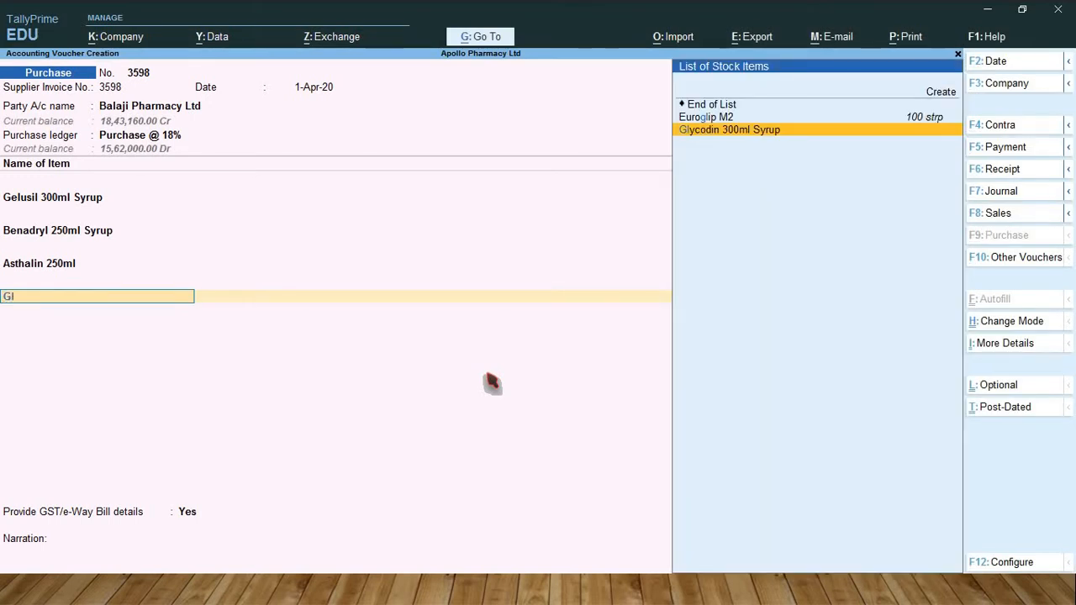
text(y)
key(Return)
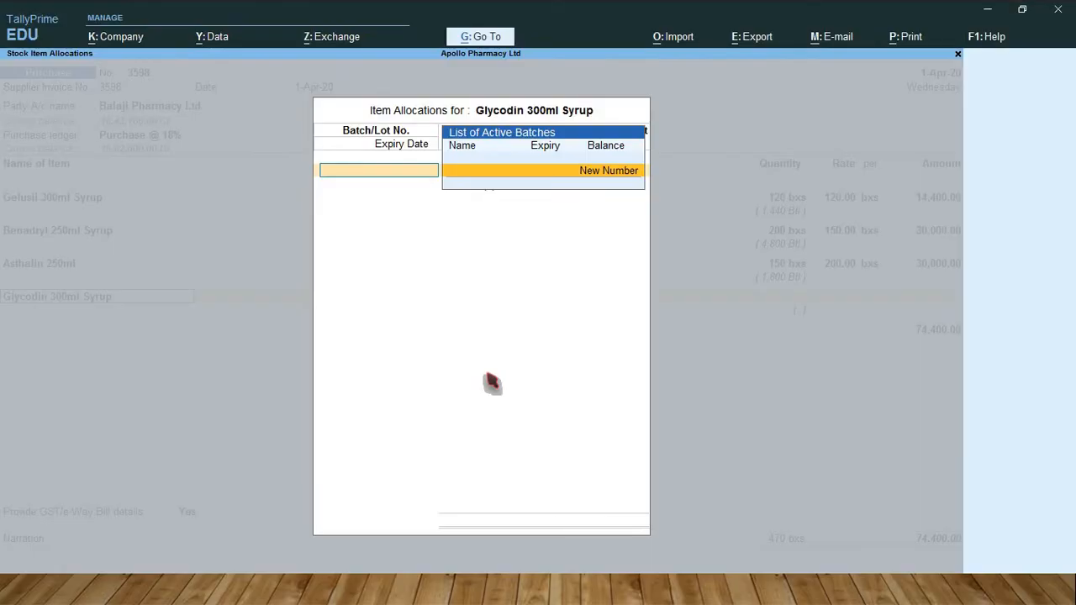
text(C 7564)
key(Return)
key(Return)
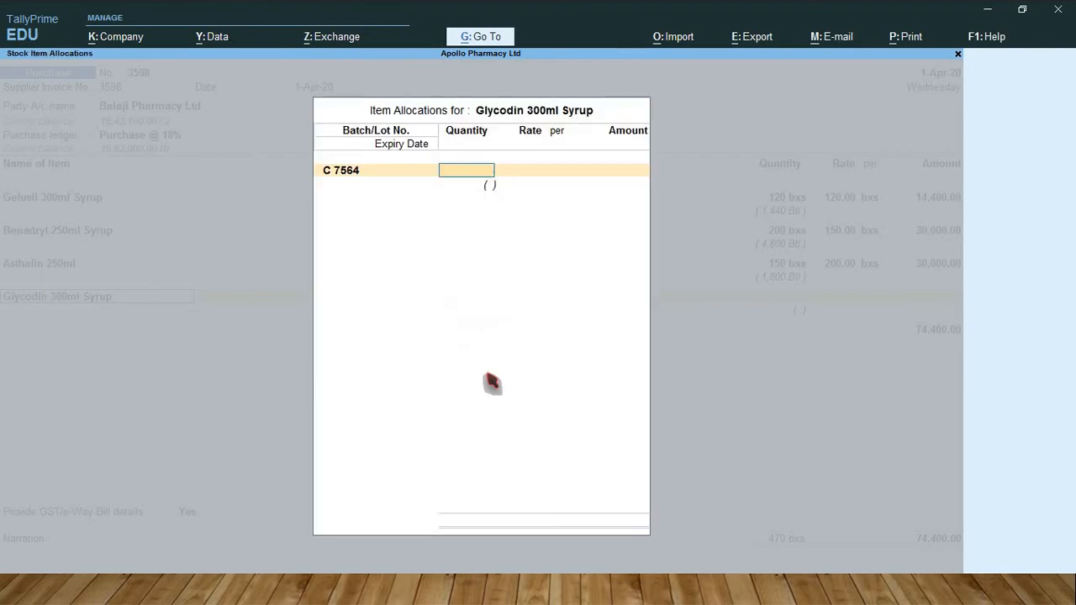
- Consult the purchase slide and enter 200 boxes at 220 per box for the Glycodin batch in TallyPrime
key(alt+Tab)
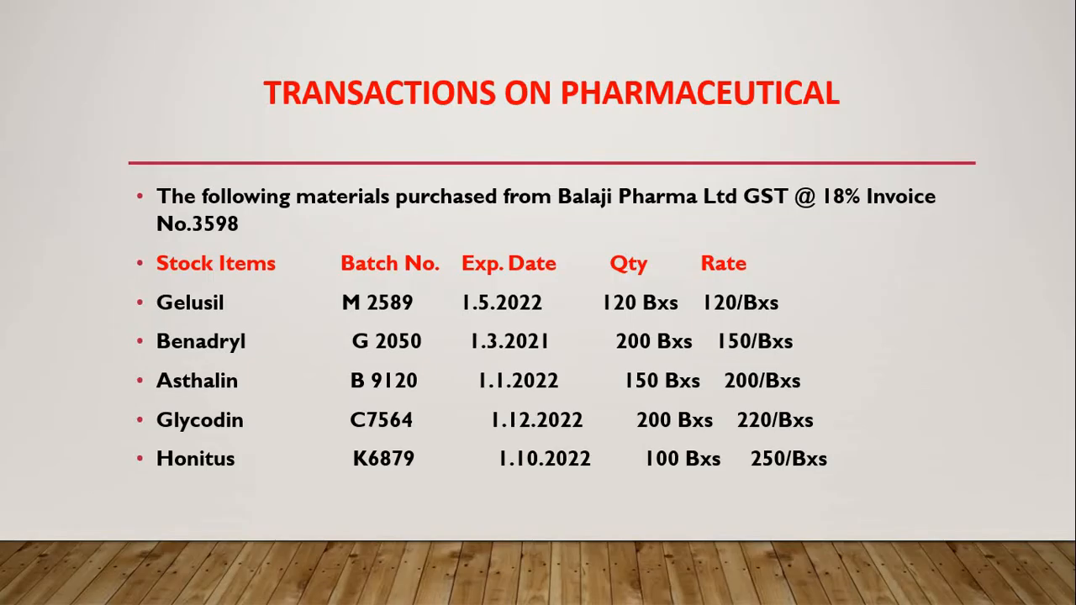
key(alt+Tab)
text(200)
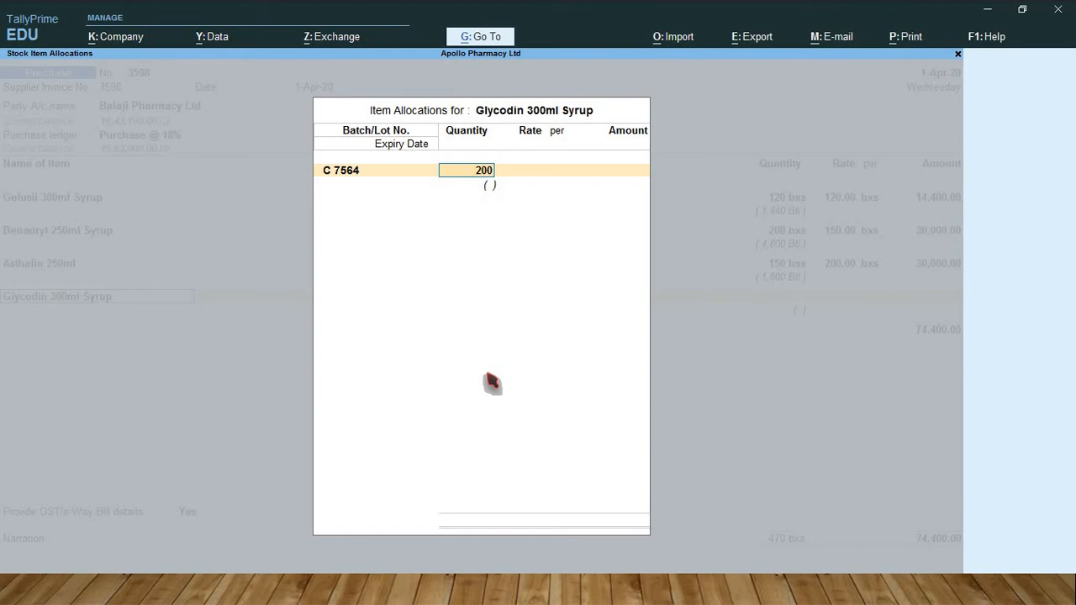
key(Return)
text(220)
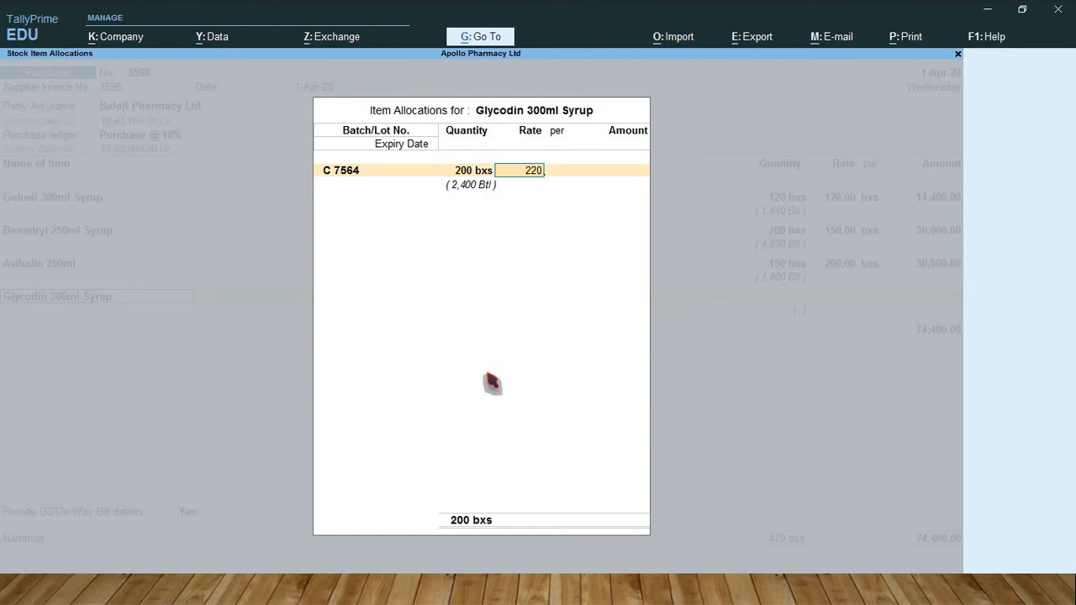
key(Return)
key(Return)
key(Return)
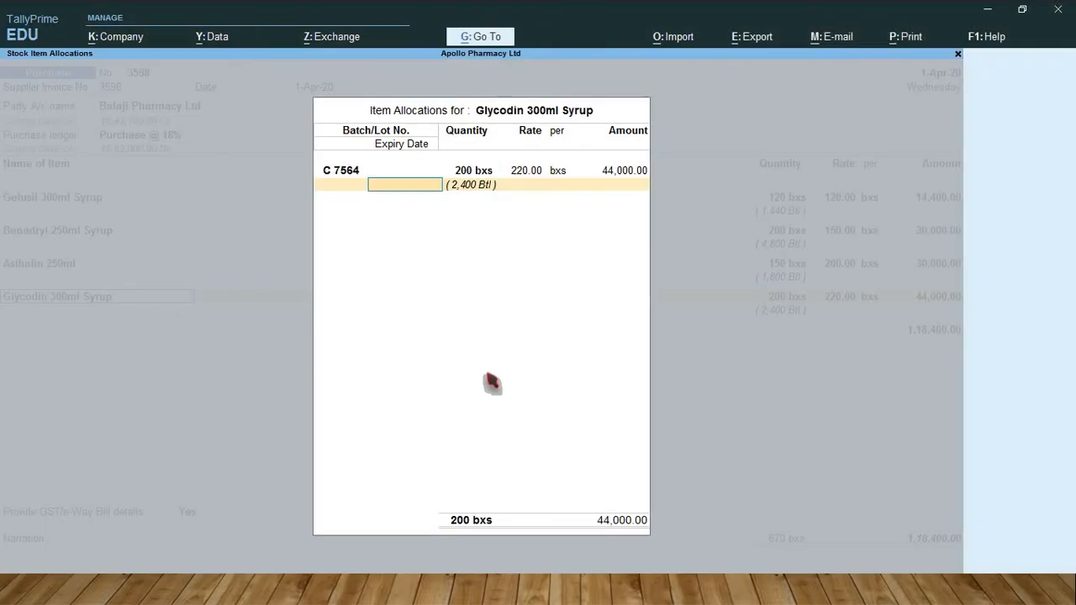
- Set the Glycodin batch's expiry date to 1.12.22 and finish the item's allocation
text(1.12.22)
key(Return)
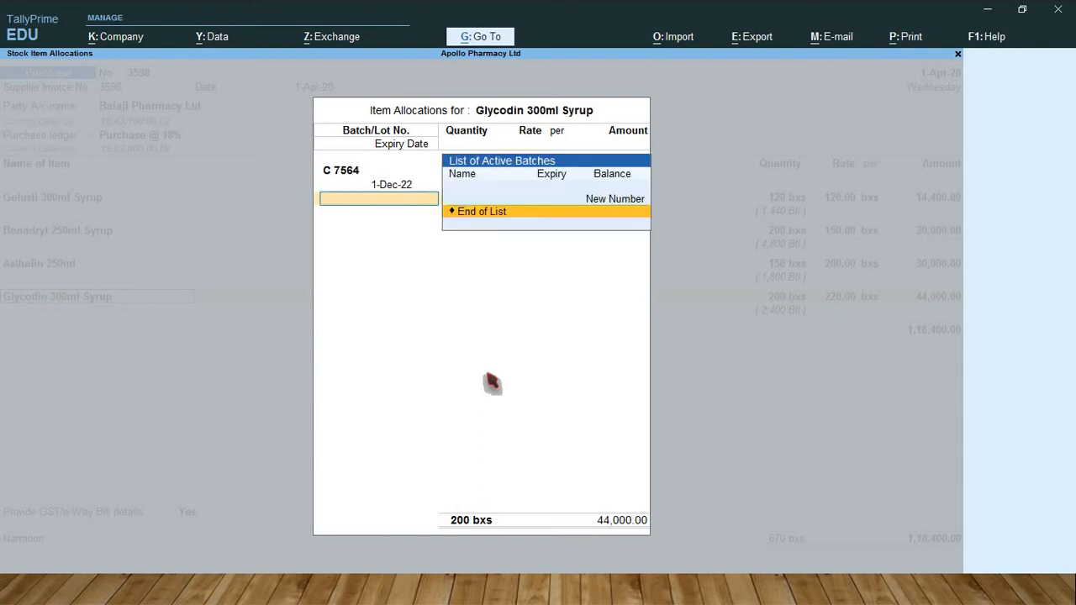
key(Return)
key(Return)
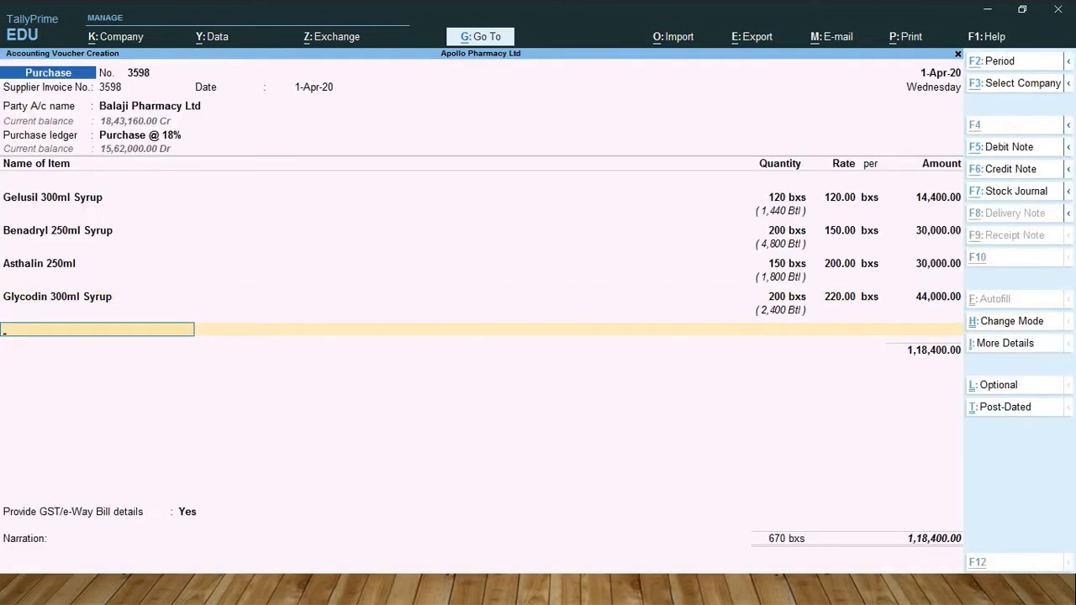
- Add Honitus as the fifth item of the purchase voucher and create its new batch number K 6879
key(alt+Tab)
key(alt+Tab)
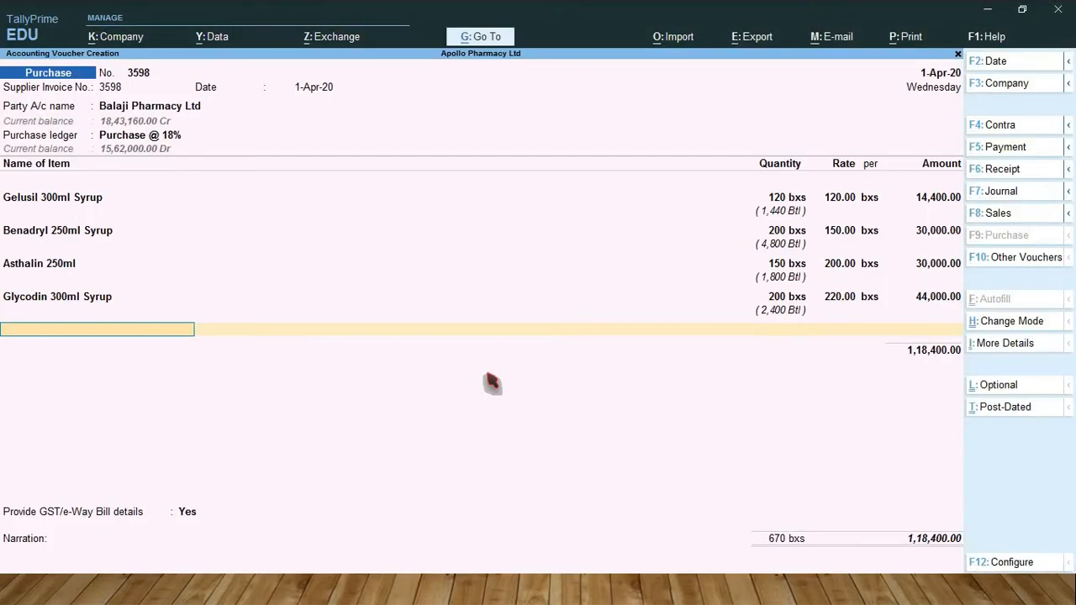
text(Hon)
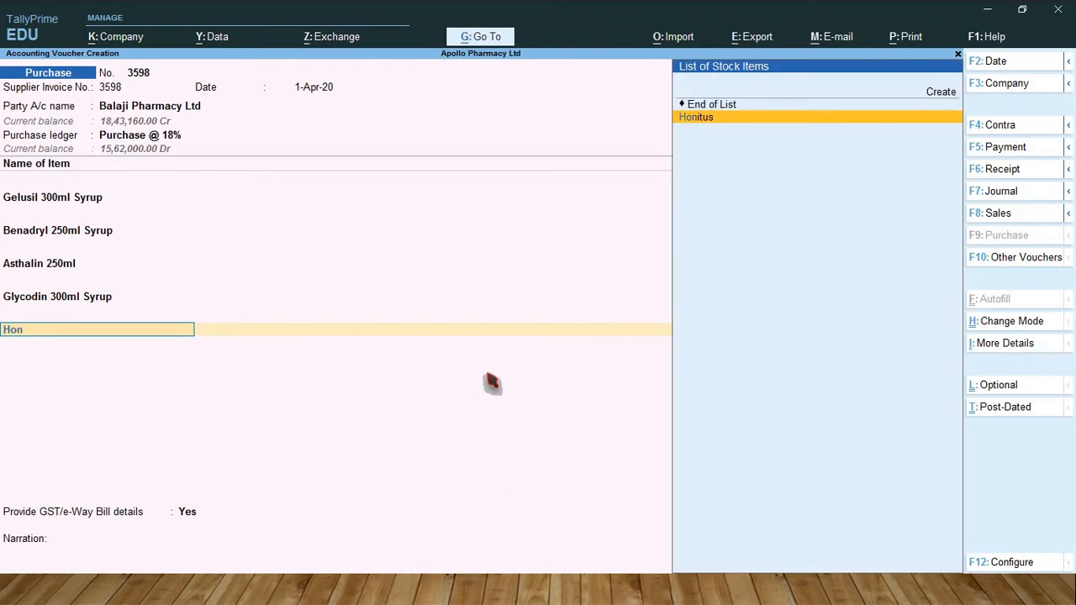
key(Return)
key(alt+Tab)
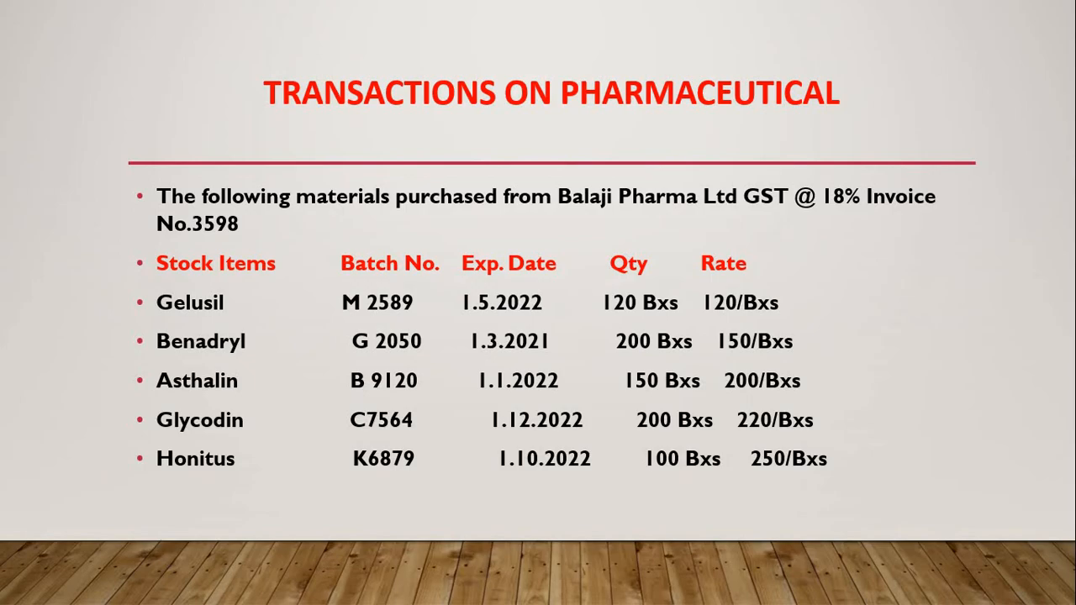
key(alt+Tab)
text(K)
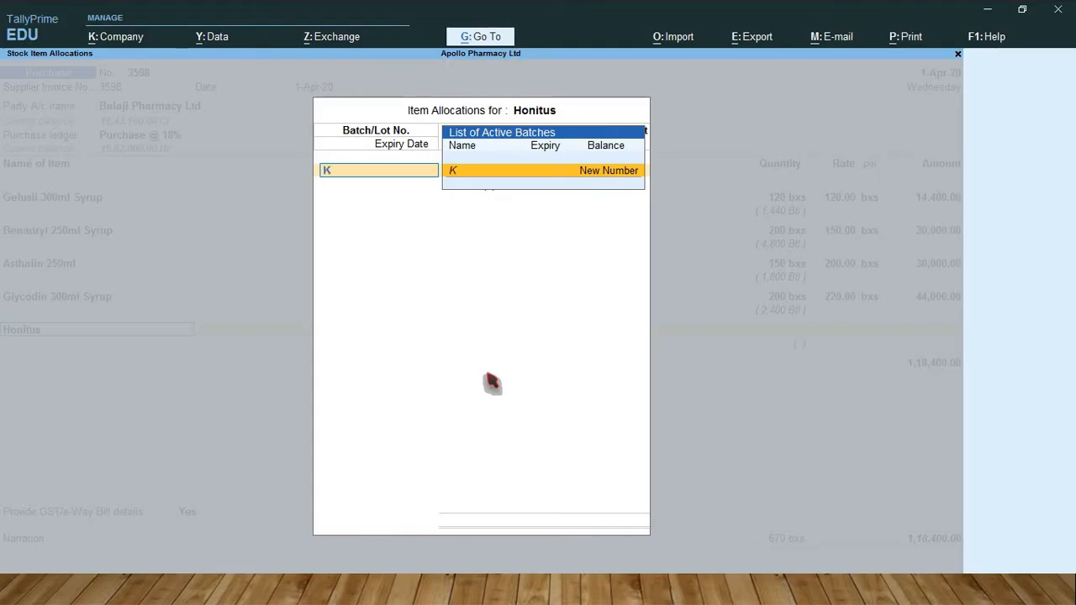
text( 6879)
key(Return)
key(Return)
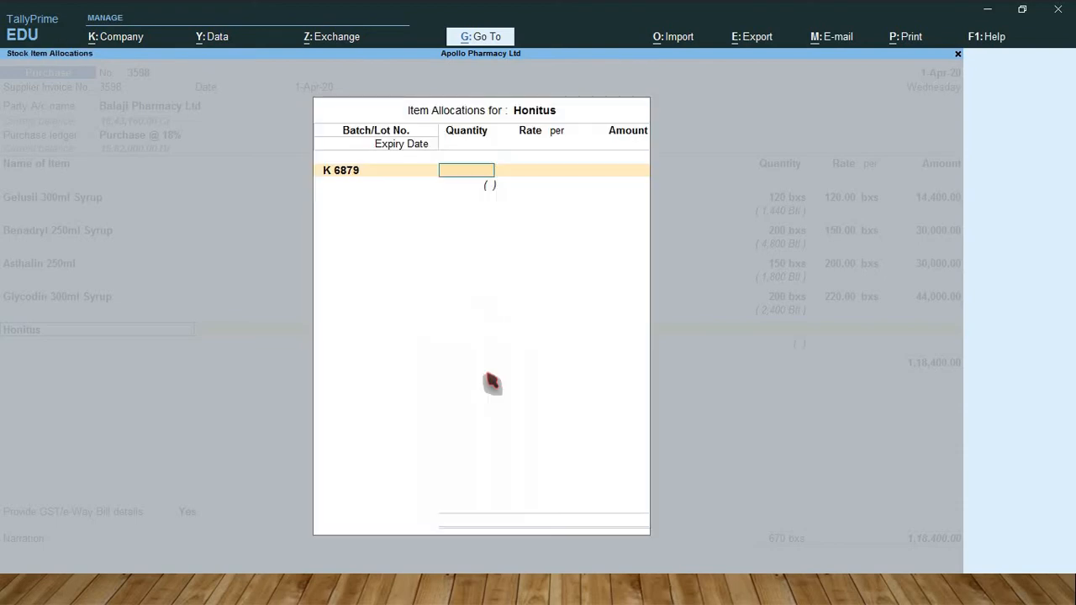
- Consult the purchase slide and enter 100 boxes at 250 per box for the Honitus batch in TallyPrime
key(alt+Tab)
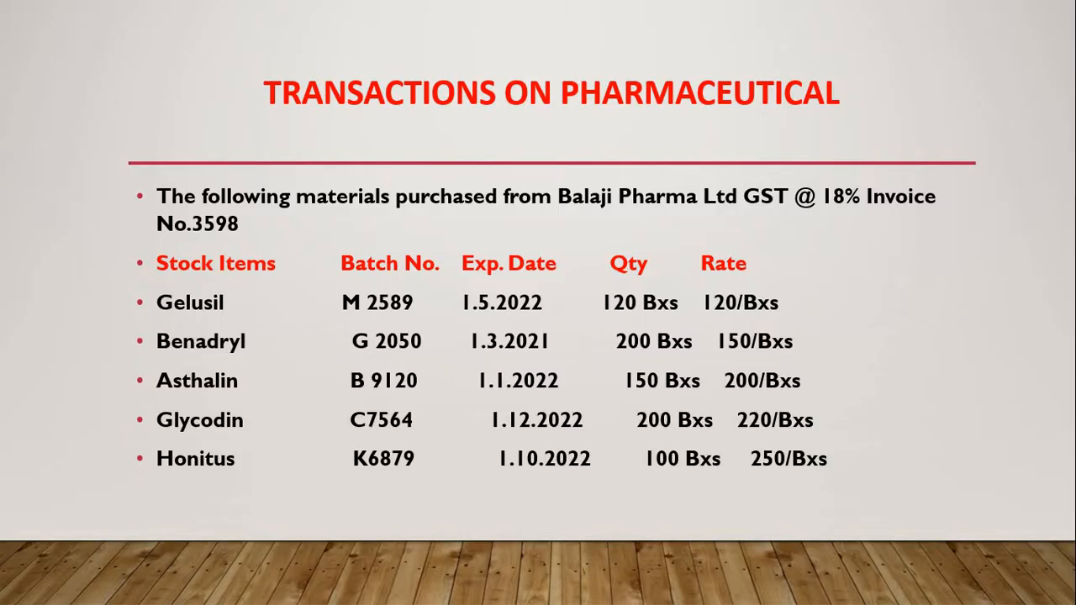
key(alt+Tab)
text(100)
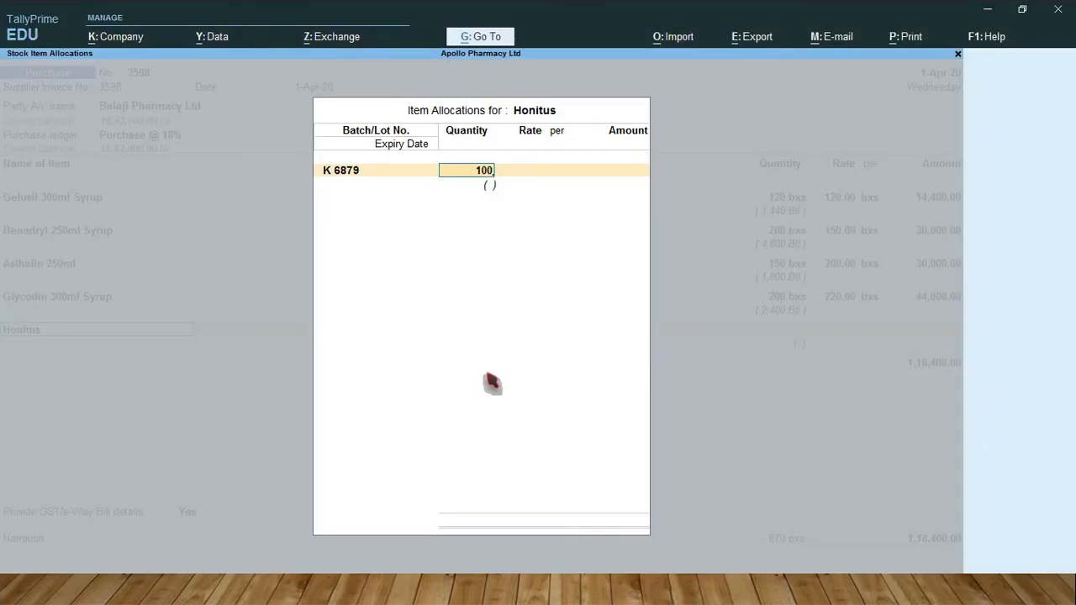
key(Return)
key(alt+Tab)
key(alt+Tab)
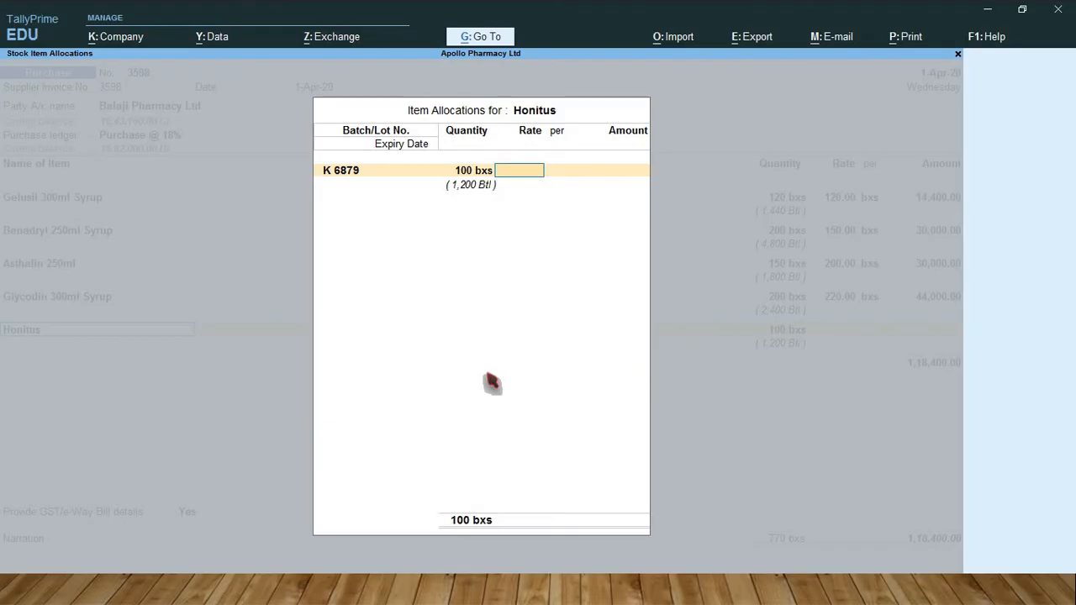
text(250)
key(Return)
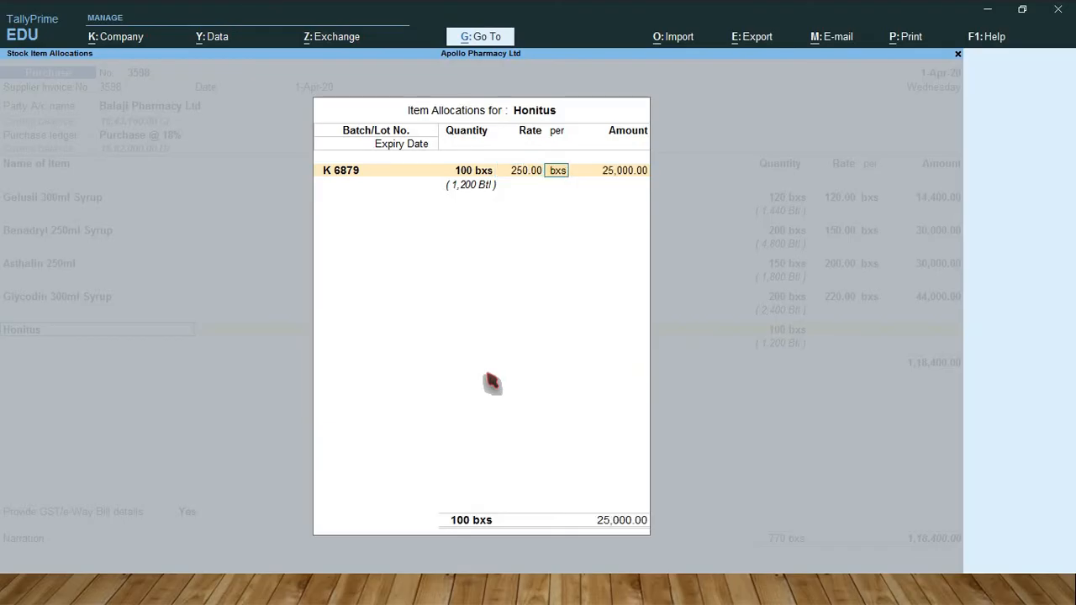
key(Return)
key(Return)
- Set the Honitus batch's expiry date to 1.10.22 and finish the item's allocation
key(alt+Tab)
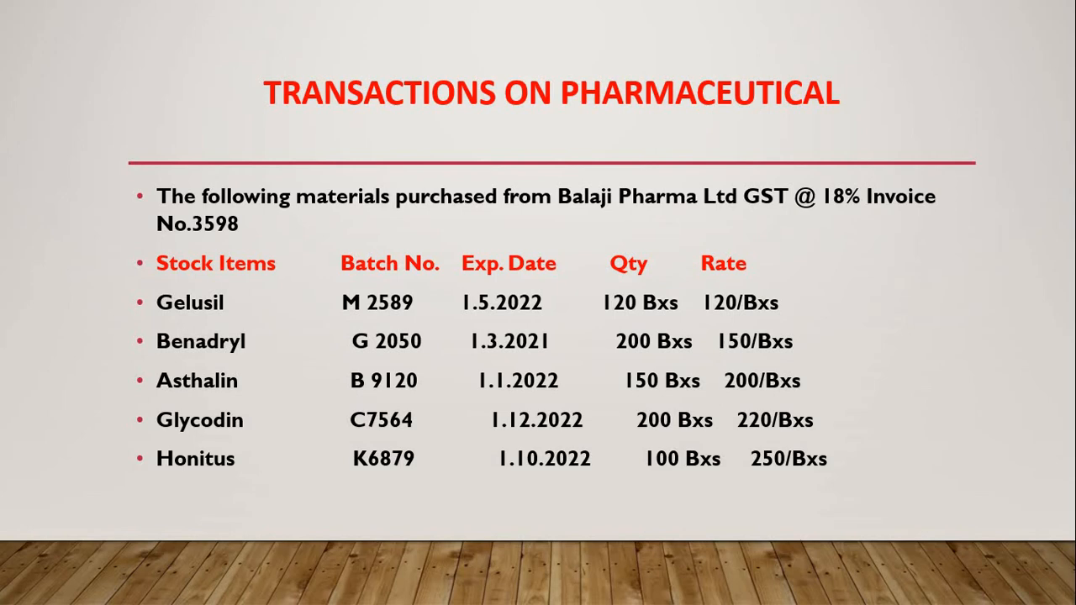
key(alt+Tab)
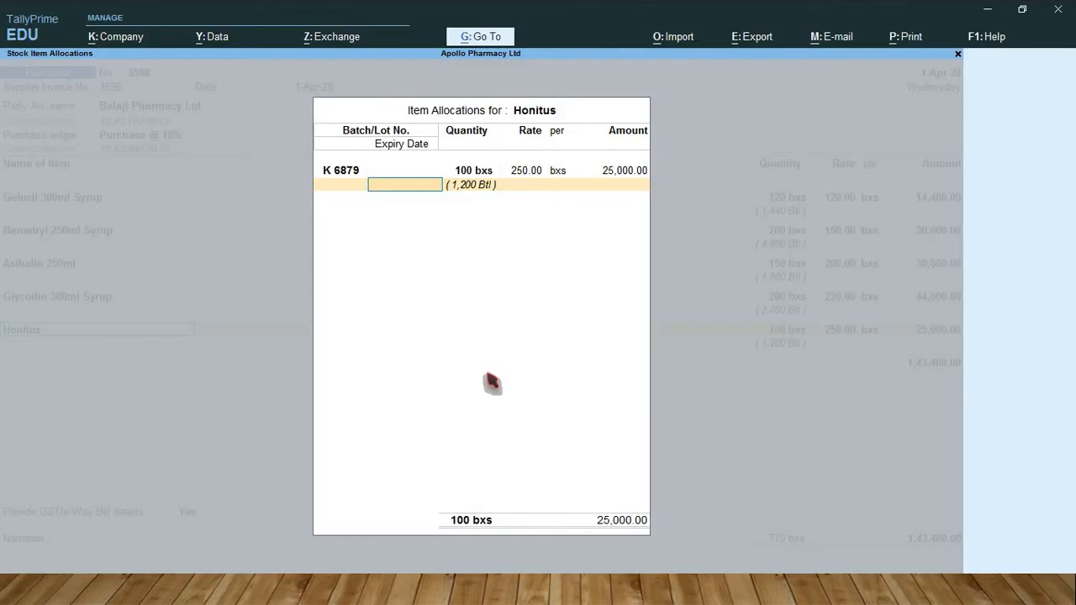
text(1.10.22)
key(Return)
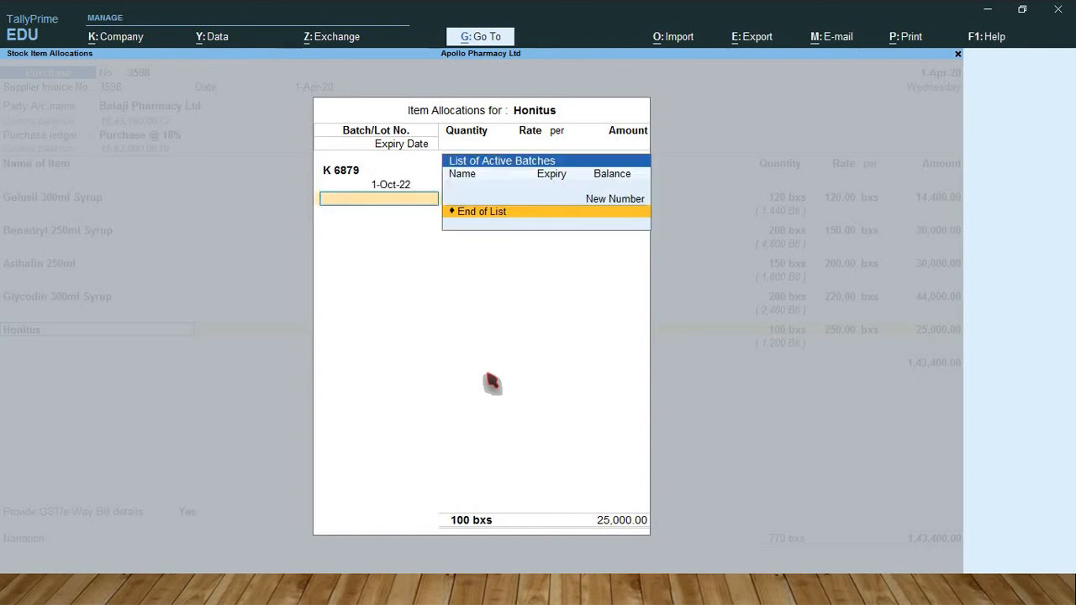
key(Return)
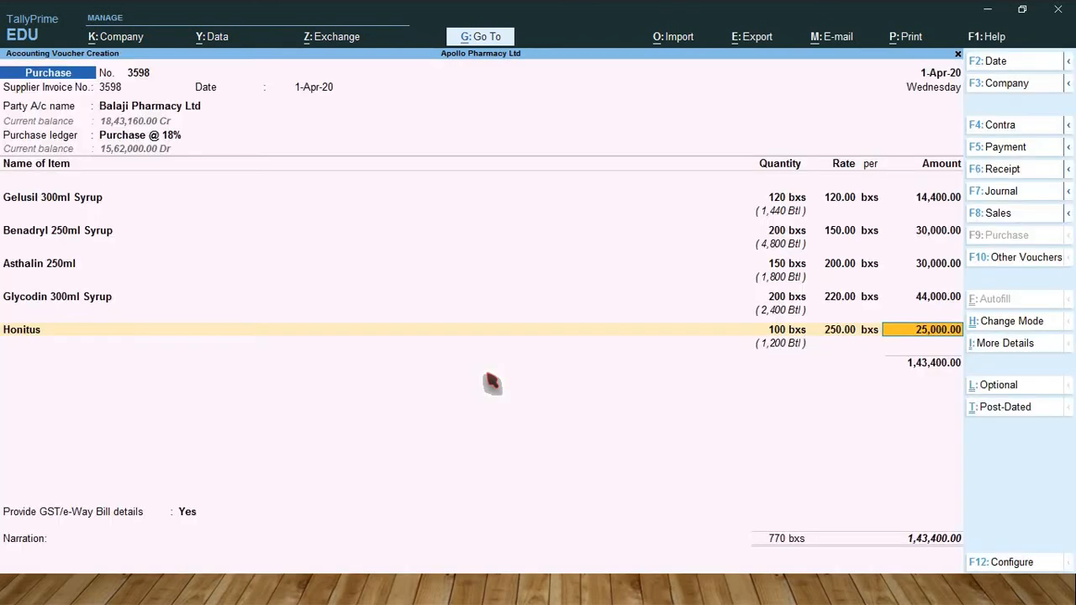
key(Return)
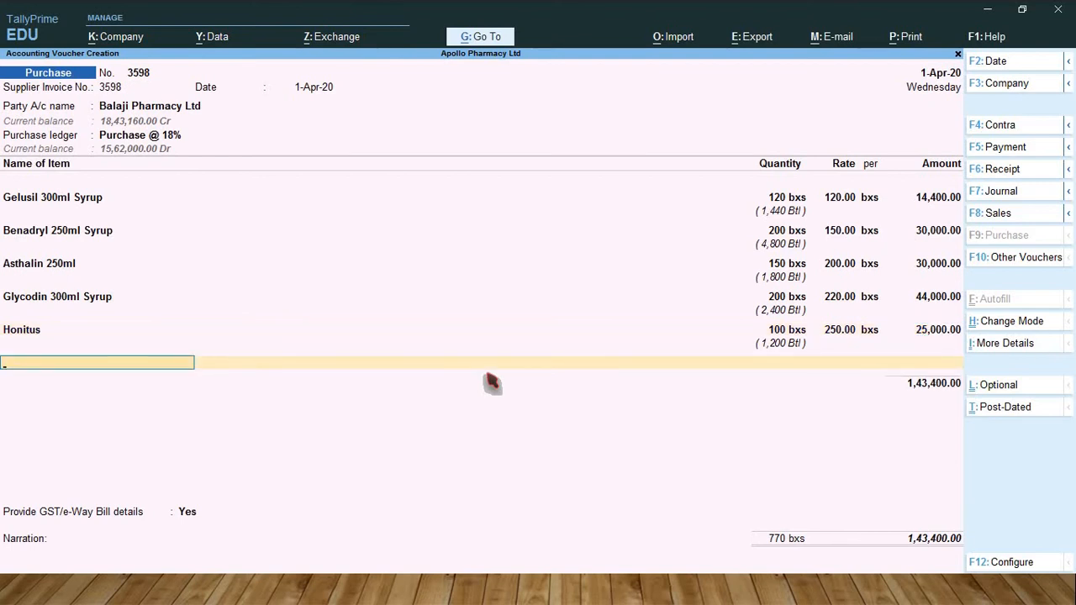
- End the item list and add the CGST @ 9% and SGST @ 9% tax ledgers to the purchase voucher
key(Return)
text(C)
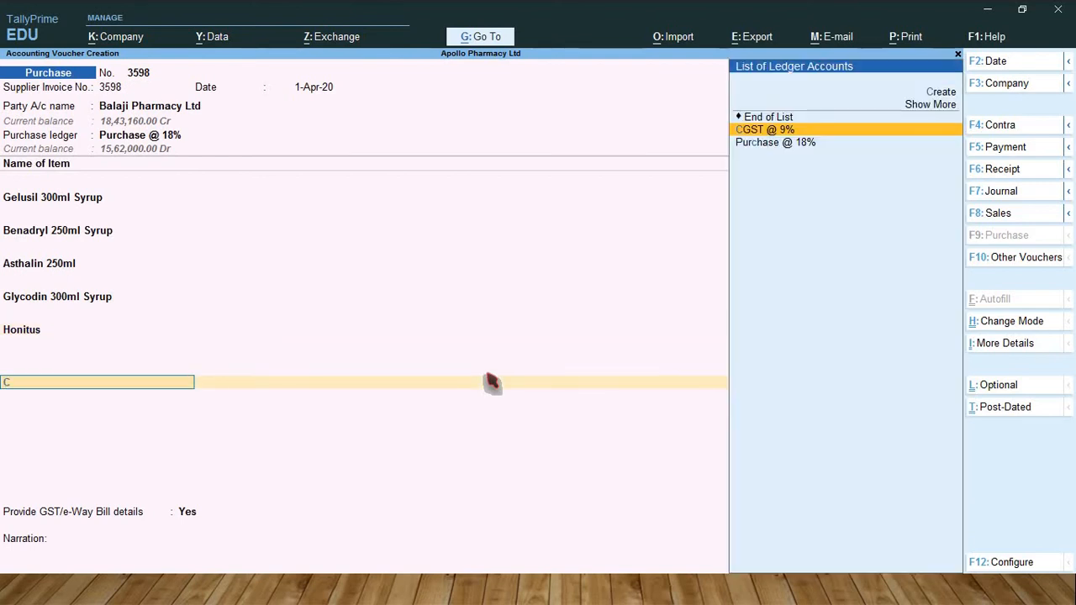
text(gs)
key(Return)
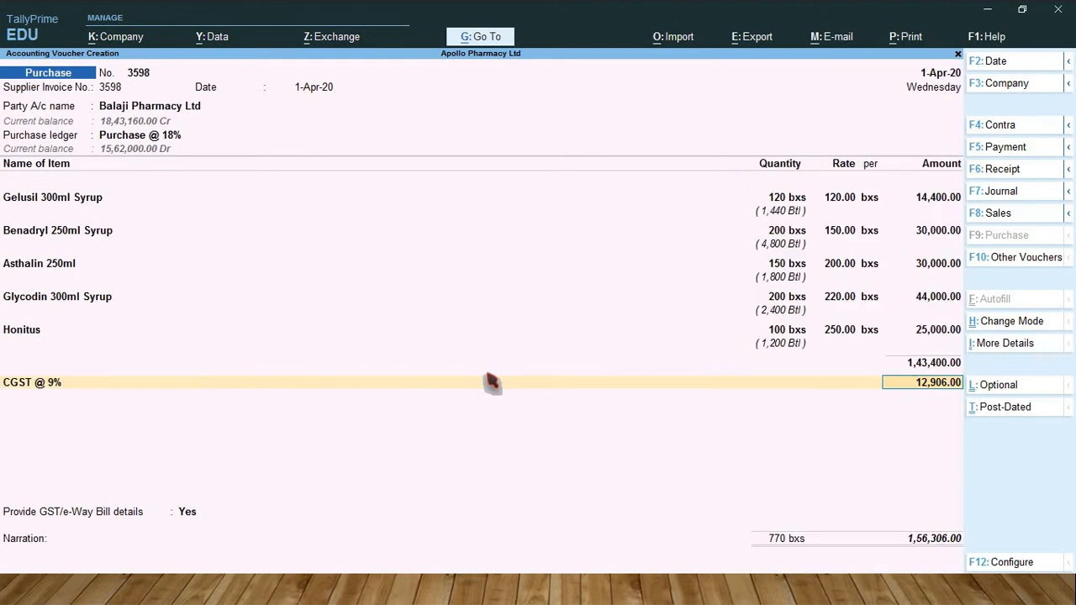
key(Return)
text(Sg)
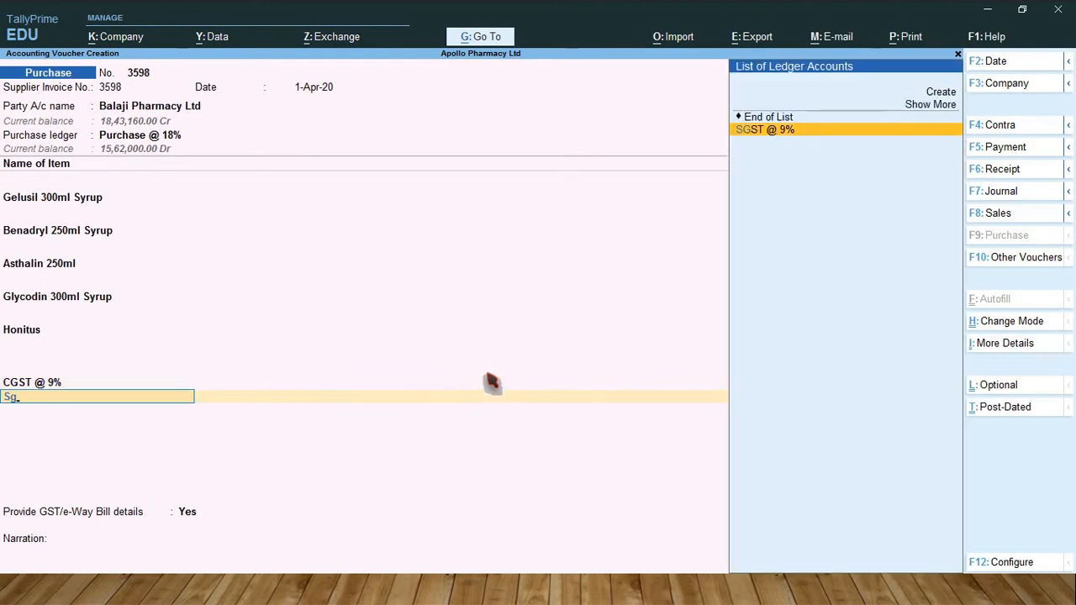
key(Return)
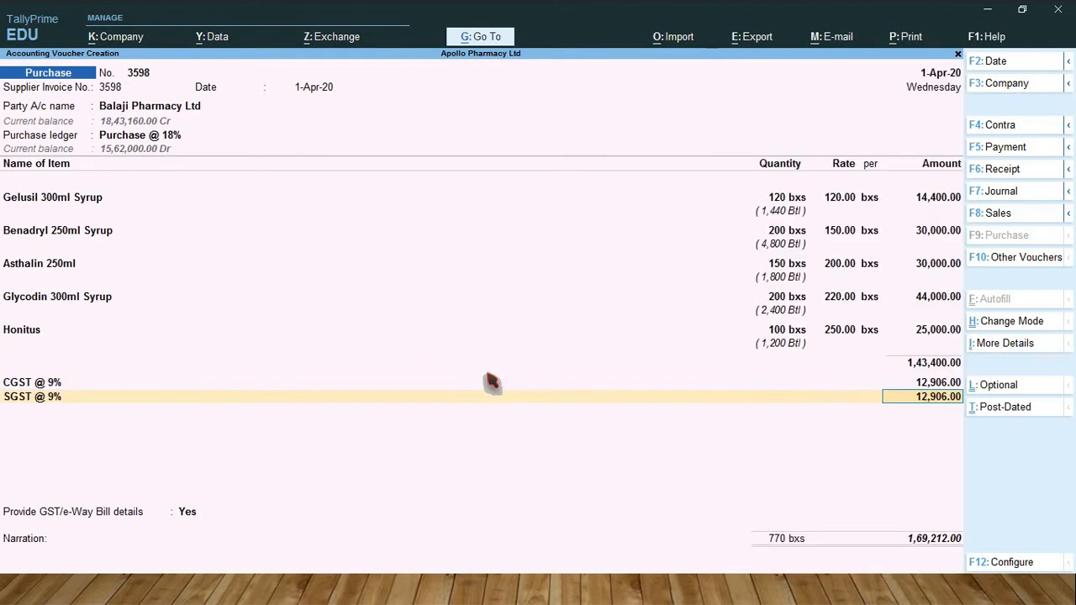
key(Return)
- Keep GST/e-Way Bill details set to Yes and go through them with the default supply details, leaving the transporter fields blank
key(Return)
key(Return)
key(Return)
key(Return)
key(Return)
key(Return)
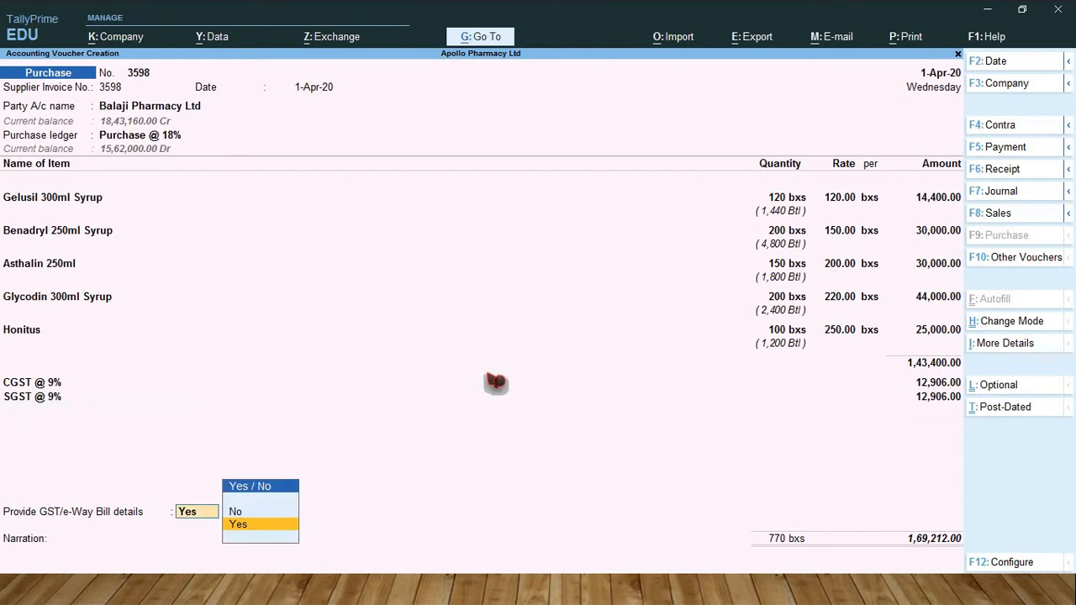
key(Return)
key(Return)
key(Return)
key(Return)
key(Return)
key(Return)
key(Return)
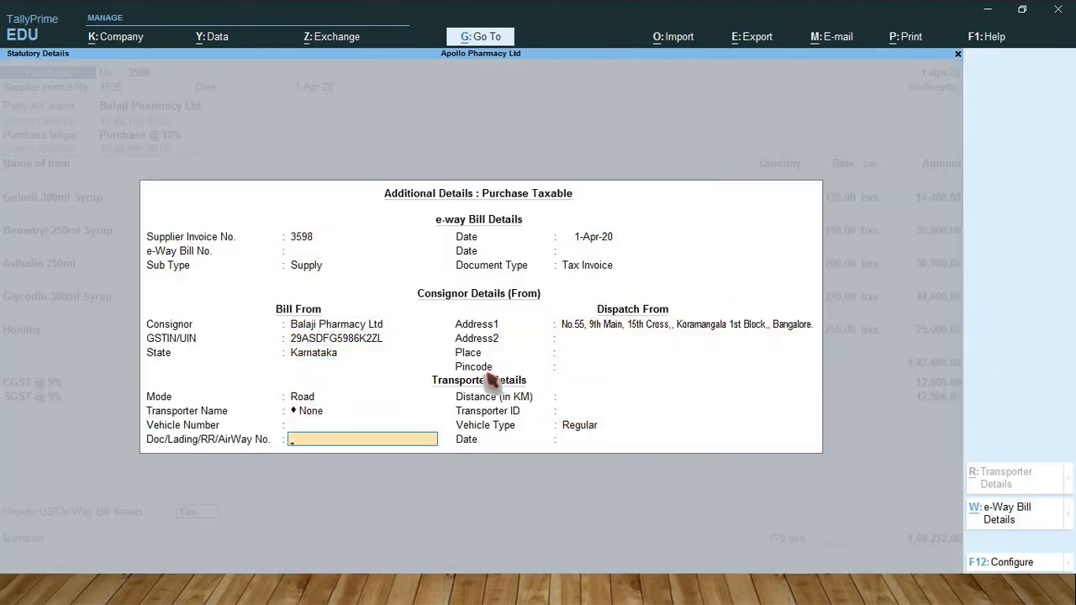
key(Return)
key(Return)
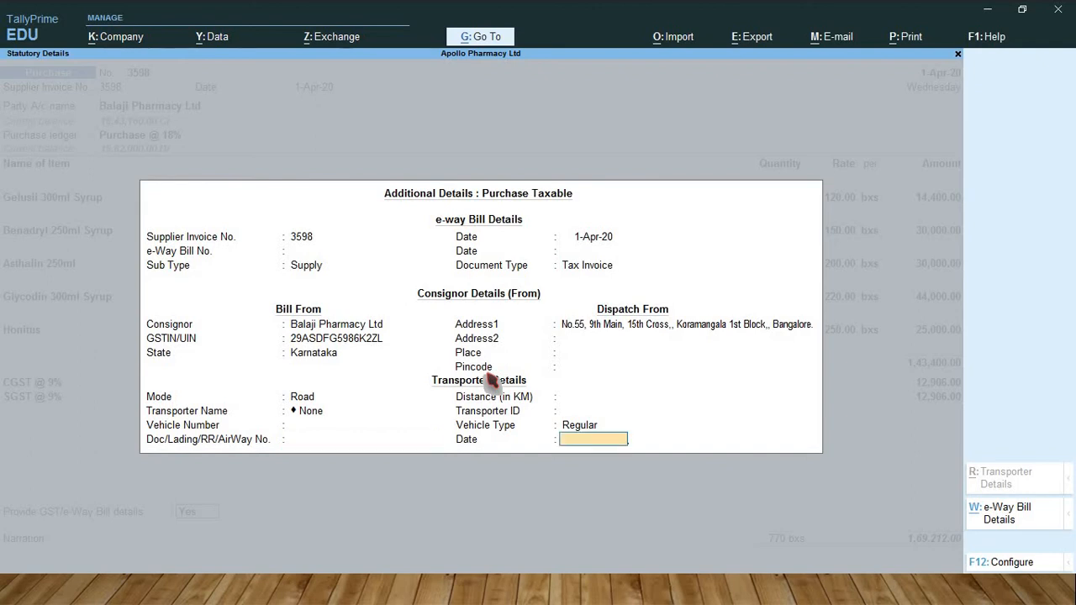
key(Return)
- Allocate the Balaji Pharmacy Ltd bill as new reference 3598 and save the purchase voucher
key(Return)
key(Return)
key(Return)
key(Return)
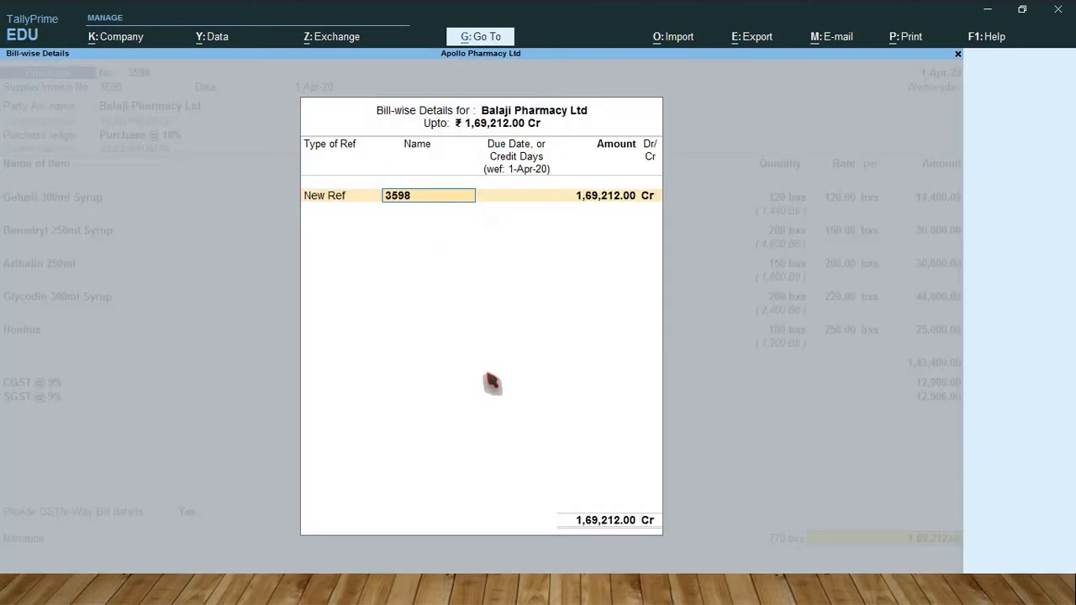
key(Return)
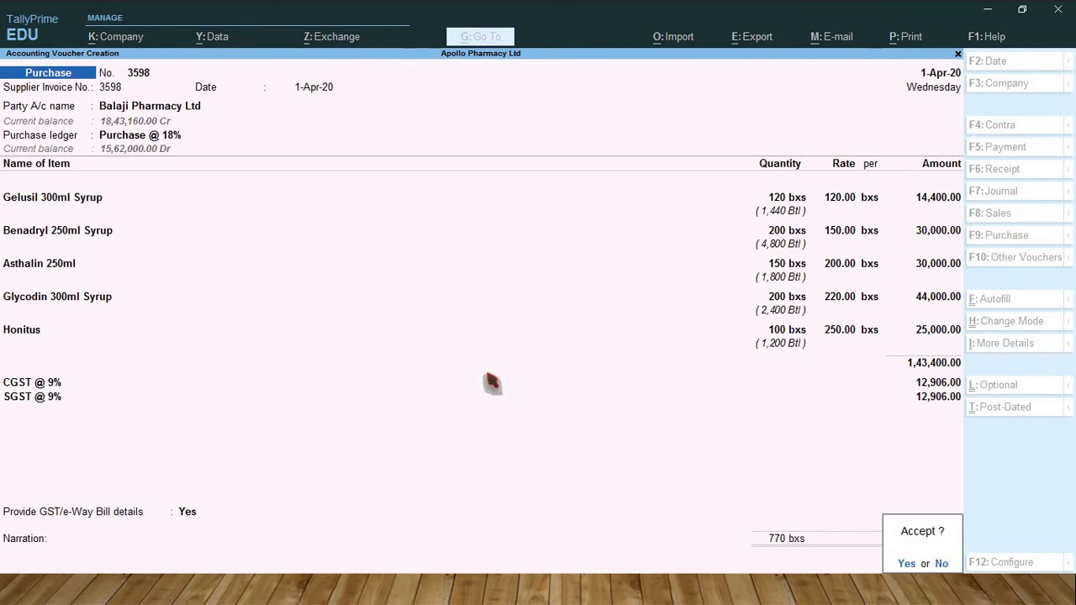
key(Return)
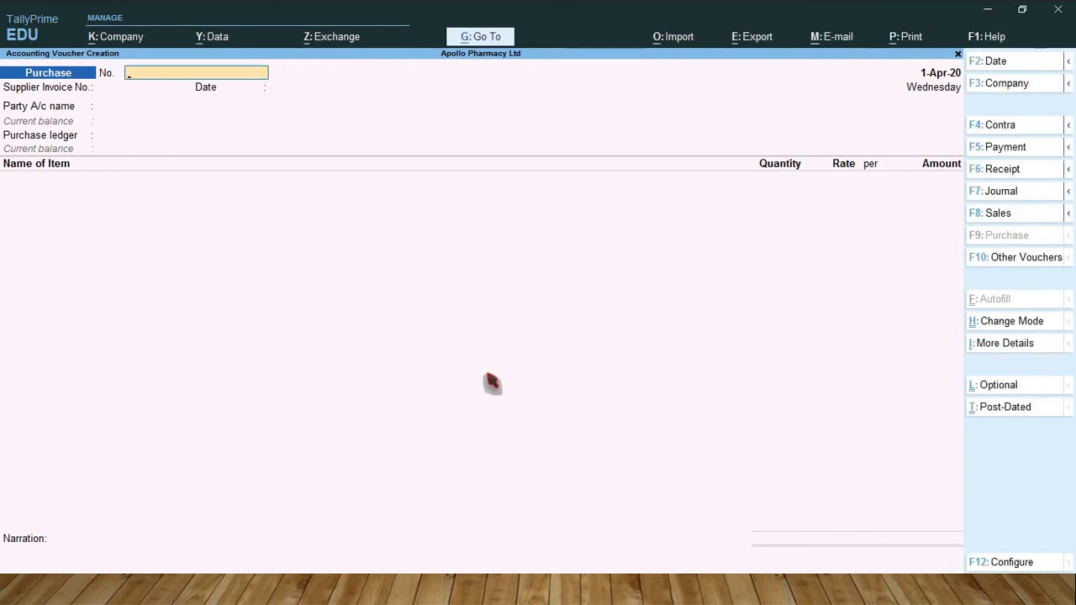
- Reopen the saved purchase voucher 3598 and examine its invoice in a zoomed print preview, including the batch and expiry details
key(Page_Up)
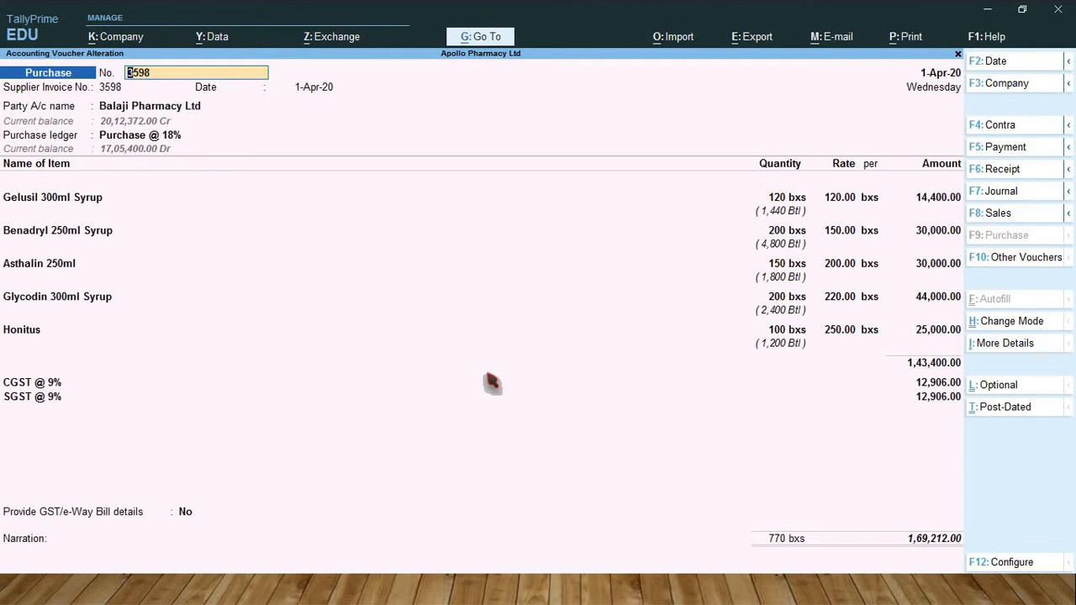
key(ctrl)
key(ctrl+p)
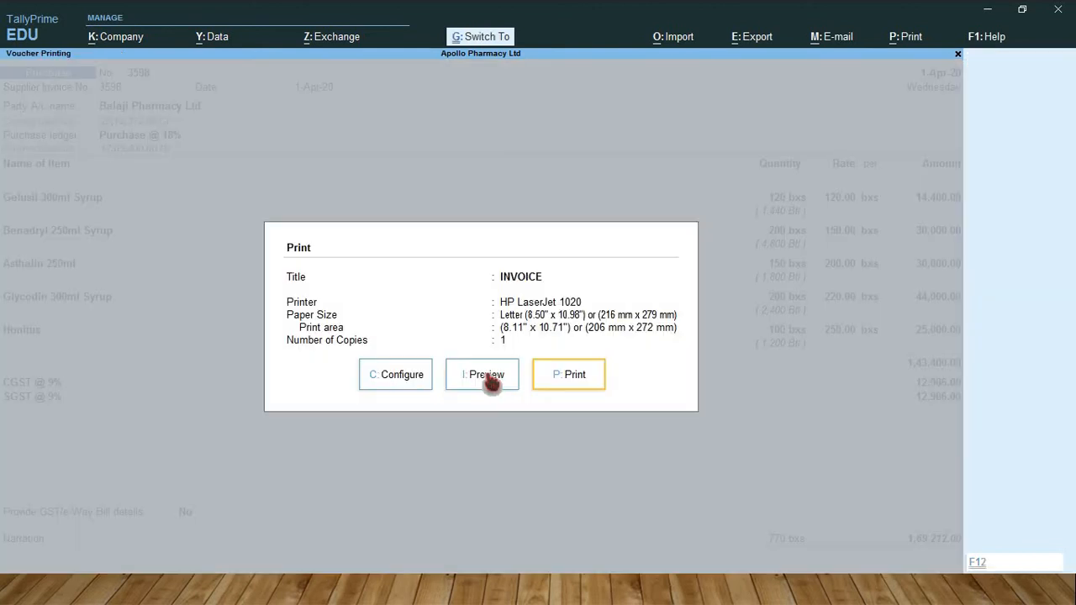
click(495, 378)
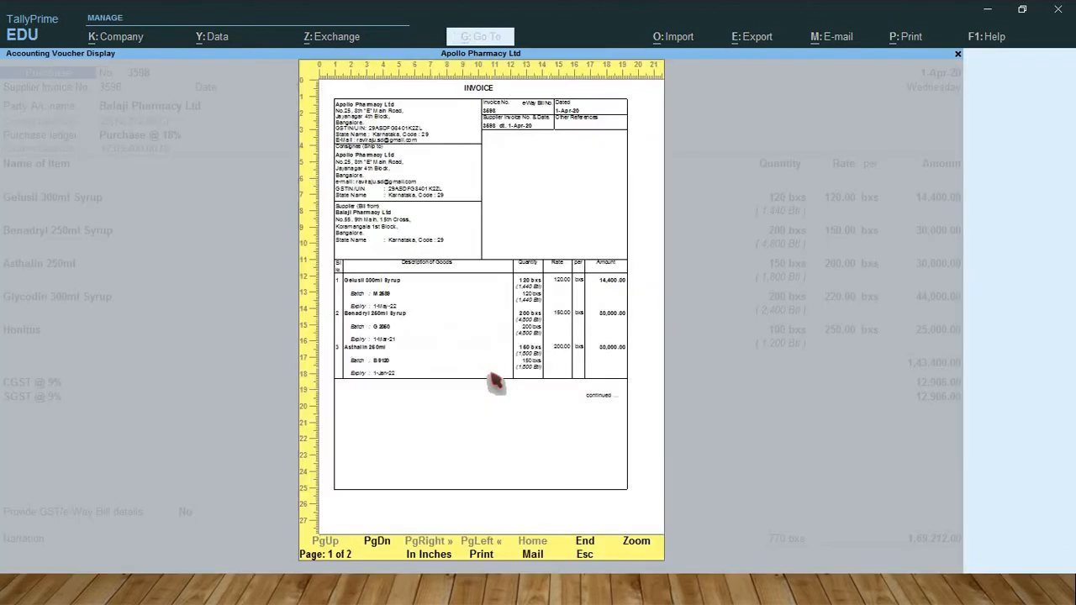
key(alt+z)
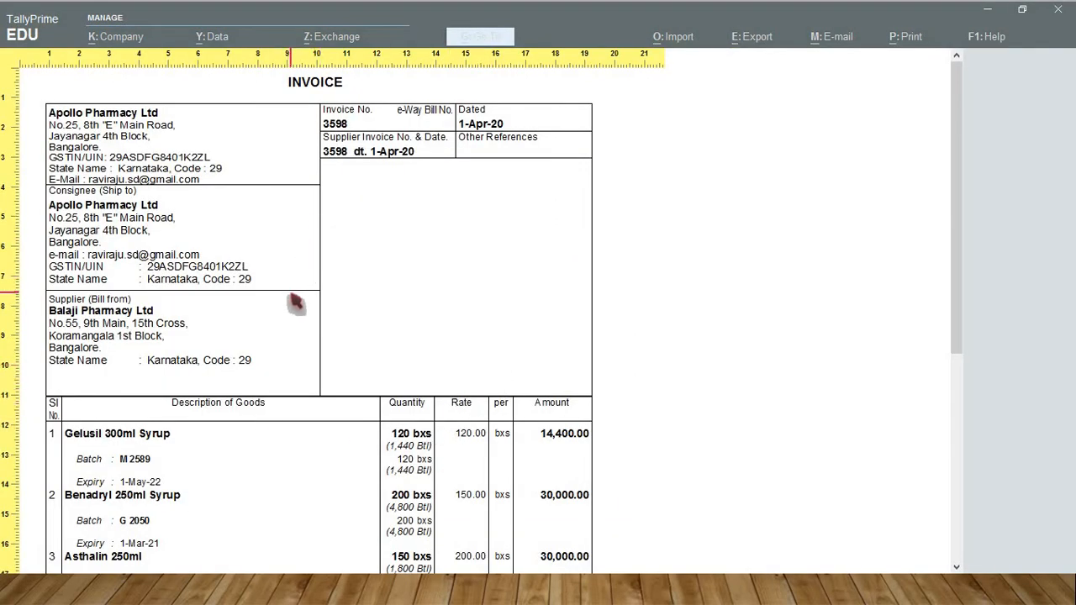
scroll(299, 304, down, 3)
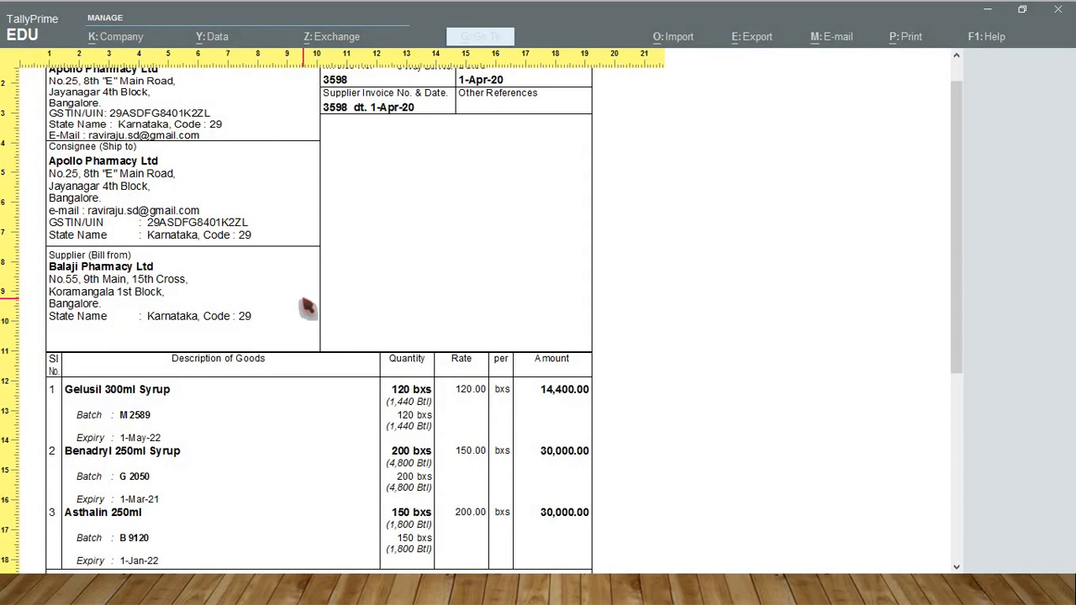
- Close the purchase invoice's print preview and print dialog, and quit altering the Balaji Pharmacy Ltd voucher
key(alt+z)
key(Escape)
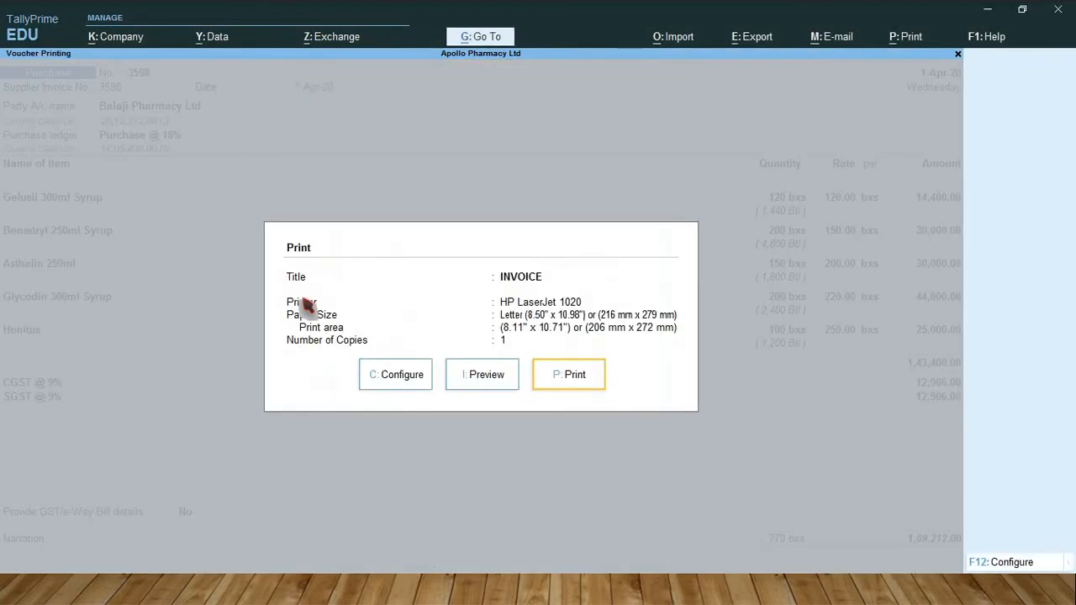
key(Escape)
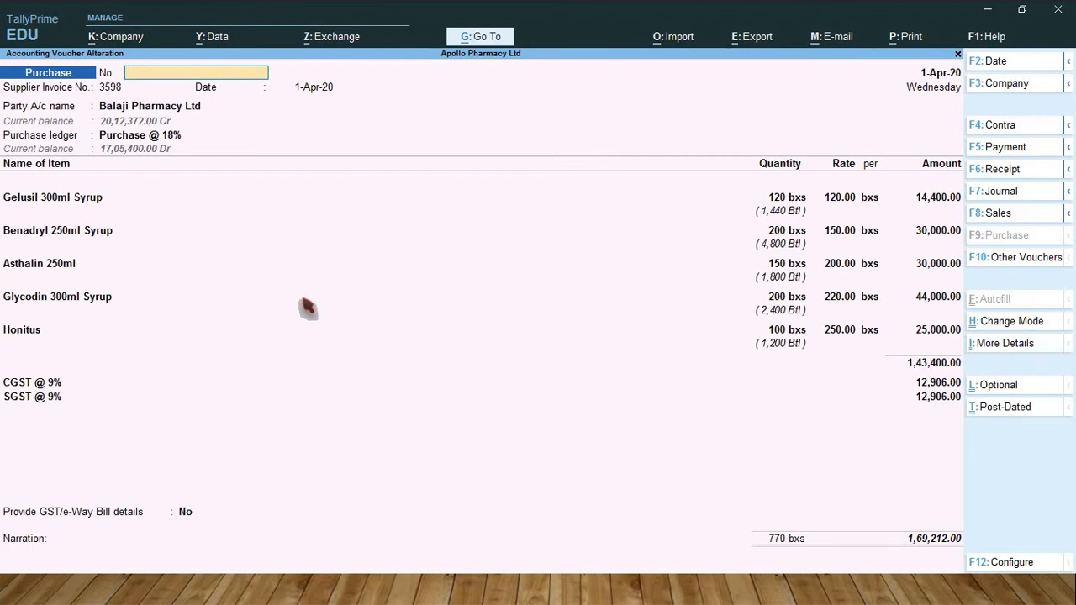
key(Escape)
key(y)
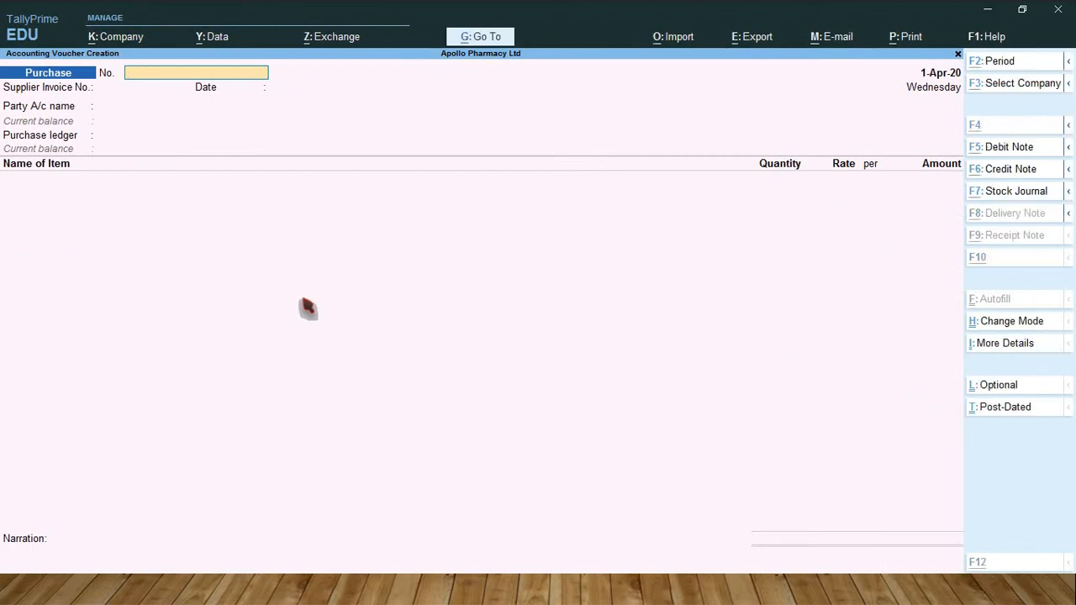
- Check the Ganesh Medical Store sale in the transaction slides and start a sales voucher numbered 3598
key(alt+Tab)
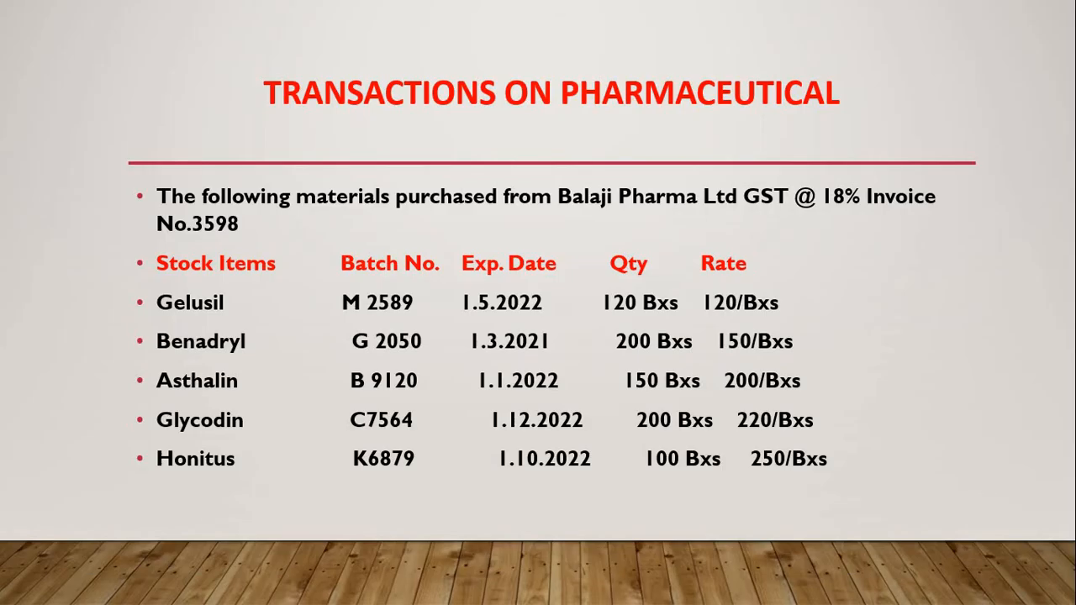
key(Right)
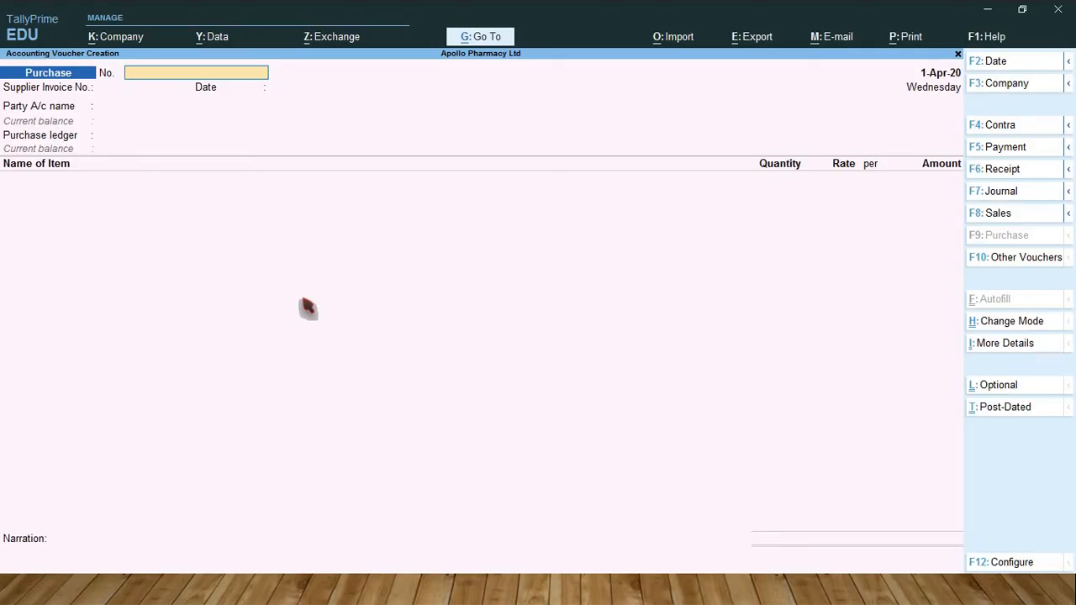
key(F8)
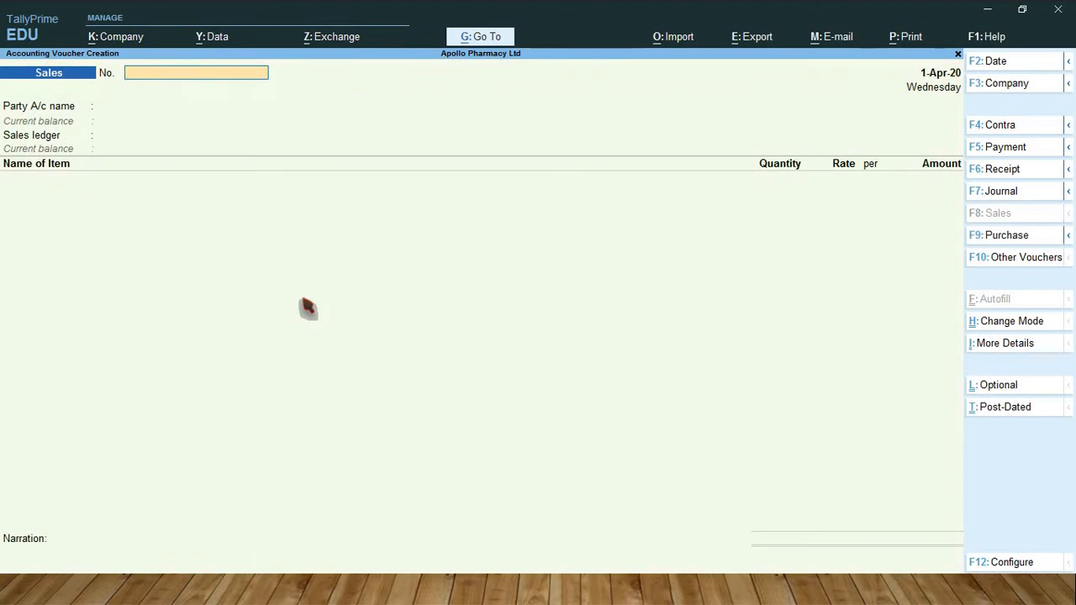
text(3598)
key(Return)
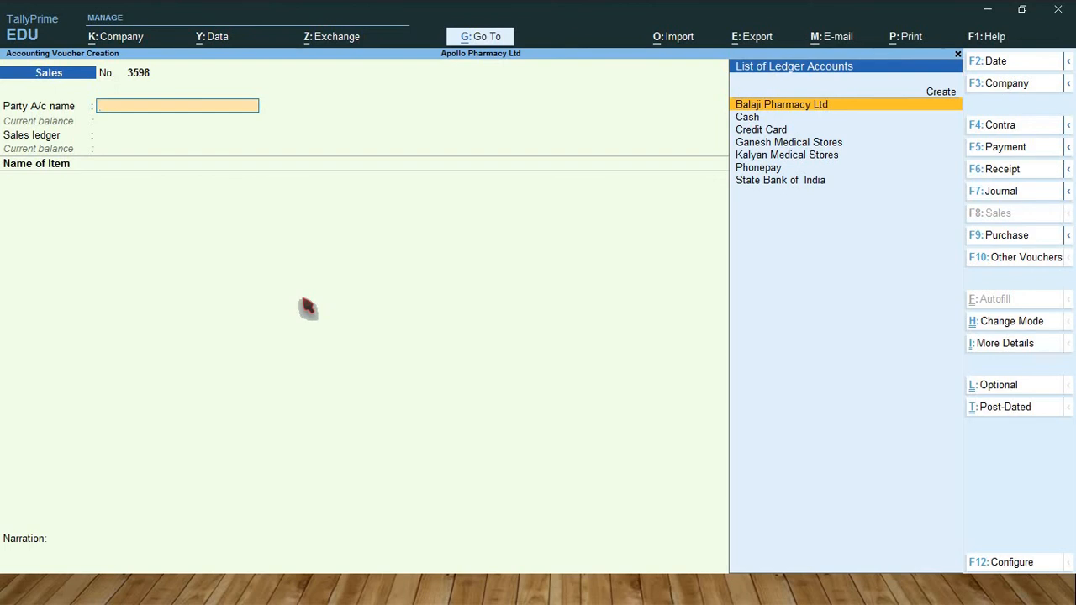
- Choose Ganesh Medical Stores as the party account and leave all dispatch details blank
key(Down)
key(Down)
key(Down)
key(Return)
key(Return)
key(Return)
key(Return)
key(Return)
key(Return)
key(Return)
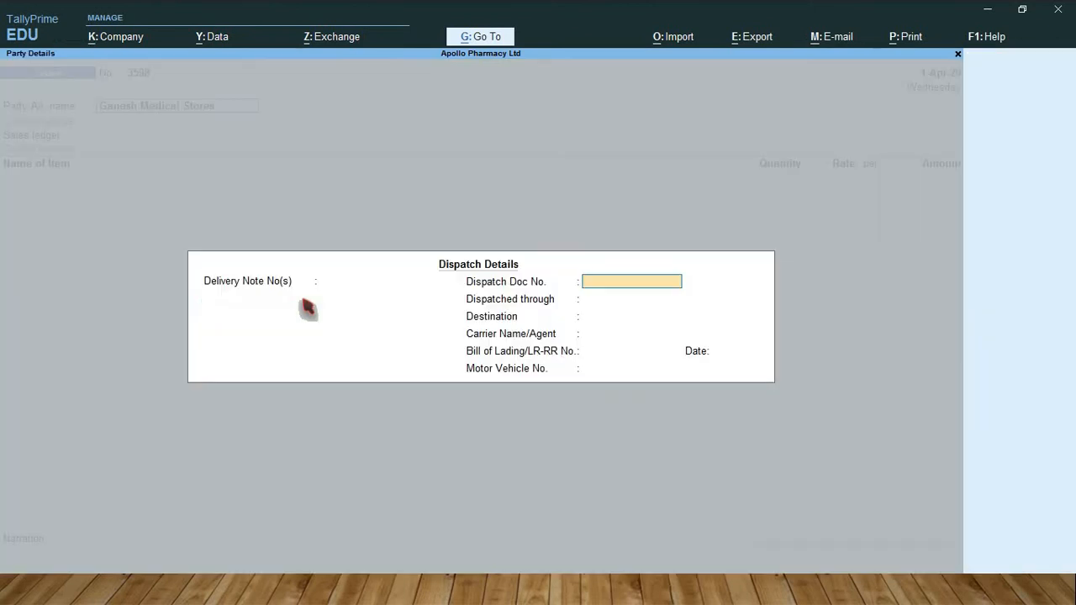
key(Return)
key(Return)
key(Return)
key(Return)
key(Return)
key(Return)
key(Return)
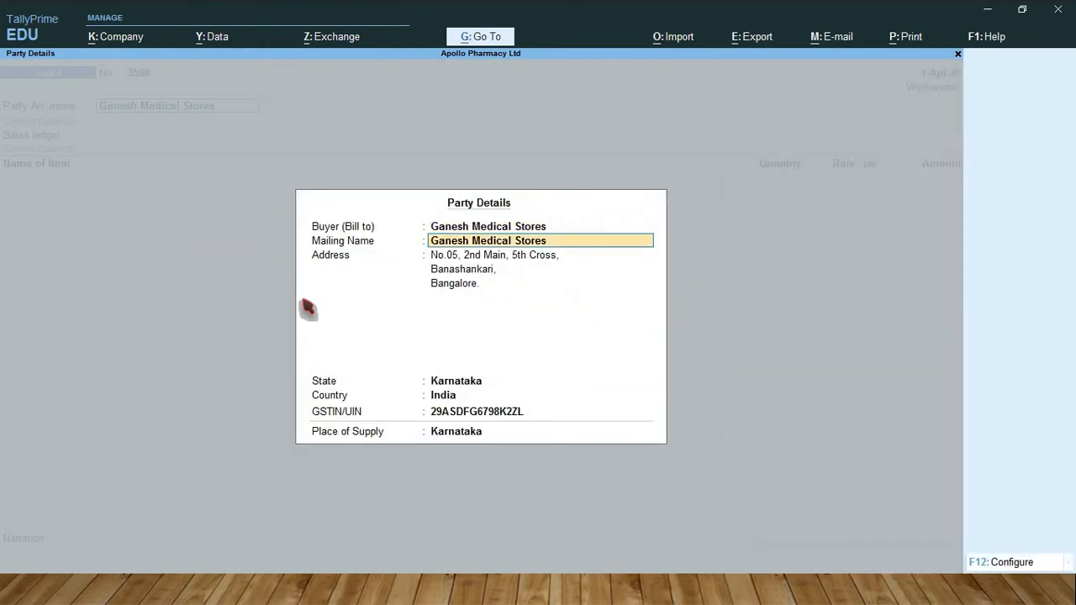
- Accept the buyer's default party details and choose Sales @ 18% as the sales ledger
key(Return)
key(Return)
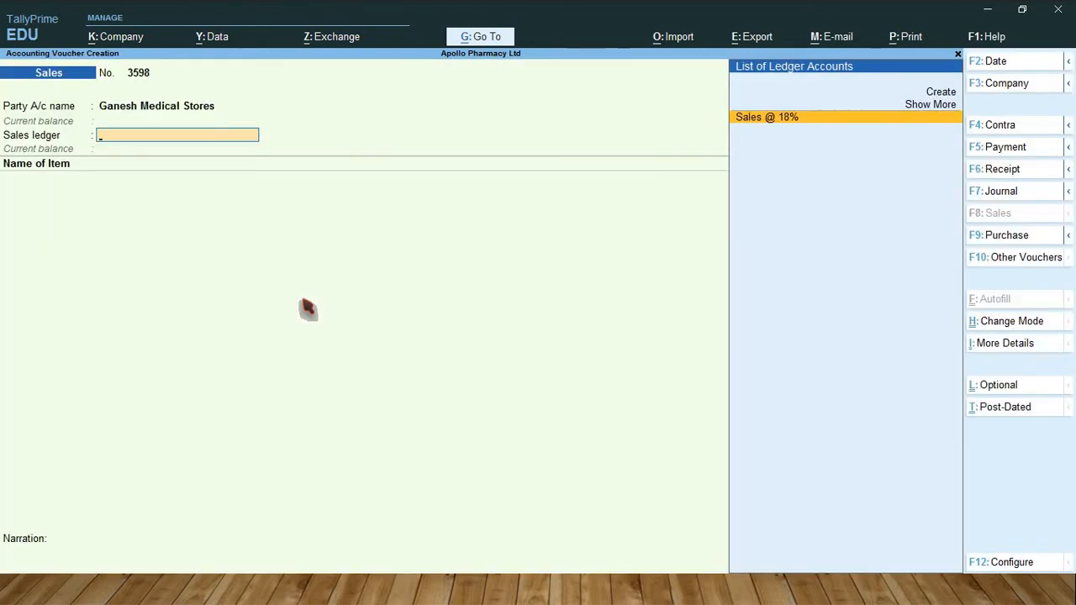
key(Return)
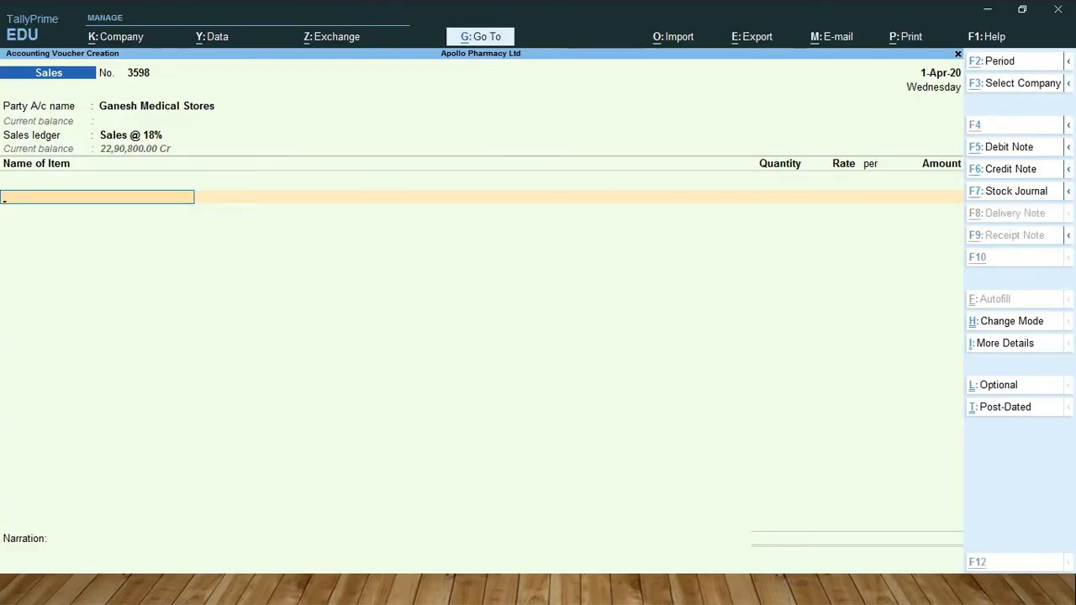
- Add Glycodin 300ml Syrup as the first item from batch C 7564, with quantity 110 bxs at rate 180
key(alt+Tab)
key(alt+Tab)
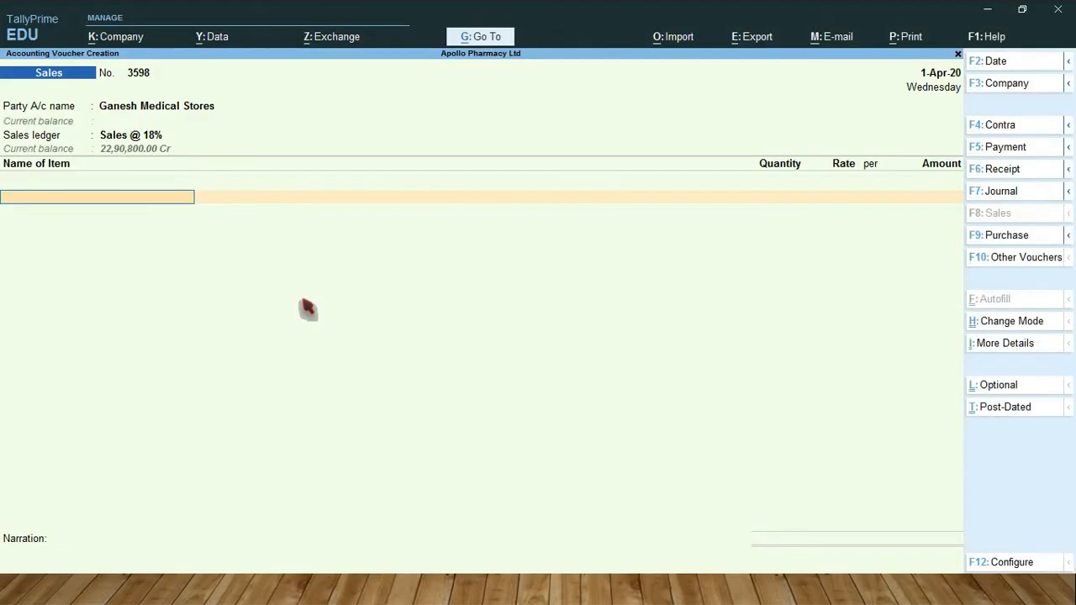
text(Gl)
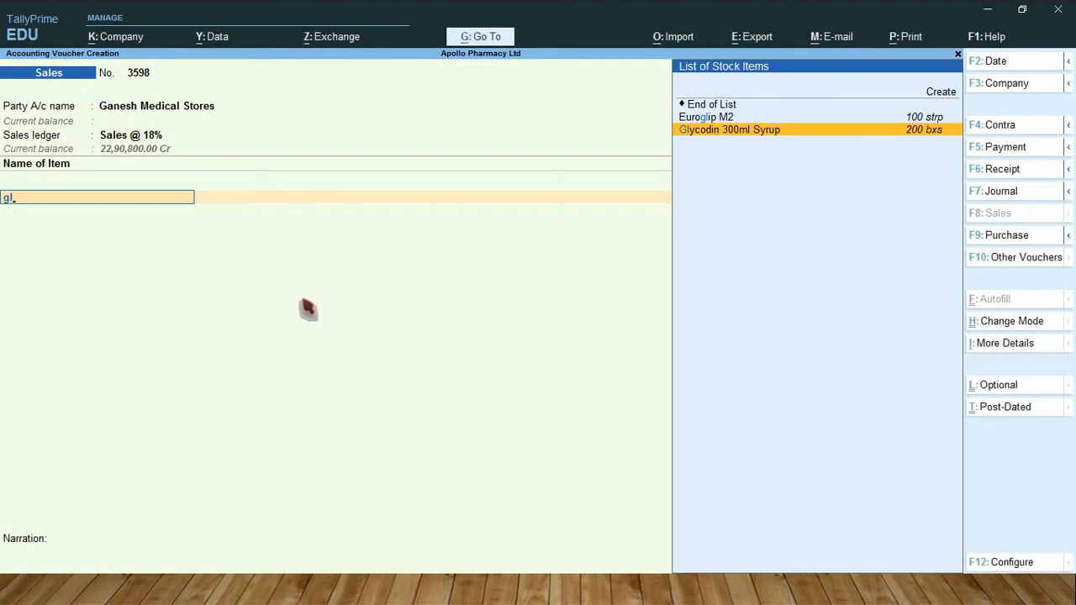
key(Return)
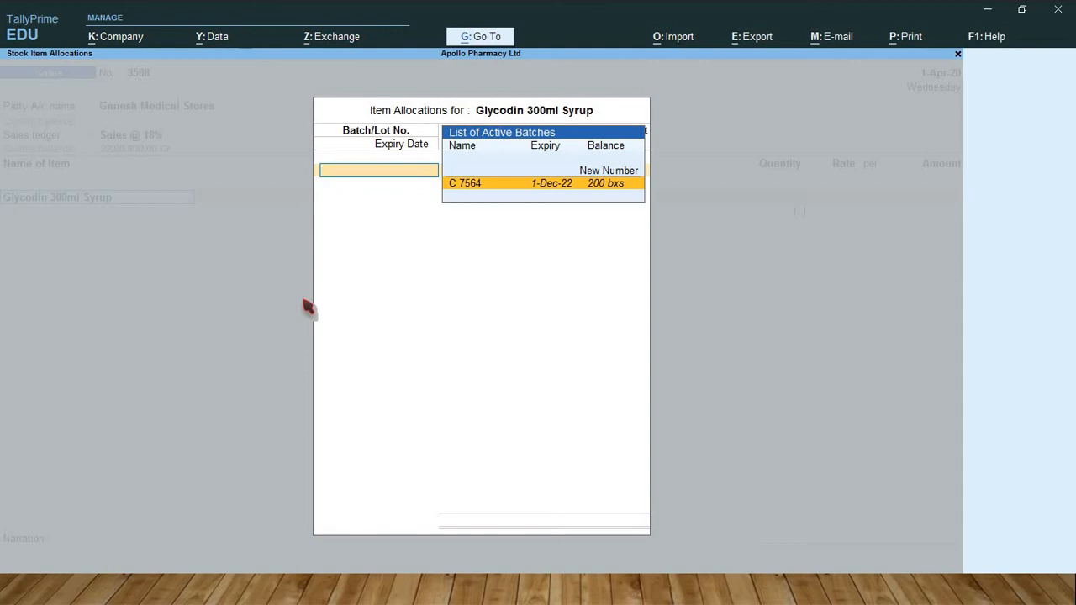
key(Return)
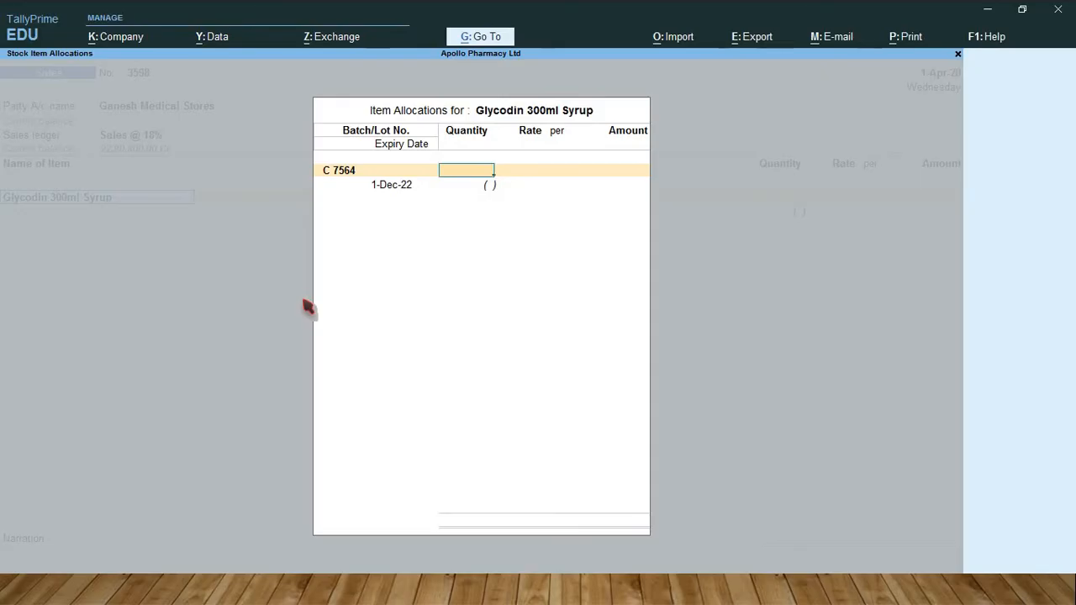
text(110)
key(Return)
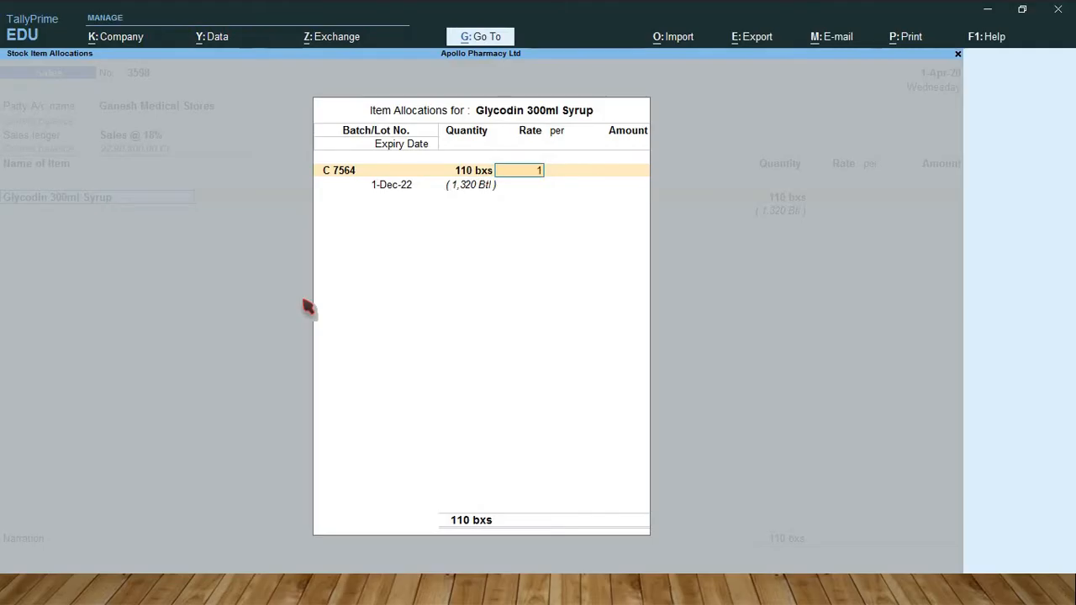
text(180)
key(Return)
key(Return)
key(Return)
key(Return)
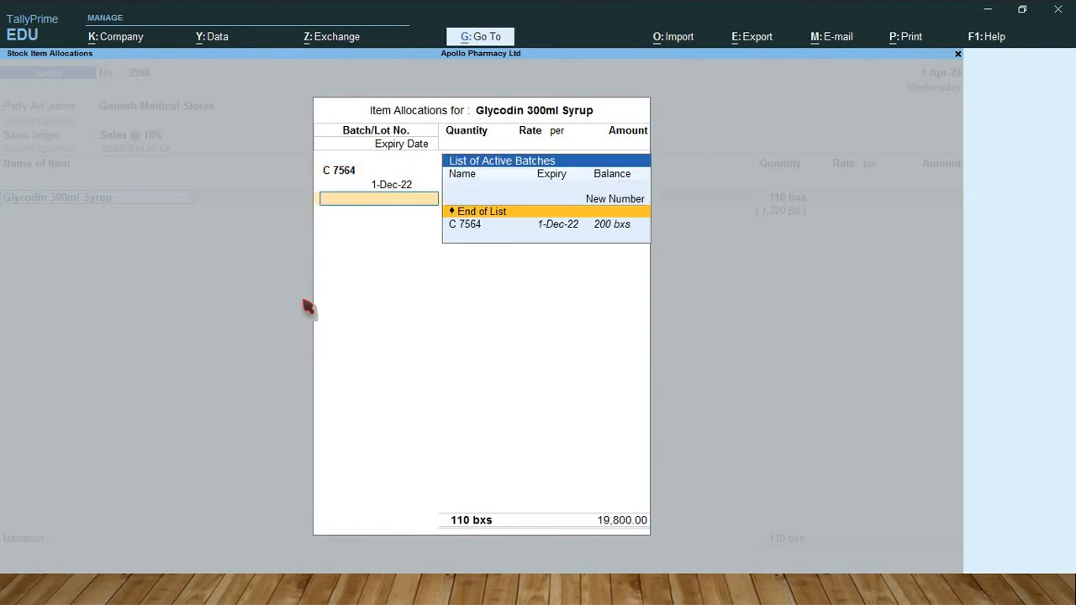
key(Return)
key(Return)
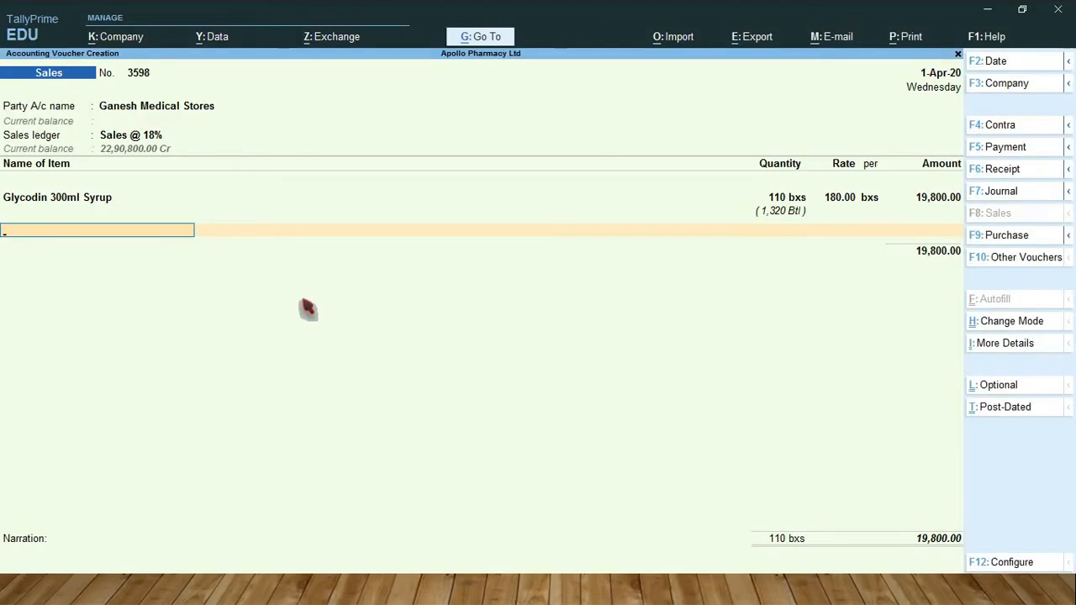
- Add Benadryl 250ml Syrup from batch G 2050 to the sale, with quantity 190 bxs at rate 225
text(Bena)
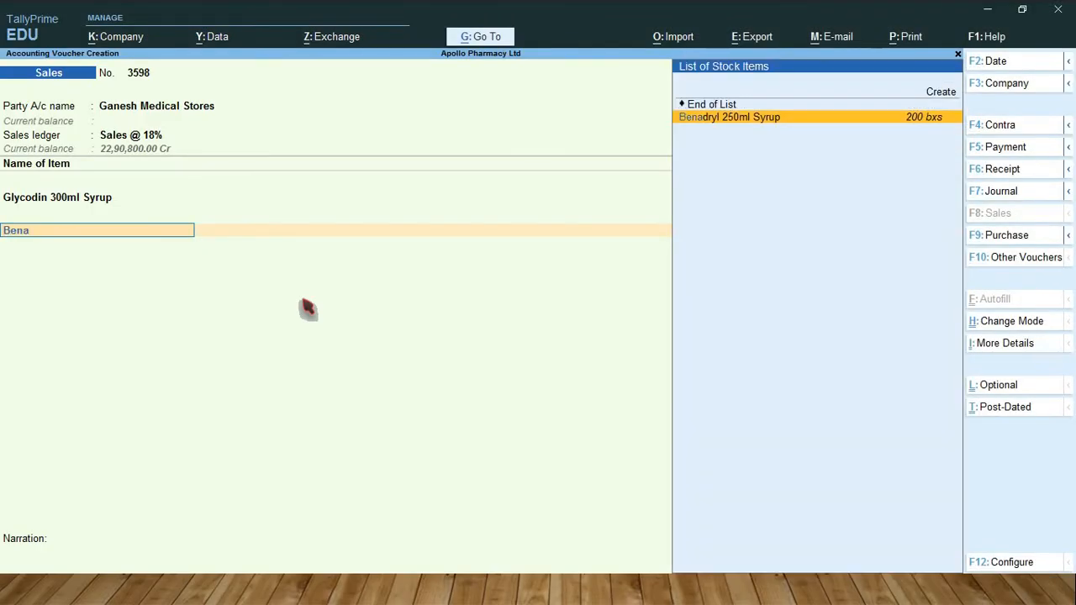
key(Return)
key(Return)
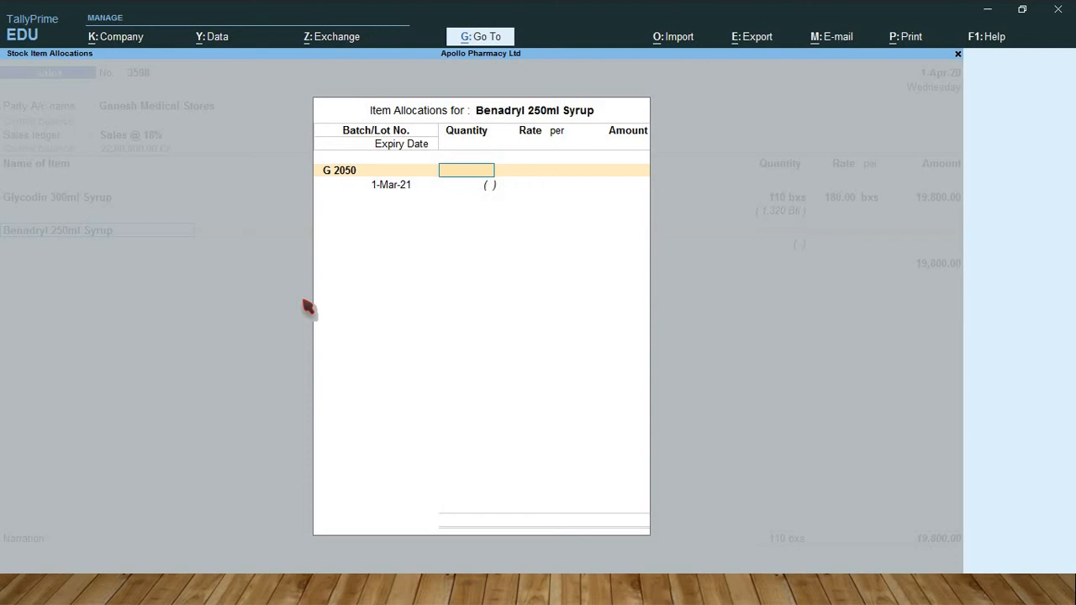
text(190)
key(Return)
text(22)
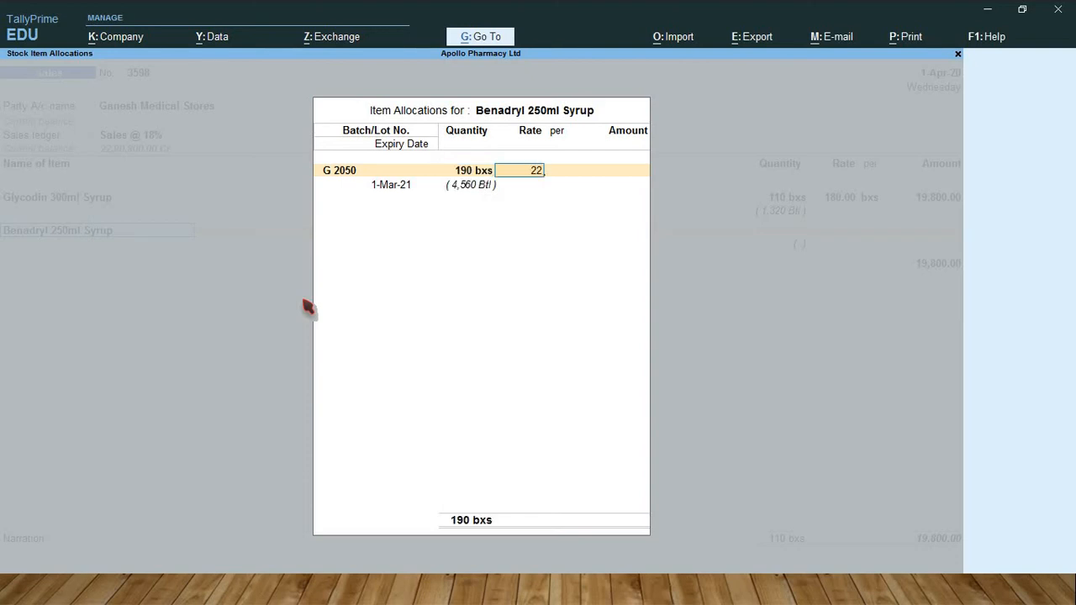
text(5)
key(Return)
key(Return)
key(Return)
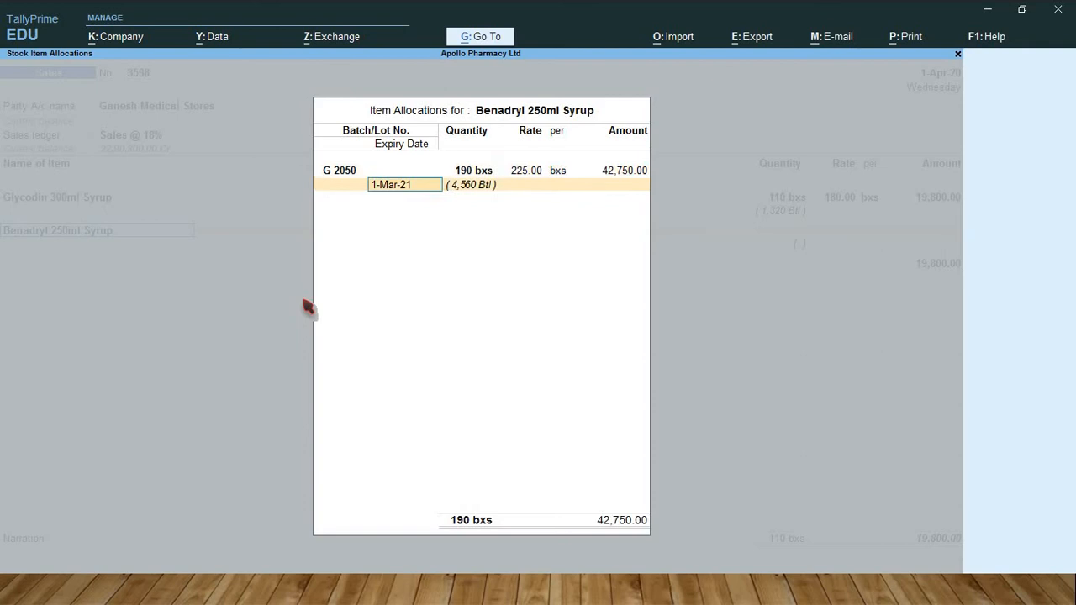
key(Return)
key(Return)
key(Return)
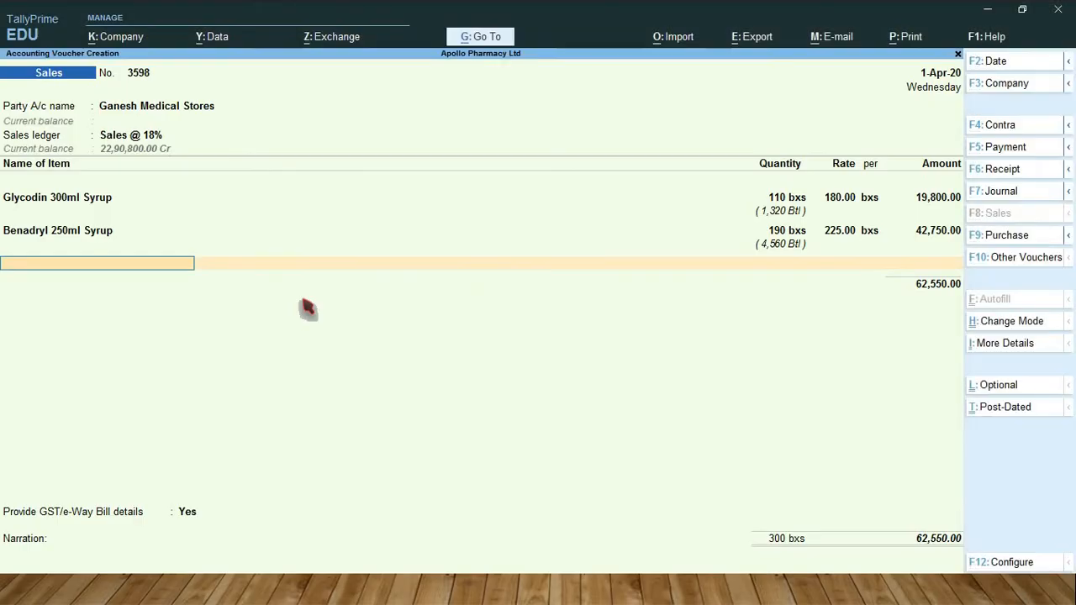
- Add Asthalin 250ml from batch B 9120 to the sale, with quantity 140 bxs at rate 300
text(Ast)
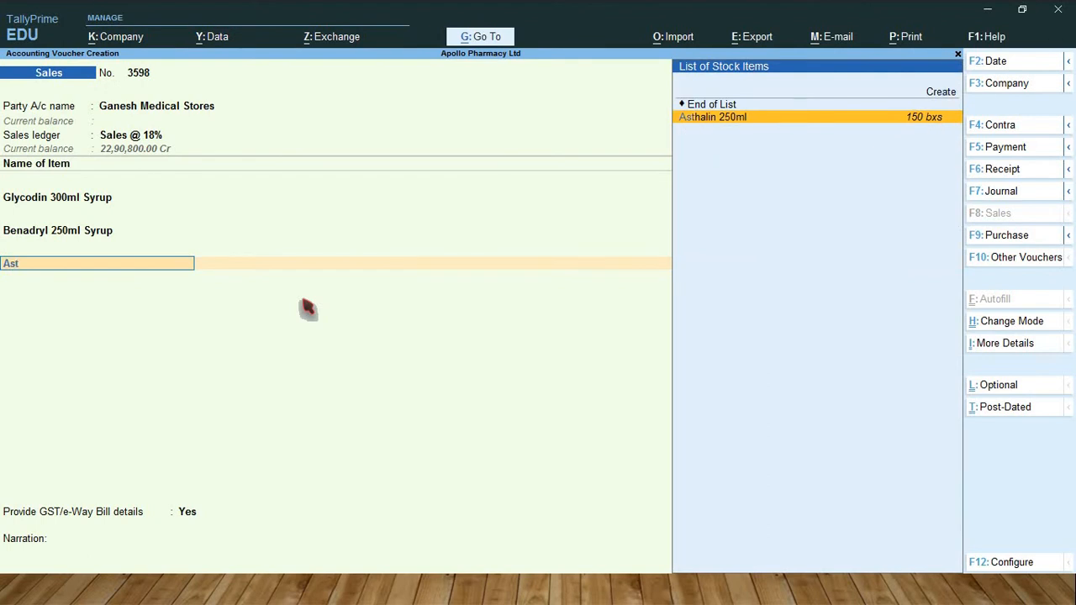
key(Return)
key(Return)
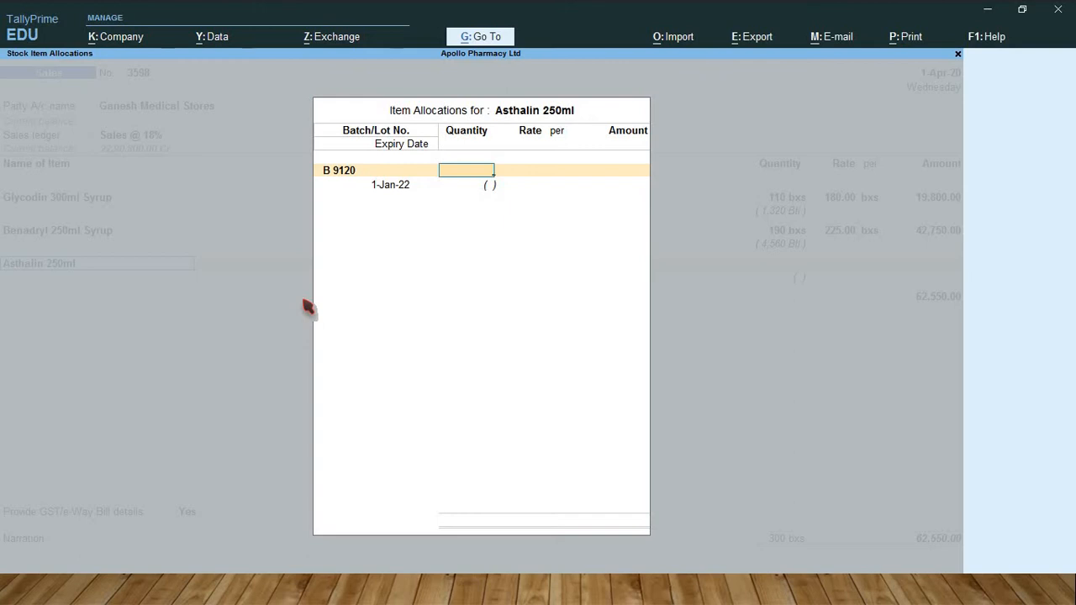
text(140)
key(Return)
text(300)
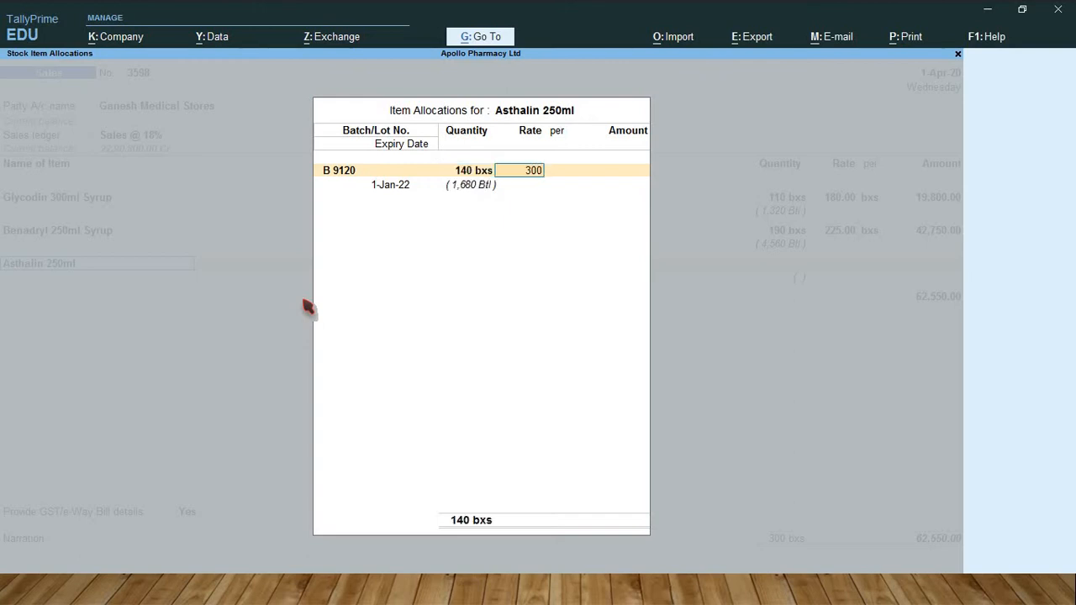
key(Return)
key(Return)
key(Return)
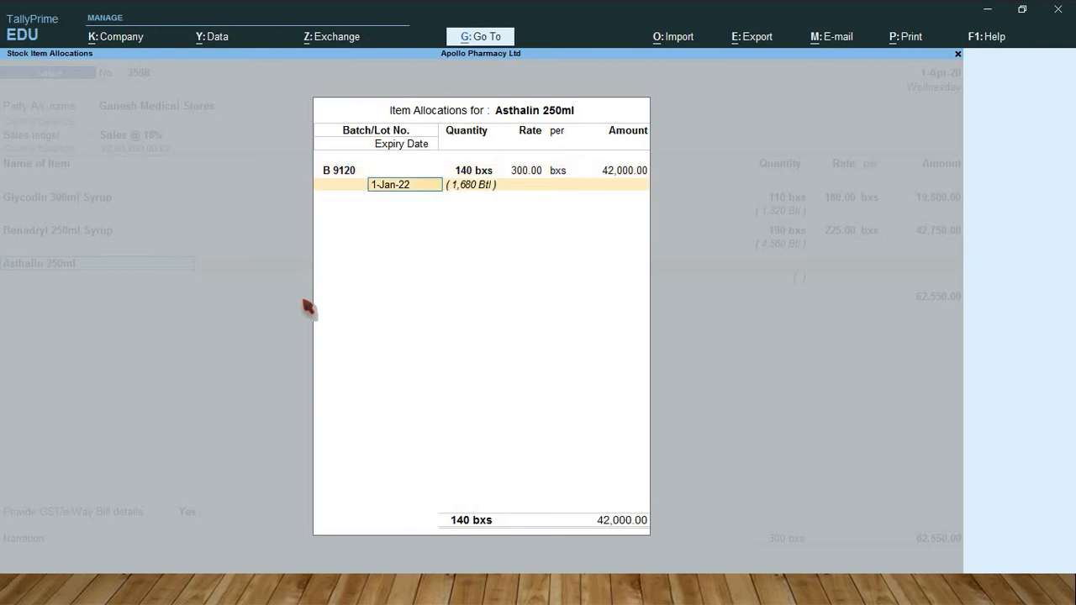
key(Return)
key(Return)
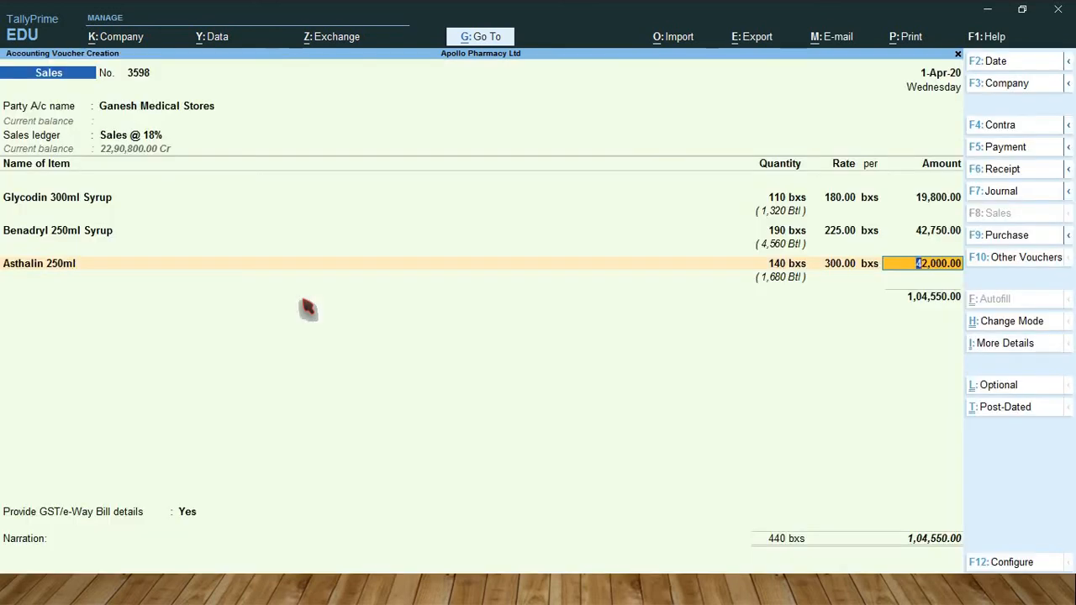
key(Return)
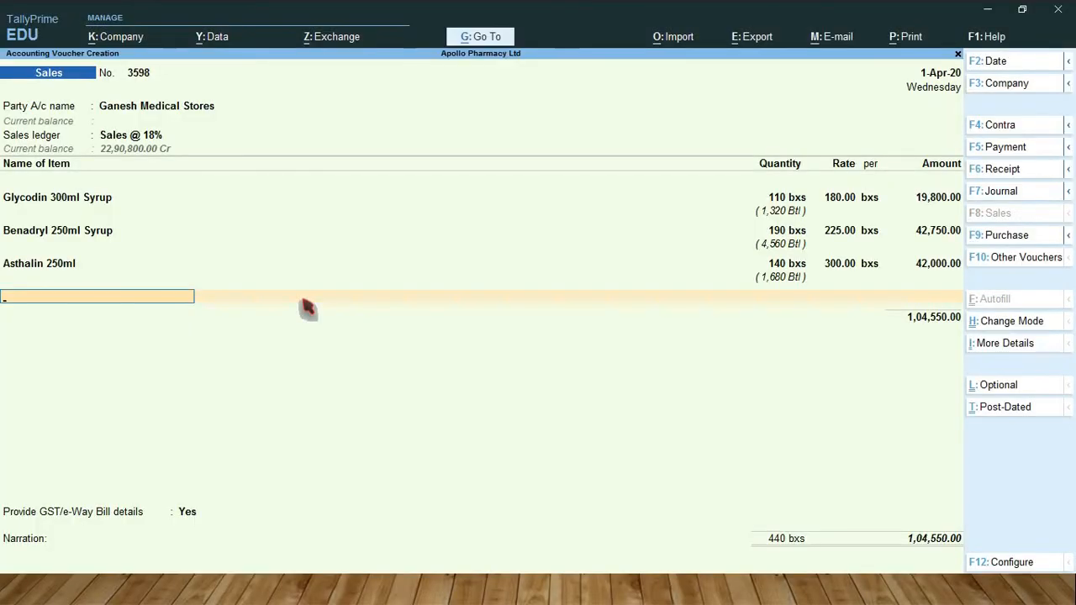
- Add Glycodin 300ml Syrup from batch C 7564 as the fourth item, with quantity 190 bxs at rate 330
text(Gly)
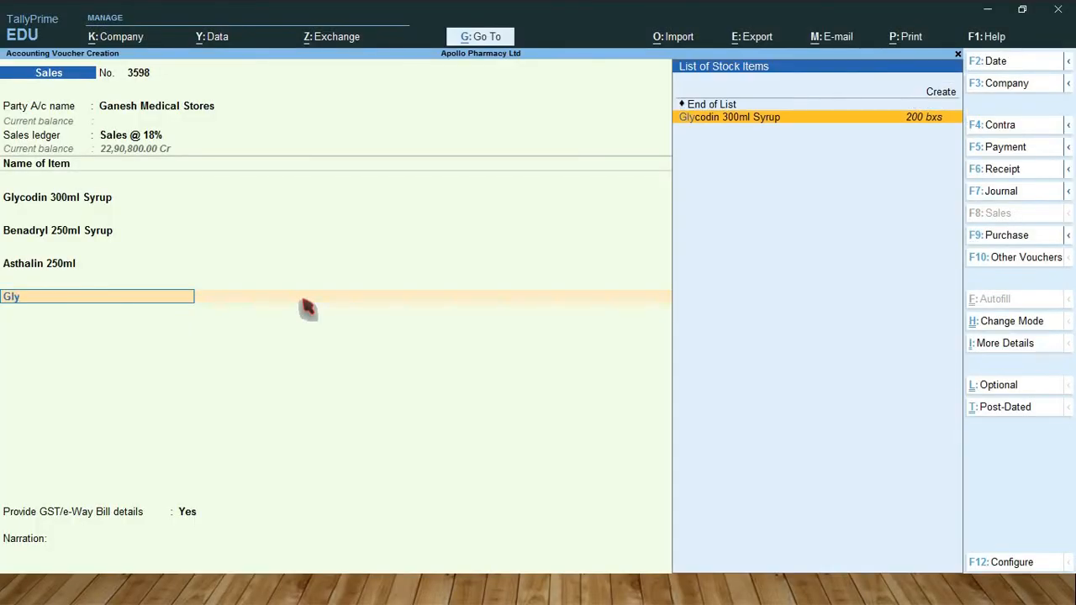
key(Return)
key(Return)
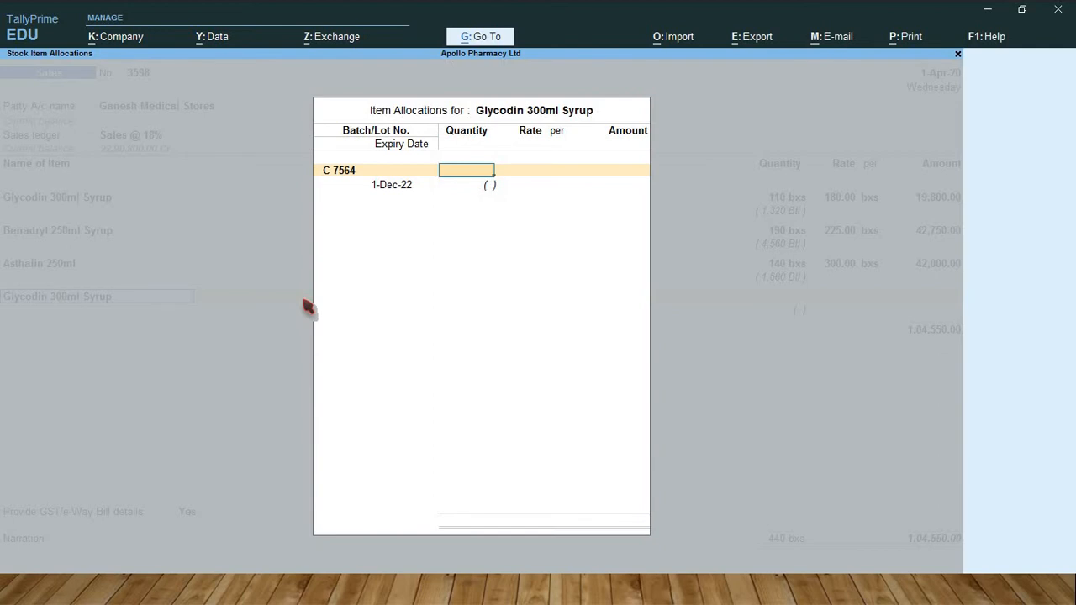
text(190)
key(Return)
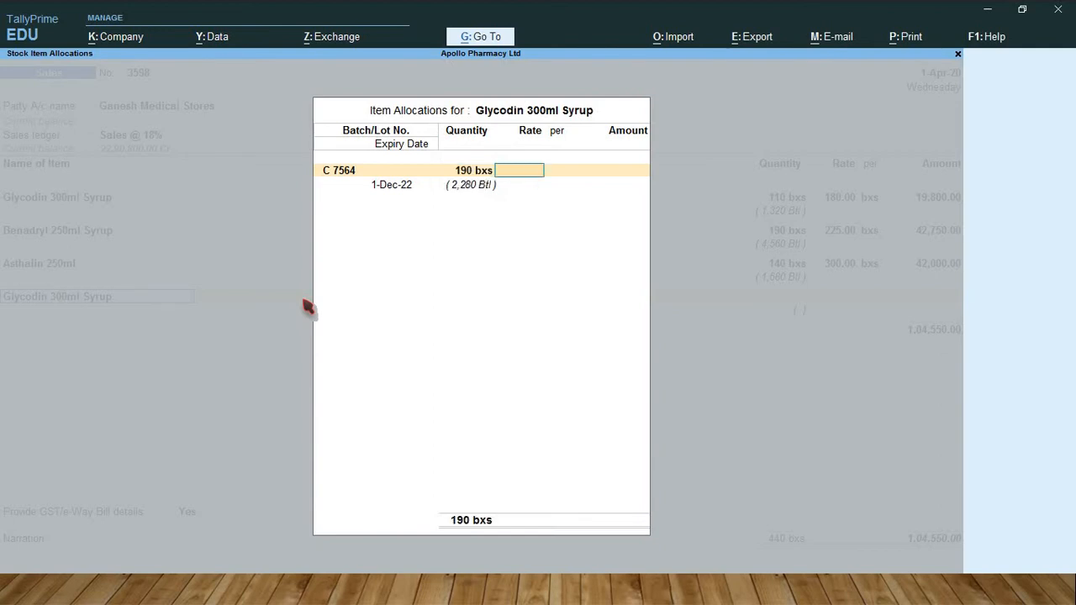
text(330)
key(Return)
key(Return)
key(Return)
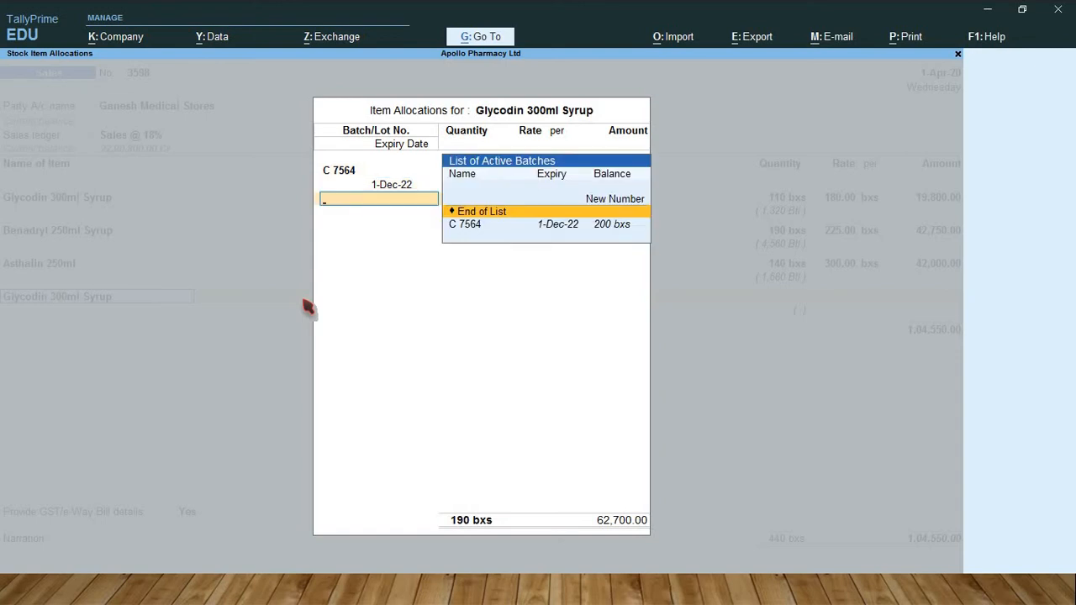
key(Return)
key(Return)
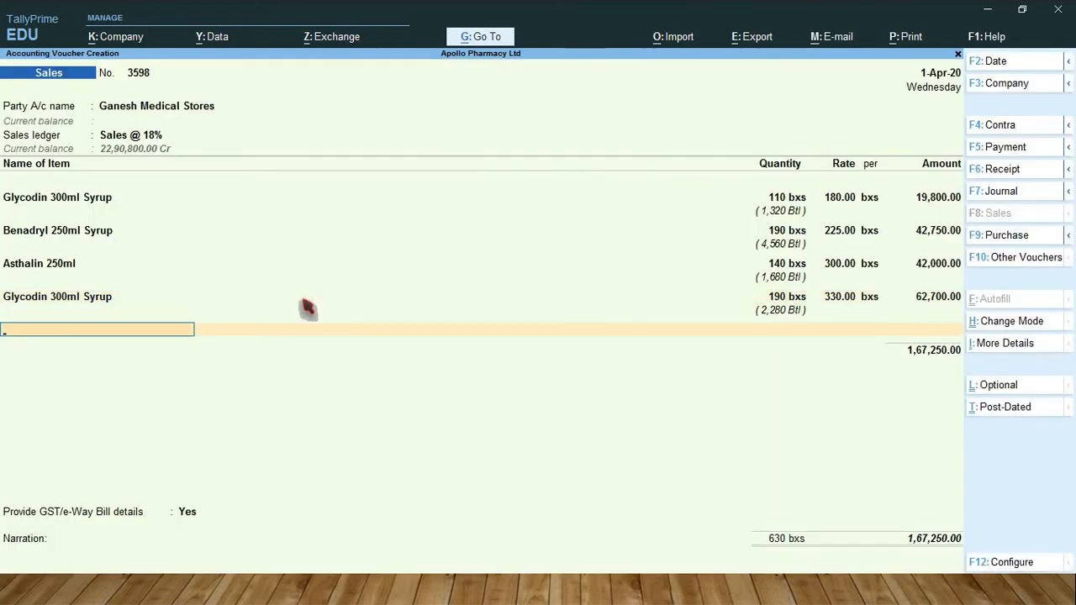
- Add Honitus as the fifth item of the sale and allocate it from batch K 6879
key(alt+Tab)
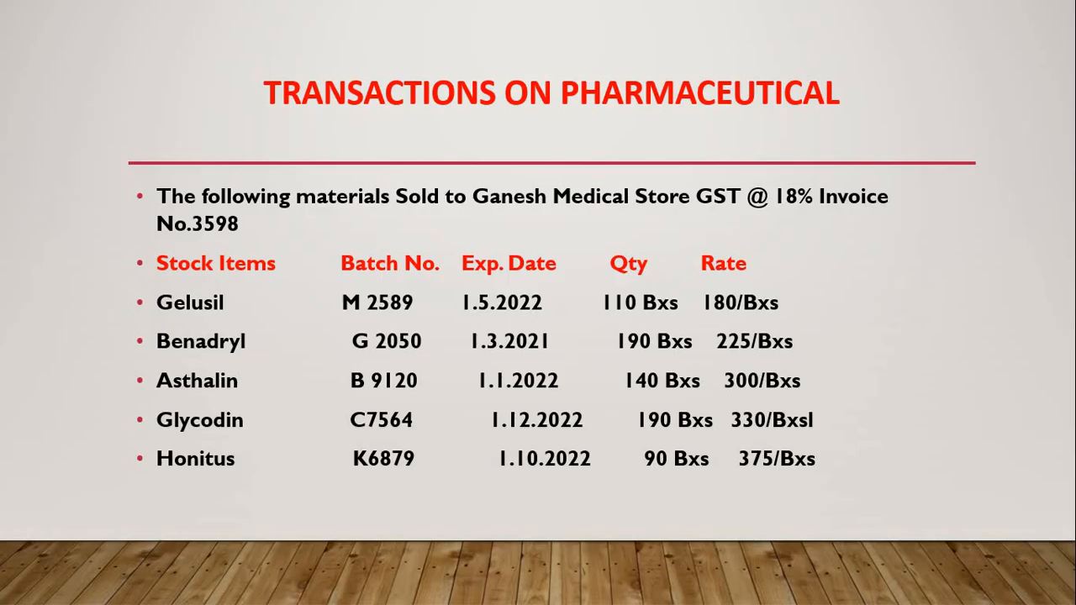
key(alt+Tab)
text(H)
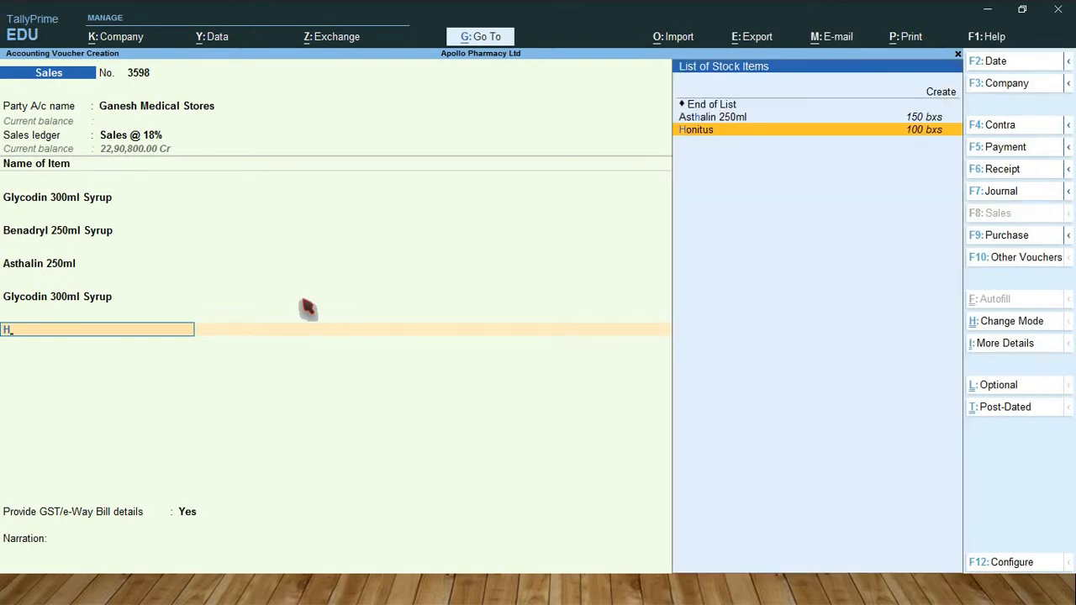
text(oni)
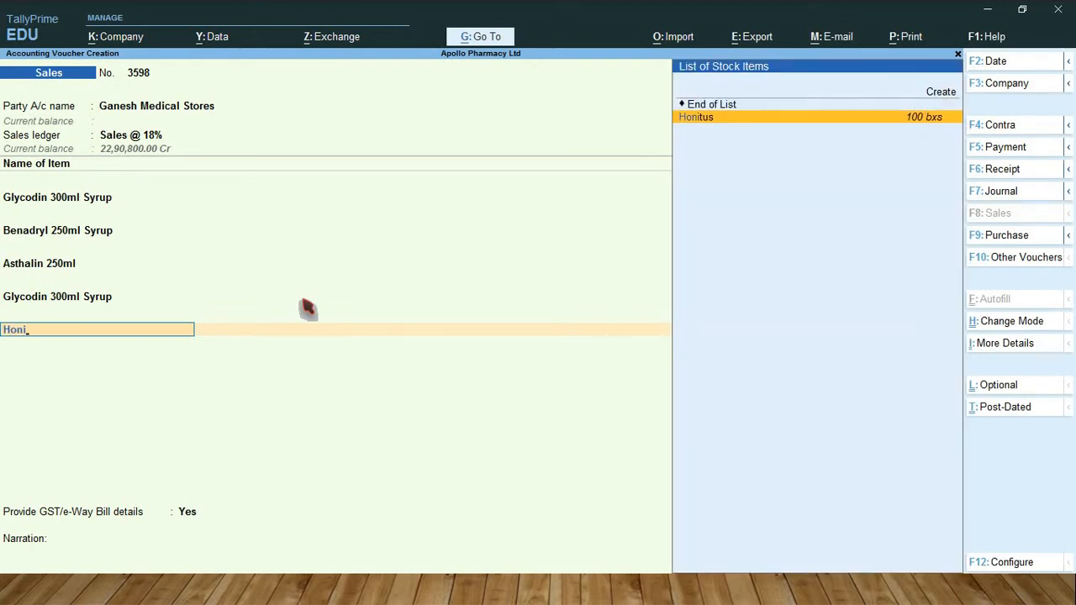
key(Return)
key(Return)
- Set the Honitus quantity to 90 bxs and its rate to 375 per bxs, keeping the batch's expiry date
key(alt+Tab)
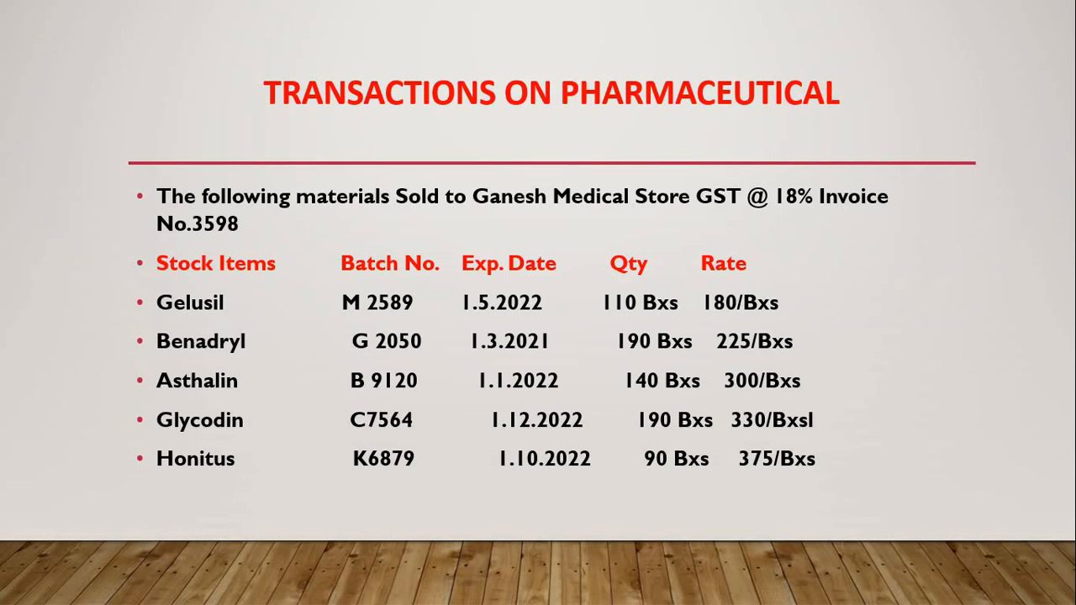
key(alt+Tab)
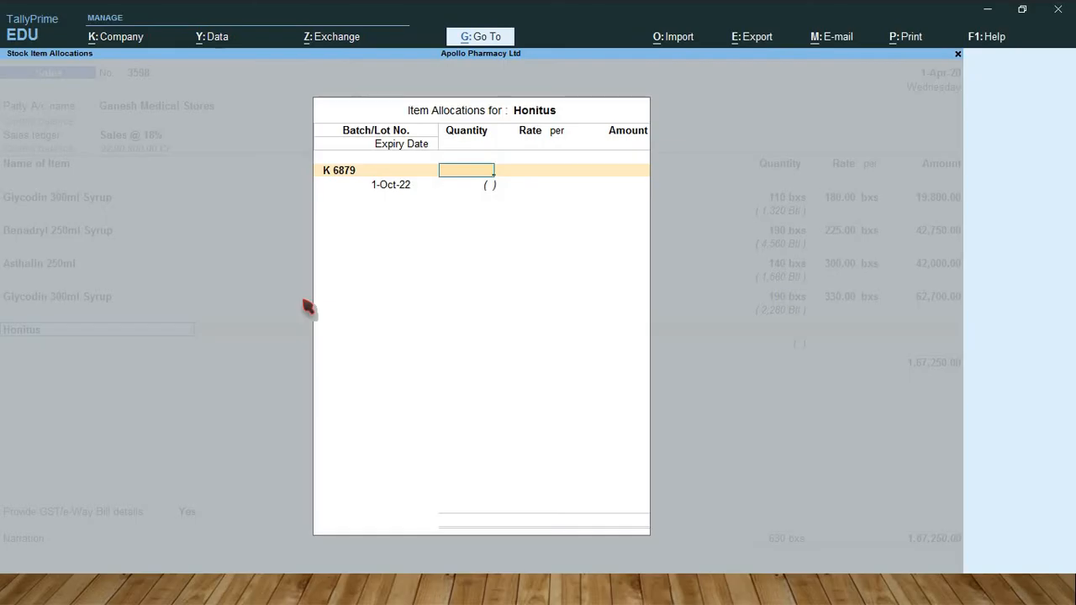
text(90)
key(Return)
key(alt+Tab)
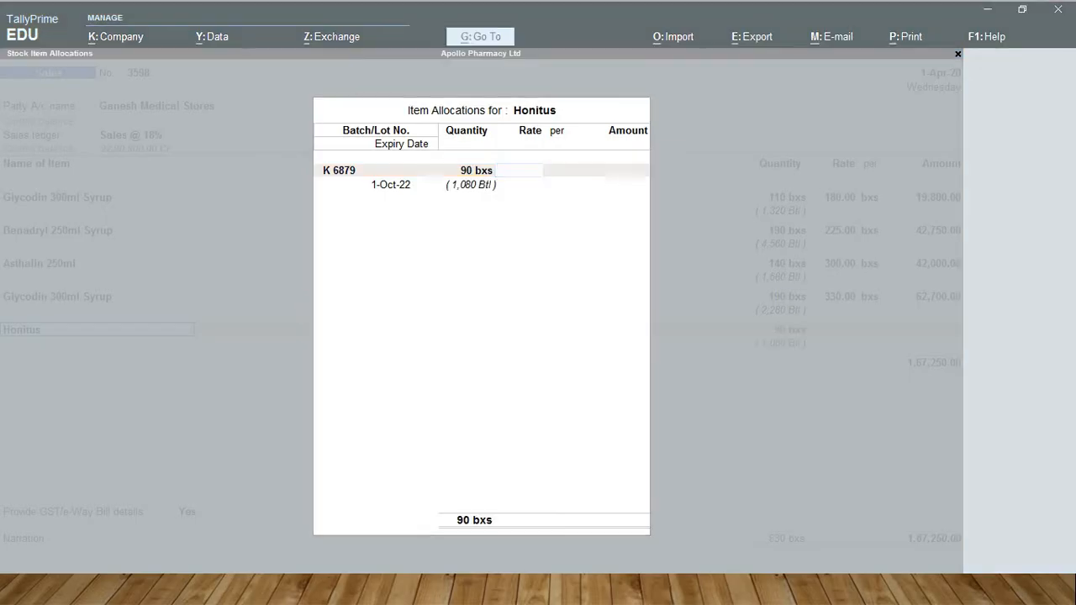
key(alt+Tab)
text(375)
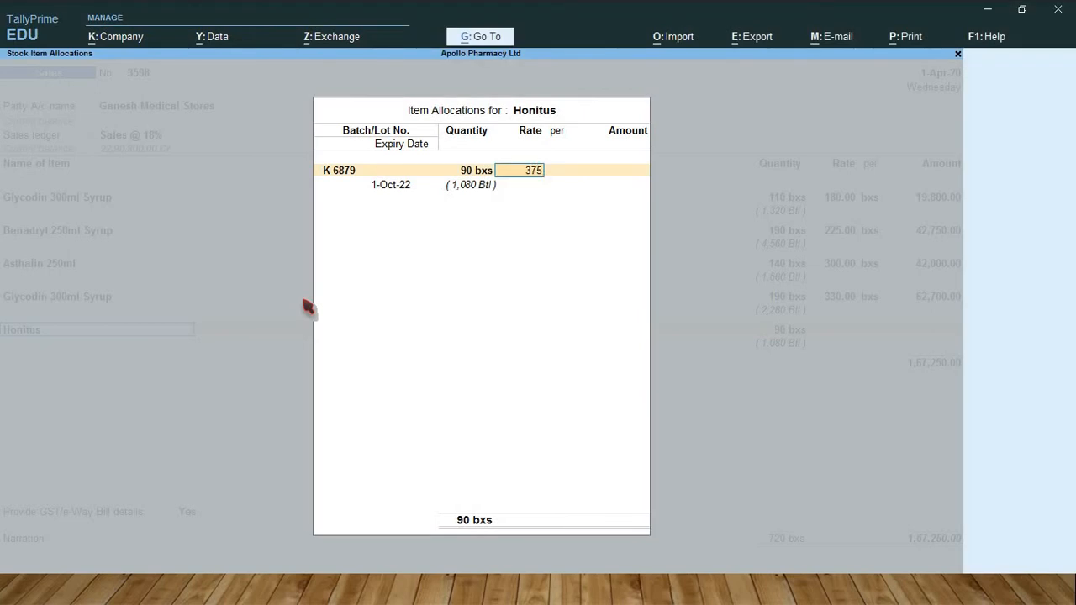
key(Return)
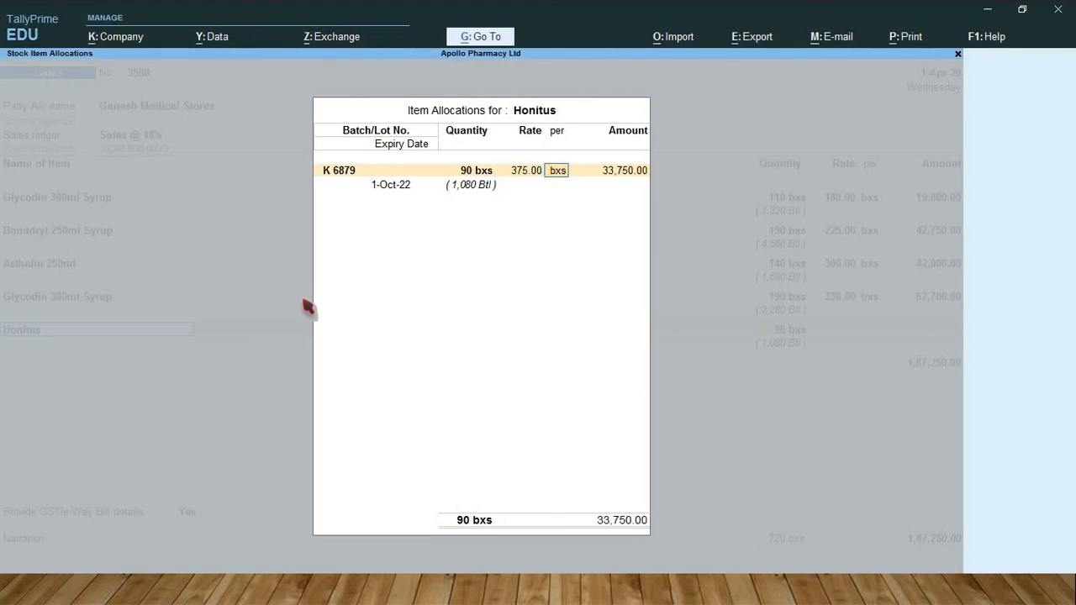
key(Return)
key(Return)
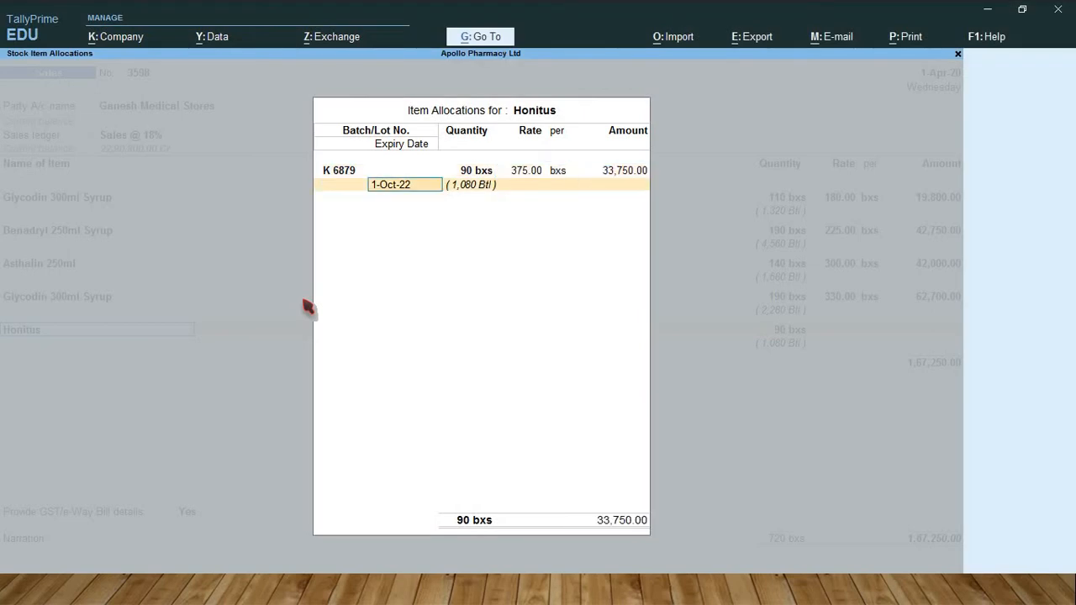
key(Return)
key(Return)
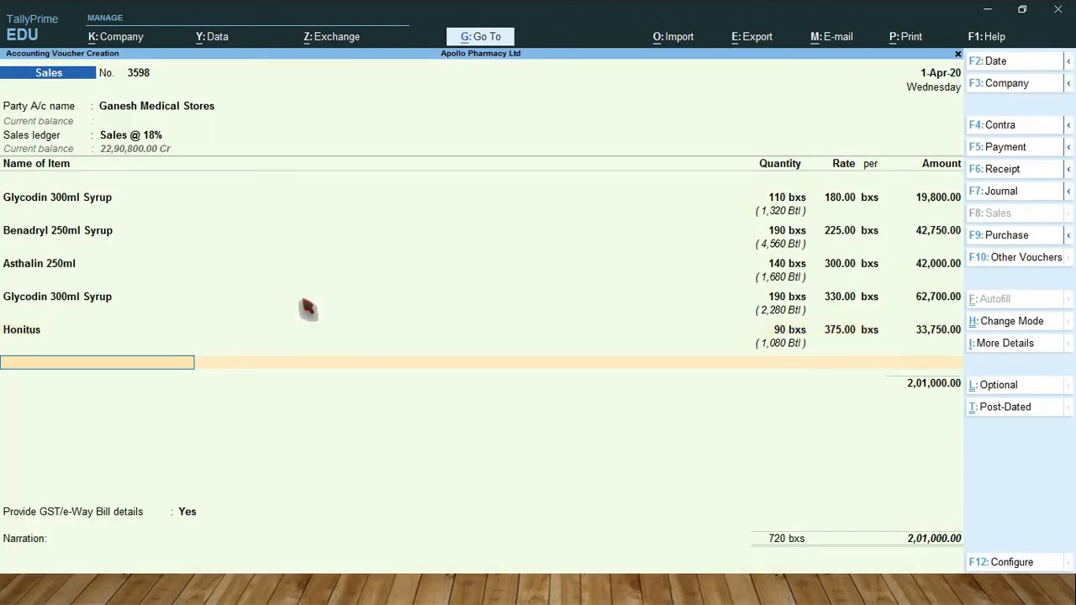
- End the item list and add the CGST @ 9% and SGST @ 9% tax ledgers to the sale
key(Return)
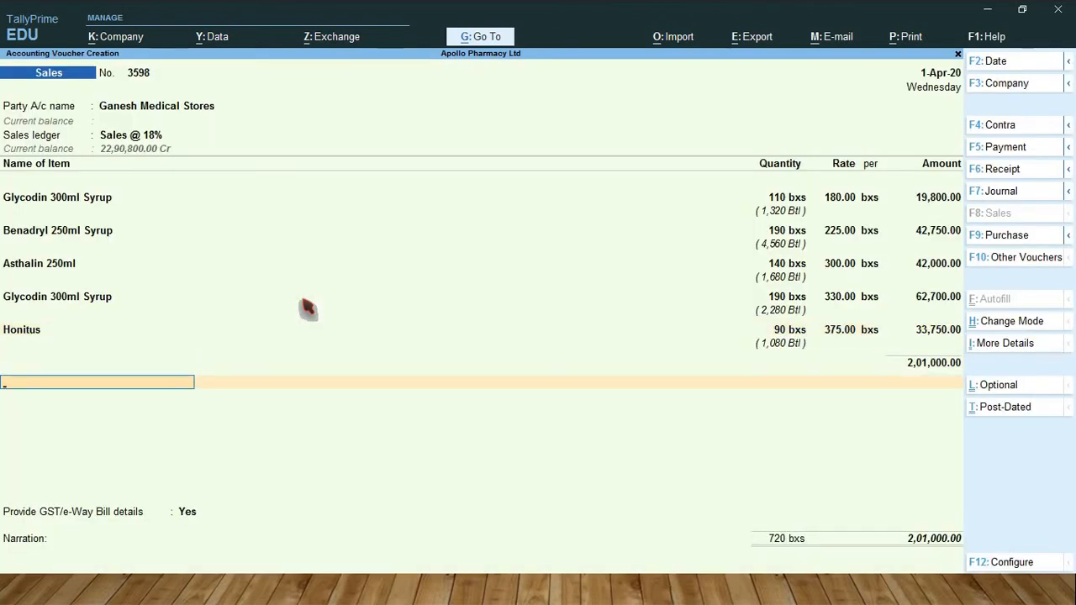
text(Cg)
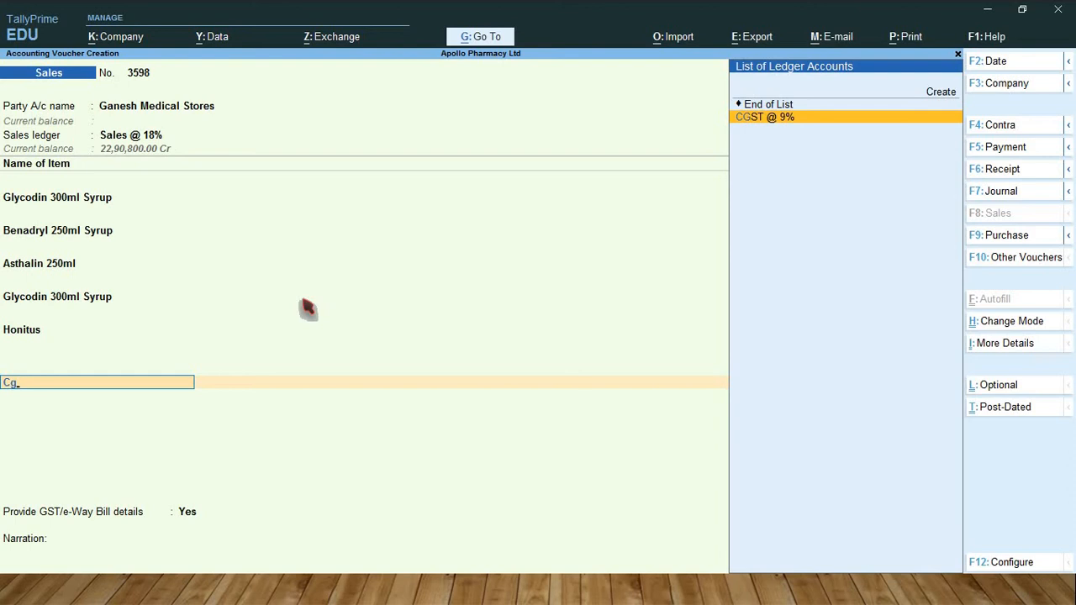
text(s)
key(Return)
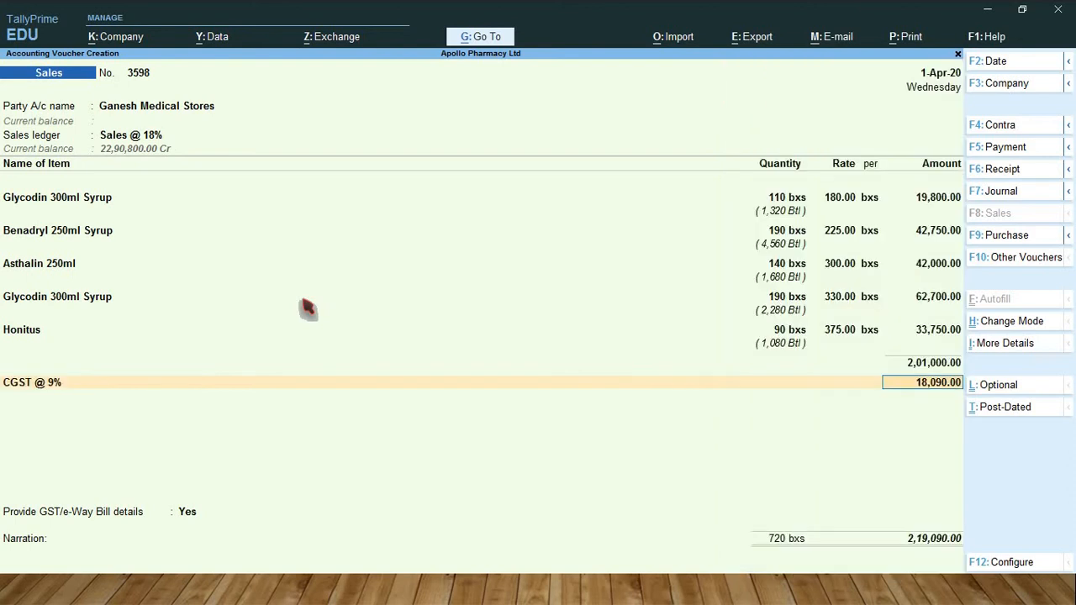
key(Return)
text(Sgst)
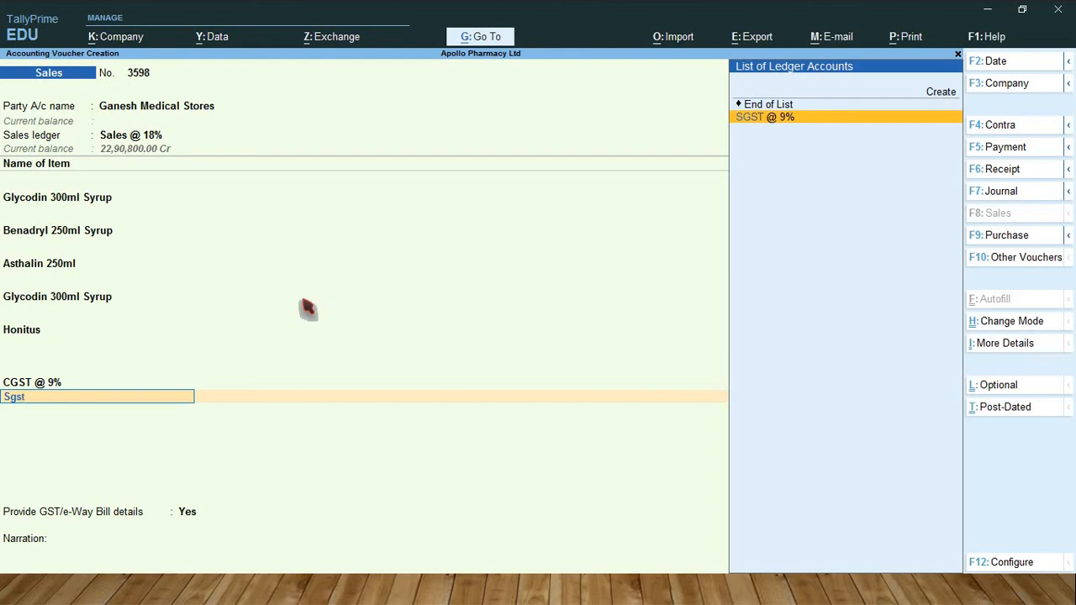
key(Return)
key(Return)
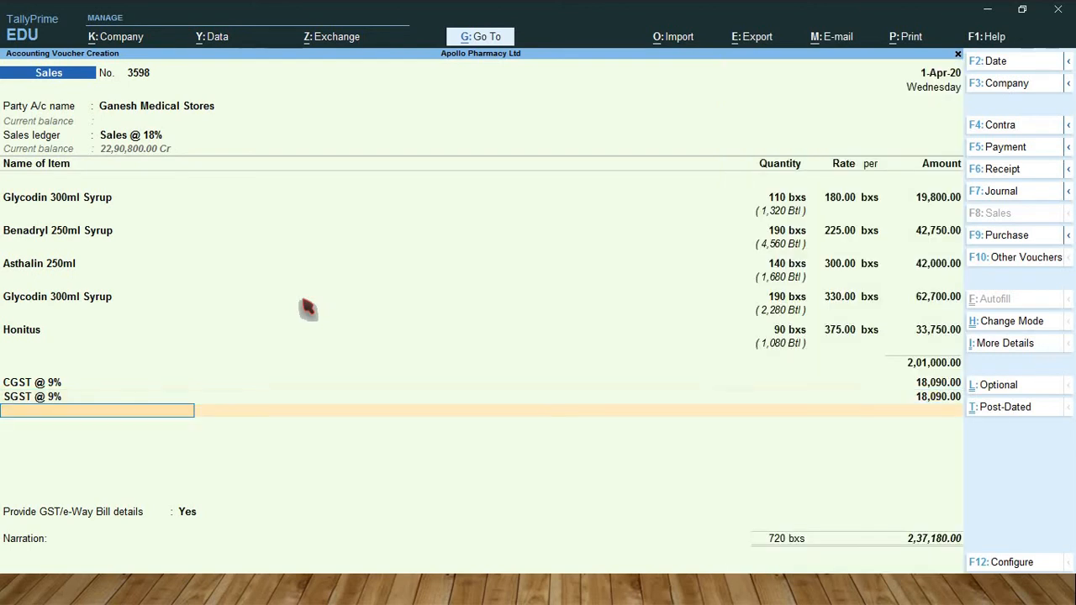
key(Return)
- Accept the GST/e-Way Bill details as prefilled, leave the narration blank and save the sales voucher
key(Return)
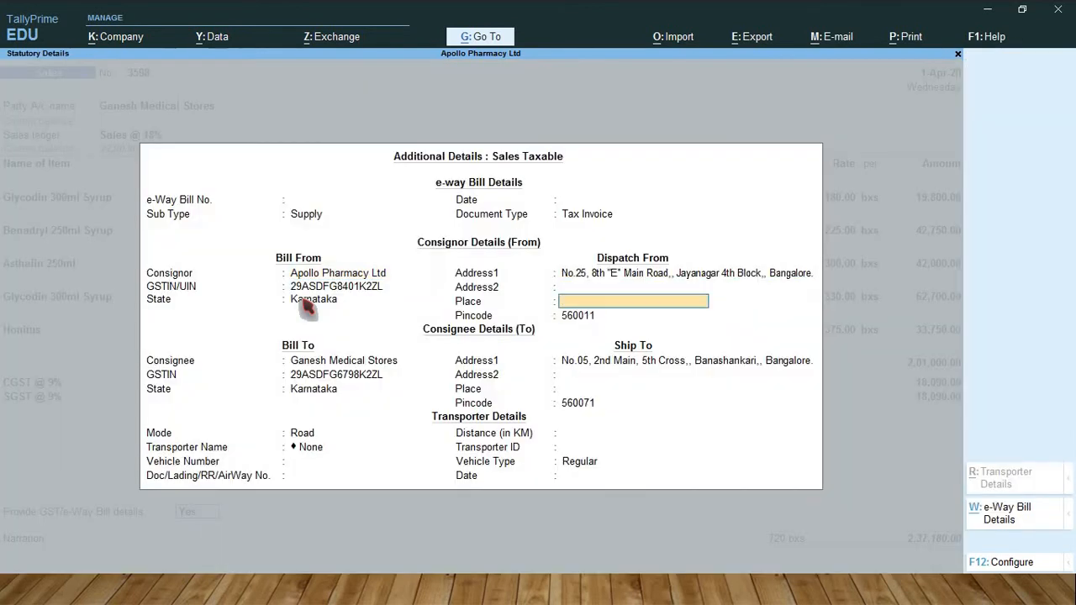
key(Return)
key(Return)
key(Return)
key(Return)
key(Return)
key(Return)
key(Return)
key(Return)
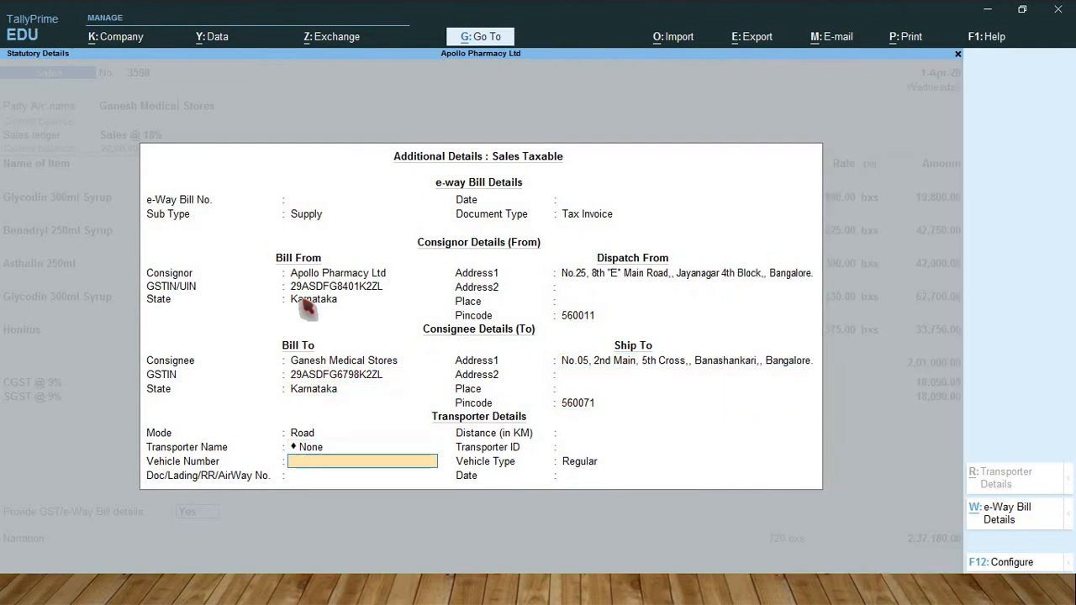
key(Return)
key(Return)
key(Return)
key(Return)
key(Return)
key(Return)
key(Return)
key(Return)
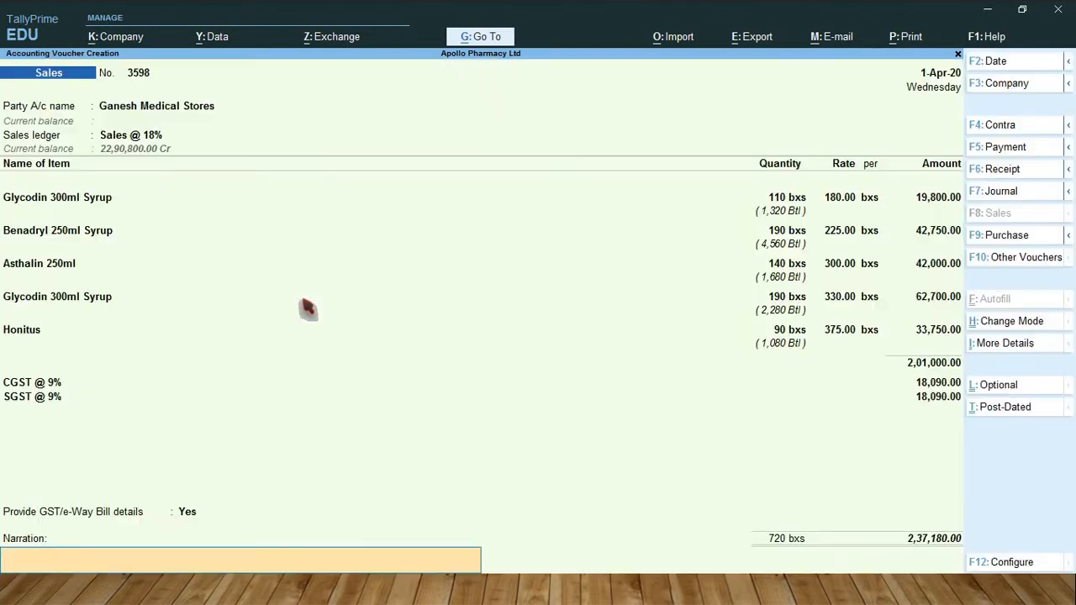
key(Return)
key(Return)
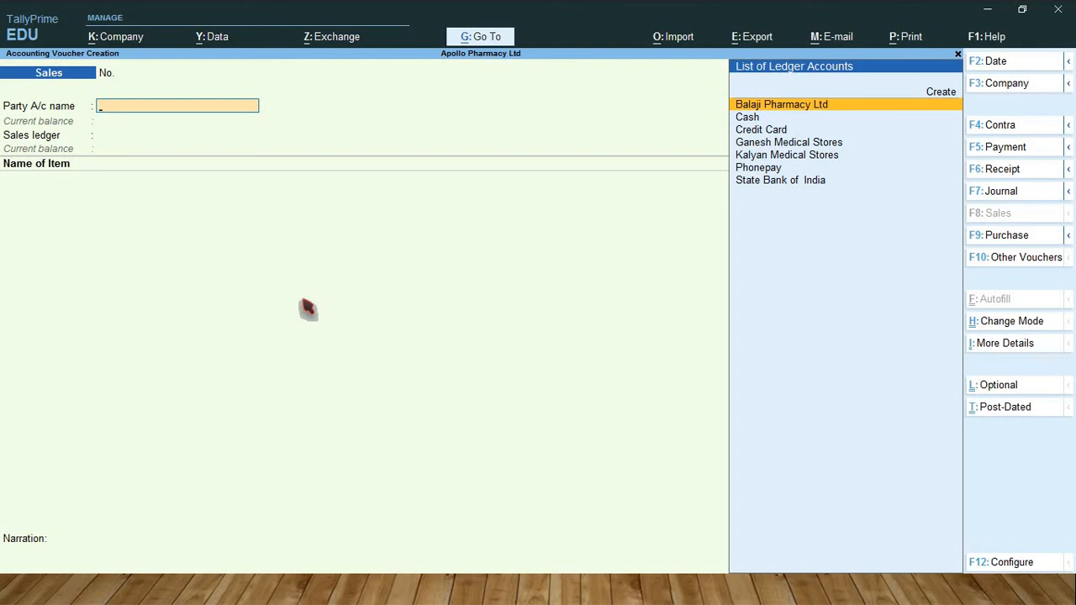
- Set the number of the new sales voucher to 6452
key(BackSpace)
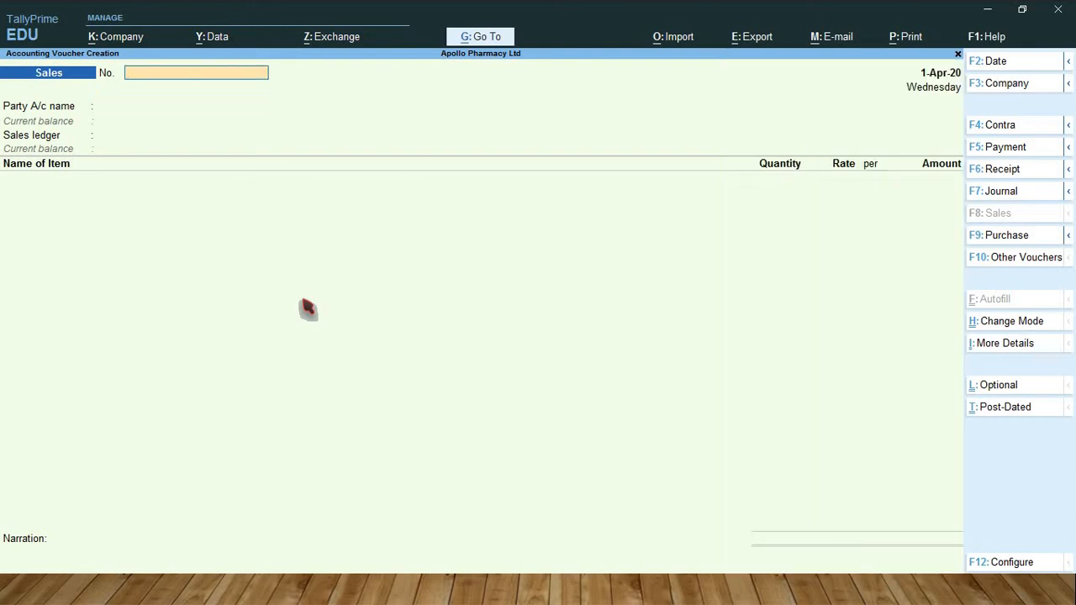
text(6452)
key(Return)
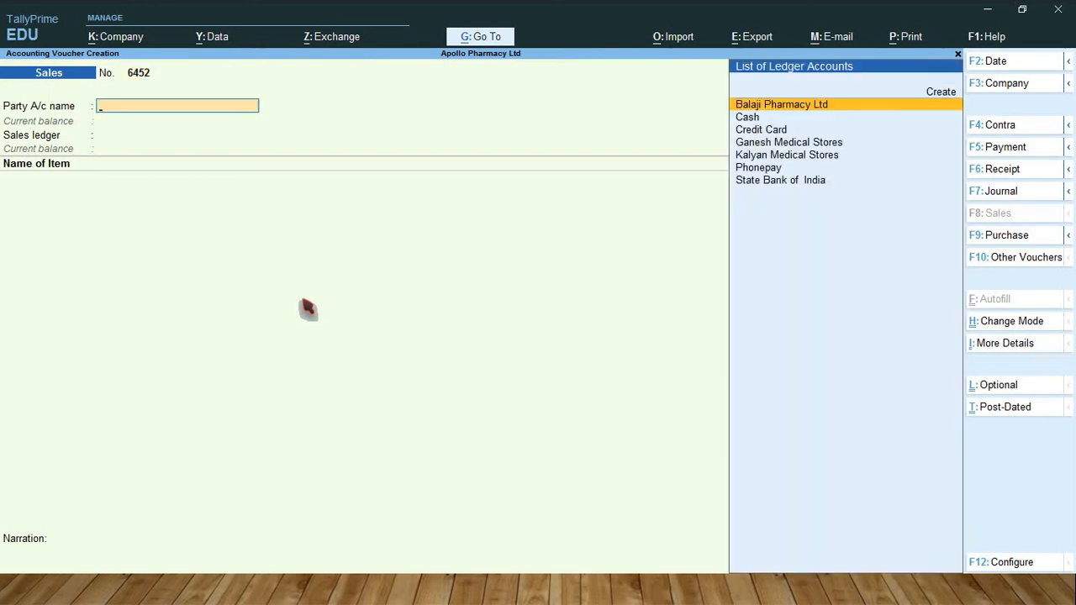
- Choose Cash as the party account with blank dispatch details and default party details, and select the Sales @ 18% ledger
key(Down)
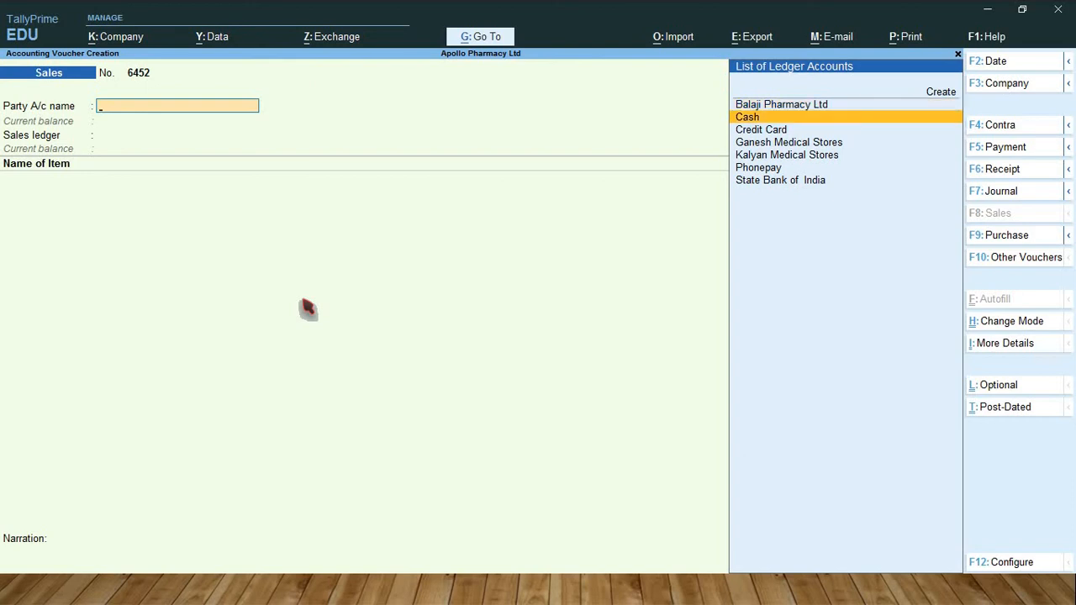
key(Return)
key(Return)
key(Return)
key(Return)
key(Return)
key(Return)
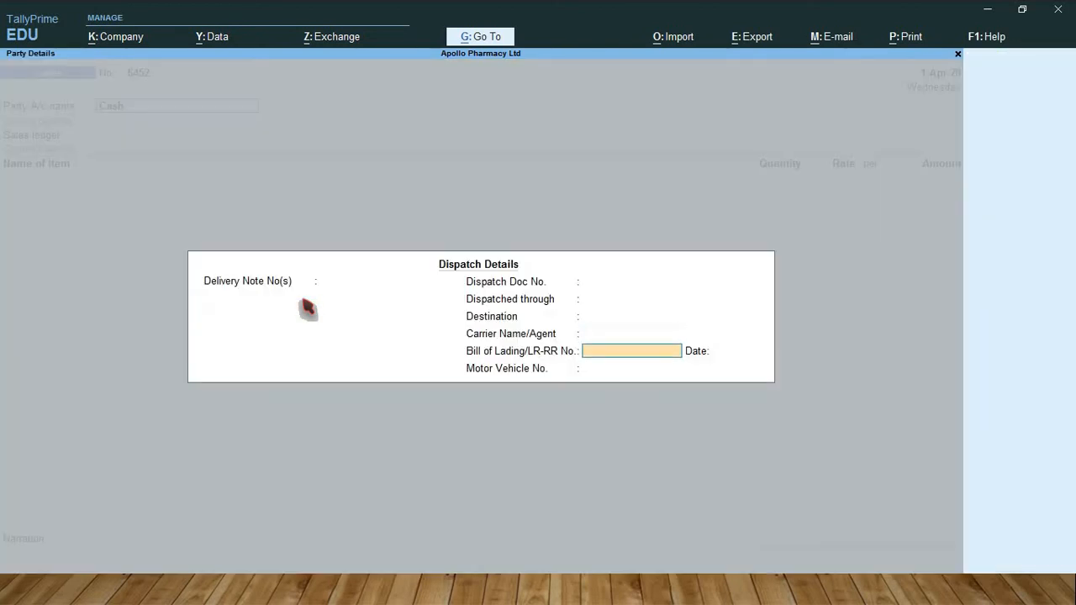
key(Return)
key(Return)
key(Return)
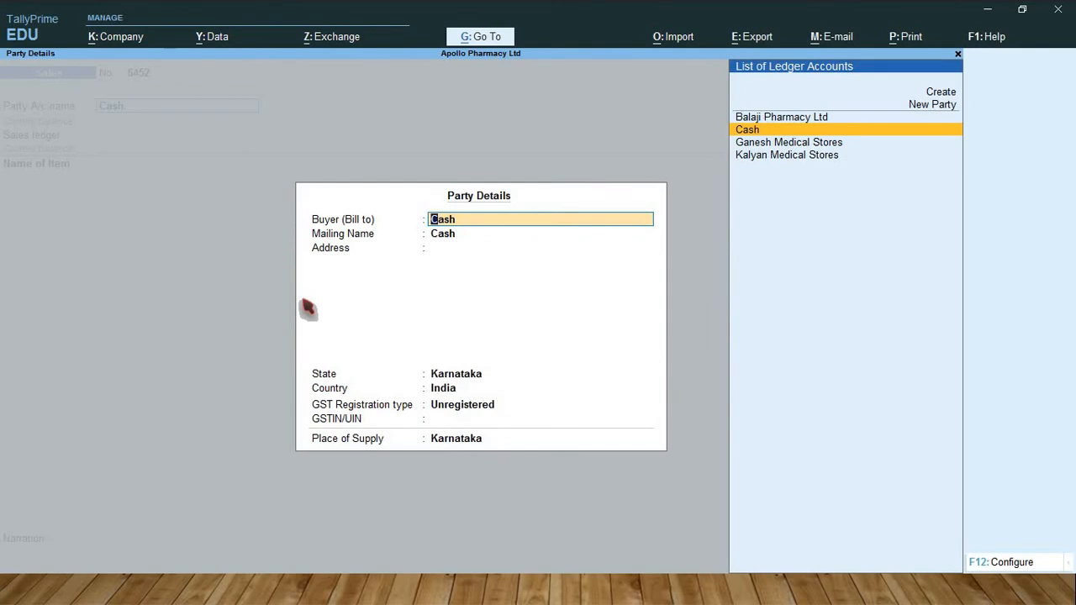
key(Return)
key(Return)
key(Return)
key(Return)
key(Return)
key(Return)
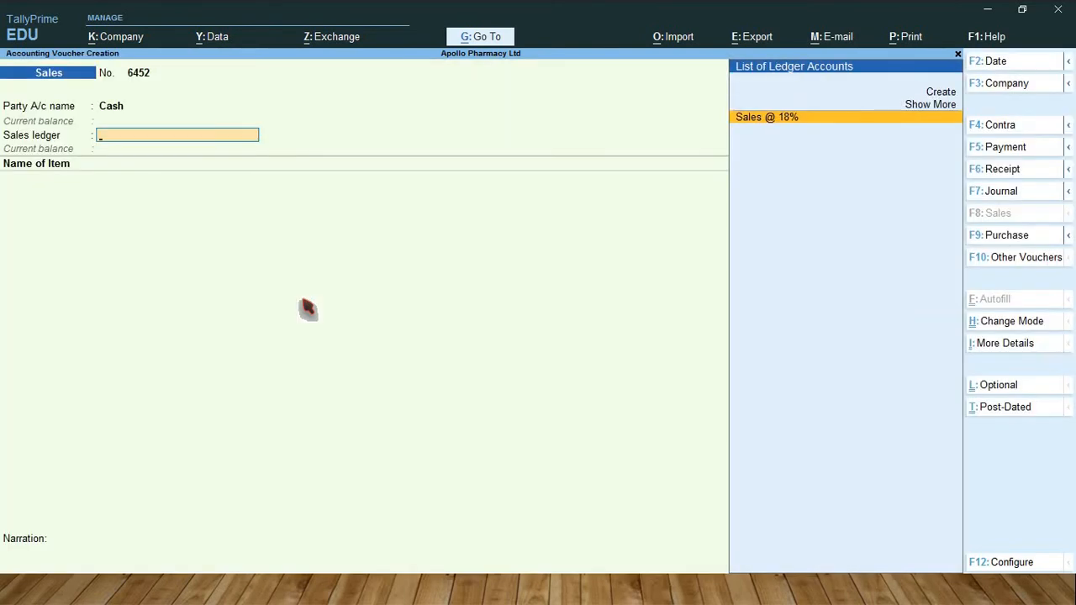
key(Return)
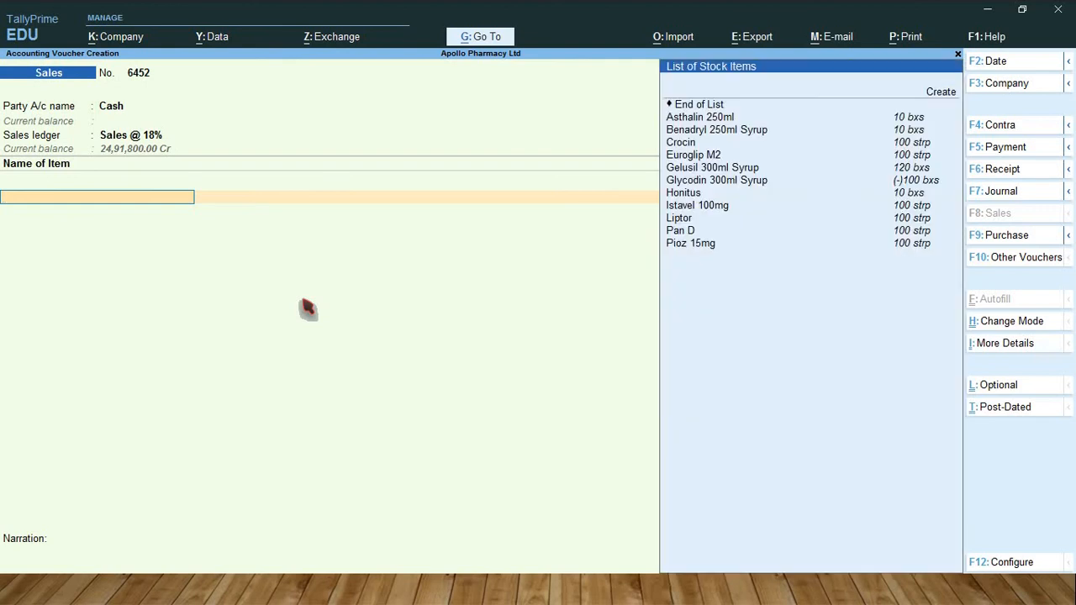
- Add Crocin from batch C 2365 as the first item, with quantity 50 strp at the prefilled rate of 54
key(Down)
key(Down)
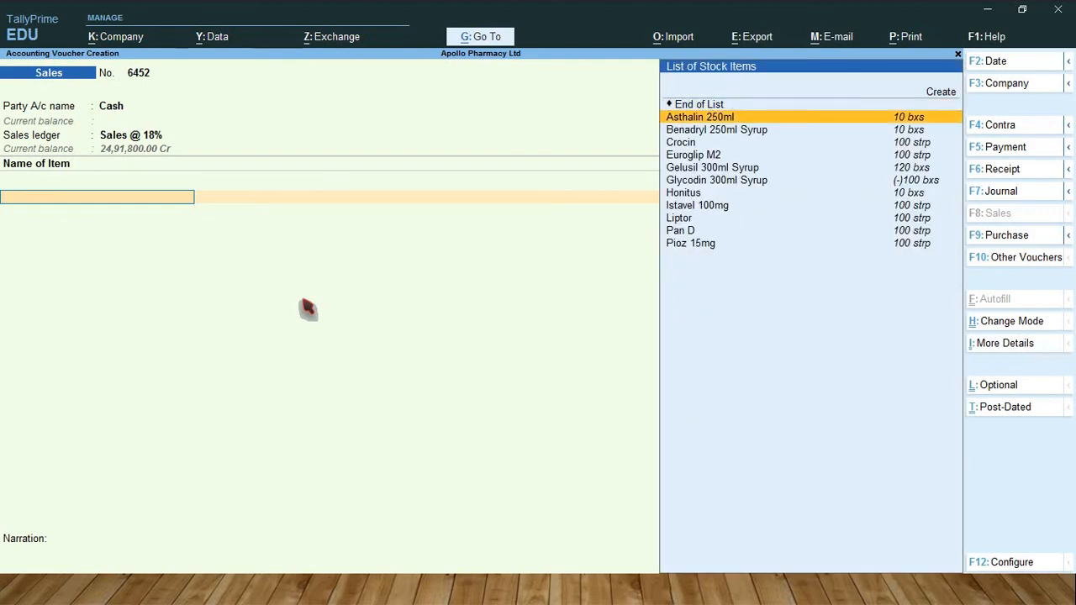
key(Down)
key(Down)
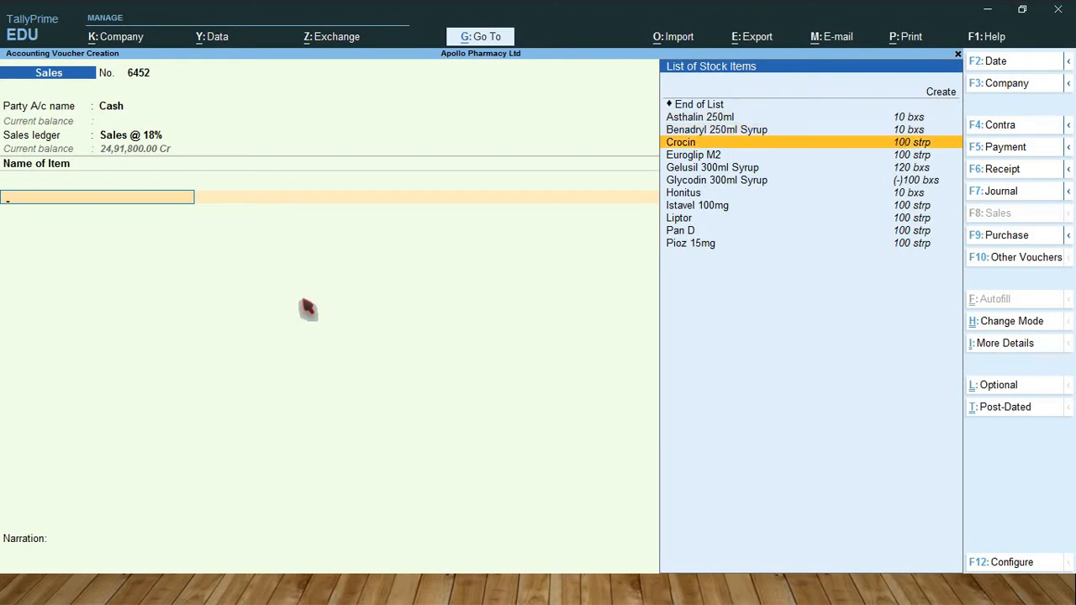
key(Return)
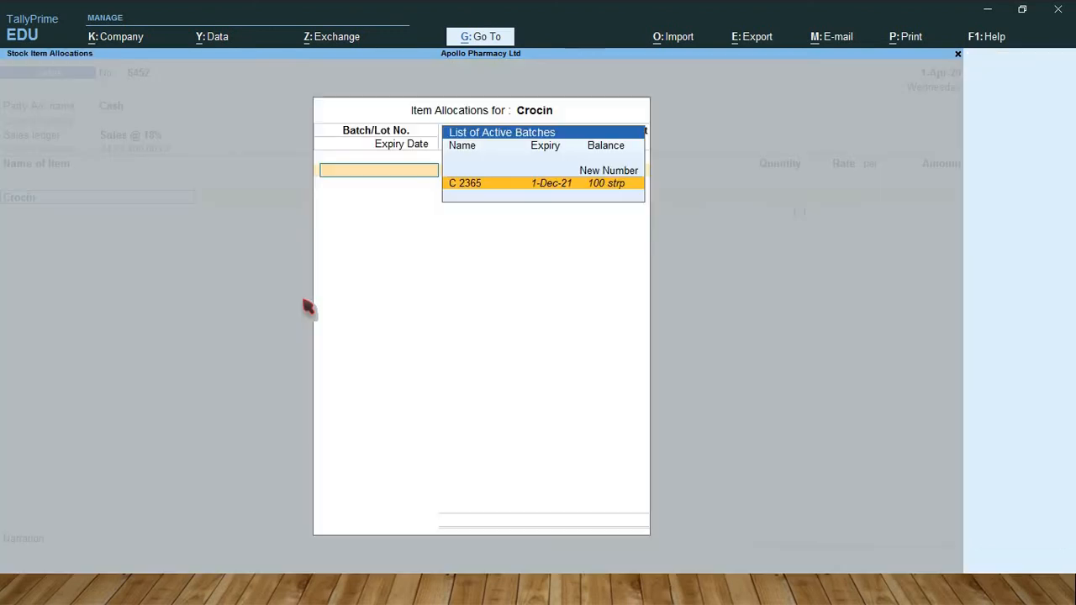
key(Return)
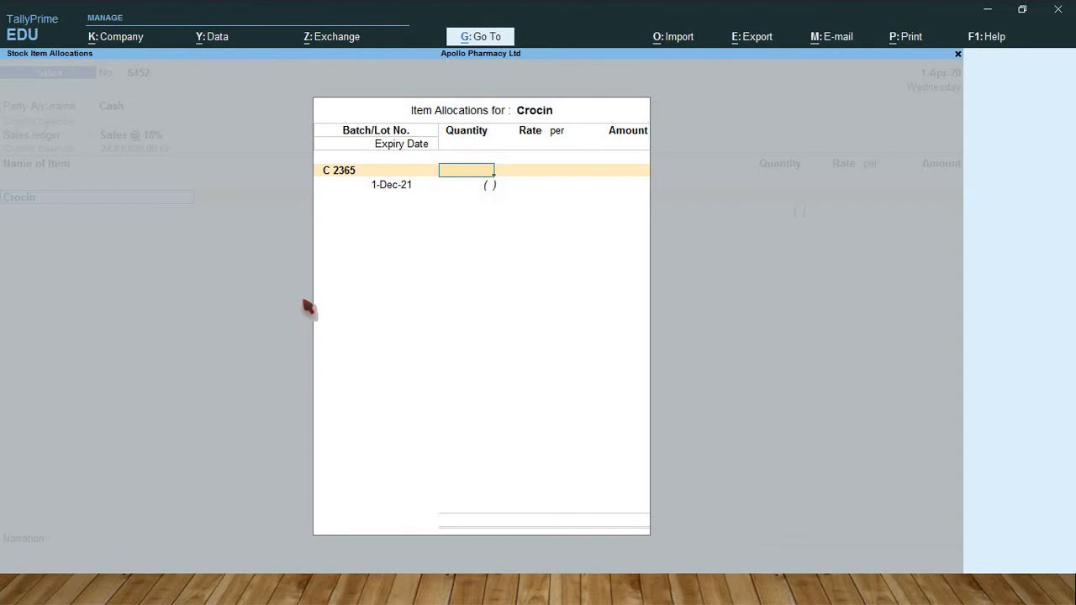
text(50)
key(Return)
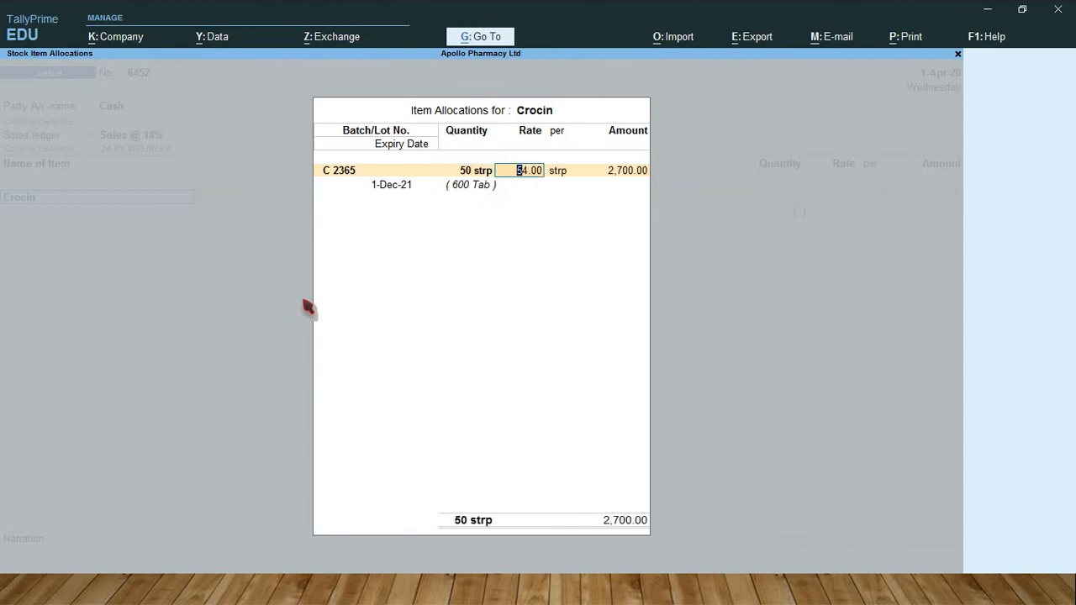
key(Return)
key(Return)
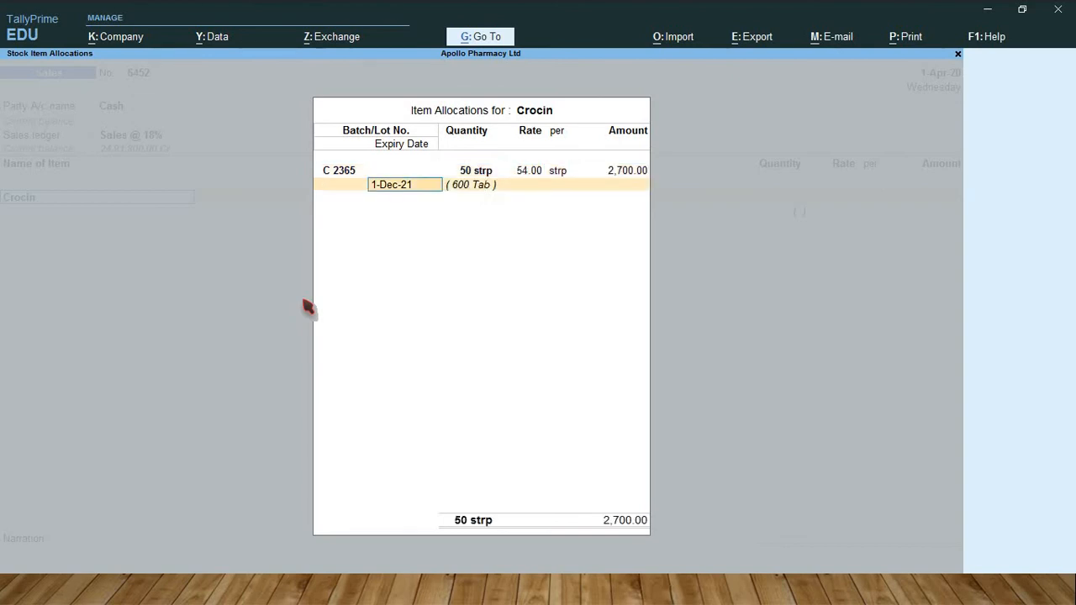
key(Return)
key(Return)
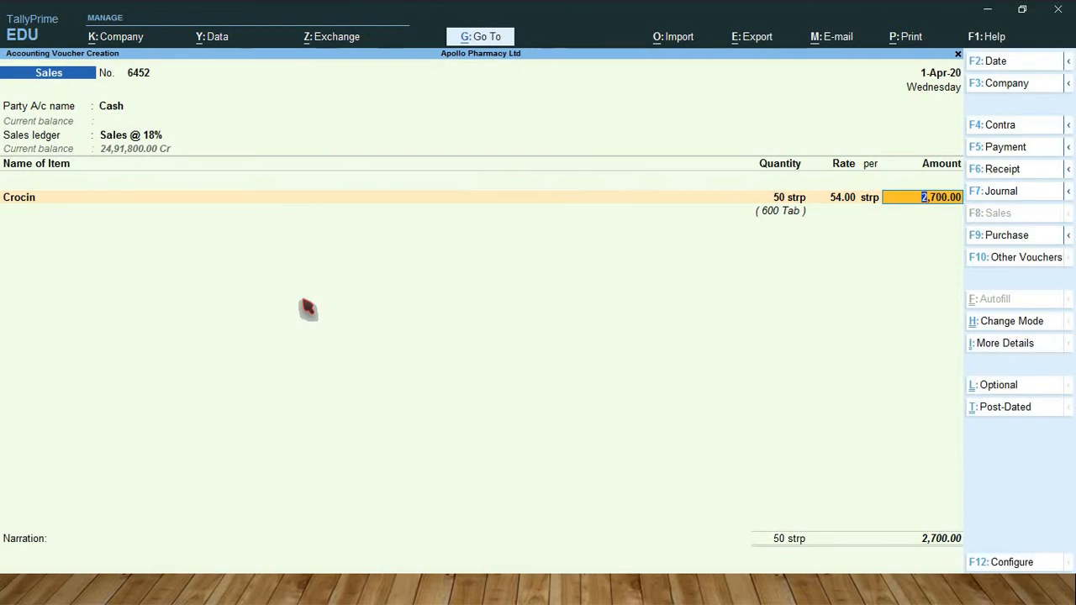
key(Return)
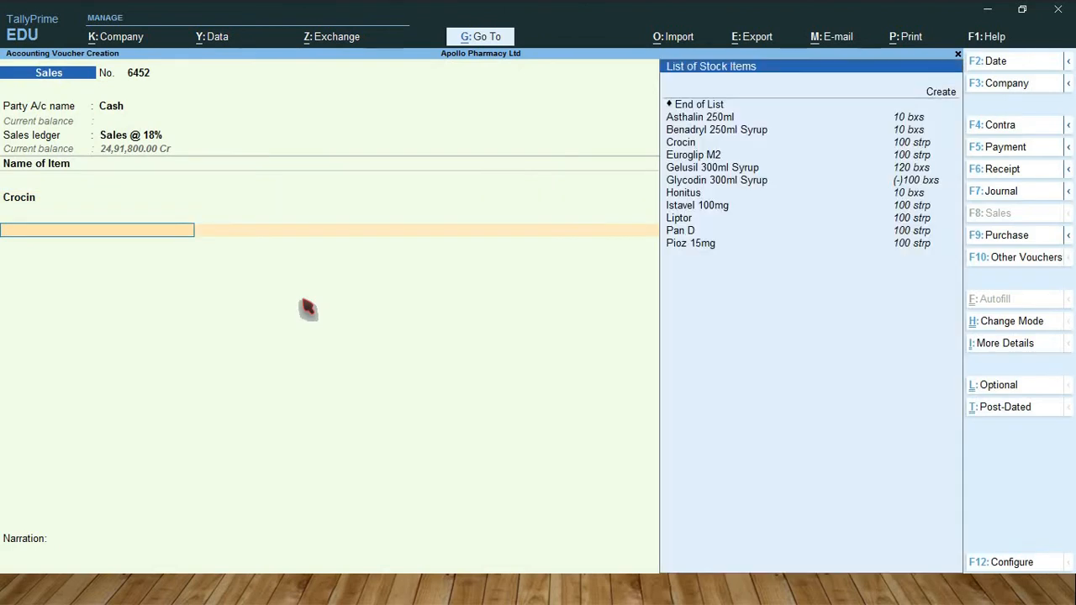
- Add Euroglip M2 from batch G 3247 as the second item, with quantity 25 strp at the prefilled rate of 60
key(Down)
key(Down)
key(Down)
key(Down)
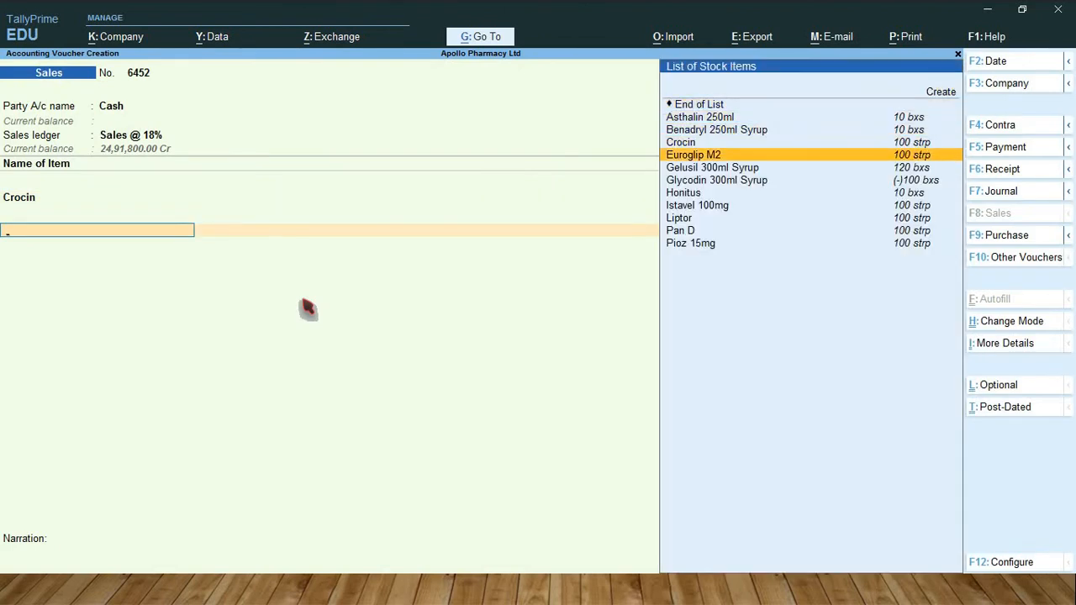
key(Return)
key(Return)
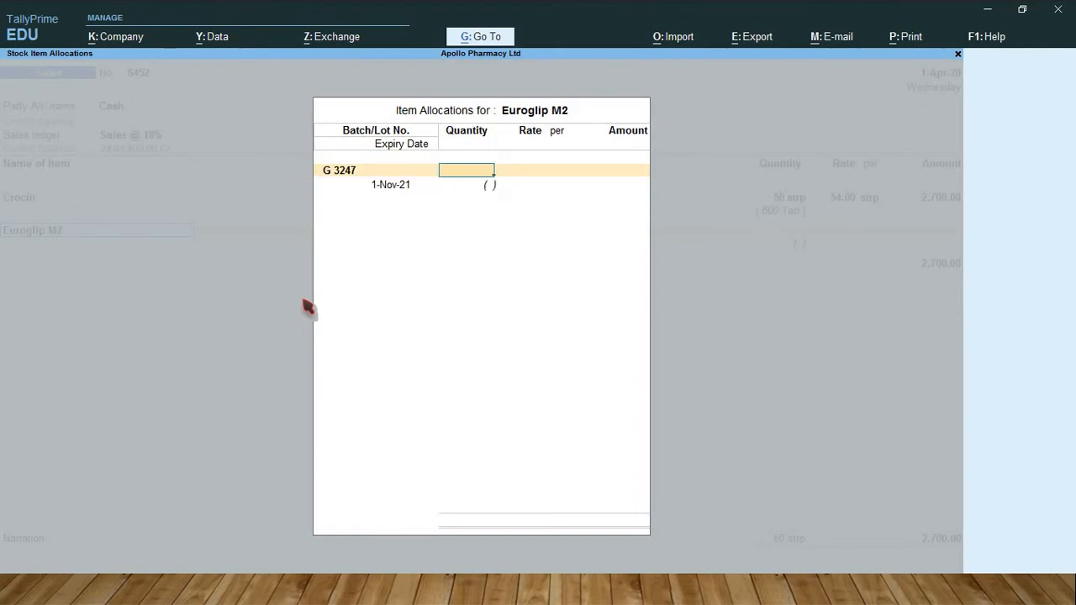
text(25)
key(Return)
key(Return)
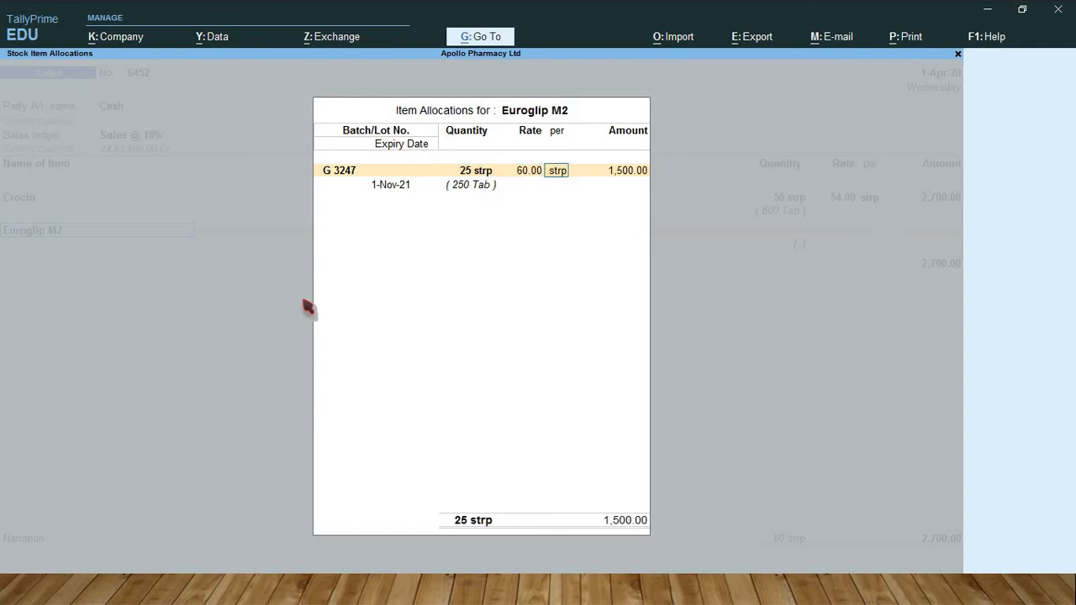
key(Return)
key(Return)
key(Return)
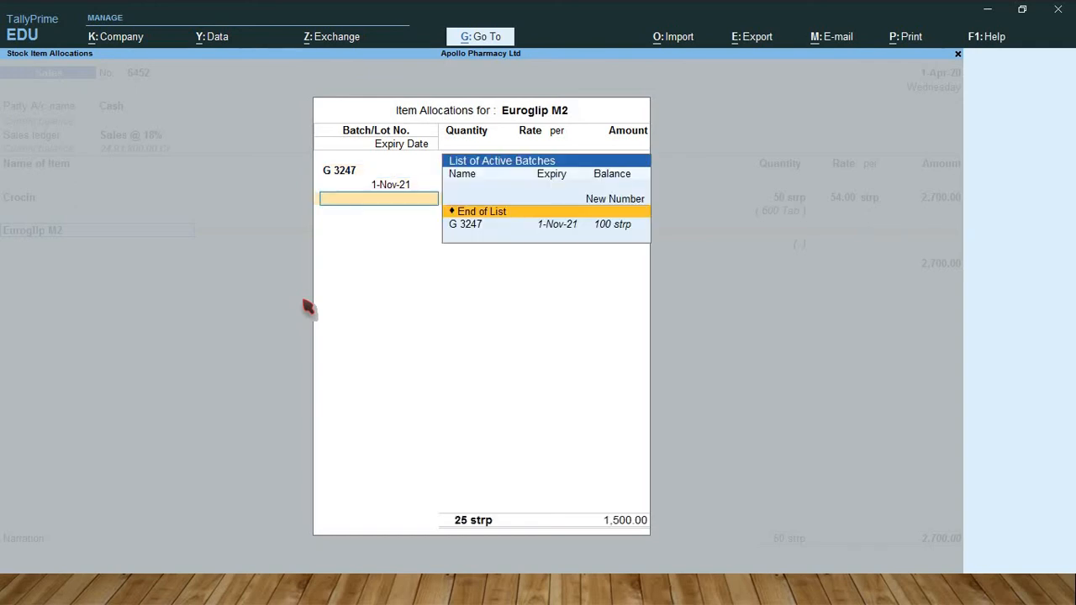
key(Return)
key(Return)
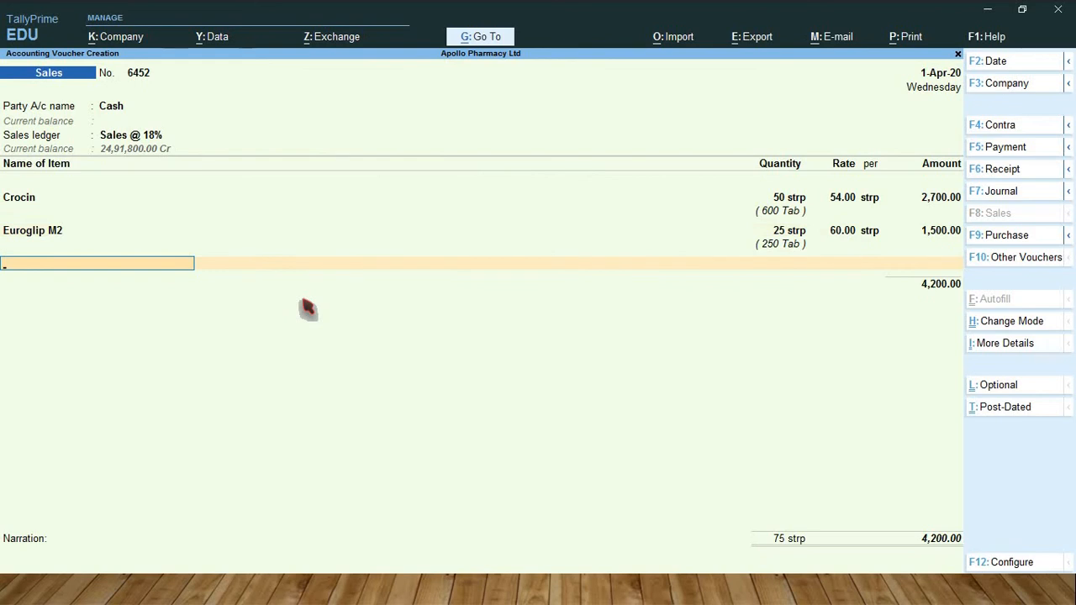
- Add Istavel 100mg from batch M 9457 as the third item, with quantity 25 strp at the prefilled rate of 315
key(Down)
key(Down)
key(Down)
key(Down)
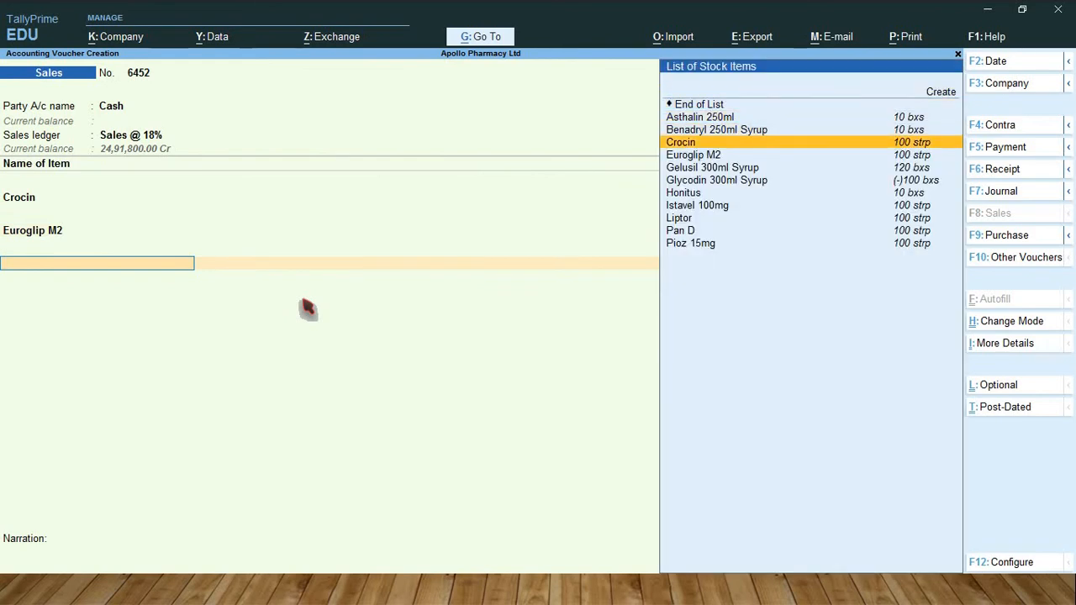
key(Down)
key(Down)
key(Down)
key(Down)
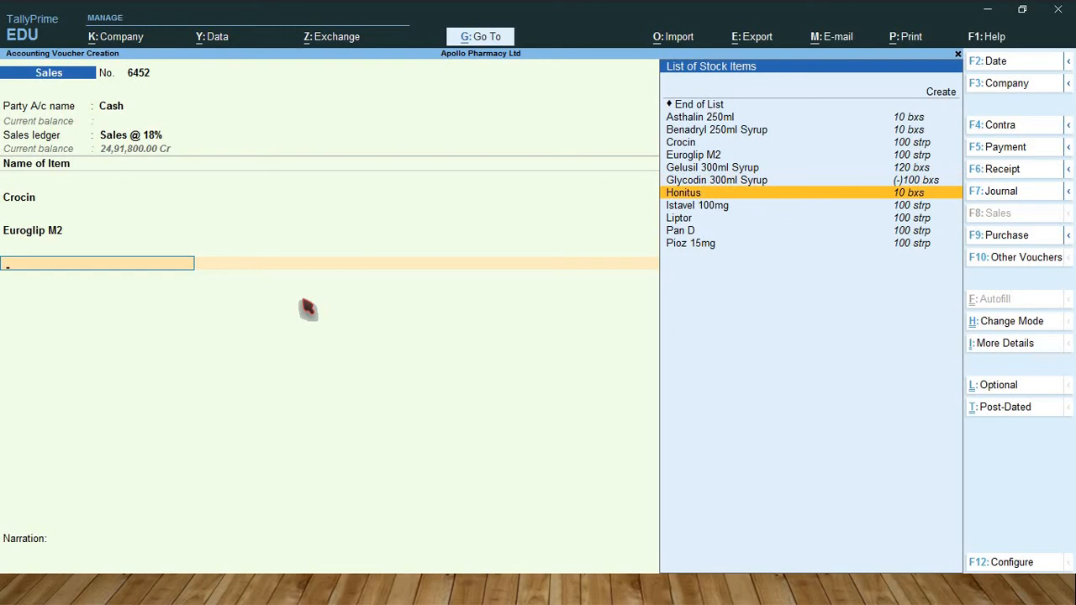
key(Down)
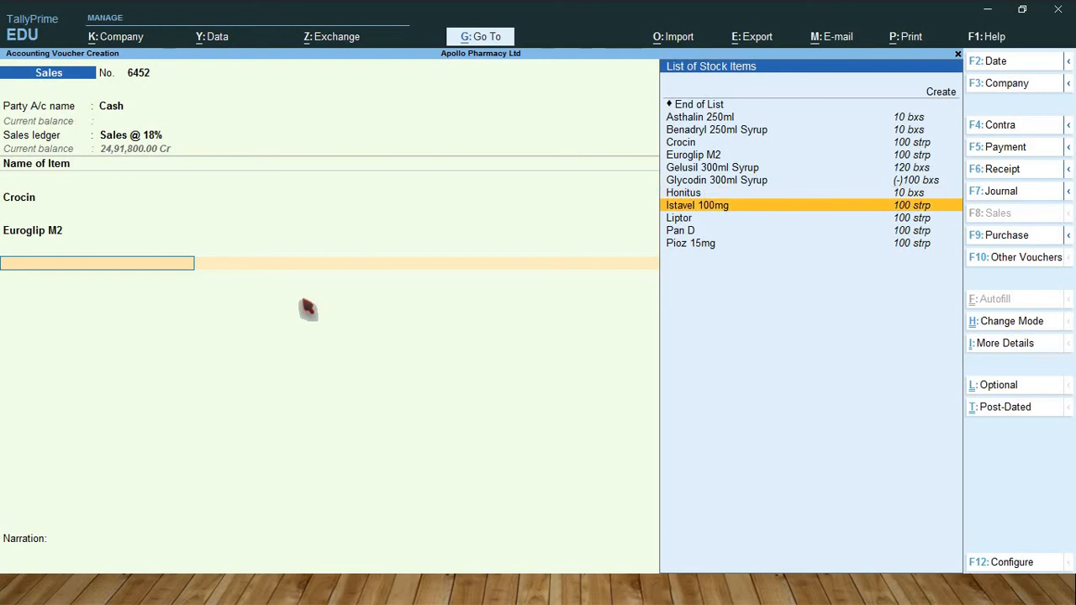
key(Return)
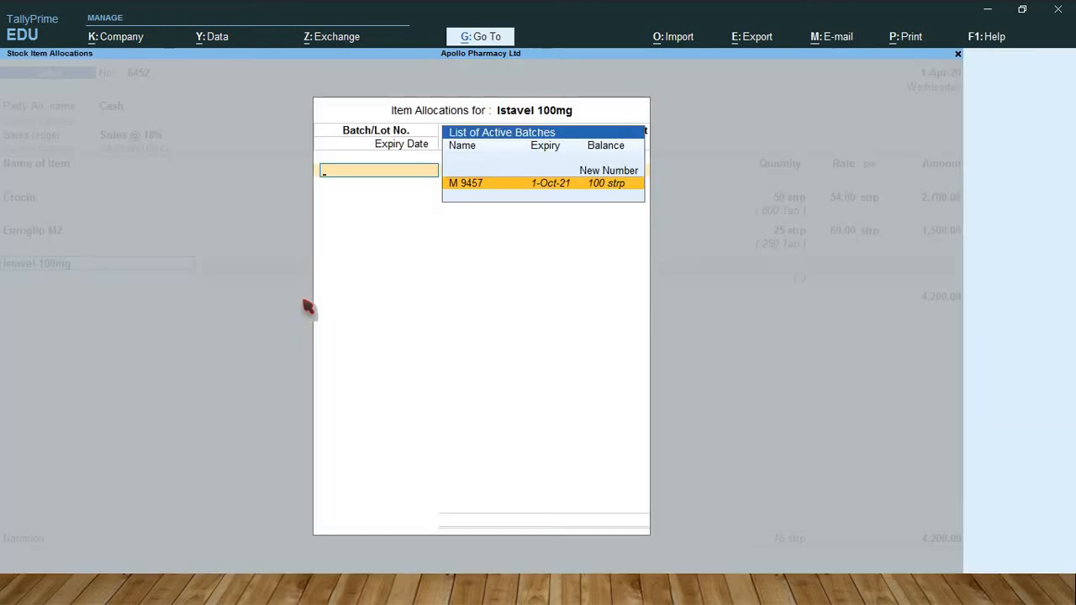
key(Return)
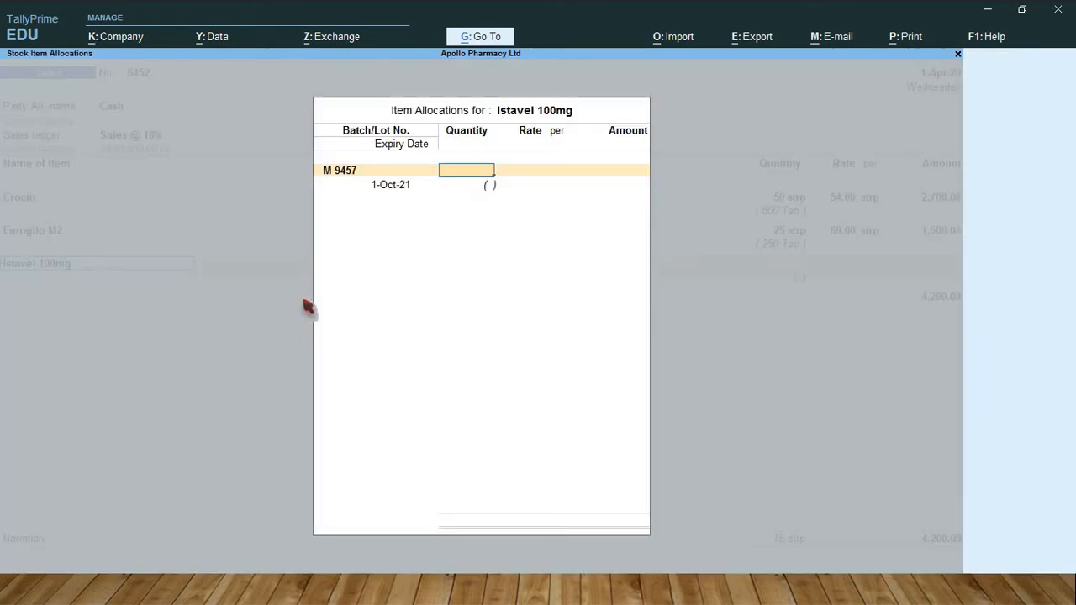
text(25)
key(Return)
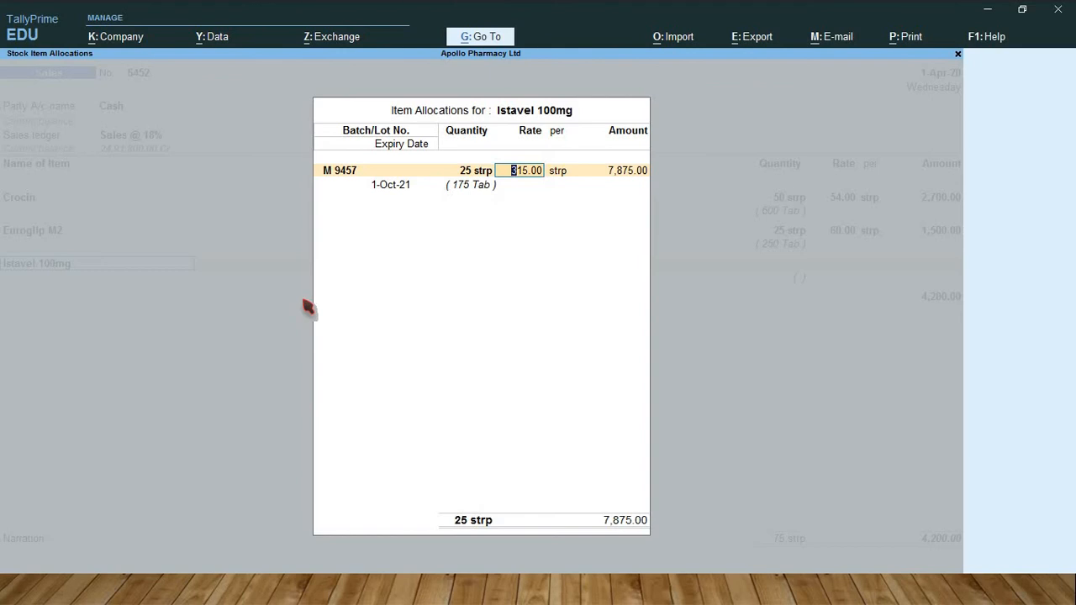
key(Return)
key(Return)
key(Return)
key(Return)
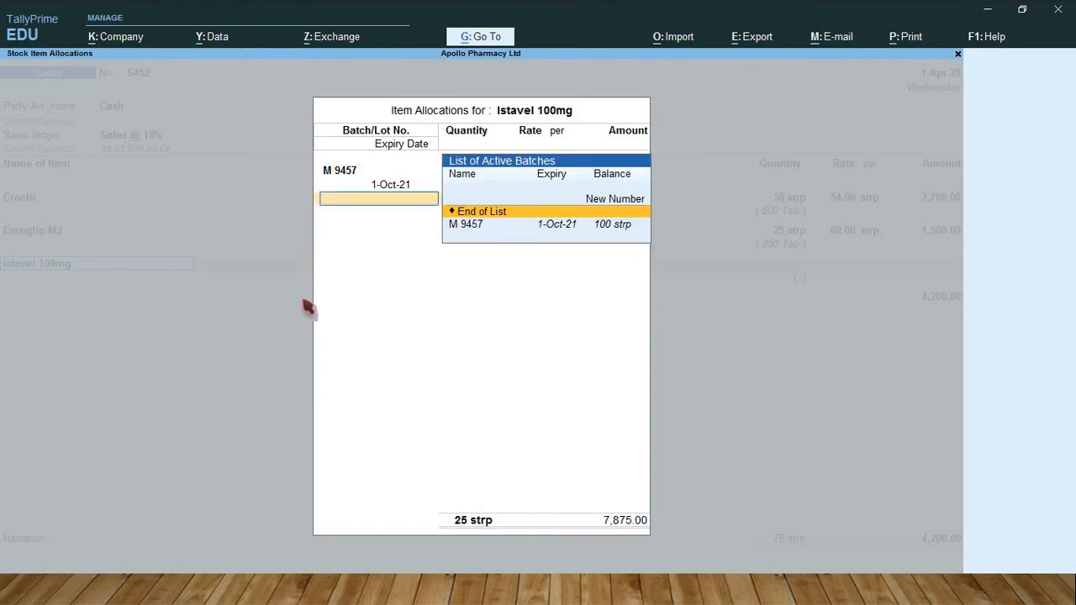
key(Return)
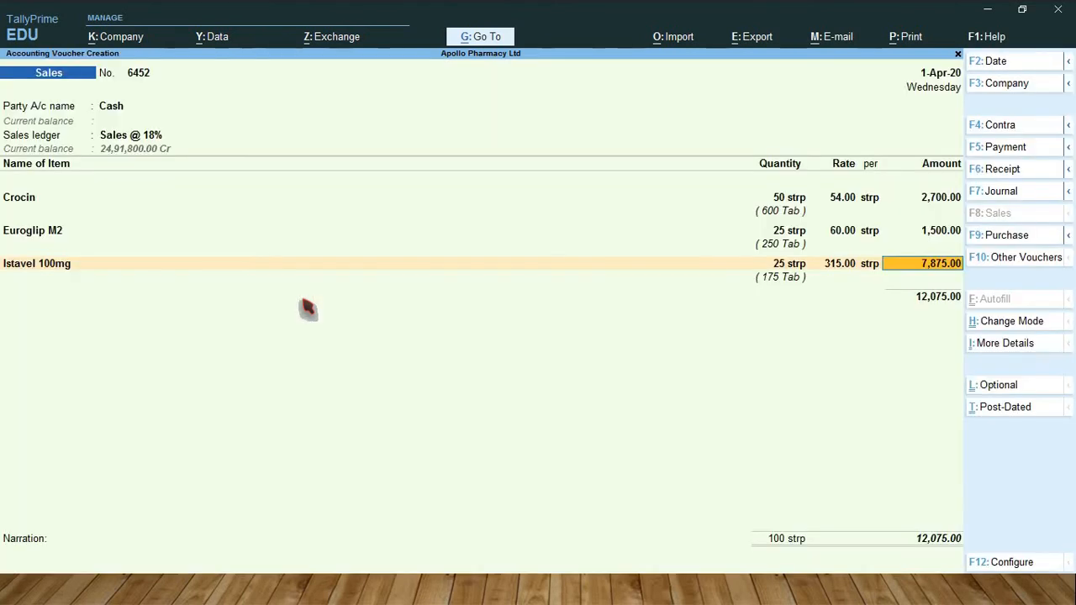
key(Return)
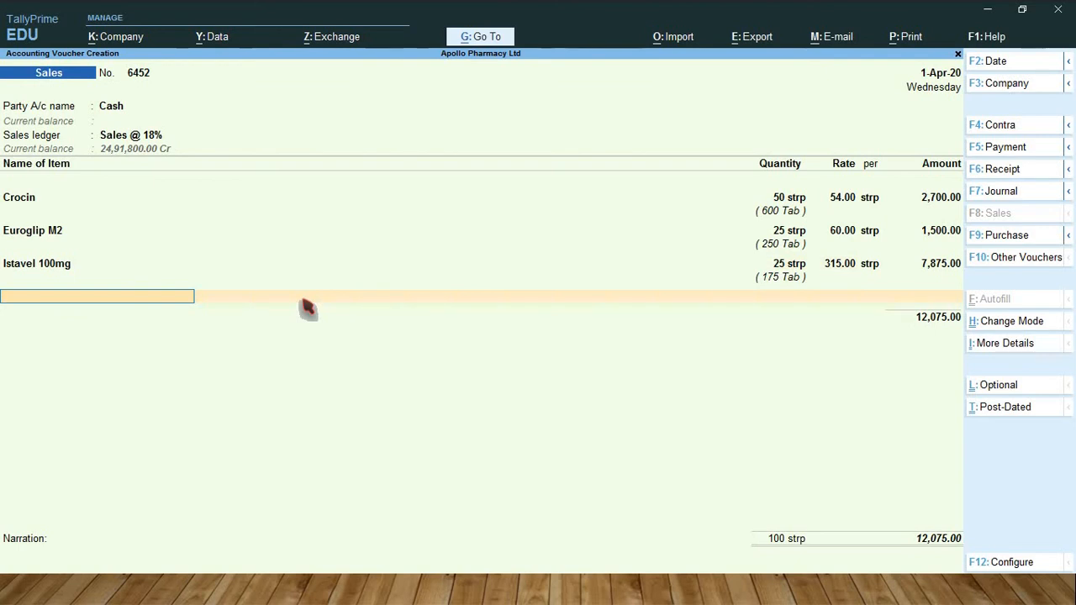
- Add Liptor from batch K 0054 as the fourth item, with quantity 50 strp at the prefilled rate of 75
key(Down)
key(Down)
key(Down)
key(Down)
key(Down)
key(Down)
key(Down)
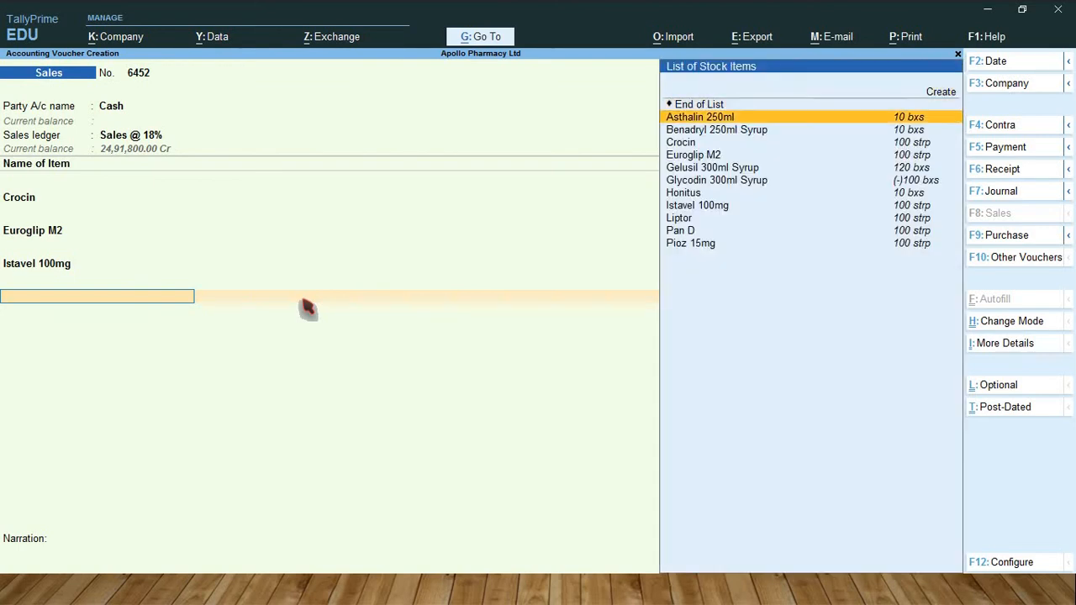
key(Down)
key(Down)
key(Down)
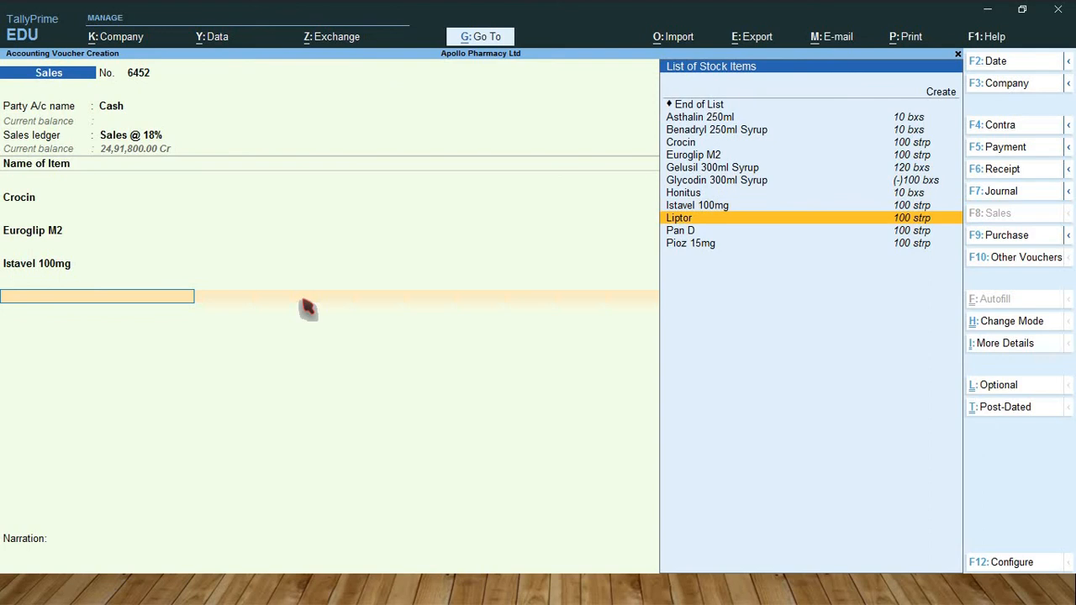
key(Return)
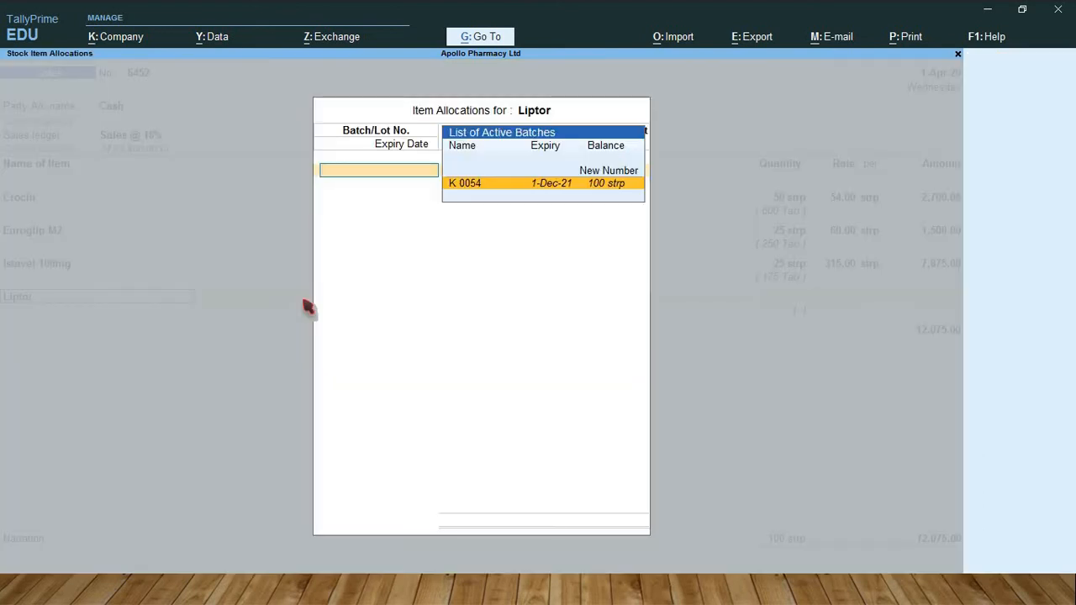
key(Return)
text(50)
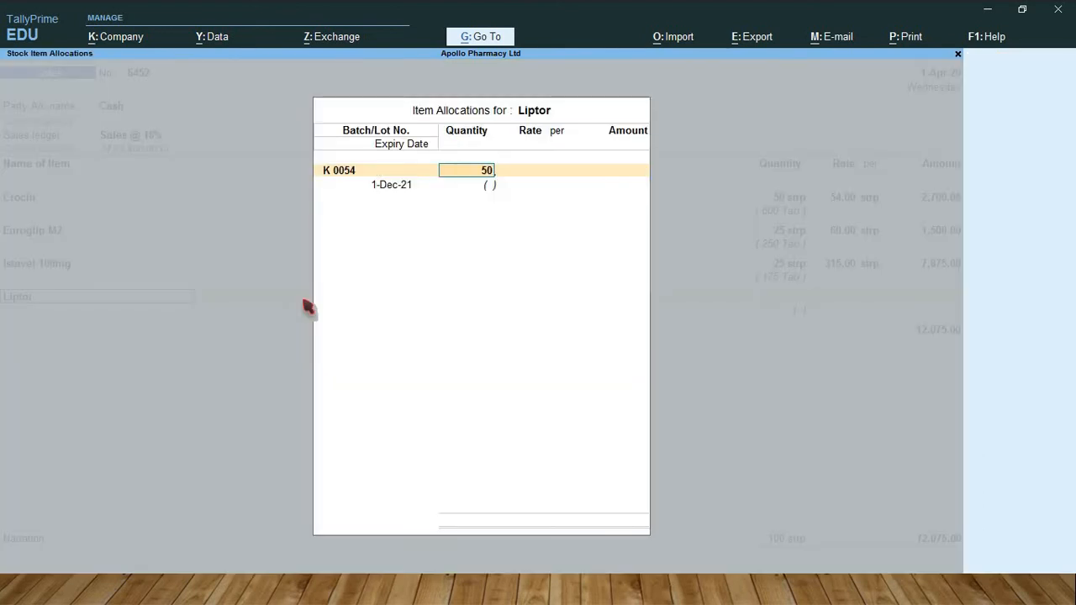
key(Return)
key(Return)
key(Return)
key(Return)
key(Return)
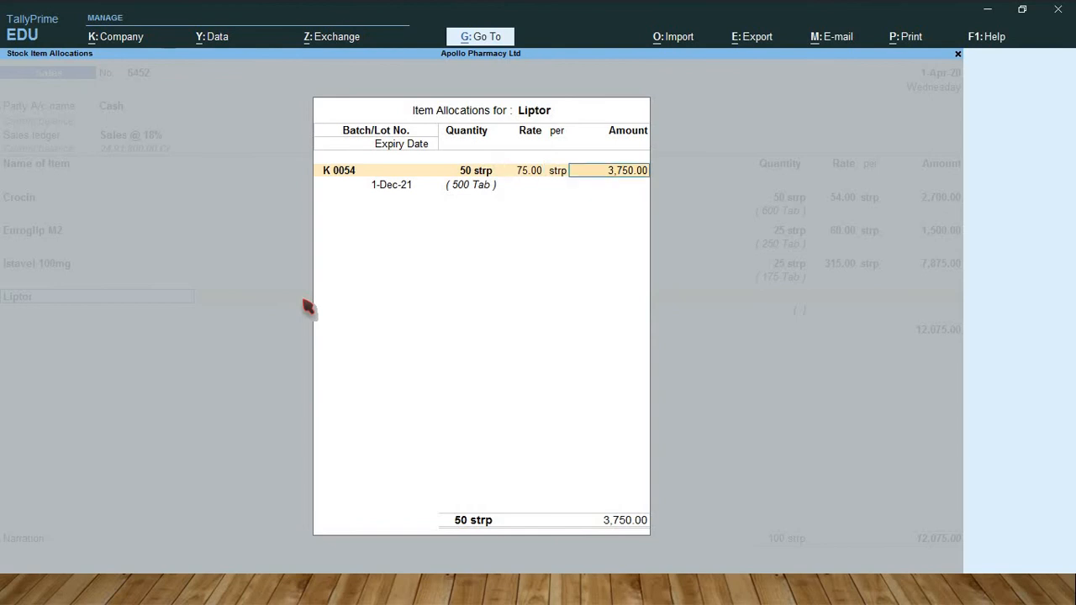
key(Return)
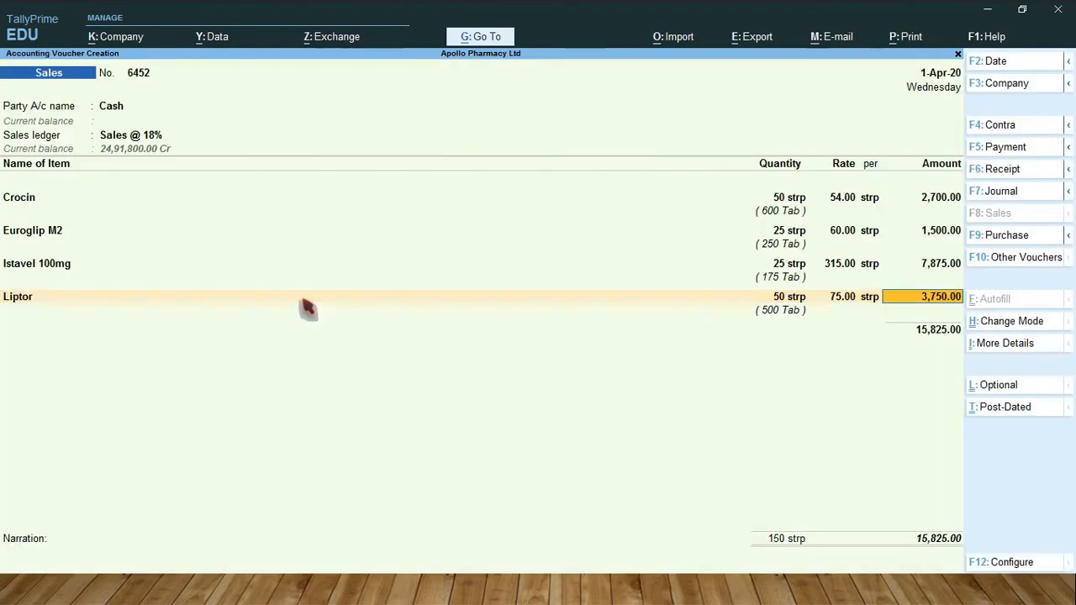
key(Return)
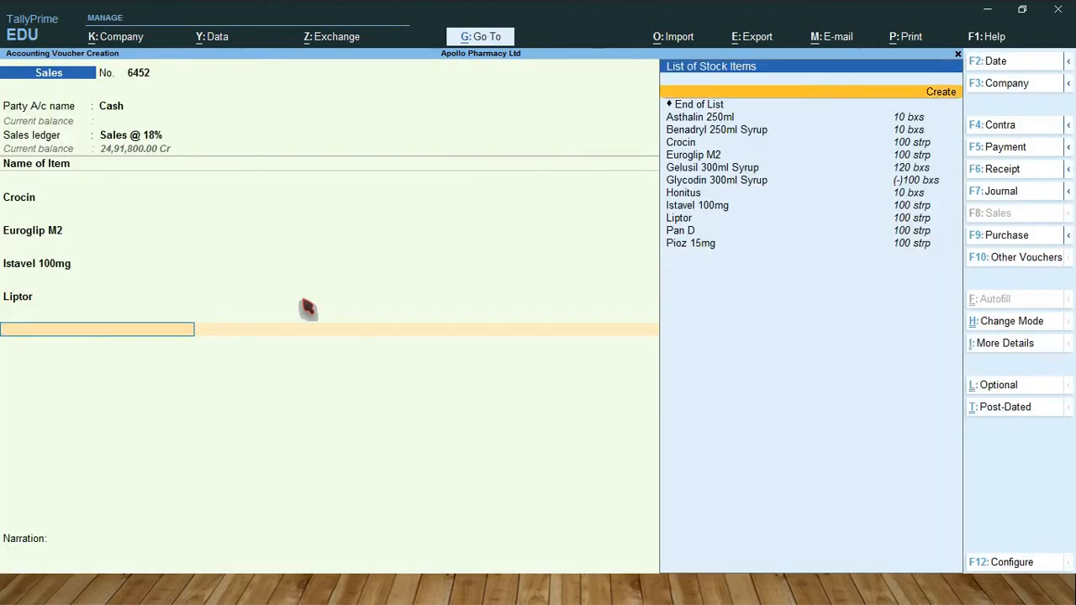
- Add Pan D from batch D 20547 as the fifth item, with quantity 50 strp at the prefilled rate of 188
key(Down)
key(Down)
key(Down)
key(Down)
key(Down)
key(Down)
key(Down)
key(Down)
key(Down)
key(Down)
key(Down)
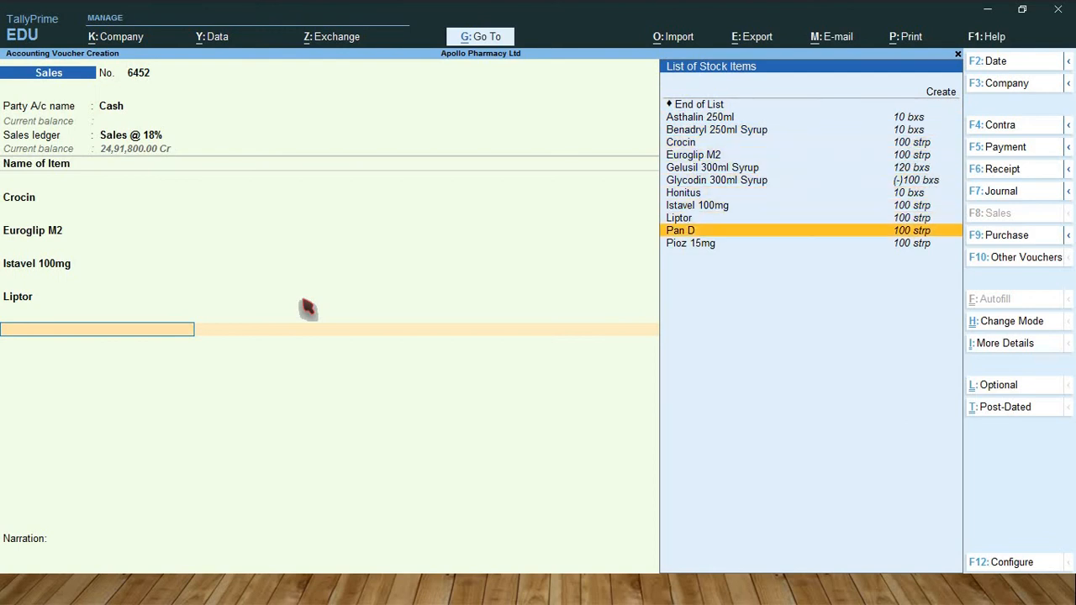
key(Return)
key(Return)
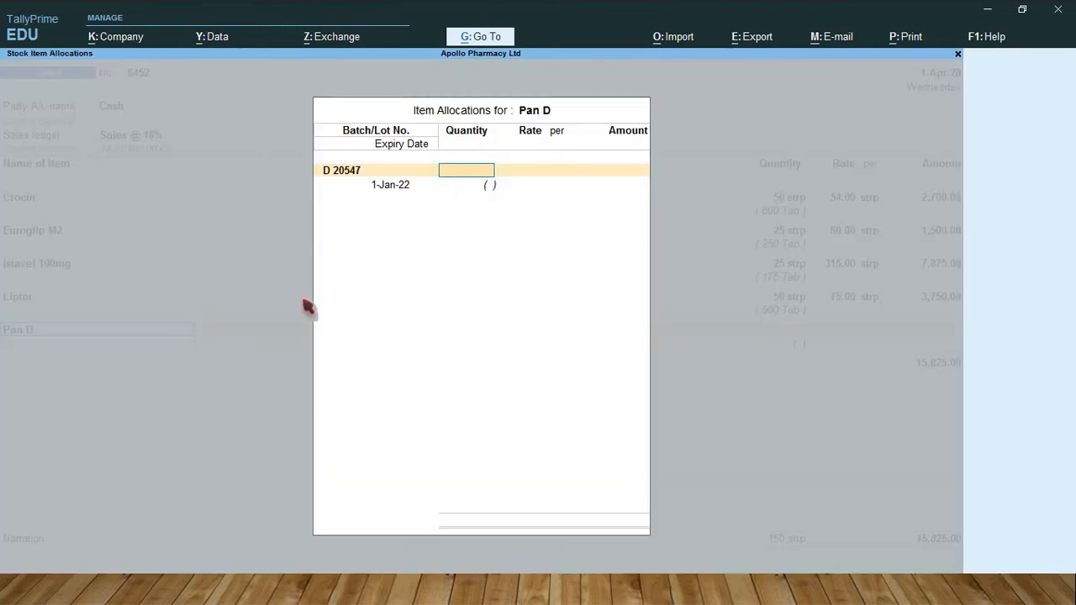
text(50)
key(Return)
key(Return)
key(Return)
key(Return)
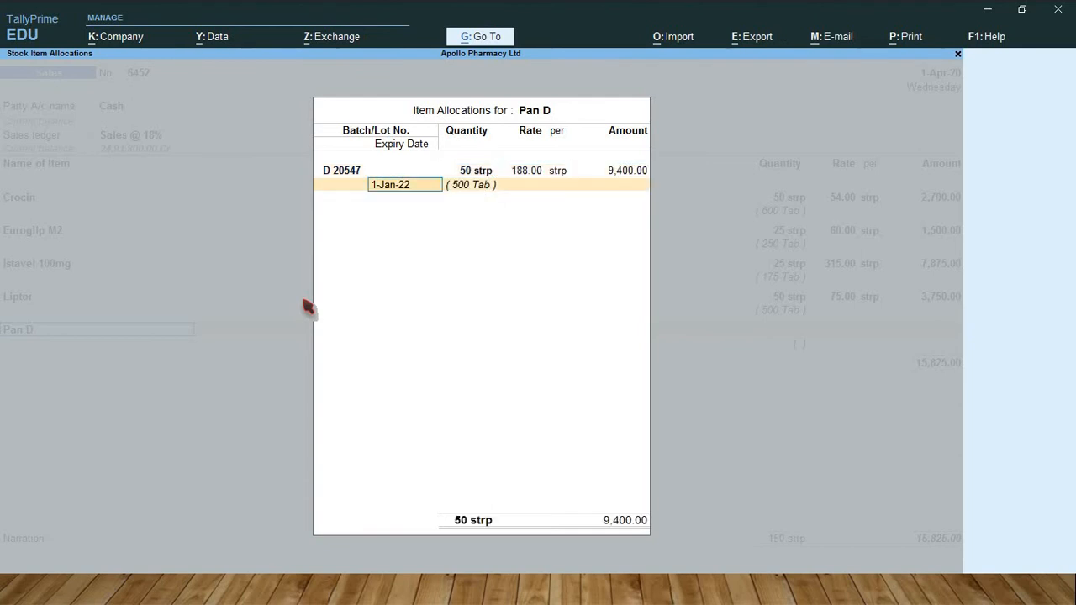
key(Return)
key(Return)
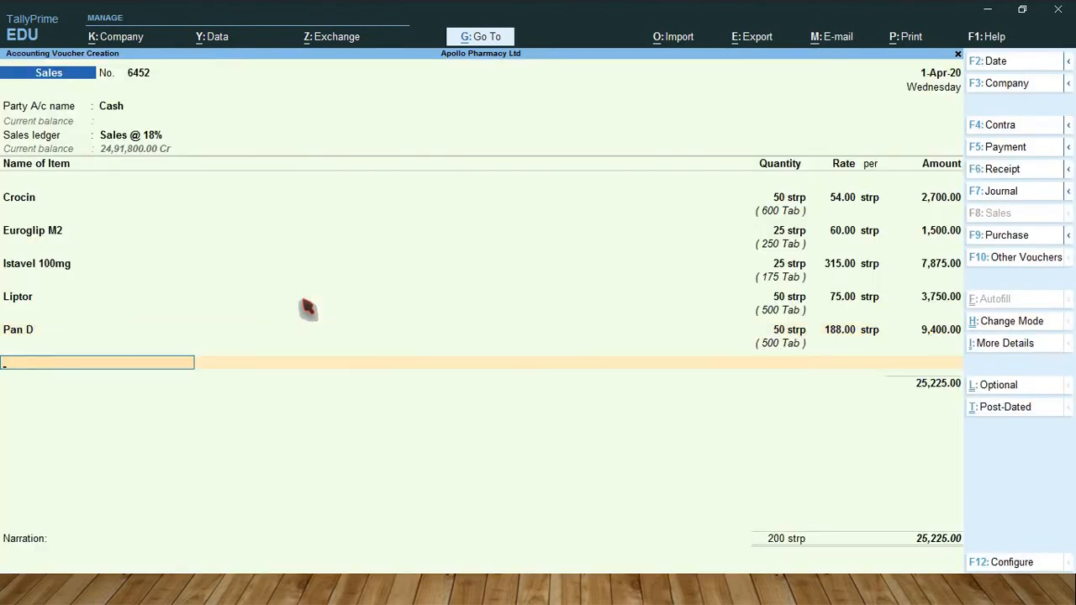
- Add Pioz 15mg from batch A 02314 as the sixth item, with quantity 50 strp at the prefilled rate of 150
key(Down)
key(Down)
key(Down)
key(Down)
key(Down)
key(Down)
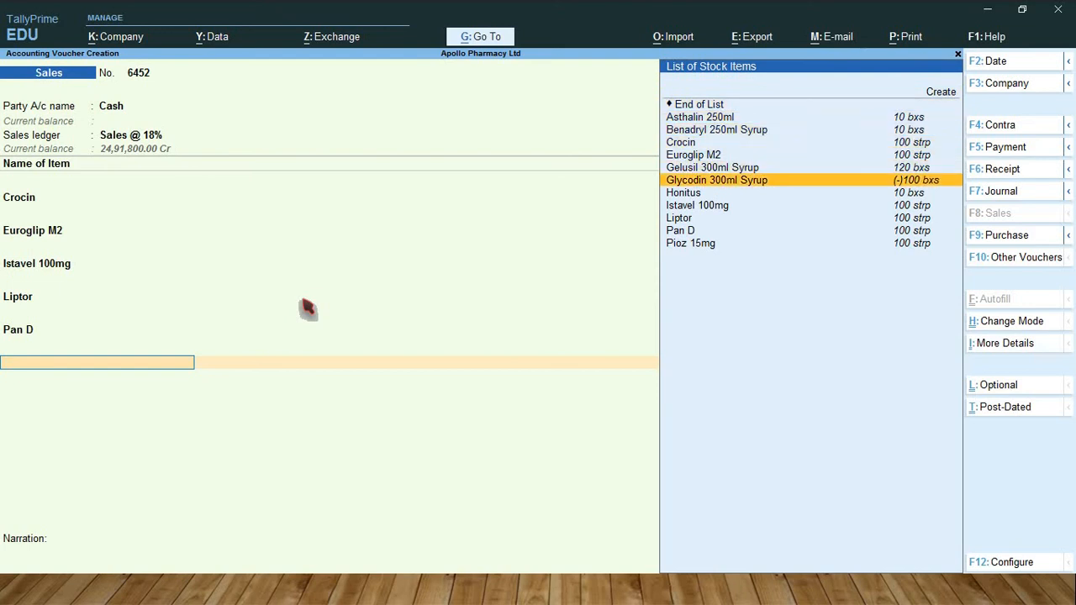
key(Down)
key(Down)
key(Down)
key(Down)
key(Down)
key(Return)
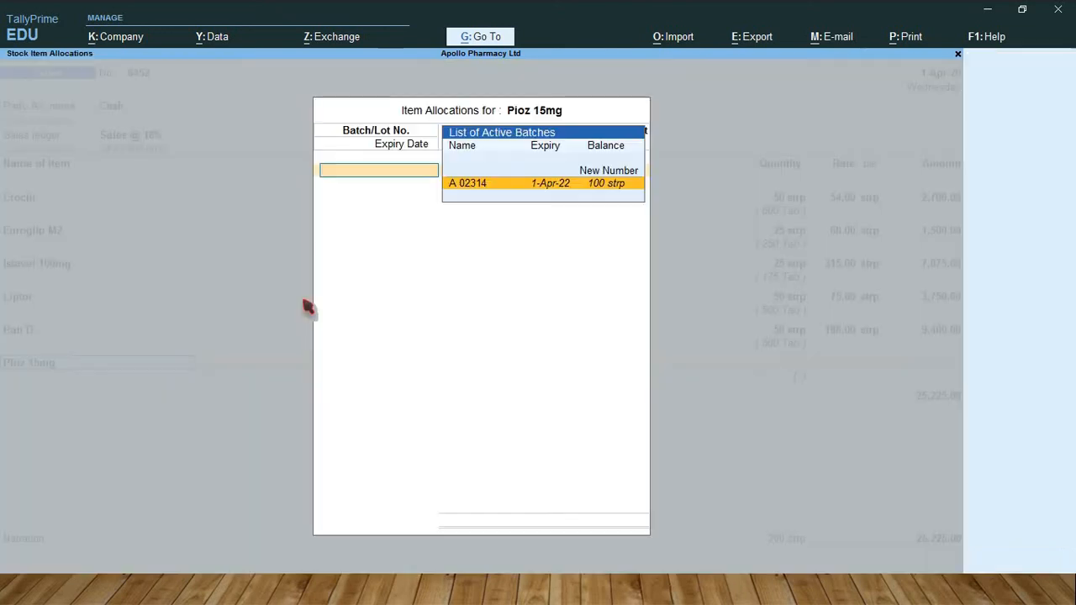
key(Return)
key(Return)
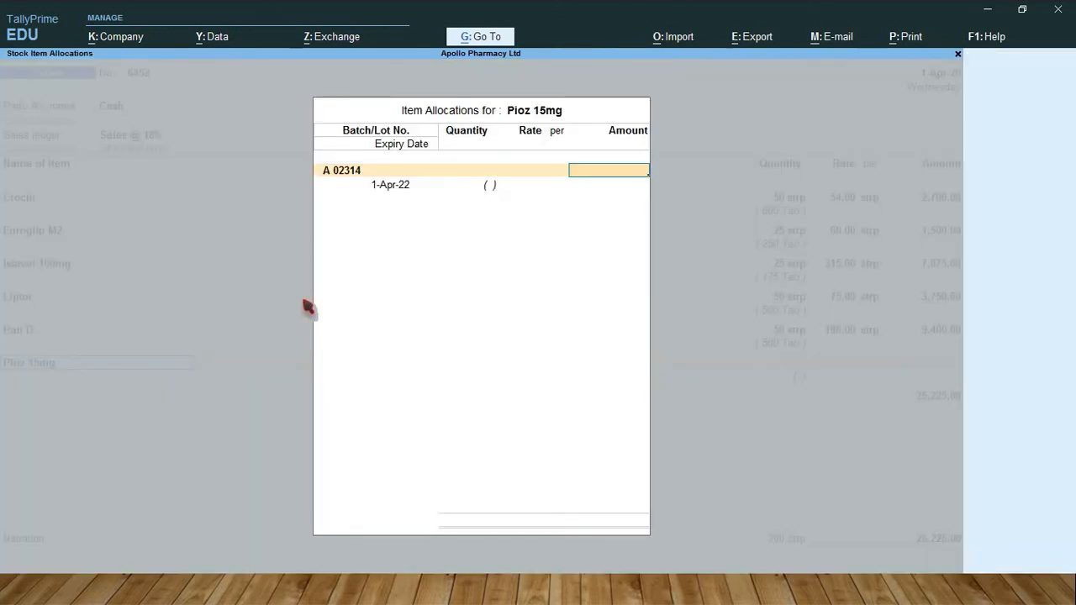
key(BackSpace)
text(50)
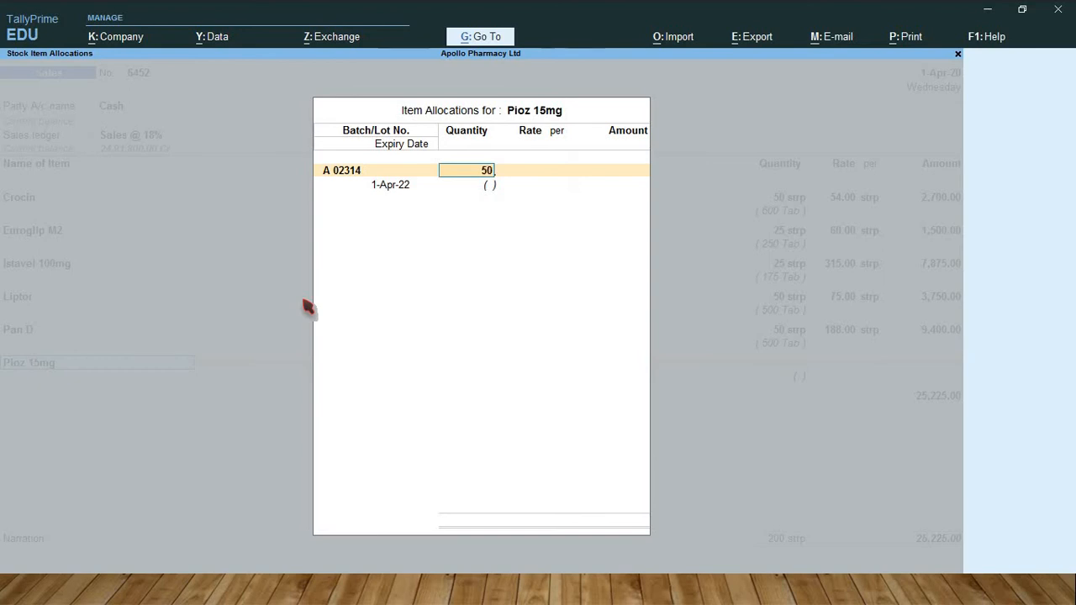
key(Return)
key(Return)
key(Return)
key(Return)
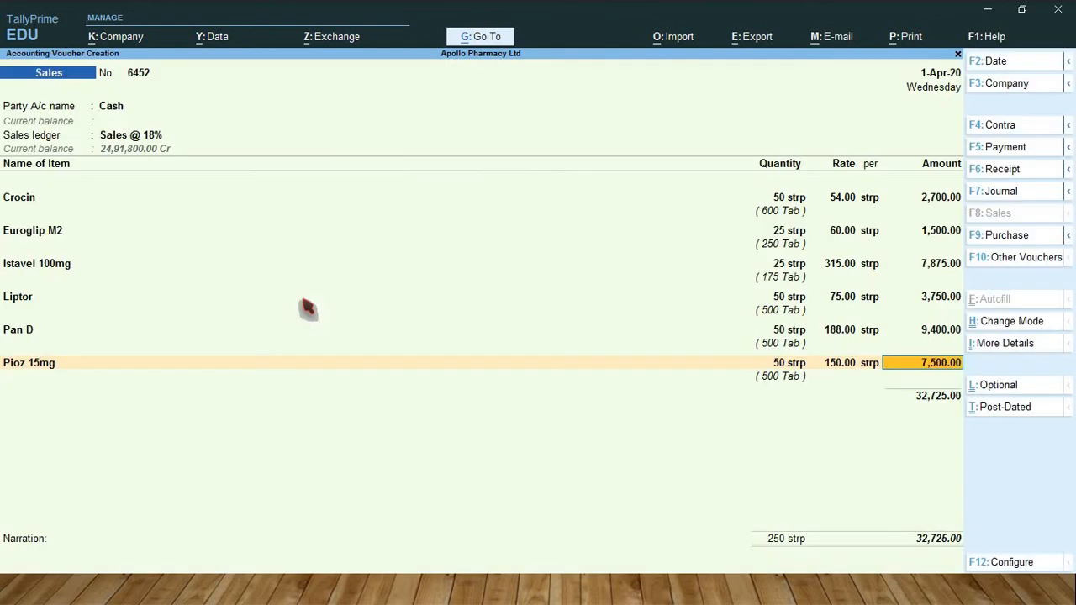
key(Return)
key(Return)
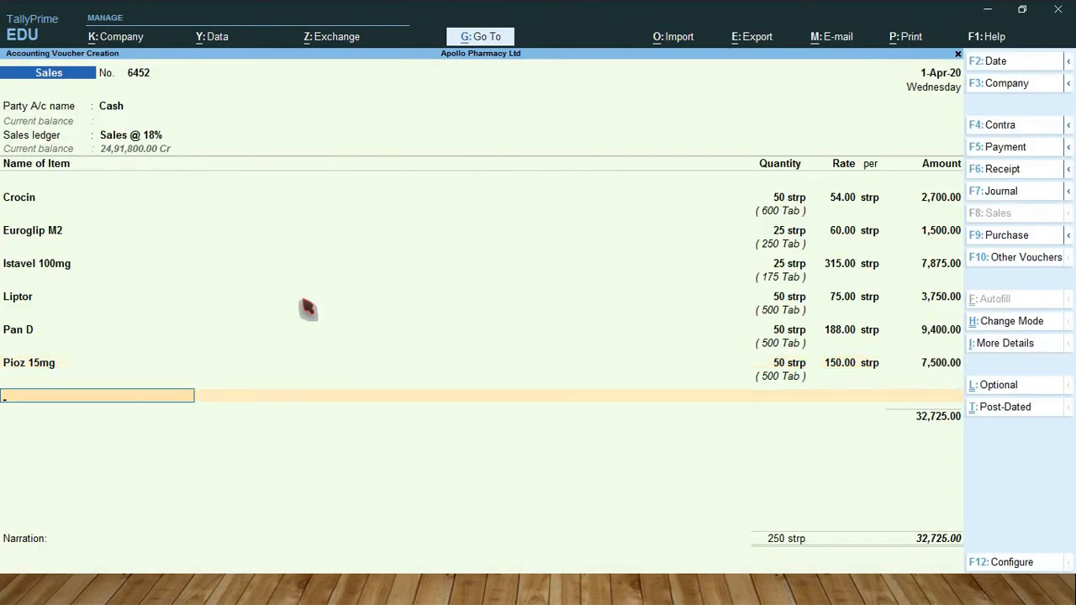
- Finish the item list and add the CGST @ 9% and SGST @ 9% ledgers with their calculated amounts
key(Return)
text(Cgs)
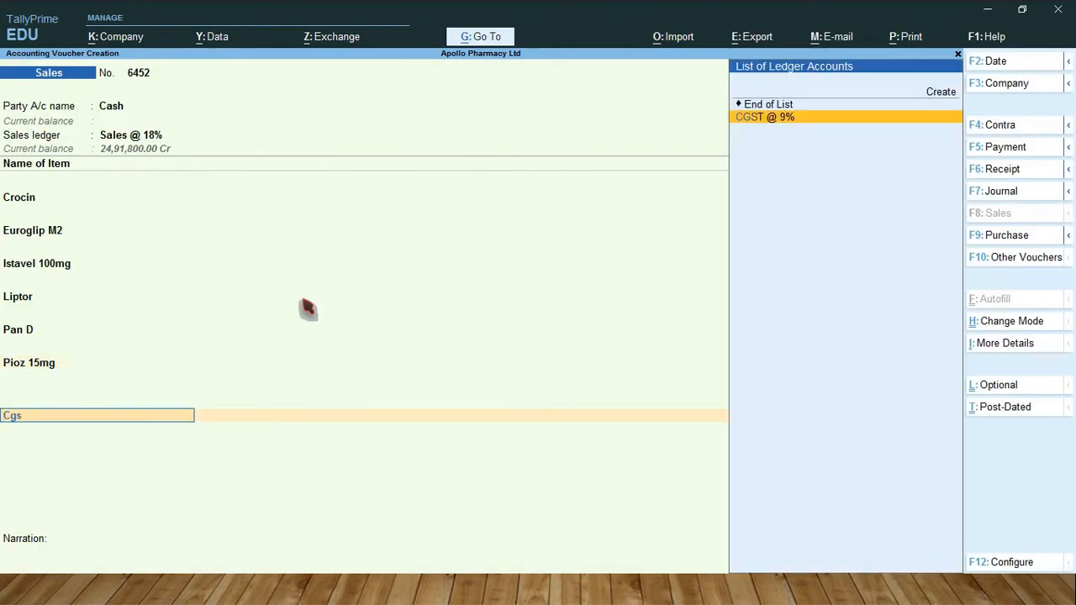
key(Return)
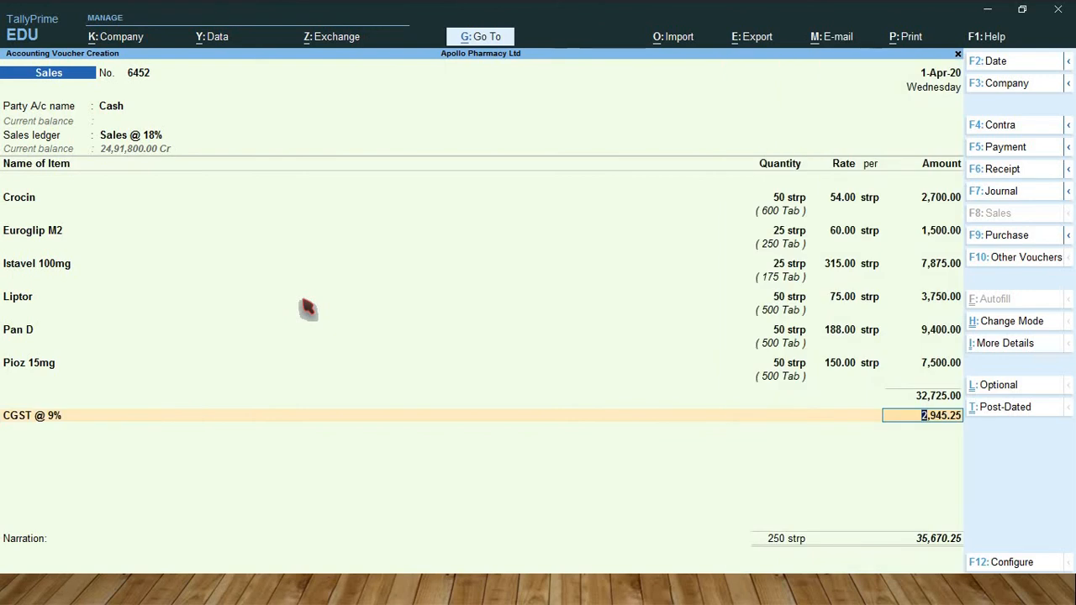
key(Return)
text(S)
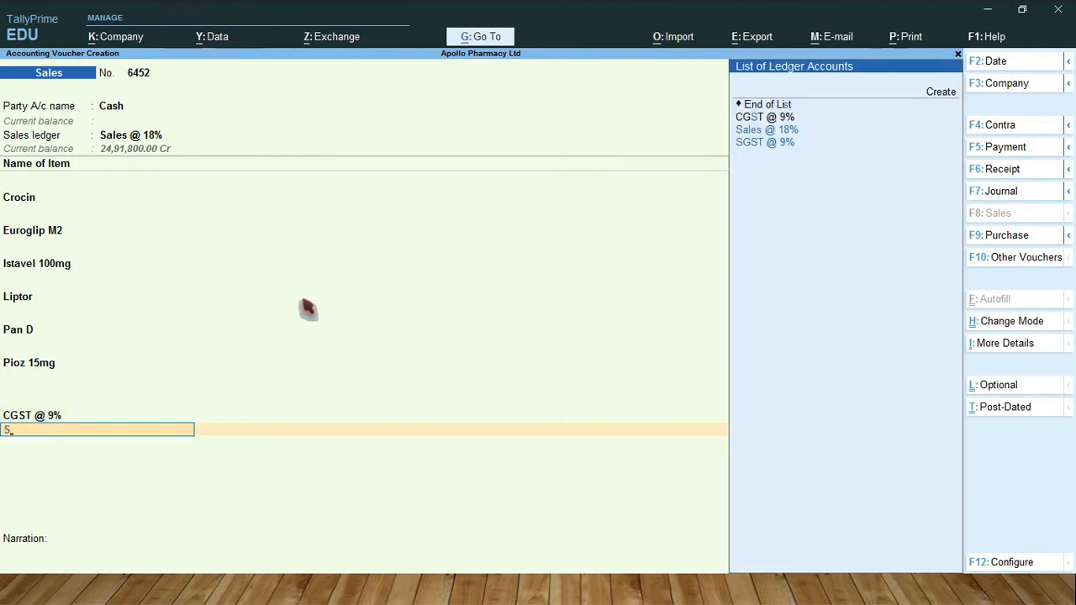
text(g)
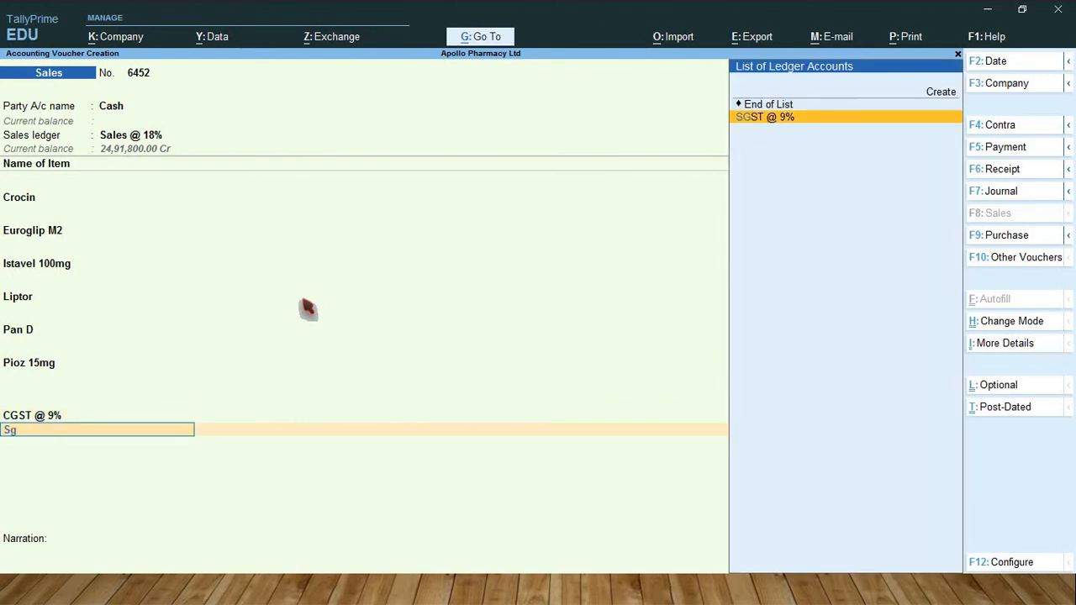
key(Return)
key(Return)
- Leave the narration blank and save the cash sales voucher
key(Return)
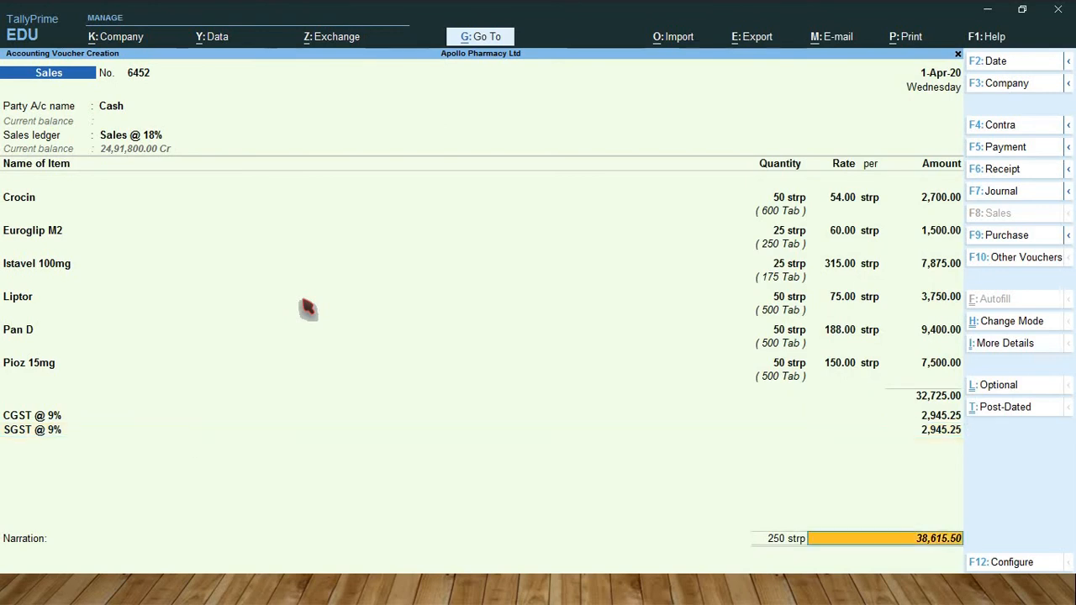
key(Return)
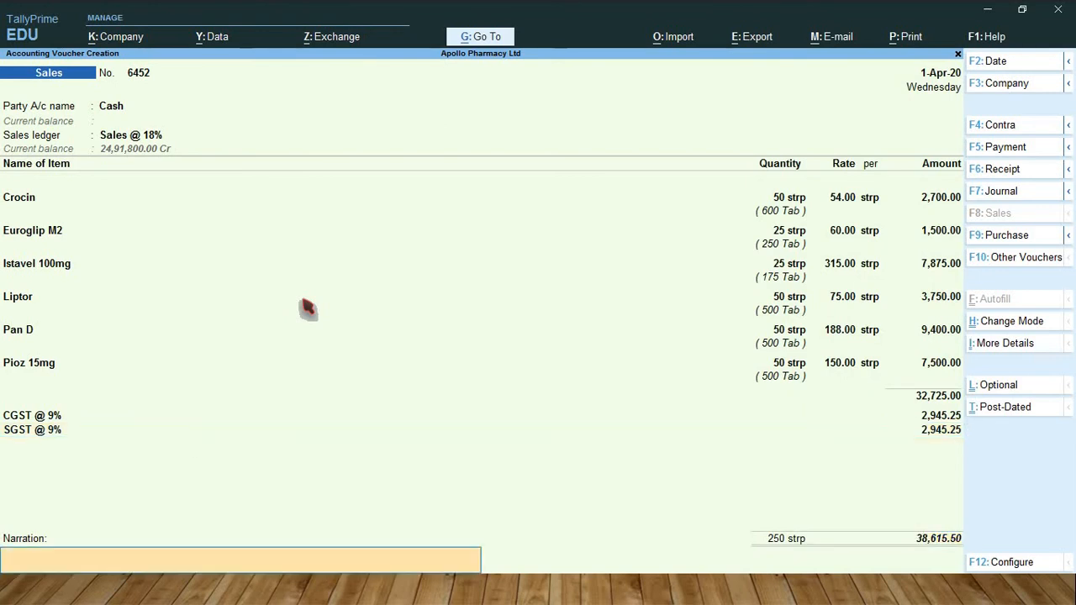
key(Return)
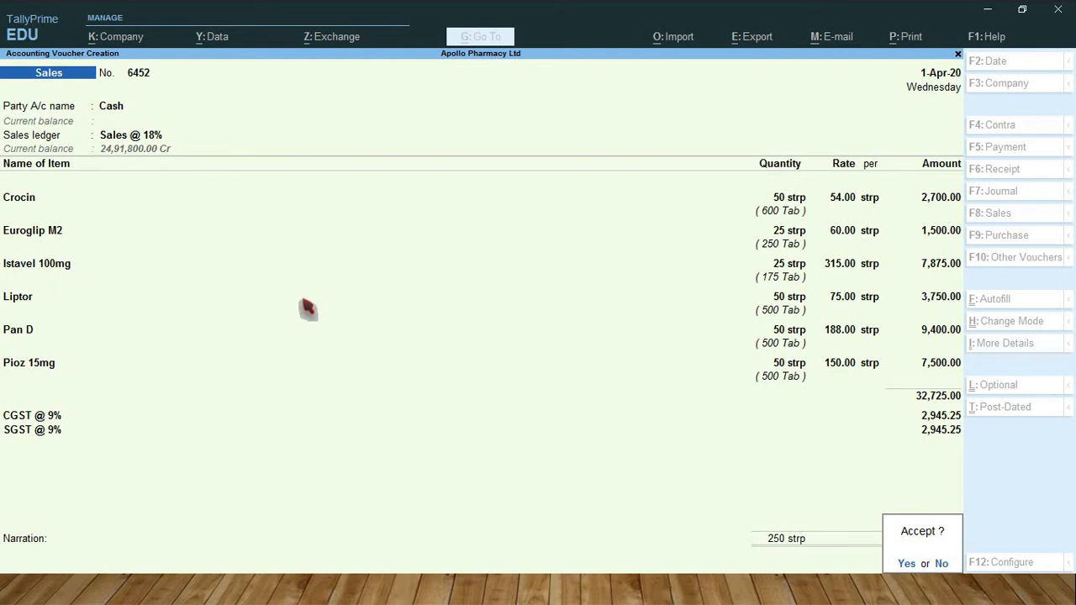
key(Return)
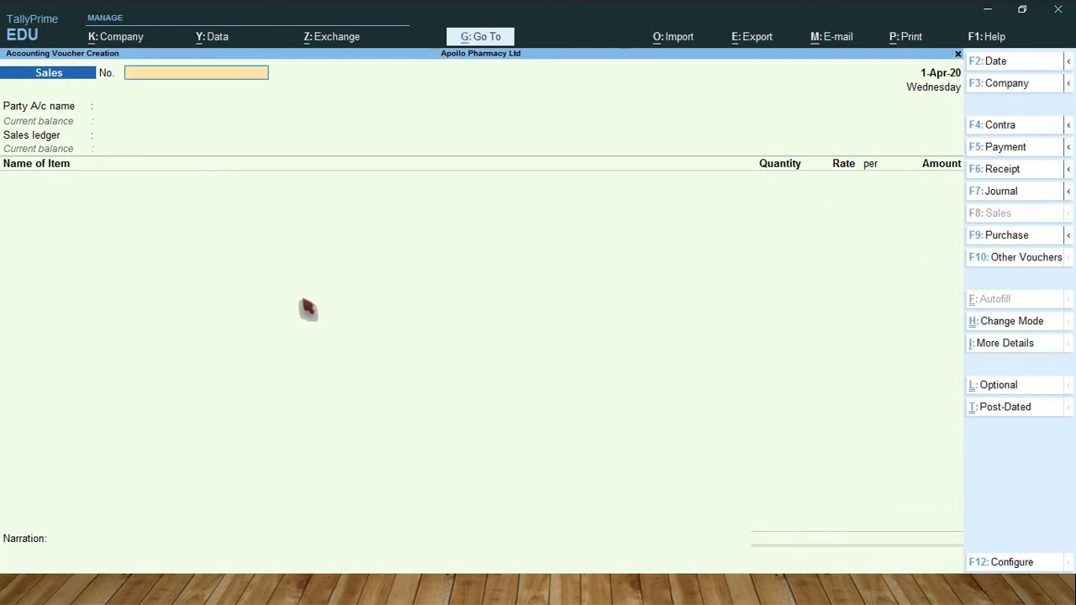
- Number the new sales voucher 6324 and choose Credit Card as the party account
text(6324)
key(Return)
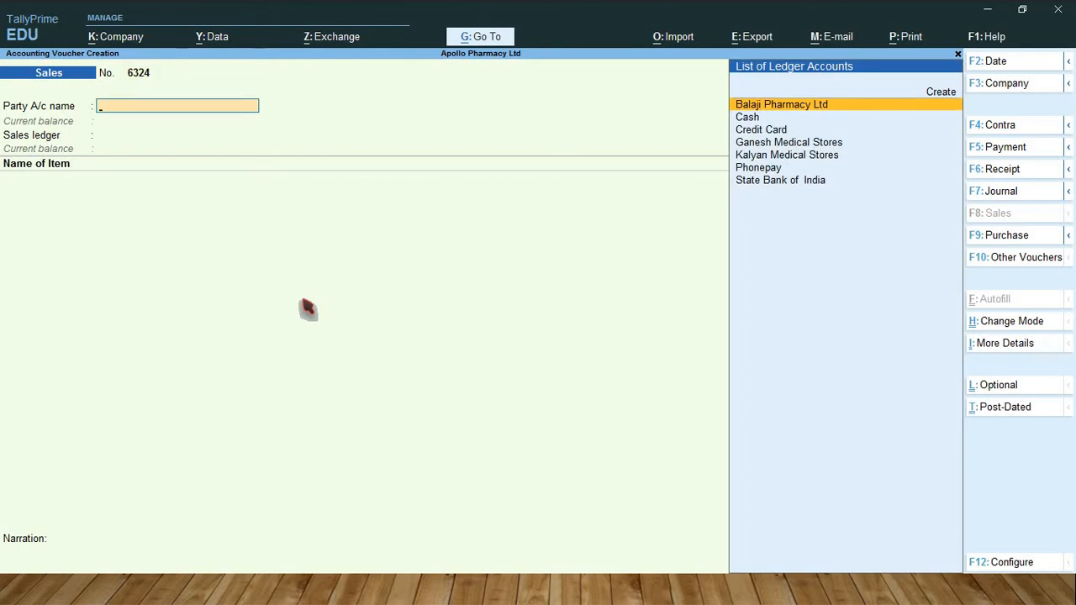
key(Down)
key(Down)
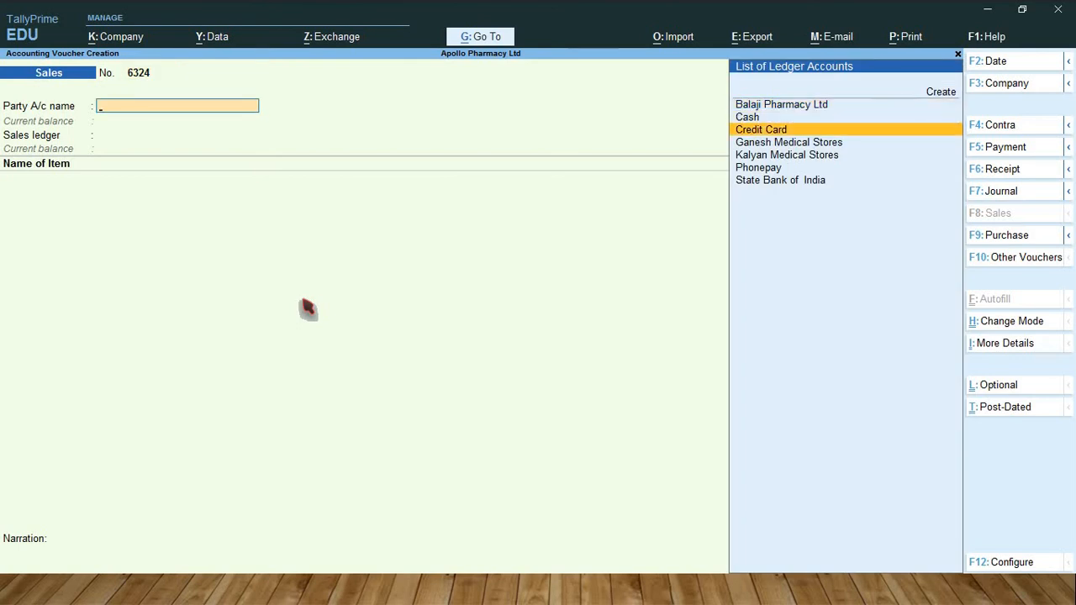
key(Return)
- Leave the dispatch details blank, accept the party details and choose Sales @ 18% as the sales ledger
key(Return)
key(Return)
key(Return)
key(Return)
key(Return)
key(Return)
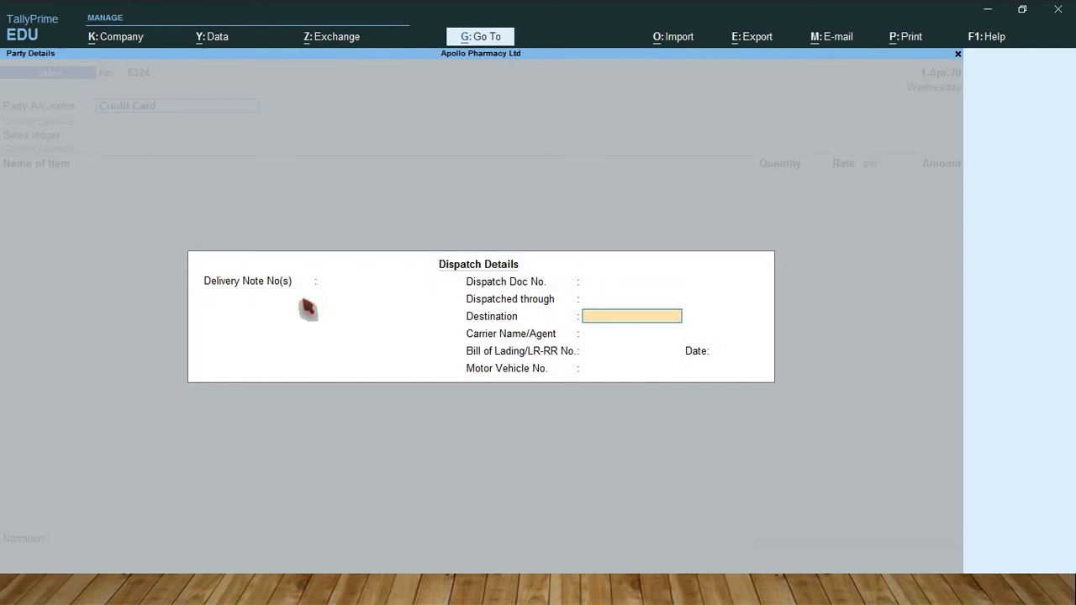
key(Return)
key(Return)
key(Return)
key(Return)
key(Return)
key(Return)
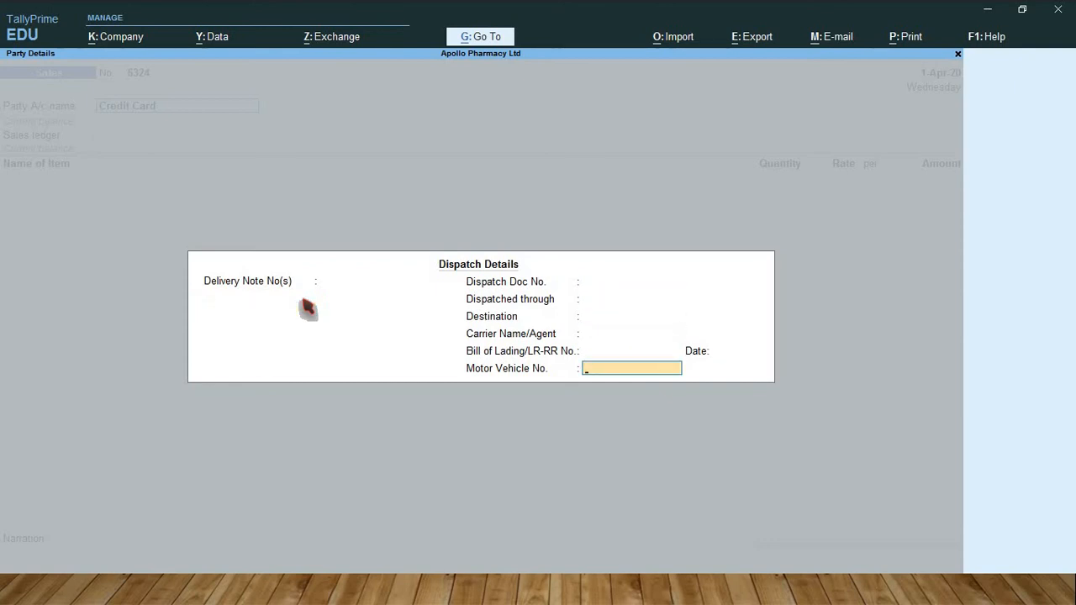
key(Return)
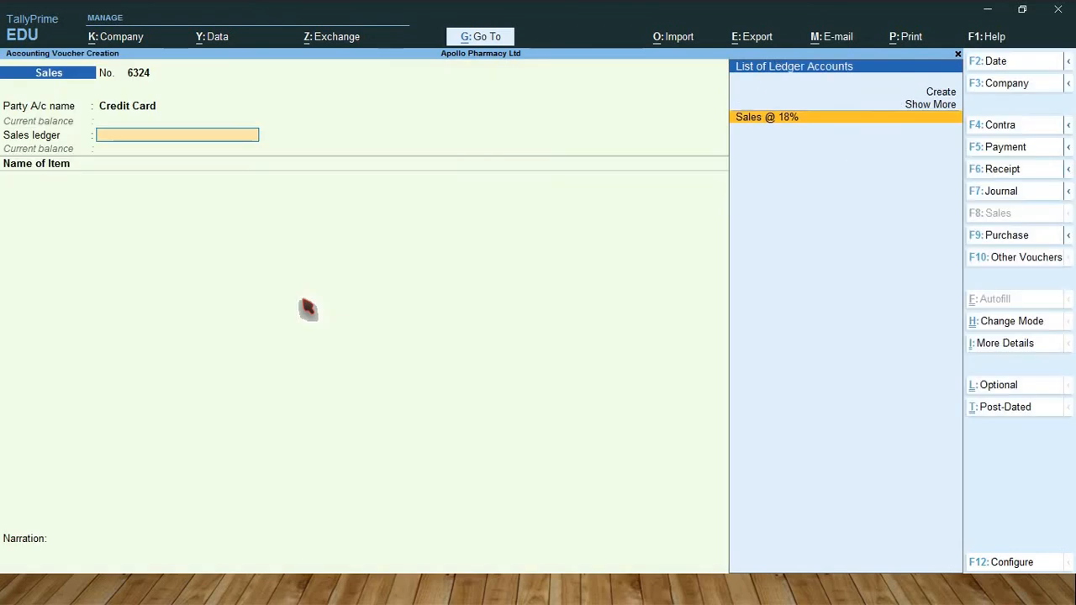
key(Return)
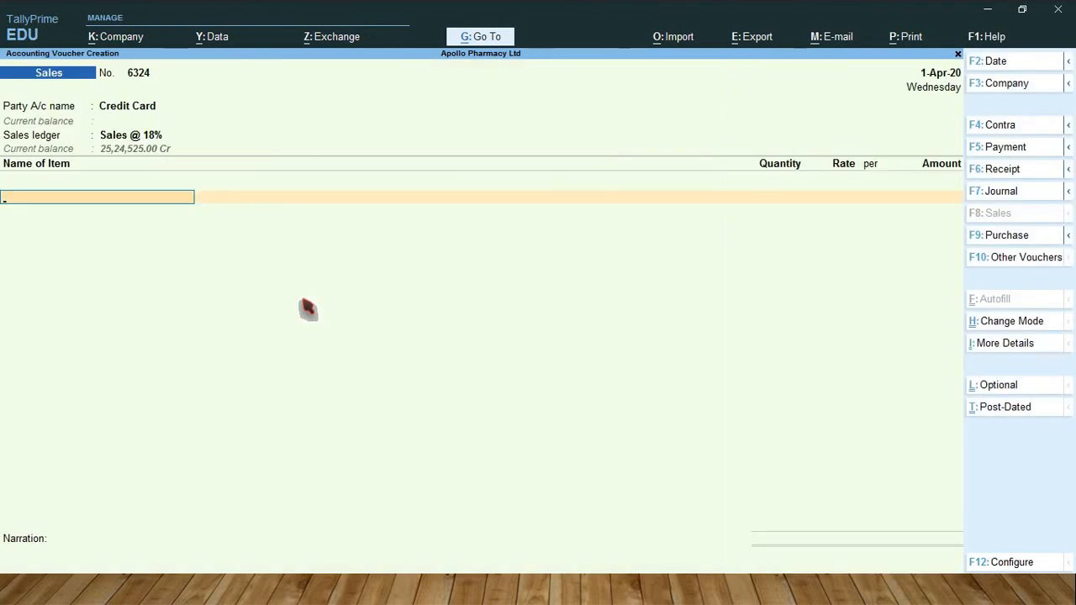
- Add Asthalin 250ml from batch B 9120 as the first item, with quantity 5 bxs at the prefilled rate of 300
key(space)
key(Down)
key(Down)
key(Down)
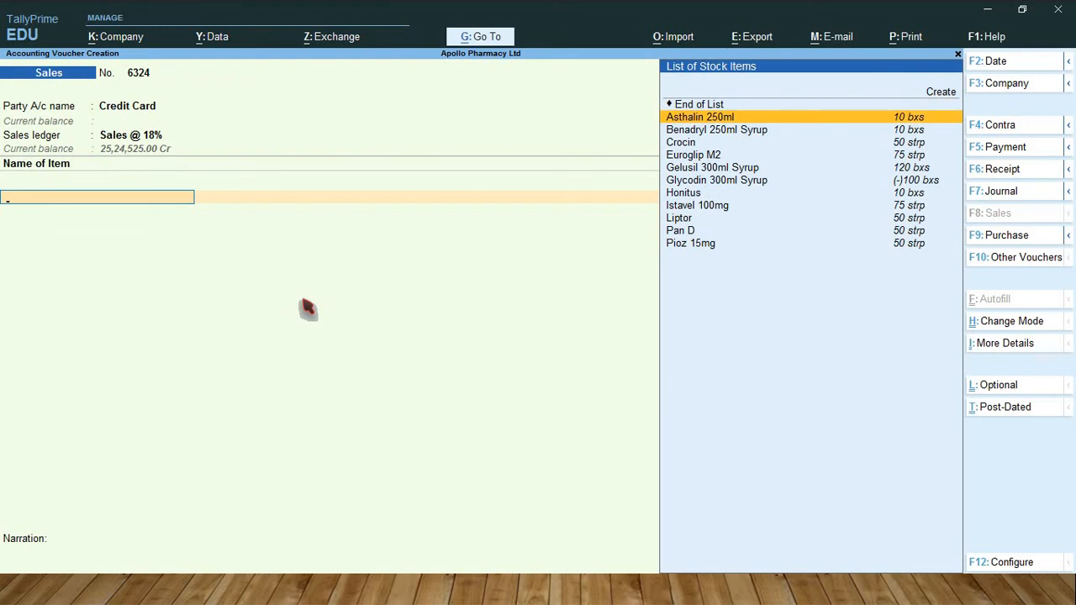
key(Return)
key(Return)
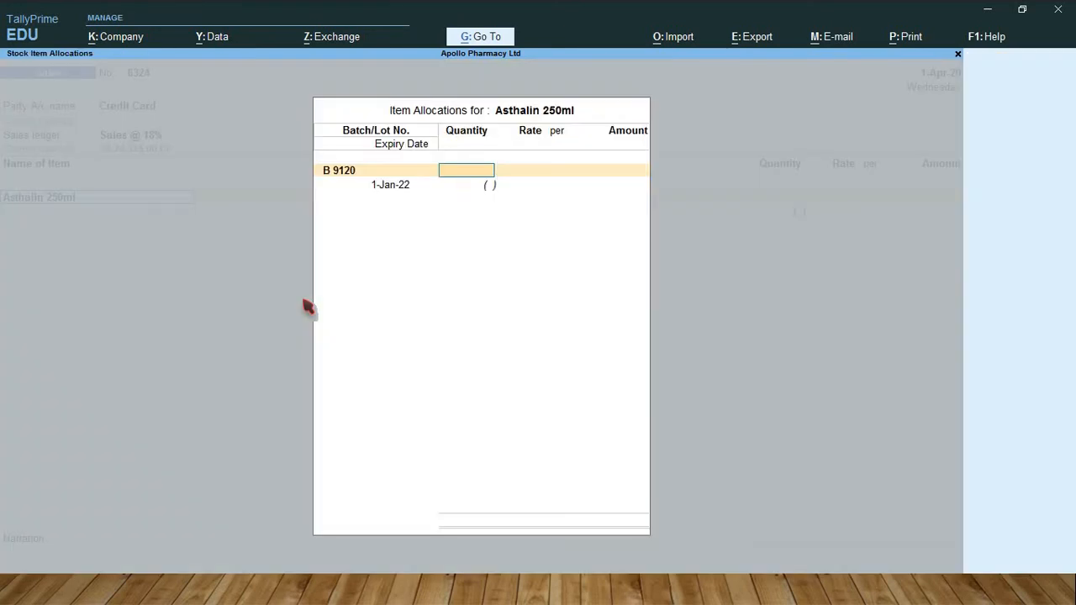
text(5)
key(Return)
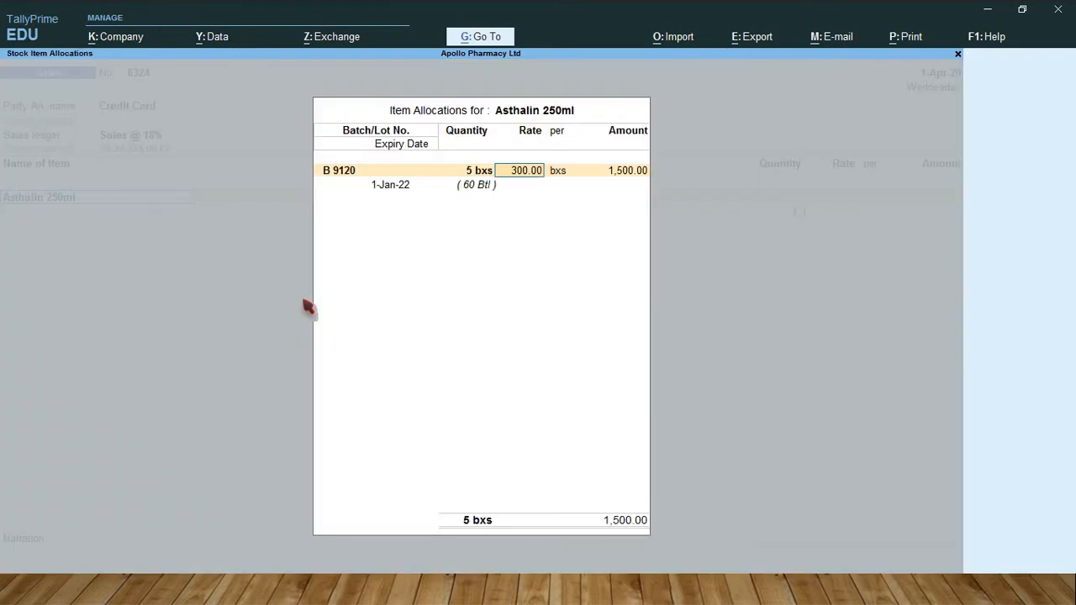
key(Return)
key(Return)
key(Return)
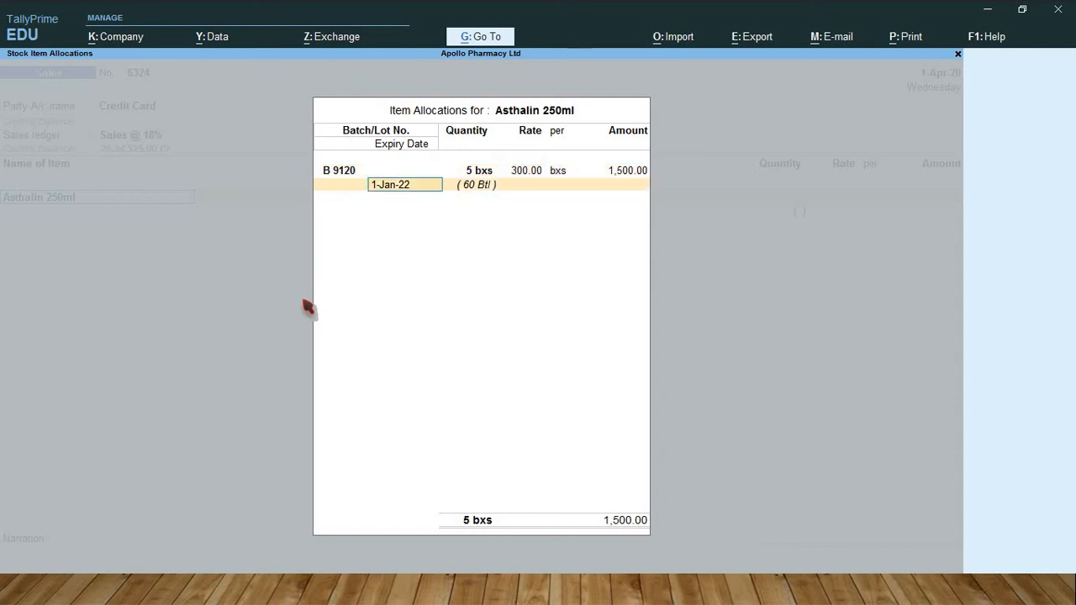
key(Return)
key(Return)
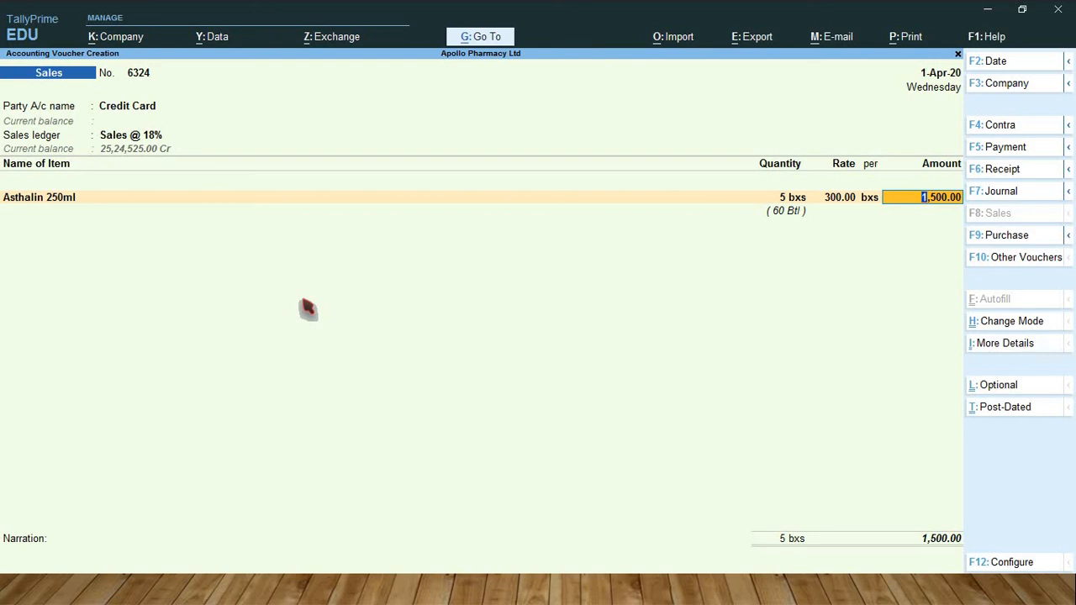
key(Return)
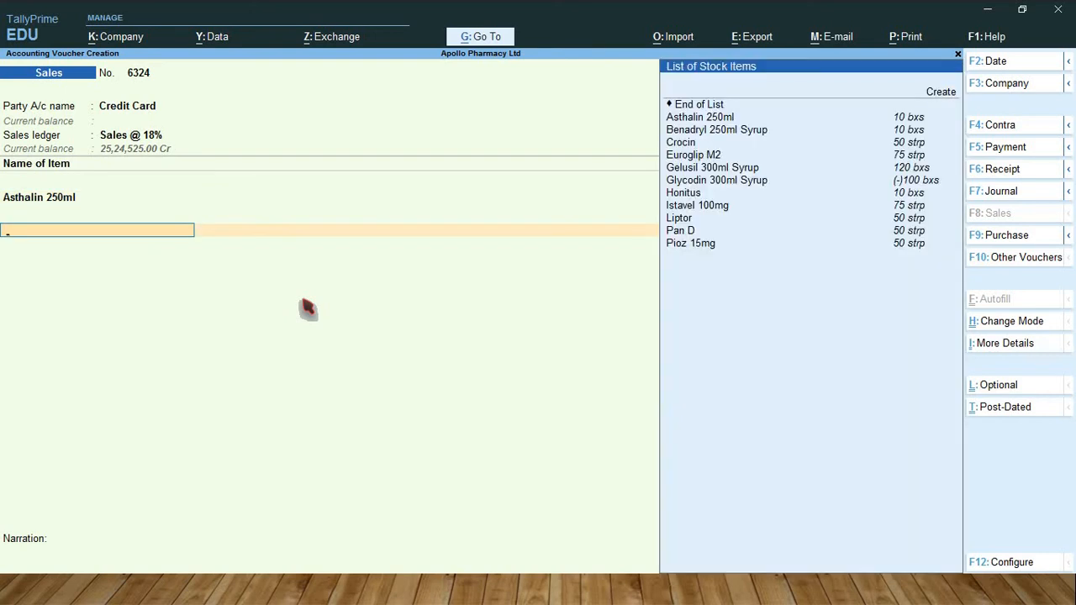
- Add Benadryl 250ml Syrup from batch G 2050 as the second item, with quantity 5 bxs at the prefilled rate of 225
key(Down)
key(Down)
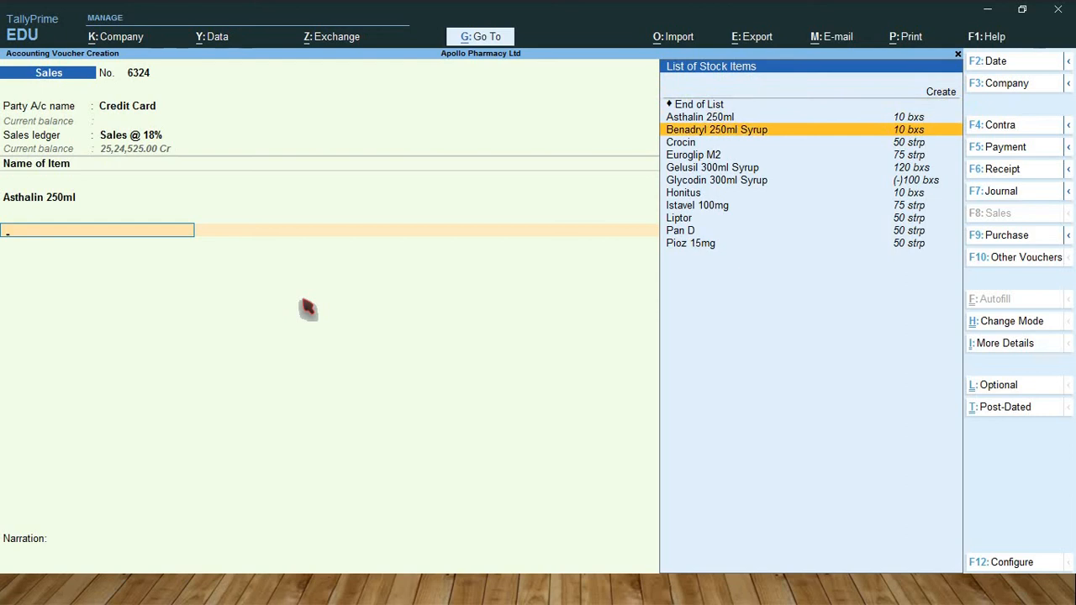
key(Return)
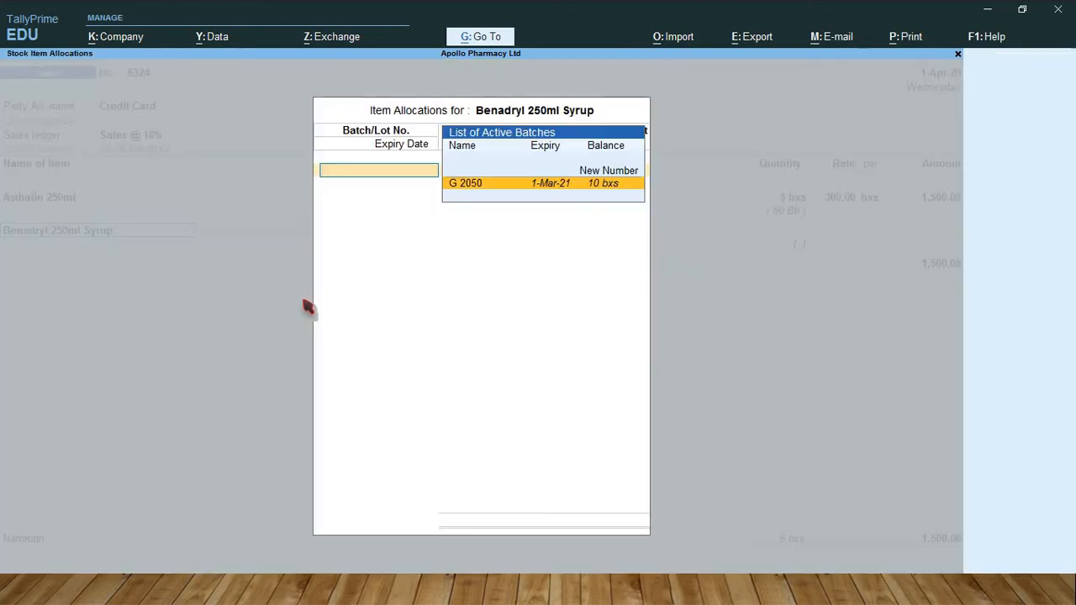
key(Return)
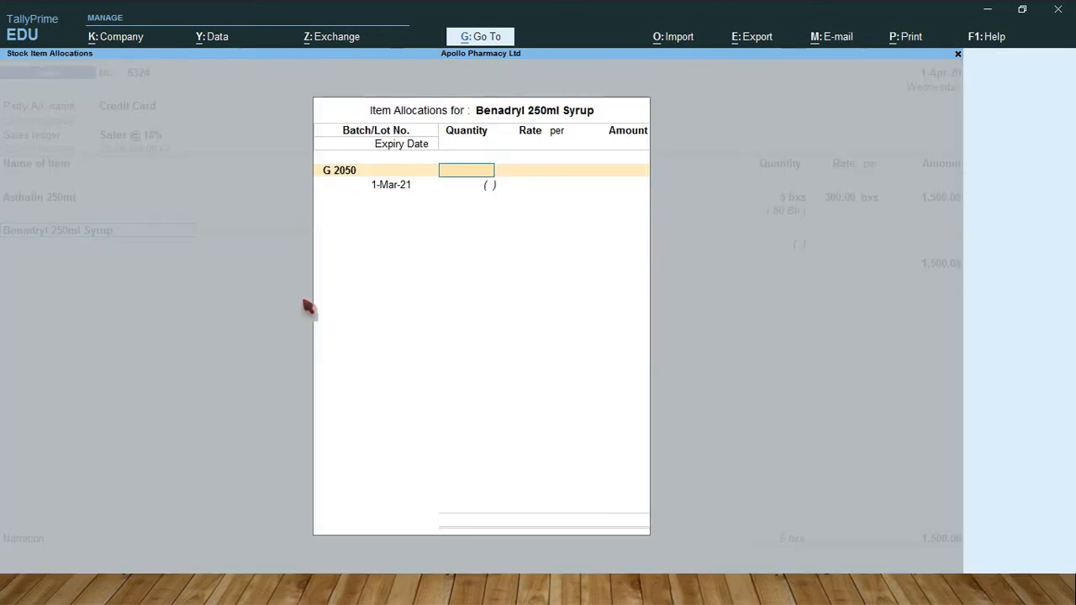
text(5)
key(Return)
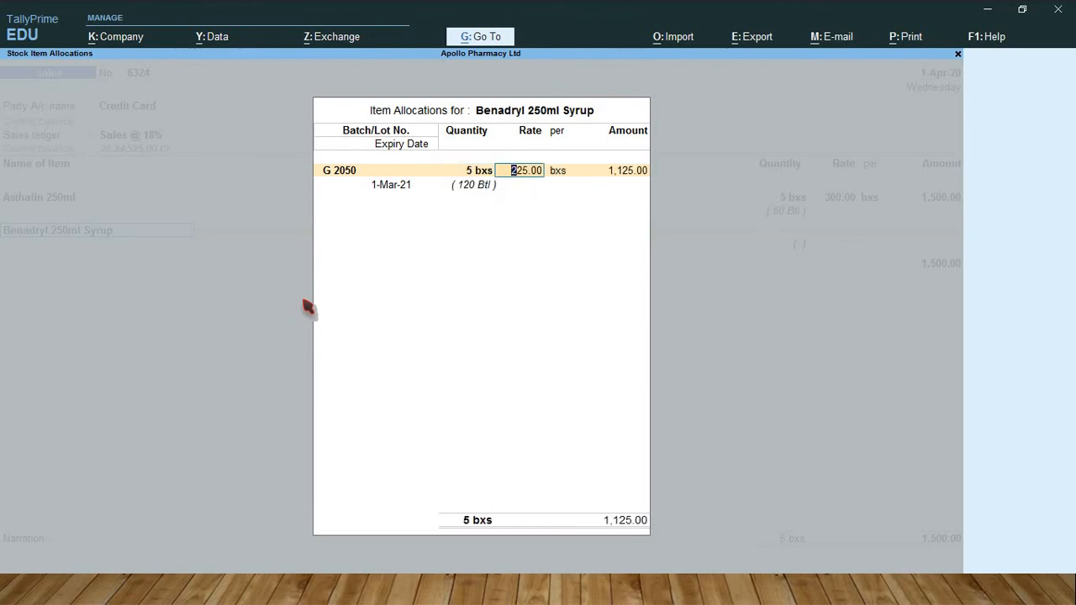
key(Return)
key(Return)
key(Return)
key(Return)
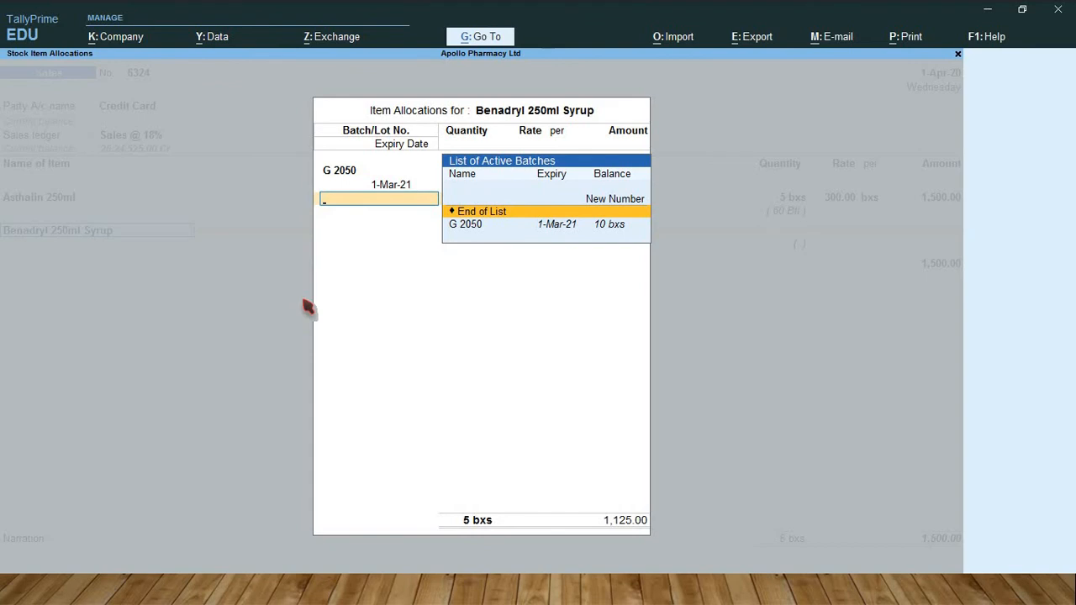
key(Return)
key(Return)
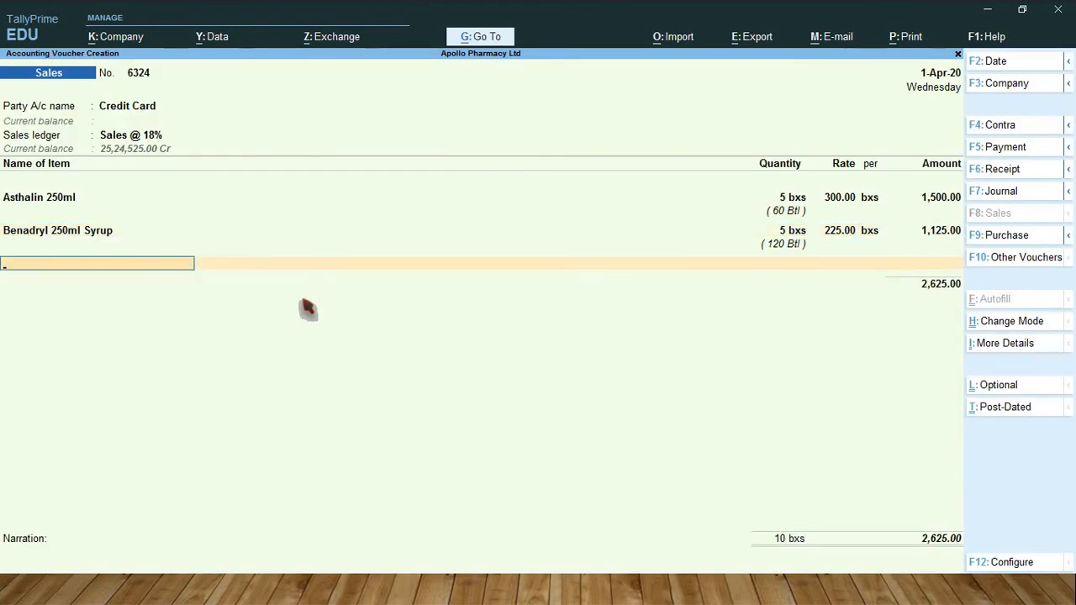
- Add Gelusil 300ml Syrup from batch M 2589 as the third item, with quantity 50 bxs at a rate of 330
key(Down)
key(Down)
key(Down)
key(Down)
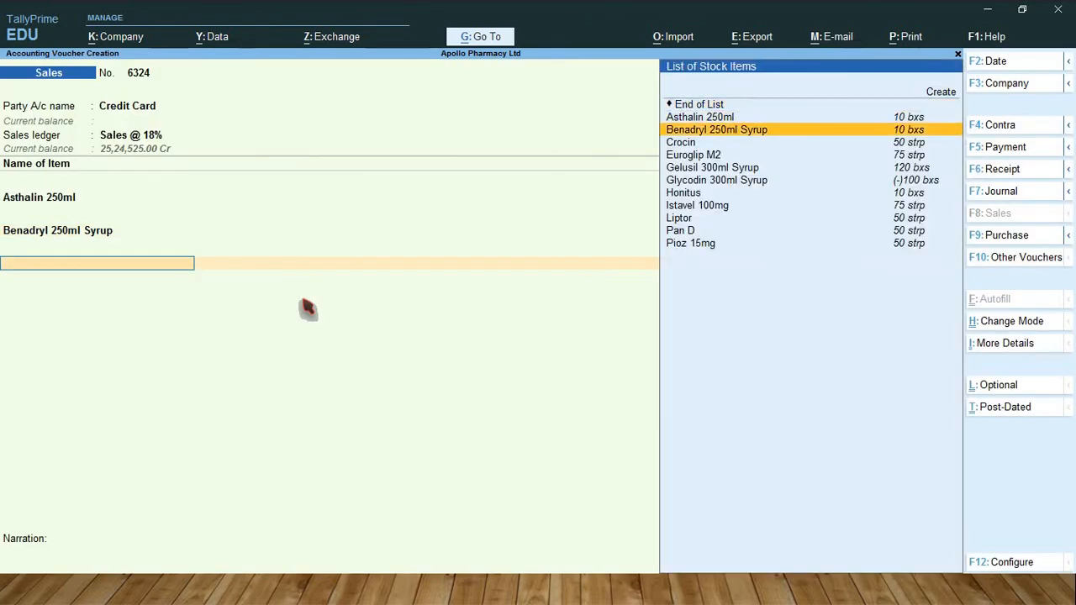
key(Down)
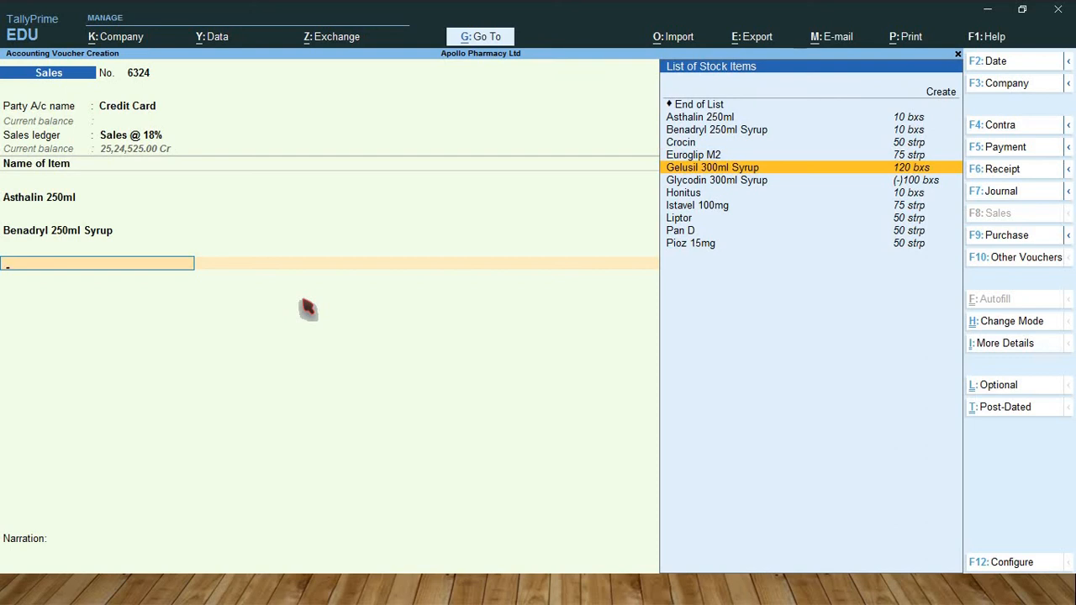
key(Return)
key(Return)
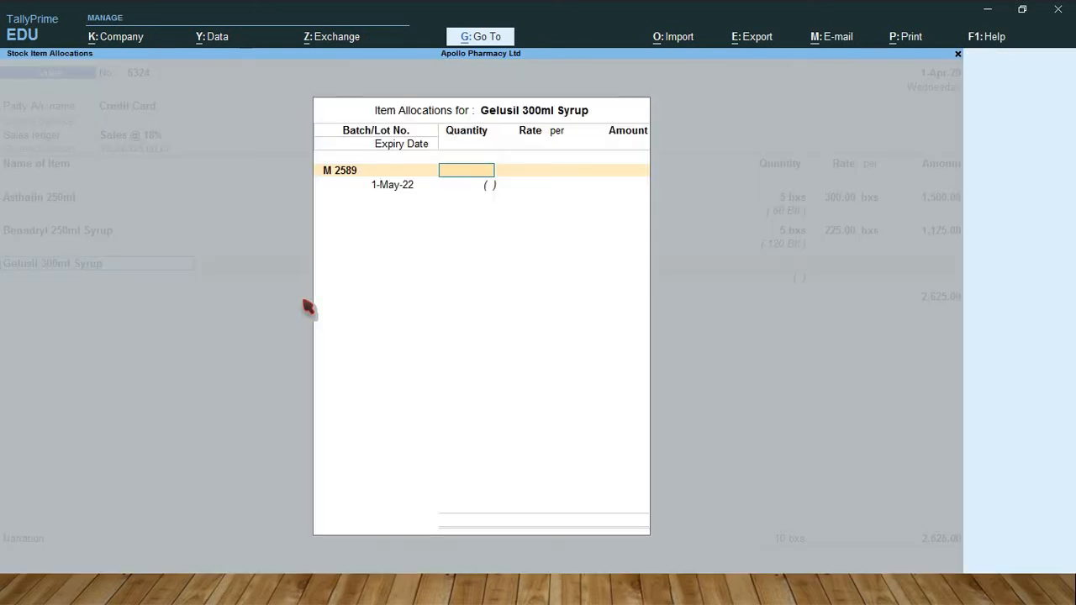
text(50)
key(Return)
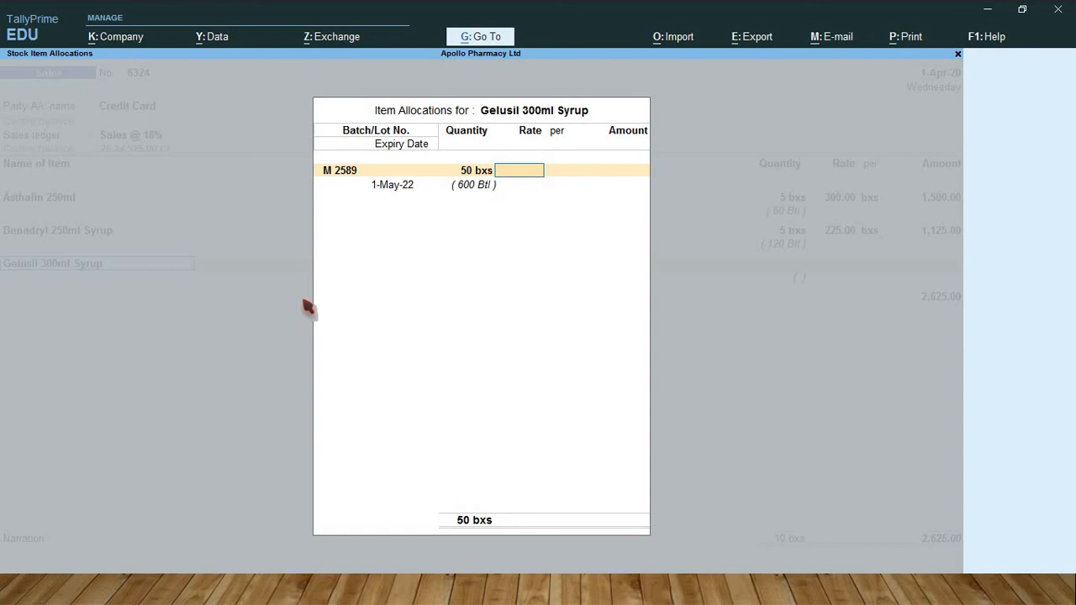
text(330)
key(Return)
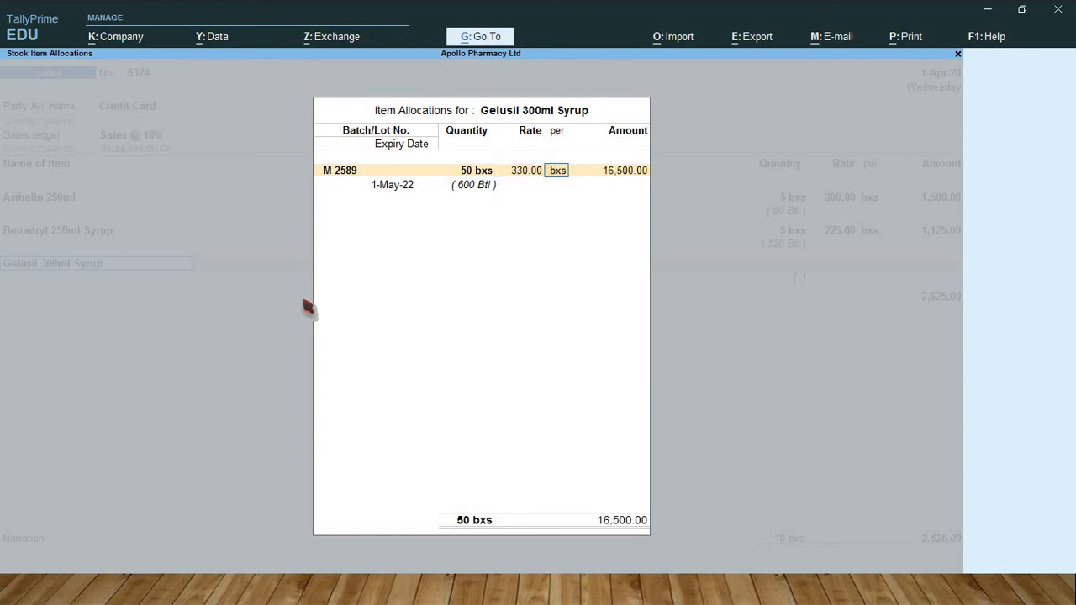
key(Return)
key(Return)
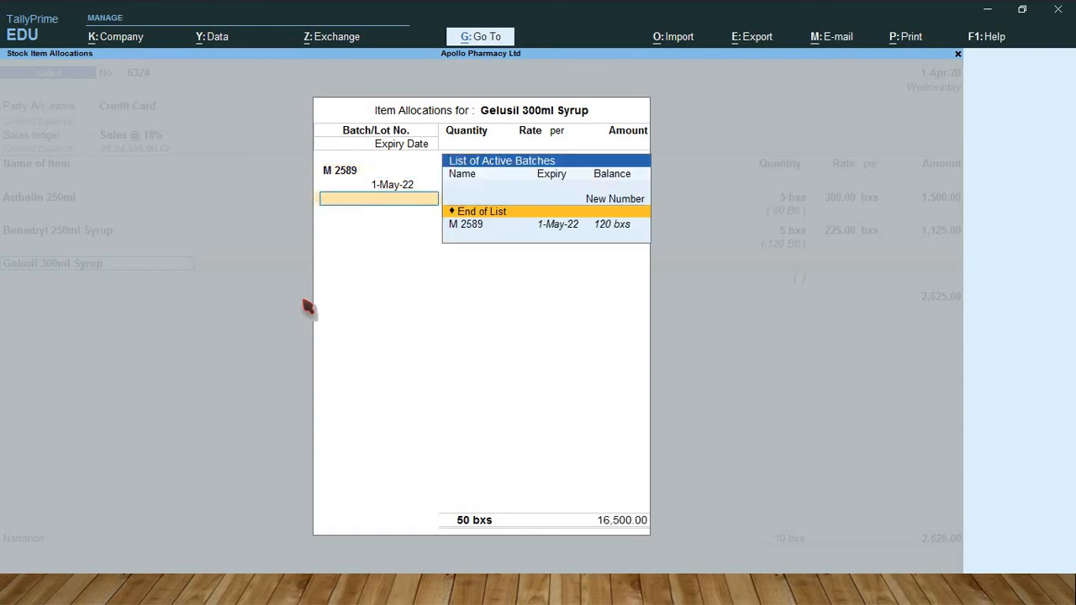
key(Return)
key(Return)
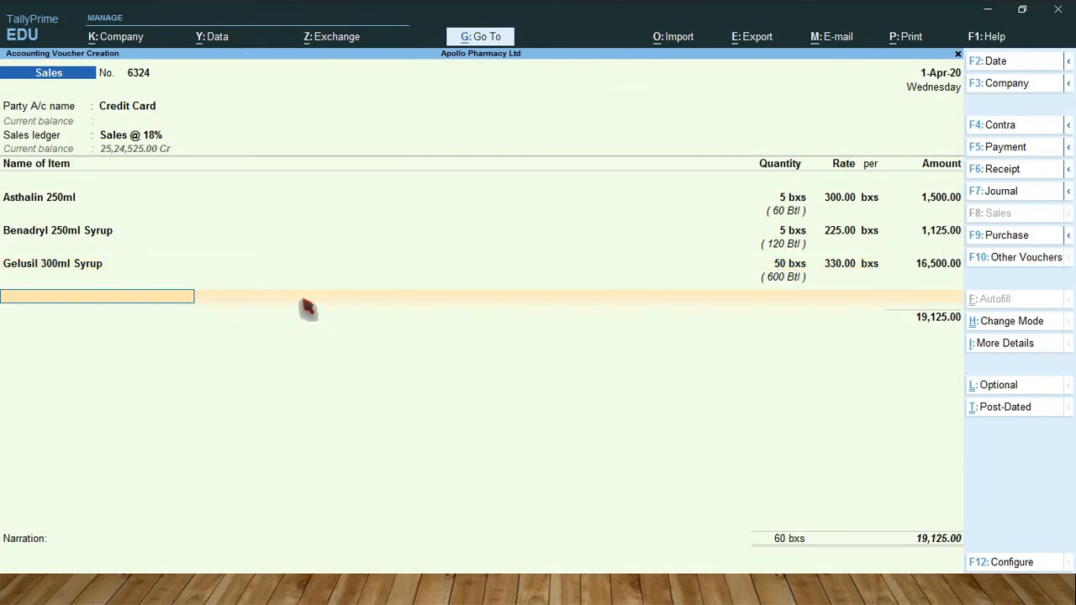
- Try to add Glycodin 300ml Syrup from batch C 7564 as the fourth item, with quantity 50 bxs
key(Down)
key(Down)
key(Down)
key(Down)
key(Down)
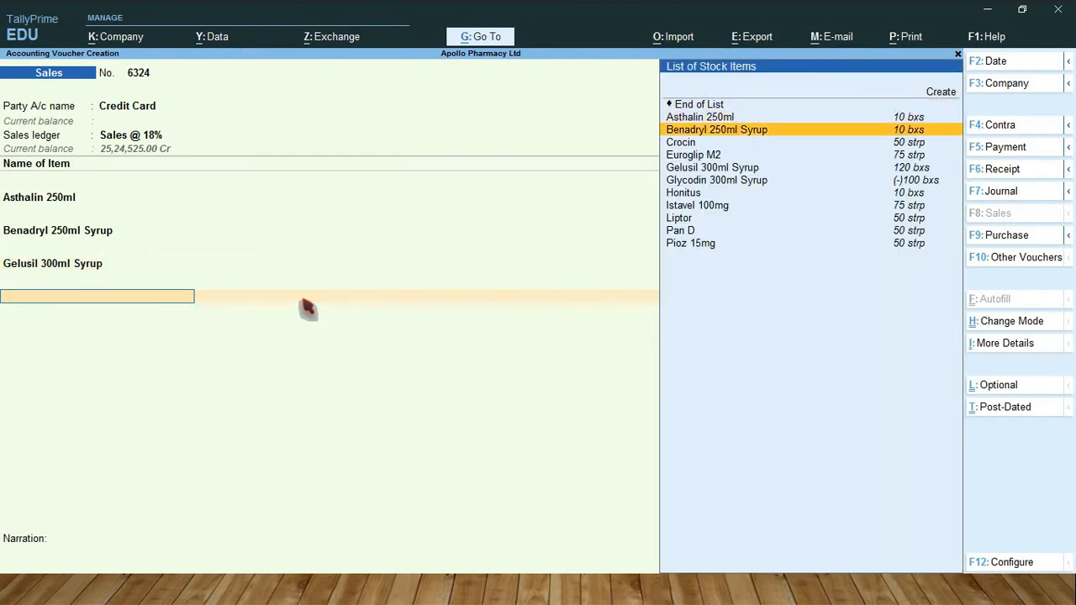
key(Down)
key(Down)
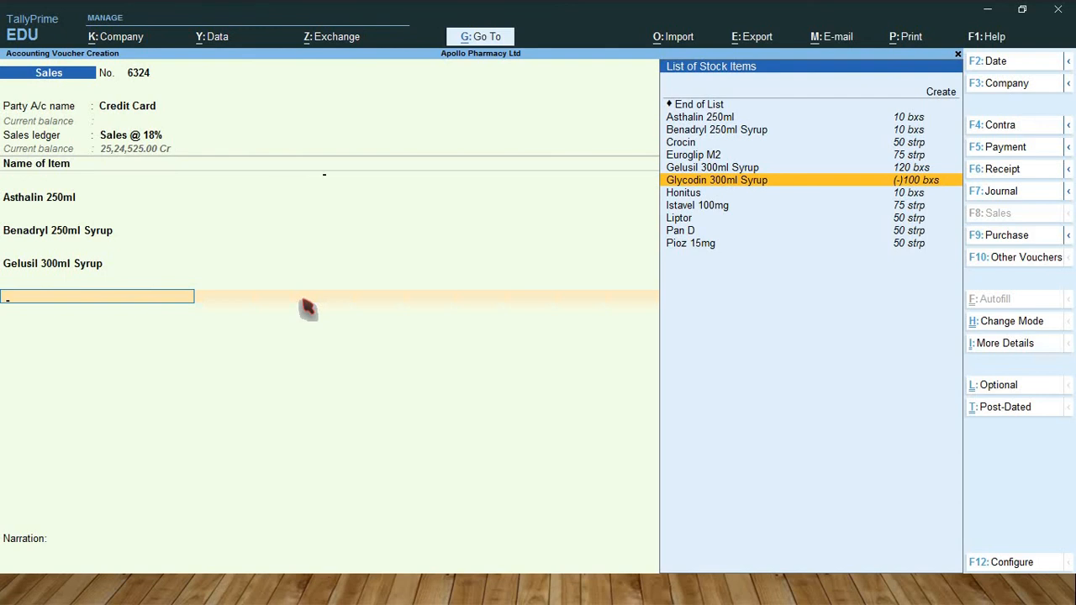
key(Return)
key(Return)
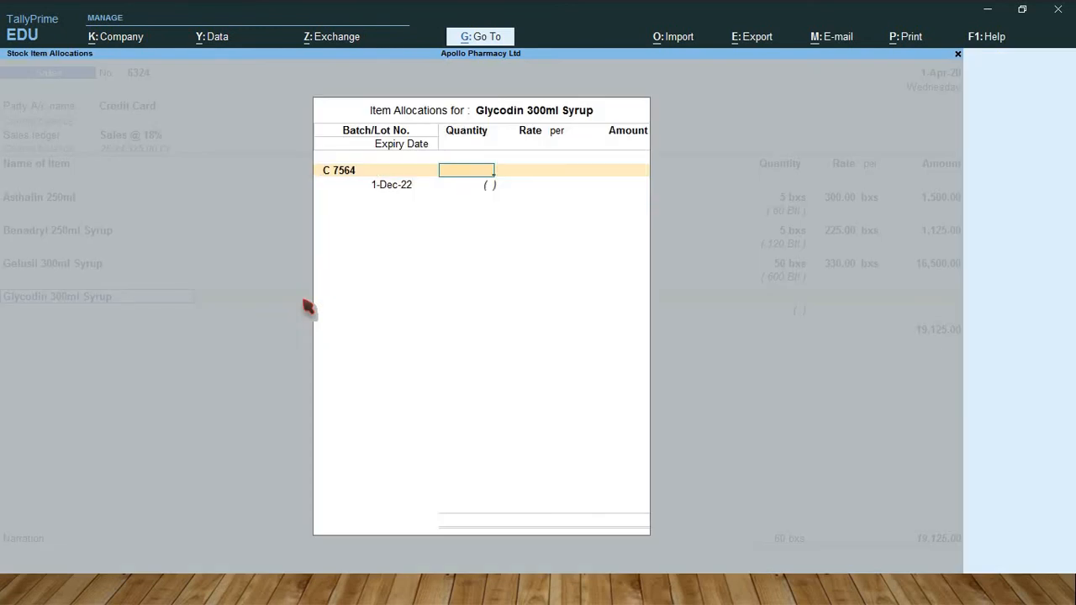
text(50)
key(Return)
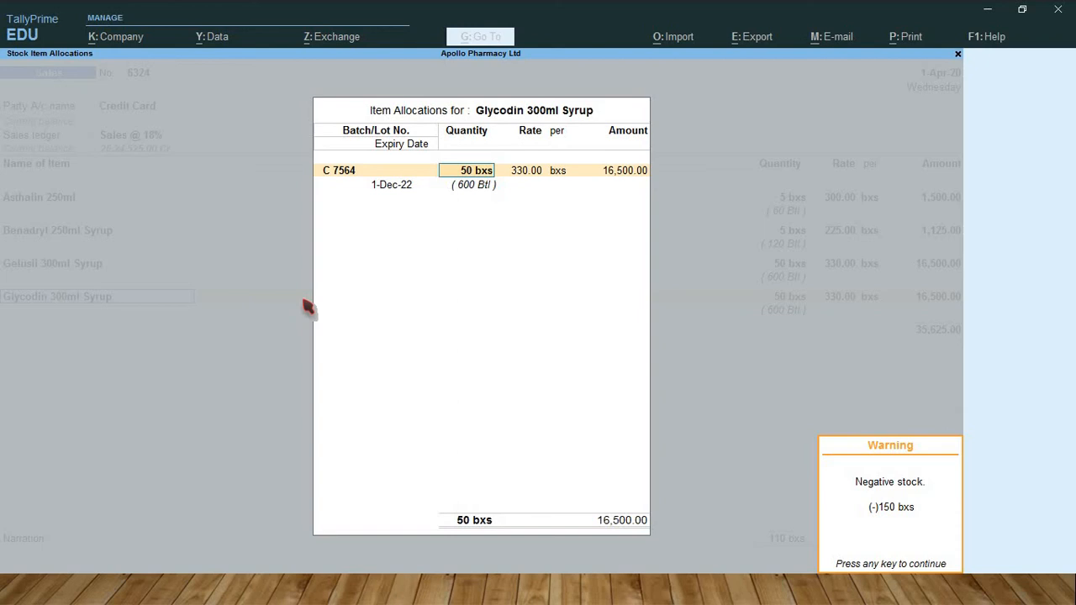
key(Return)
key(Return)
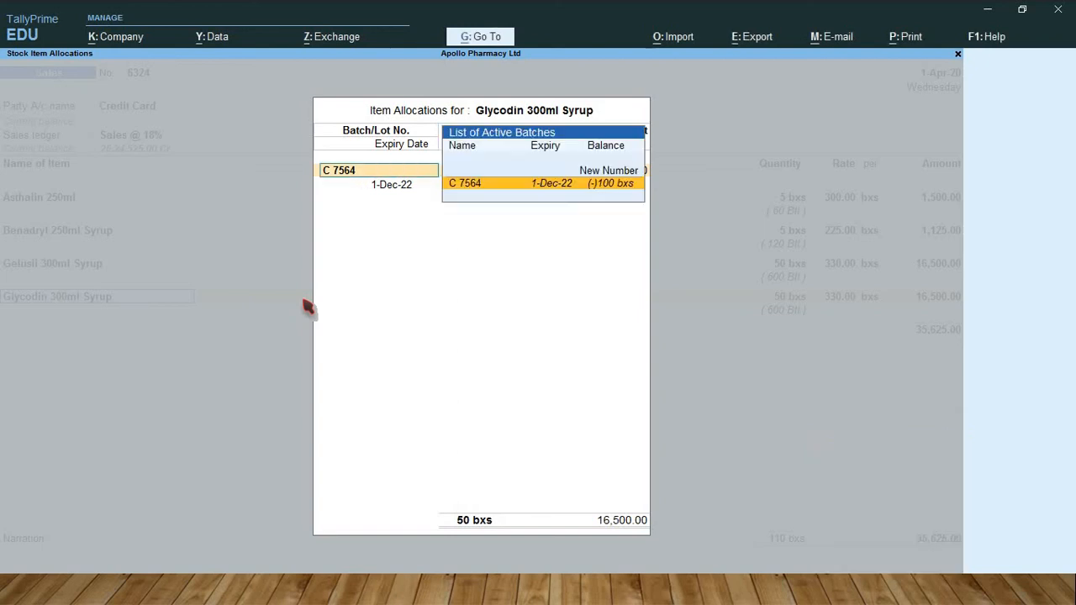
key(Return)
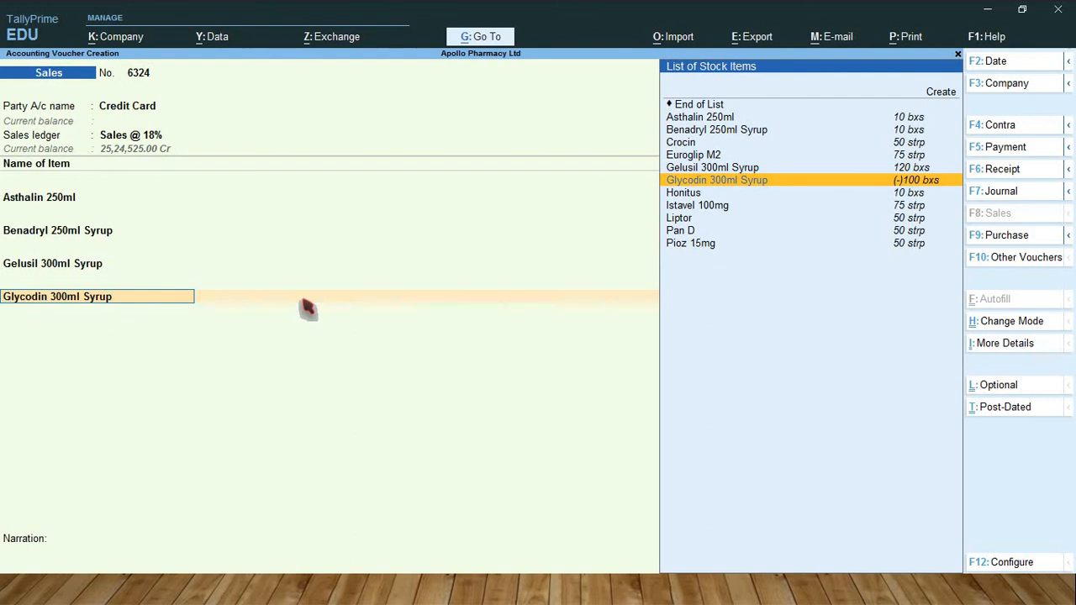
key(Up)
key(Up)
key(Up)
key(Up)
key(Up)
key(Up)
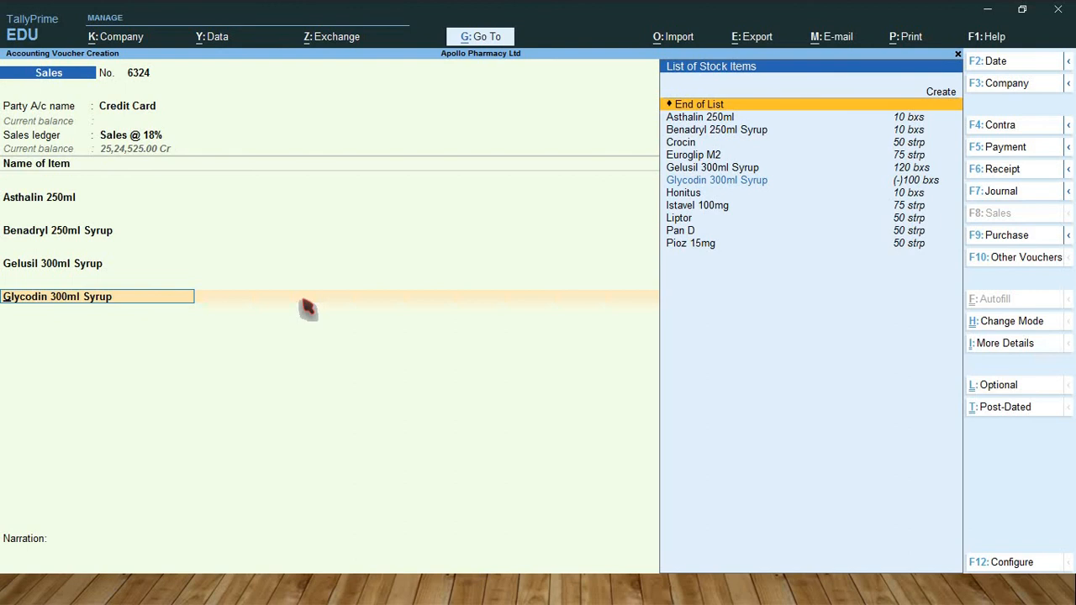
key(Return)
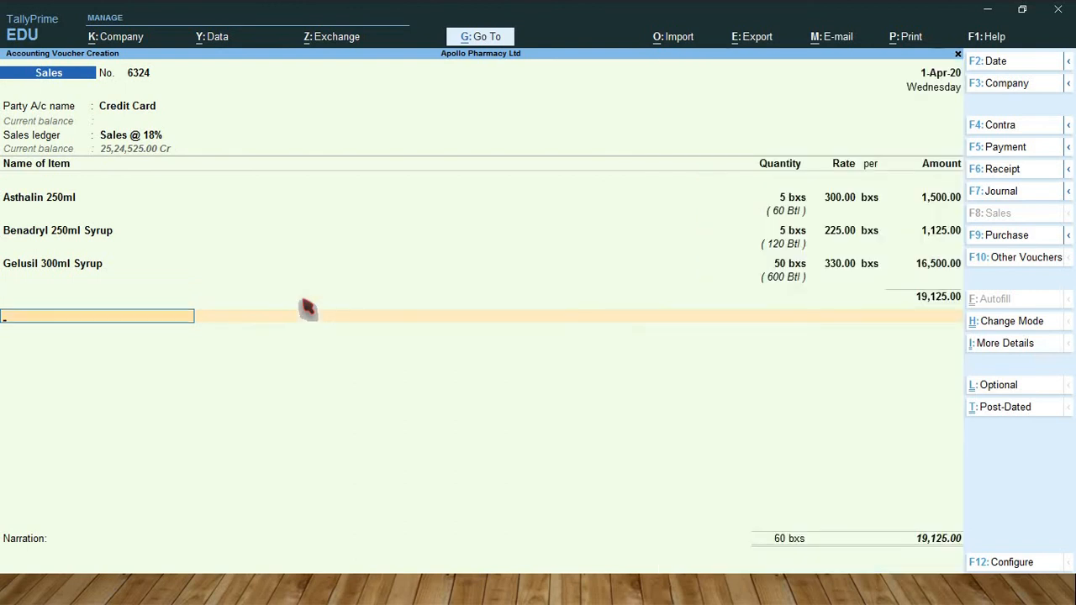
key(BackSpace)
key(Return)
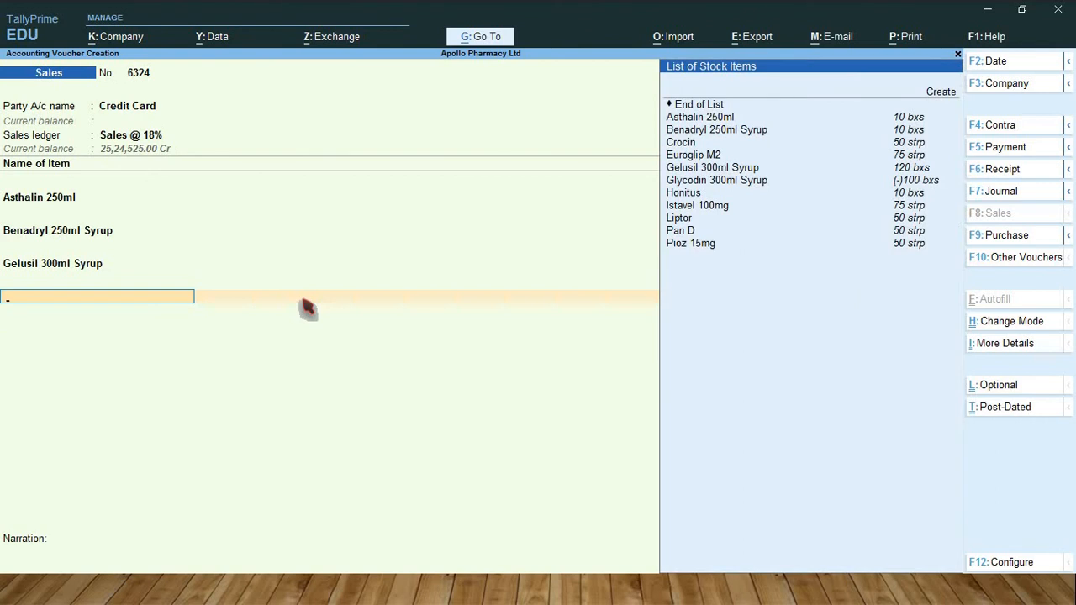
key(Down)
key(Down)
key(Down)
key(Down)
key(Down)
key(Down)
key(Down)
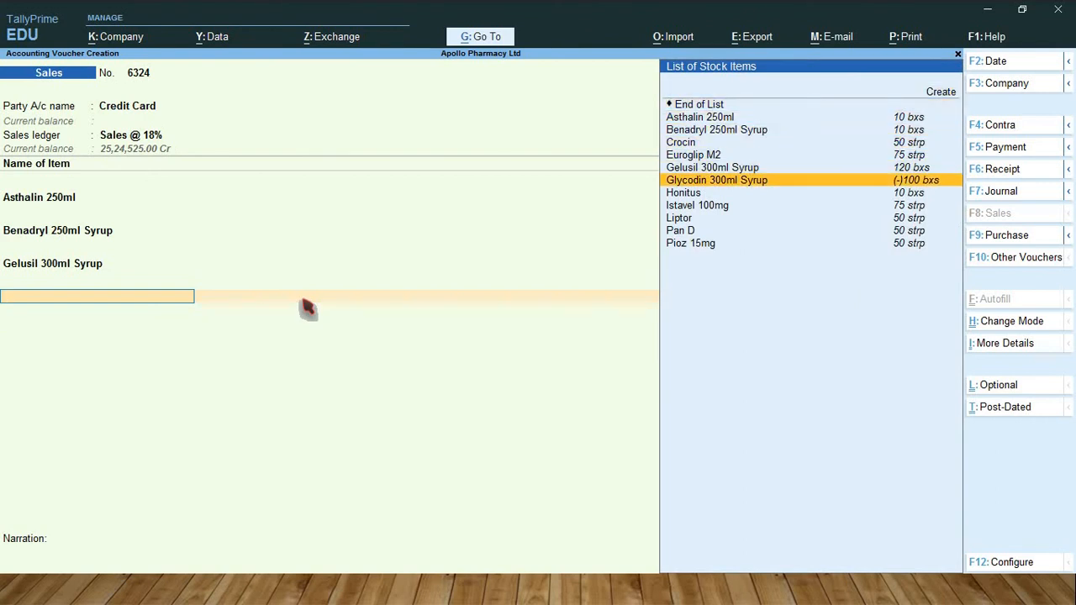
key(Down)
key(Down)
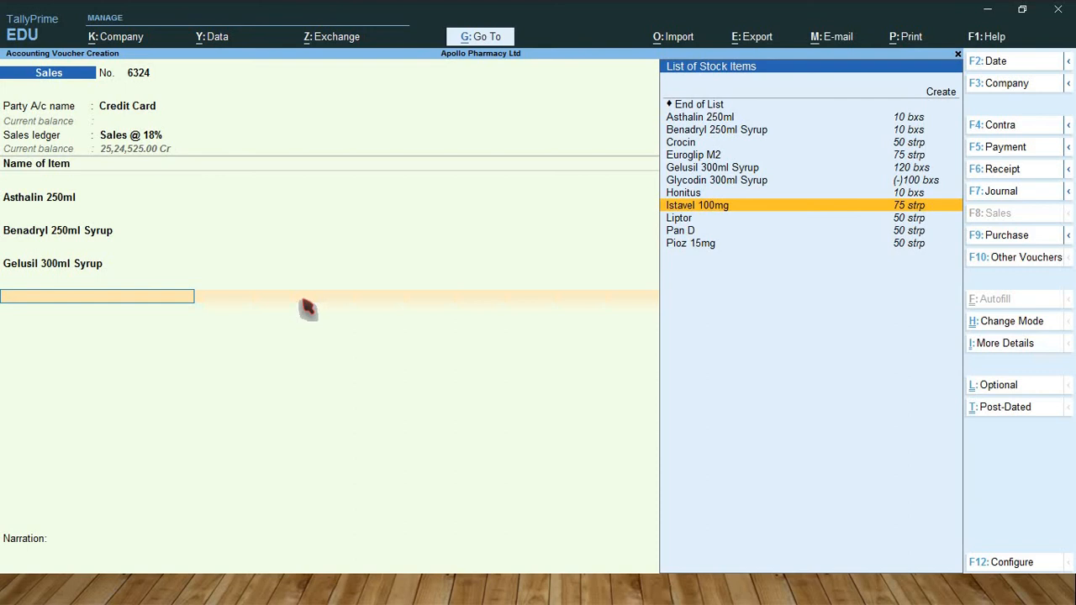
key(Up)
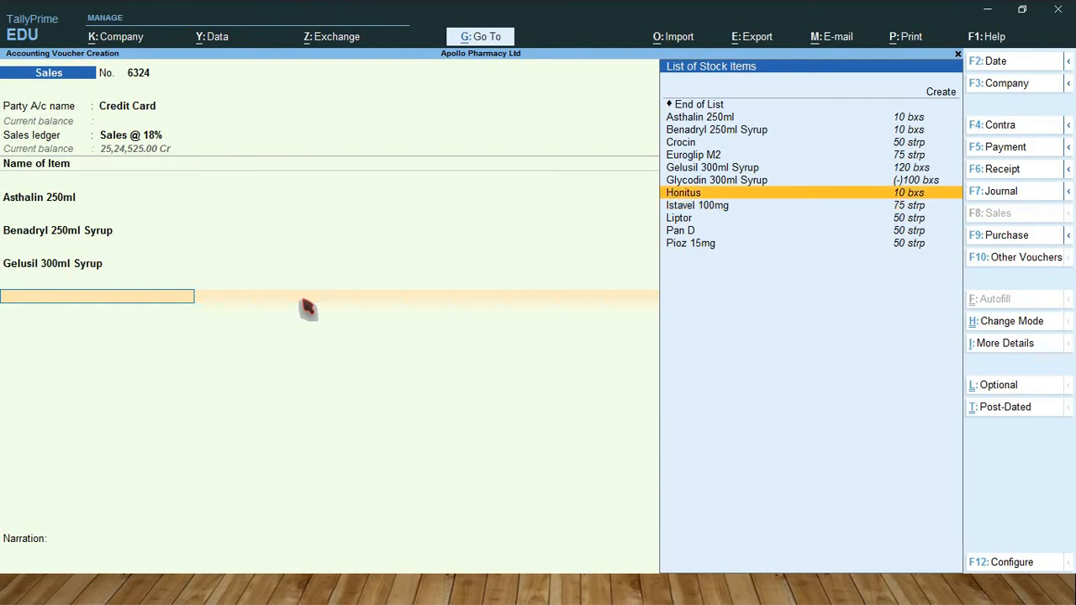
key(Up)
key(Up)
key(Up)
key(Up)
key(Up)
key(Up)
key(Up)
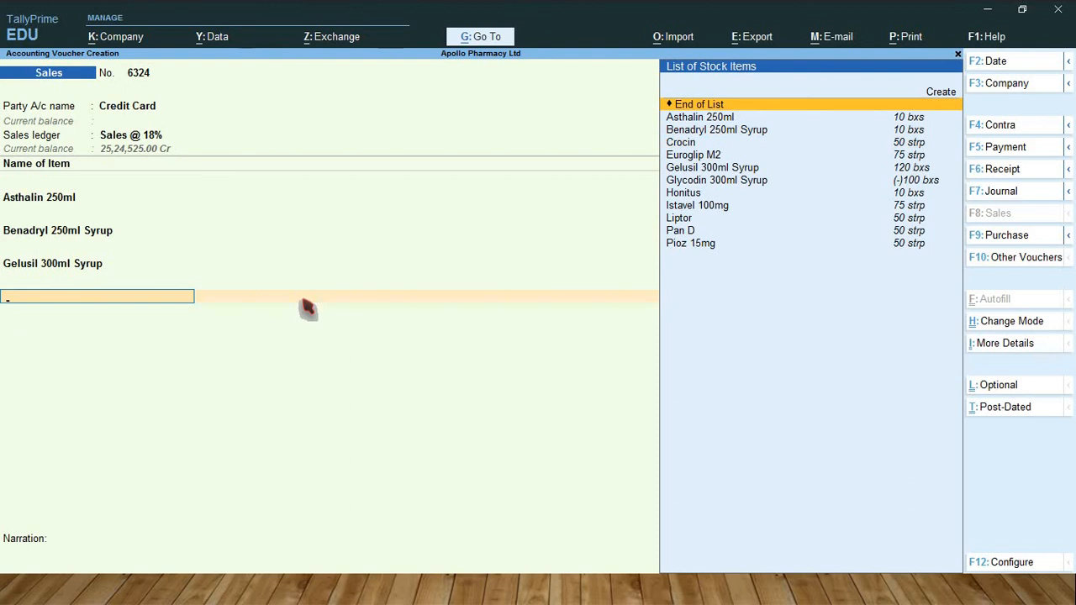
- End the item list and add the CGST @ 9% and SGST @ 9% tax ledgers with their calculated amounts
key(Return)
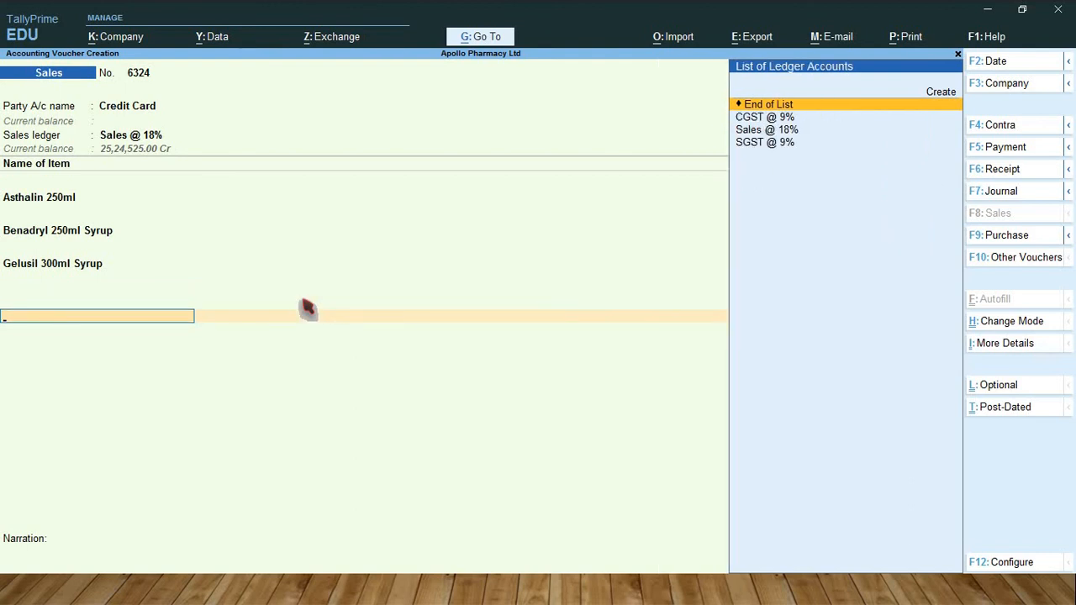
key(Down)
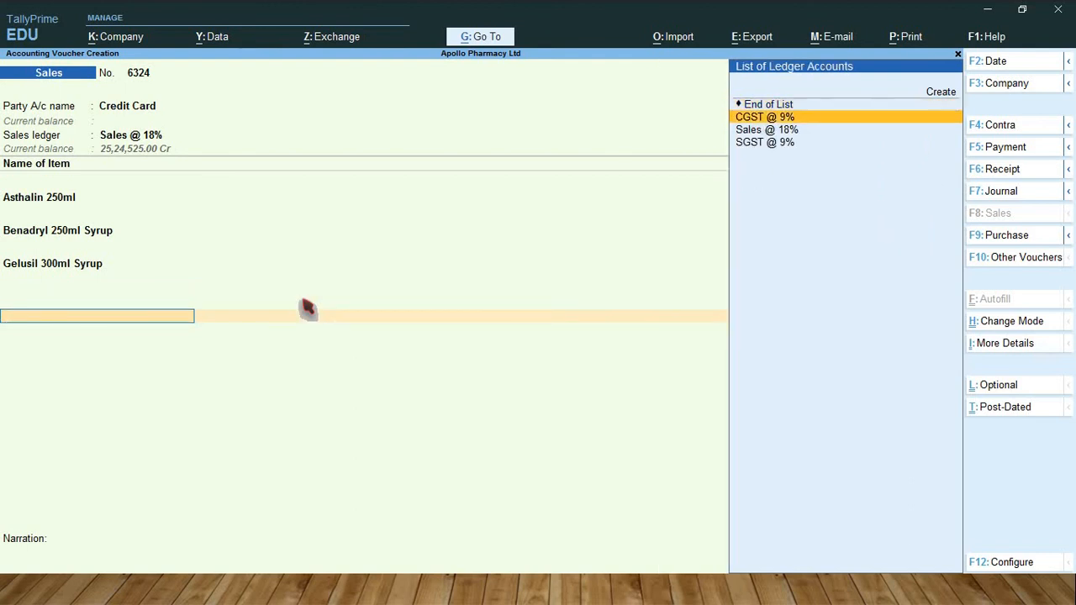
key(Return)
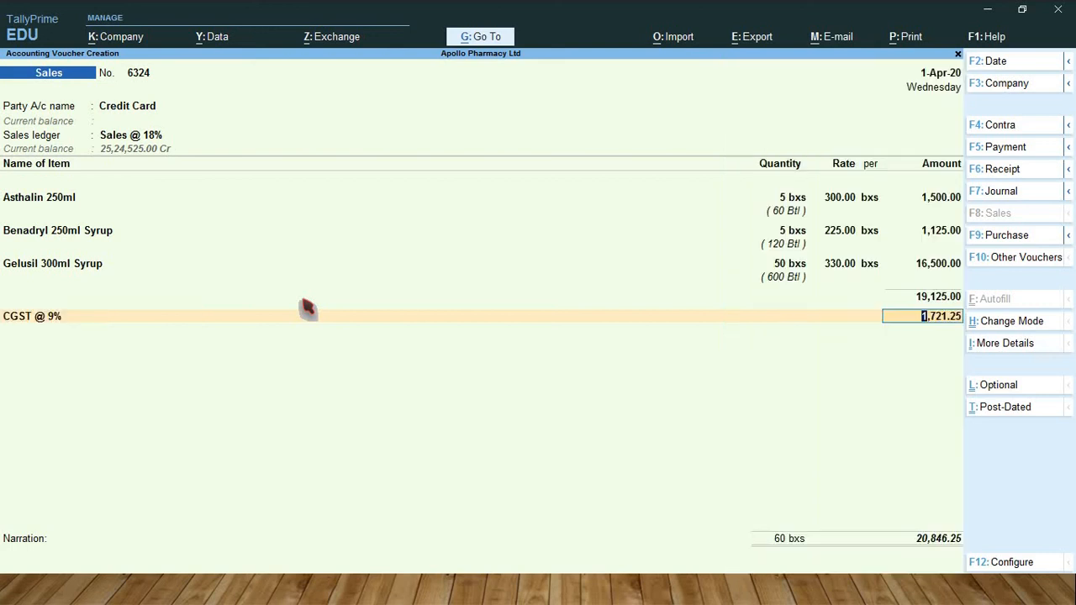
key(Return)
text(Sg)
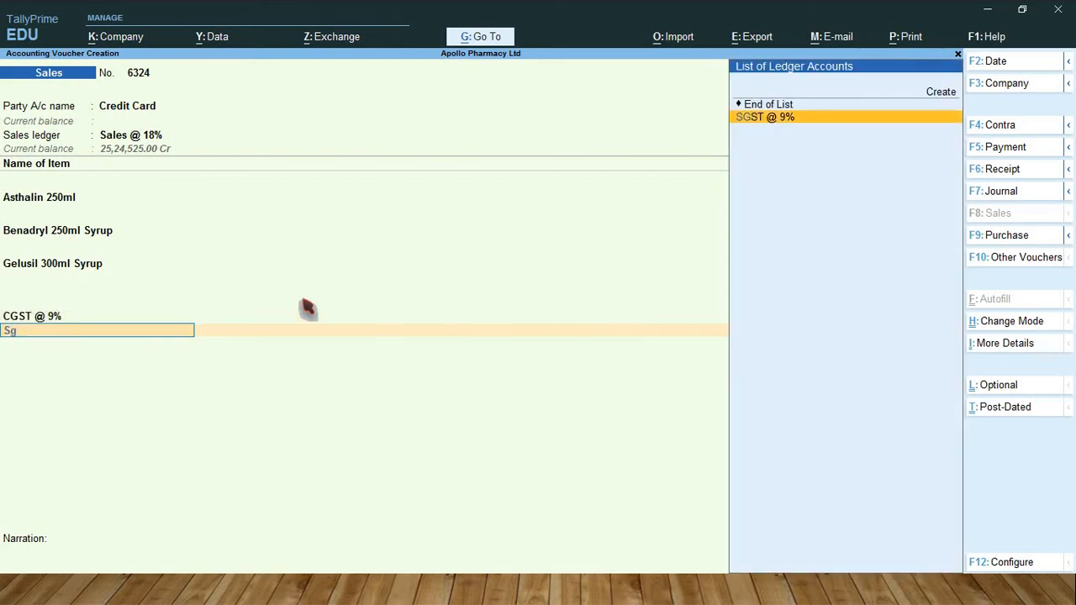
text(s)
key(Return)
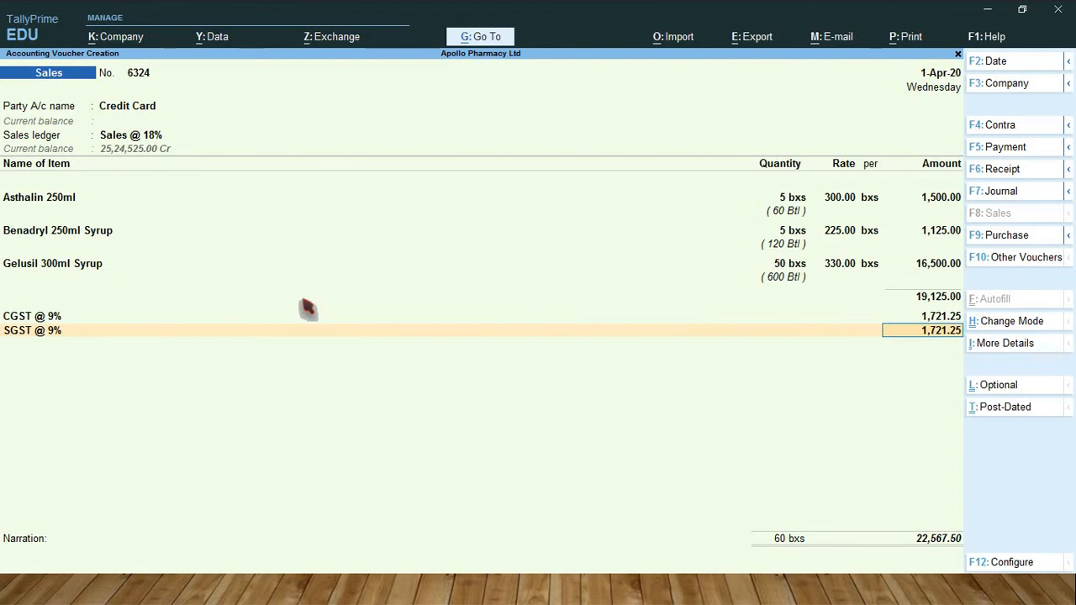
key(Return)
key(Return)
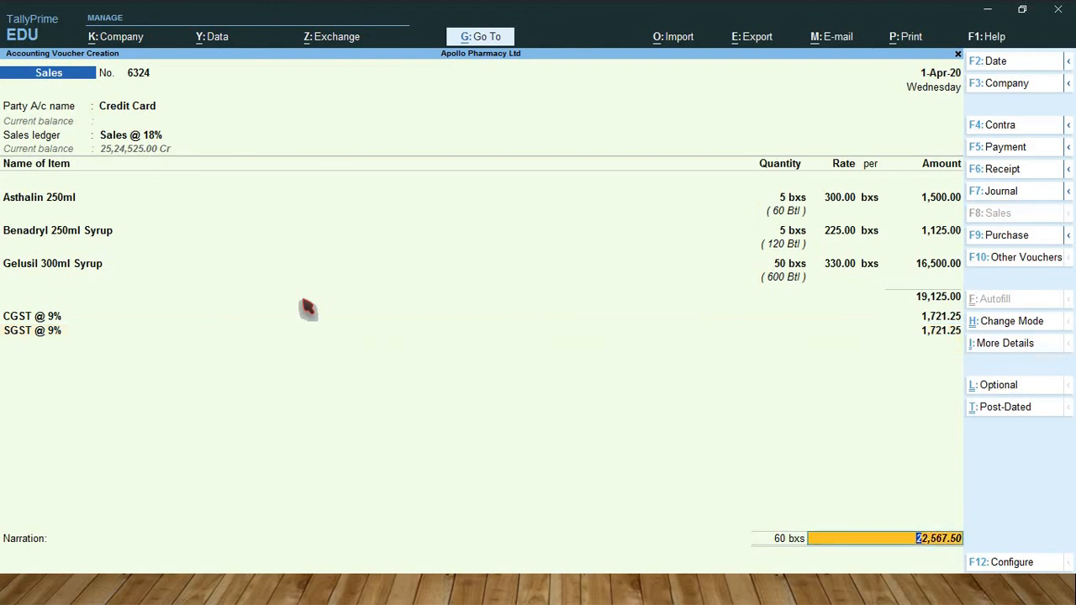
- Accept the default Cheque/DD bank allocation dated 1-Apr-20 for Credit Card and save the sales voucher
key(Return)
key(Return)
key(Return)
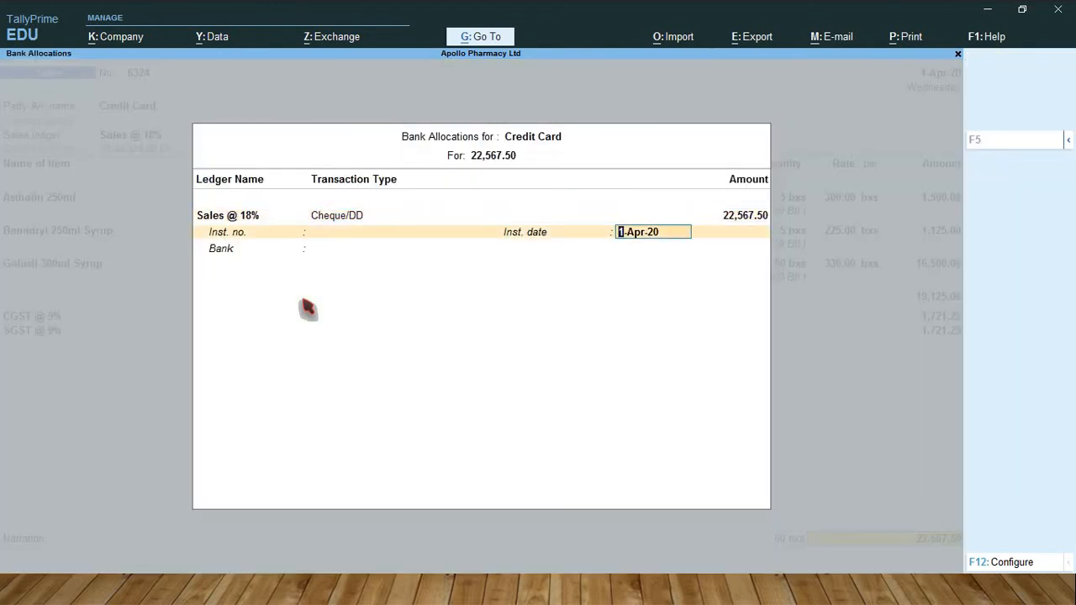
key(Return)
key(Return)
key(Return)
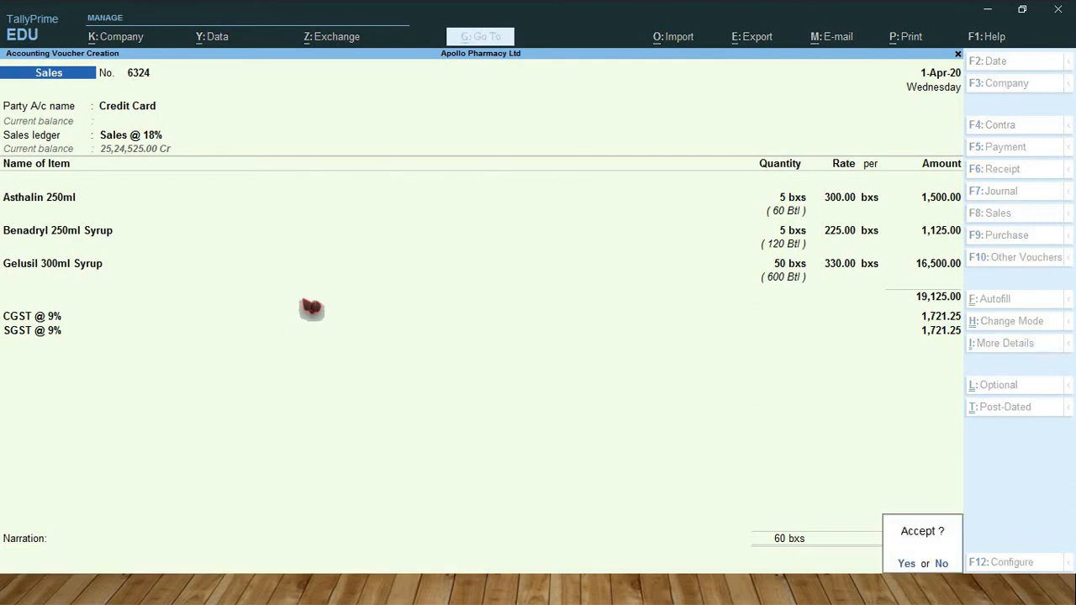
key(Return)
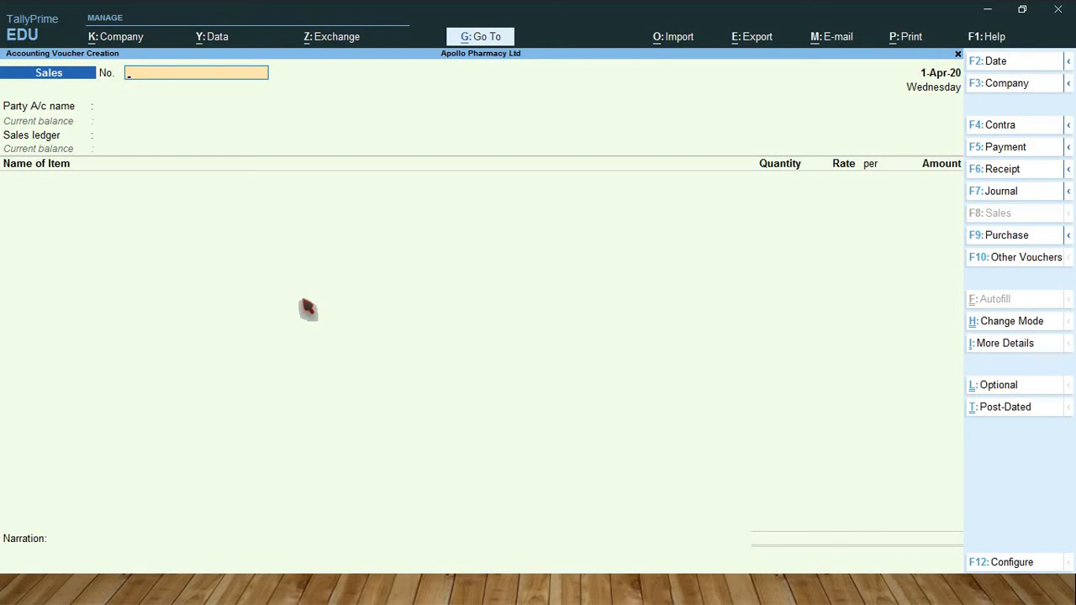
- Start a receipt voucher and go through its general, bank and GST configuration options, keeping the existing settings
key(F6)
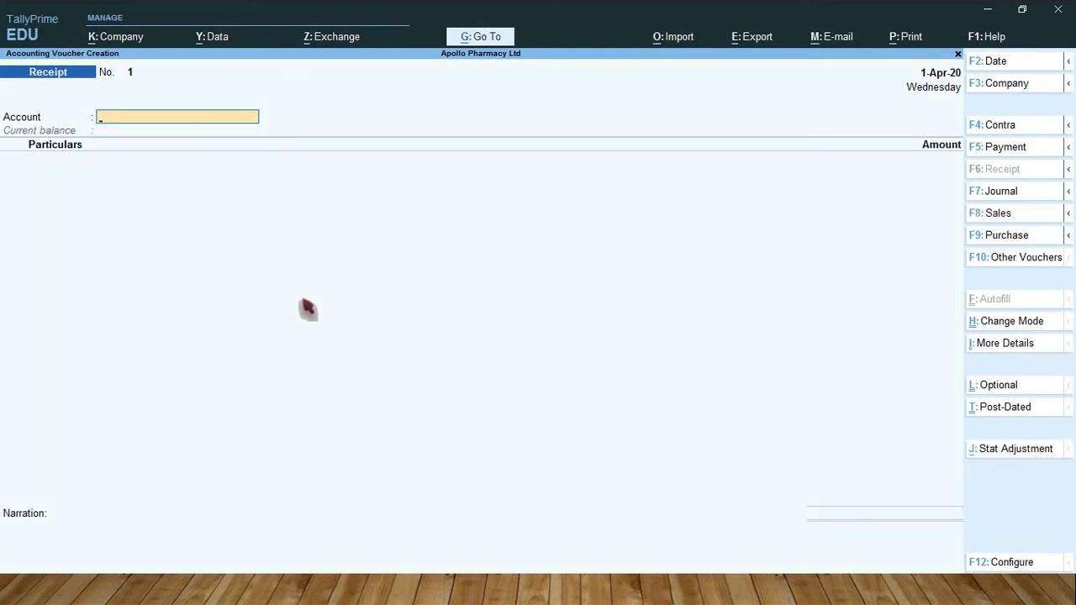
key(F12)
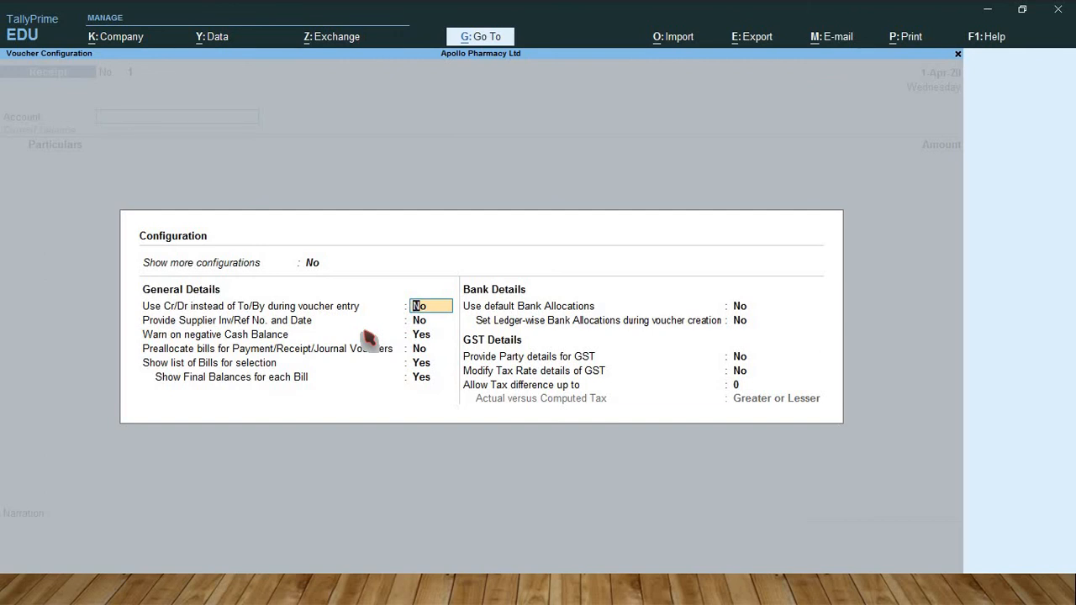
key(Return)
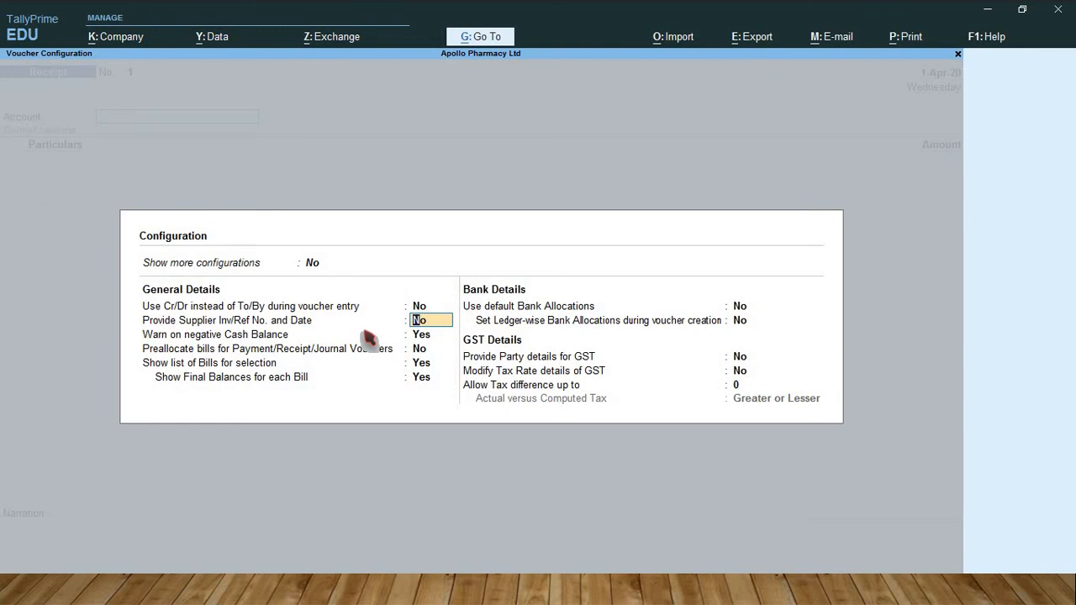
key(Return)
key(Return)
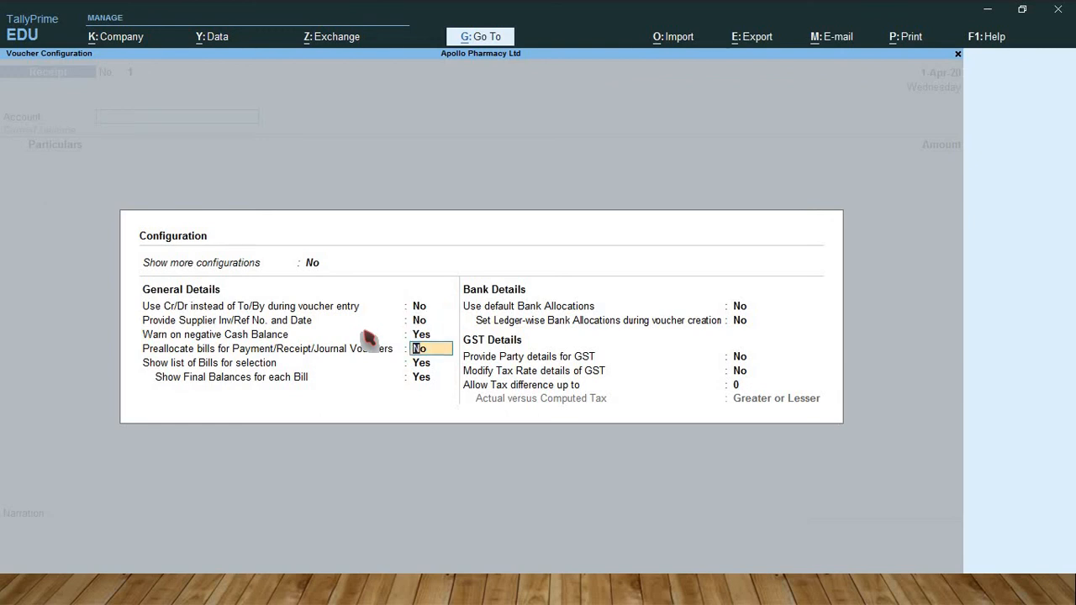
key(Return)
key(Return)
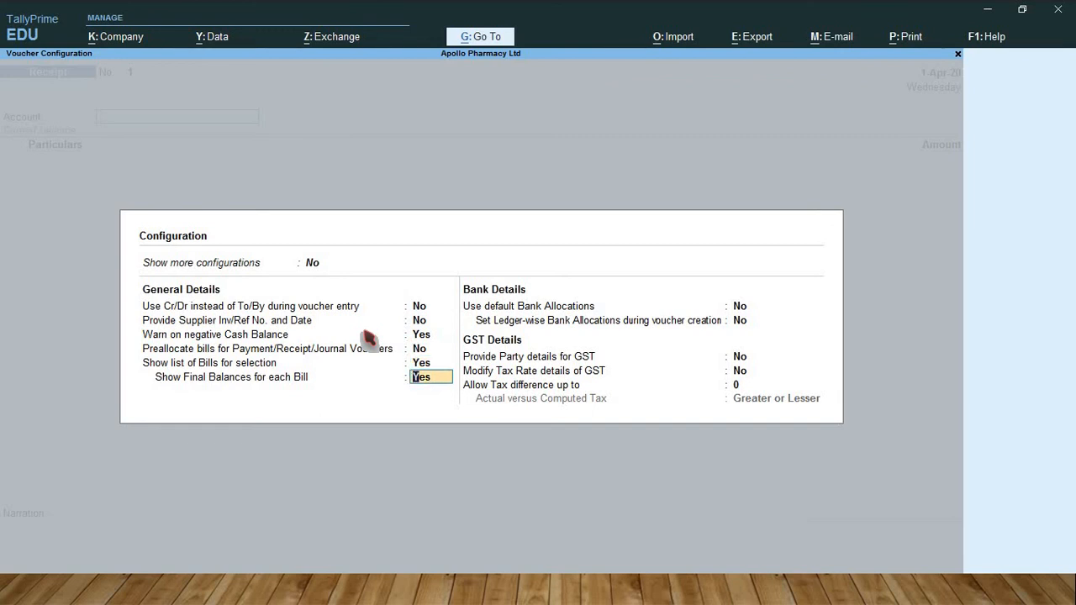
key(Return)
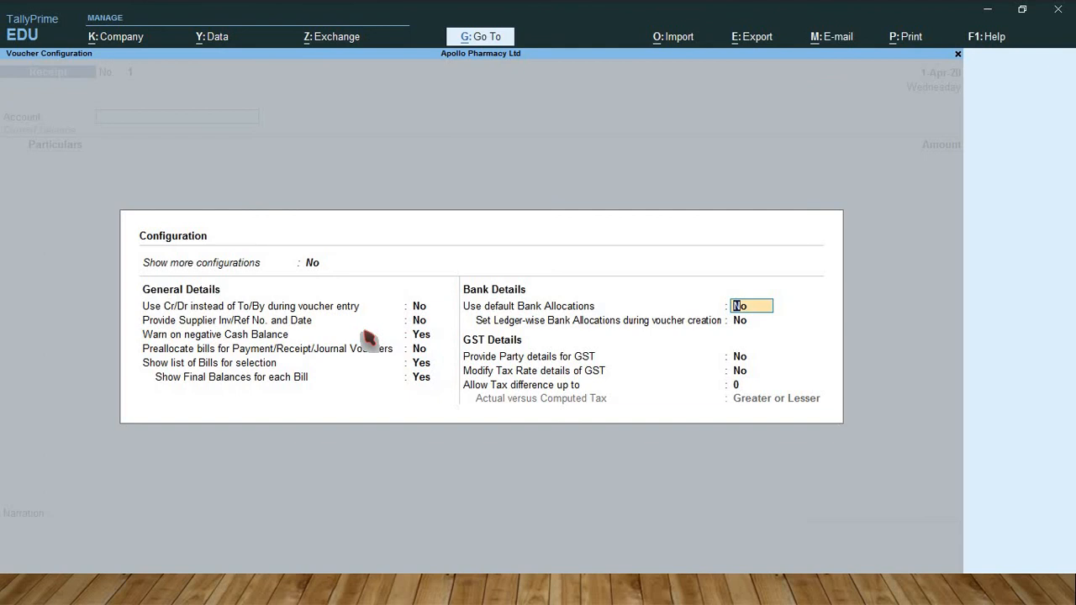
key(Return)
key(Return)
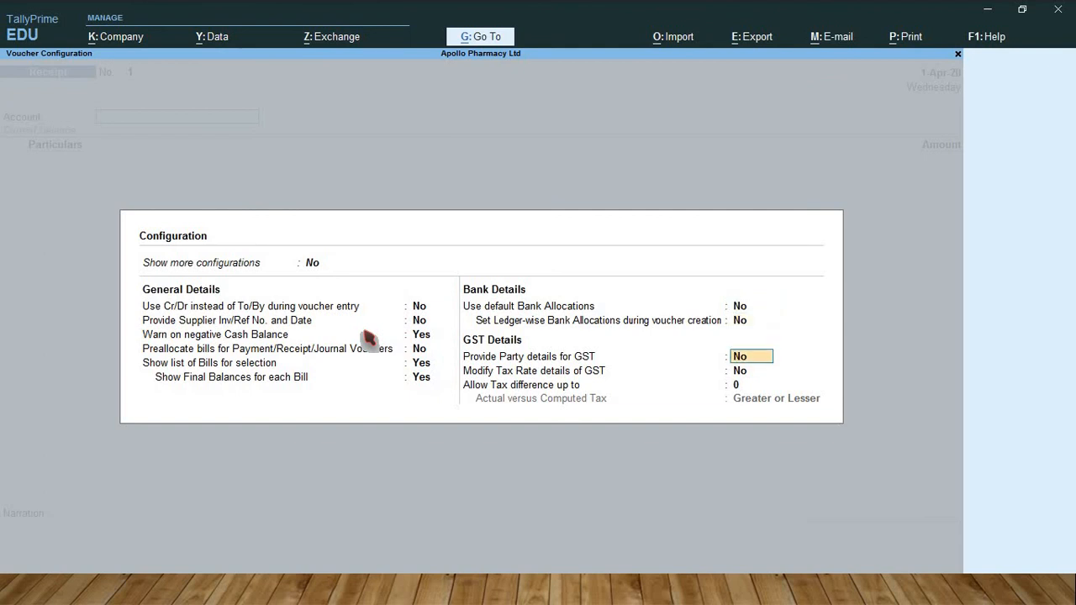
key(Return)
key(Return)
key(Return)
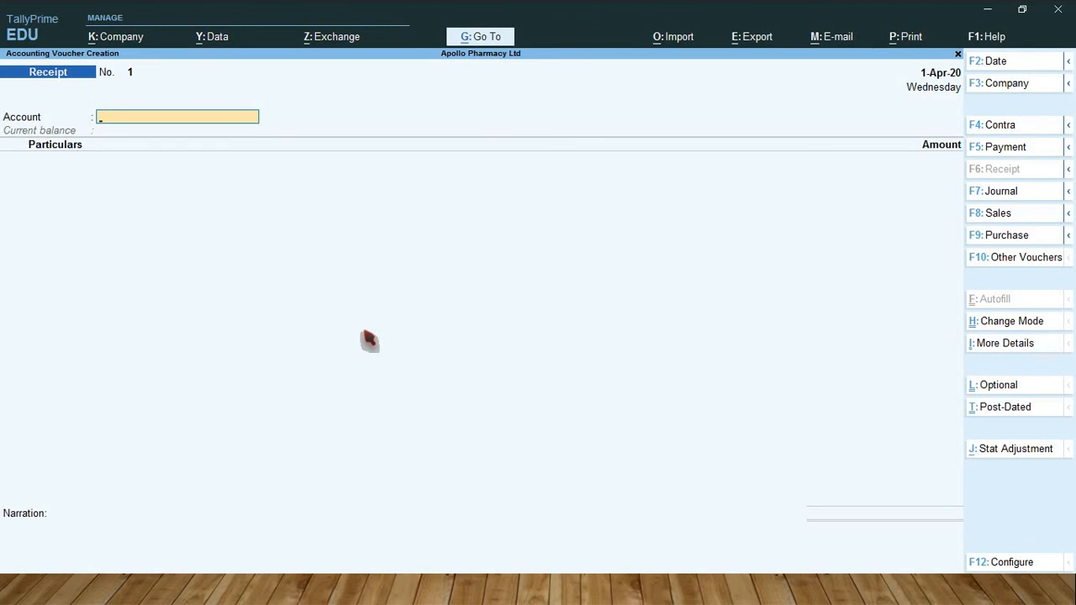
- Change the receipt voucher's entry mode to Double Entry
click(1016, 322)
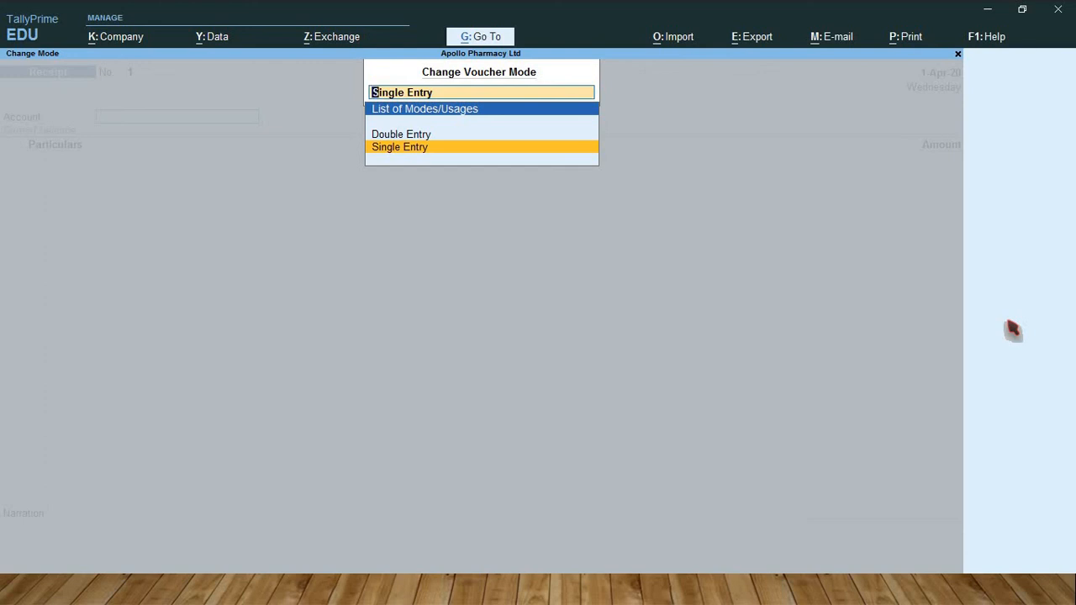
key(Up)
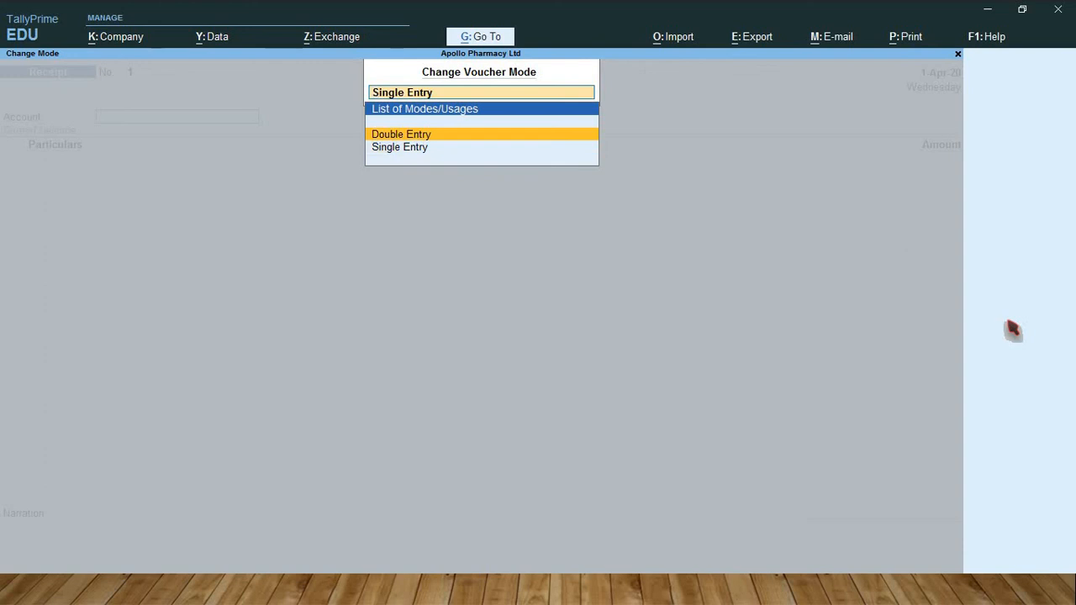
key(Return)
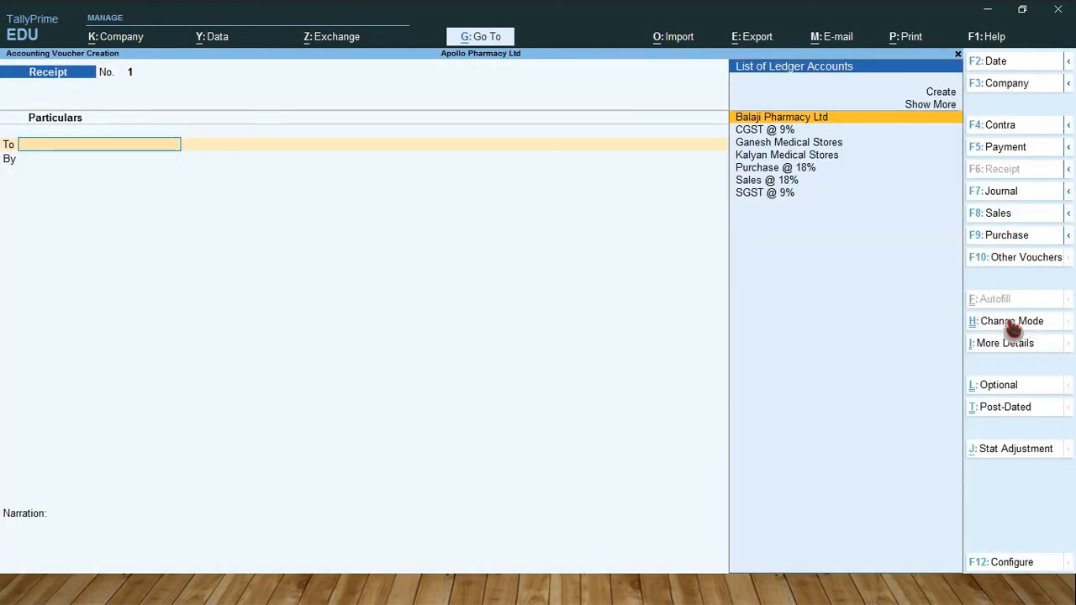
- Configure the receipt voucher to use Cr/Dr instead of To/By during entry, keeping the other general, bank and GST options
key(F12)
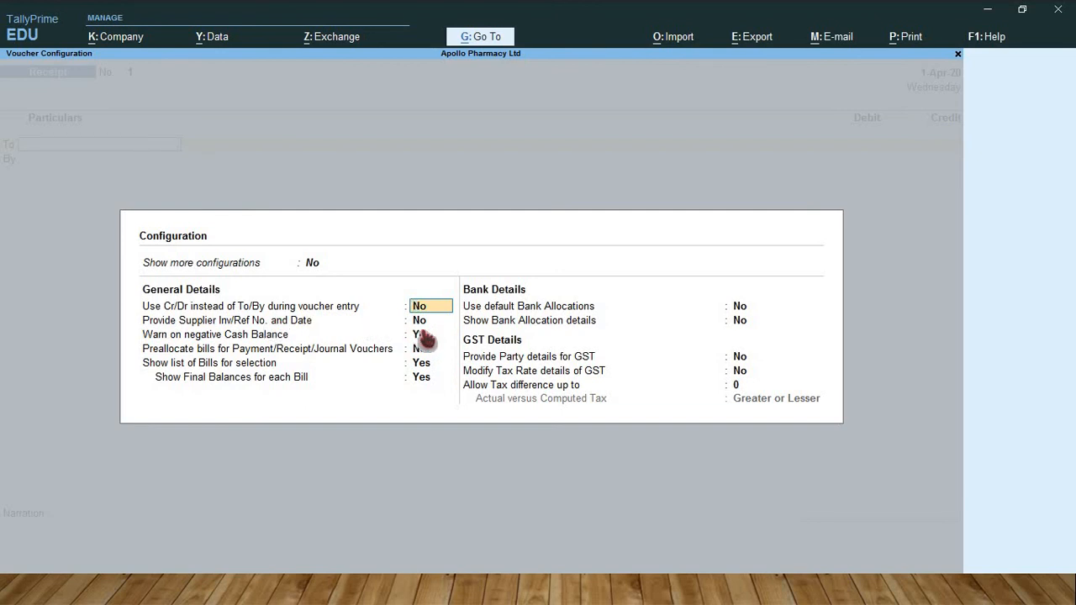
key(y)
key(Return)
key(Return)
key(Return)
key(Return)
key(Return)
key(Return)
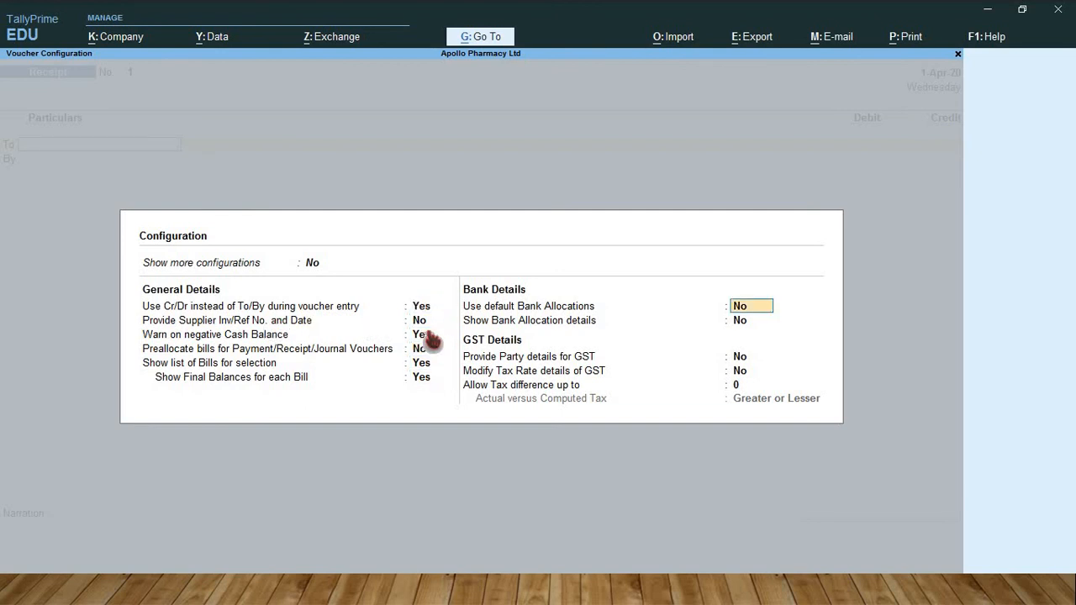
key(Return)
key(Return)
key(Return)
key(Return)
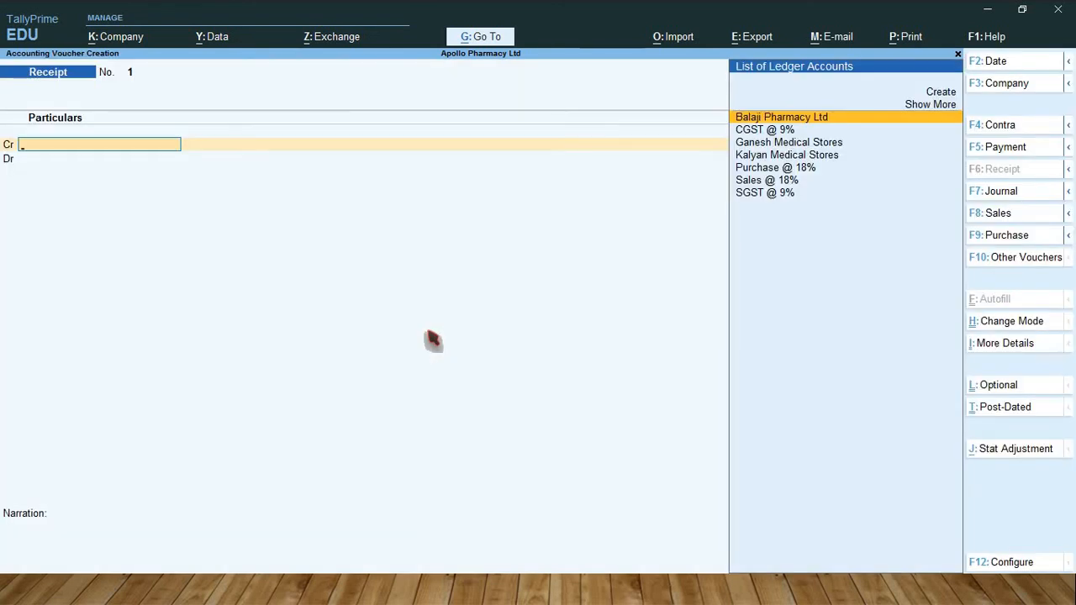
text(G)
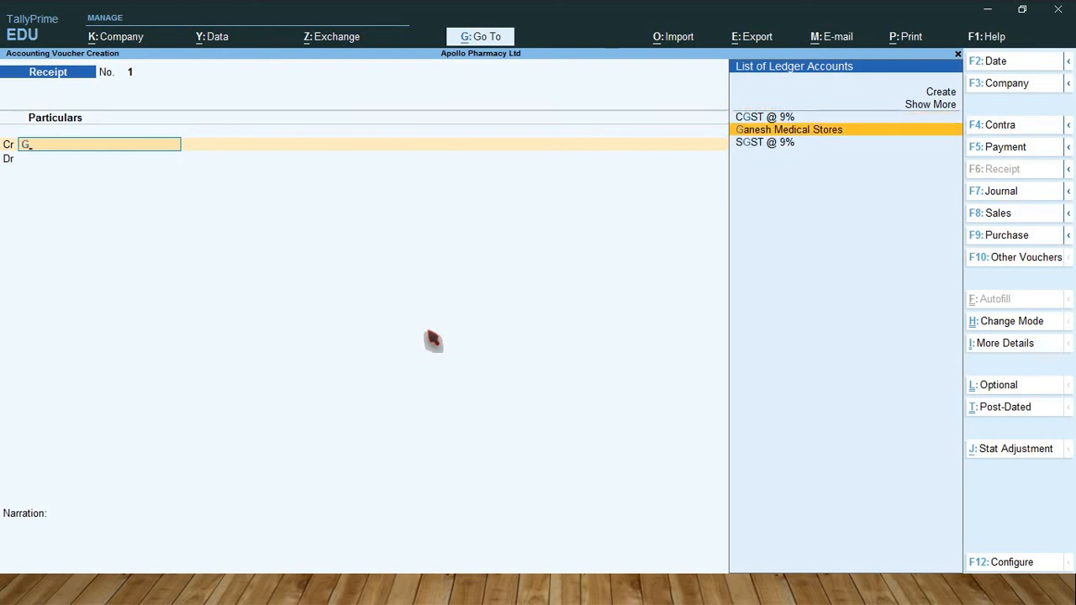
key(Return)
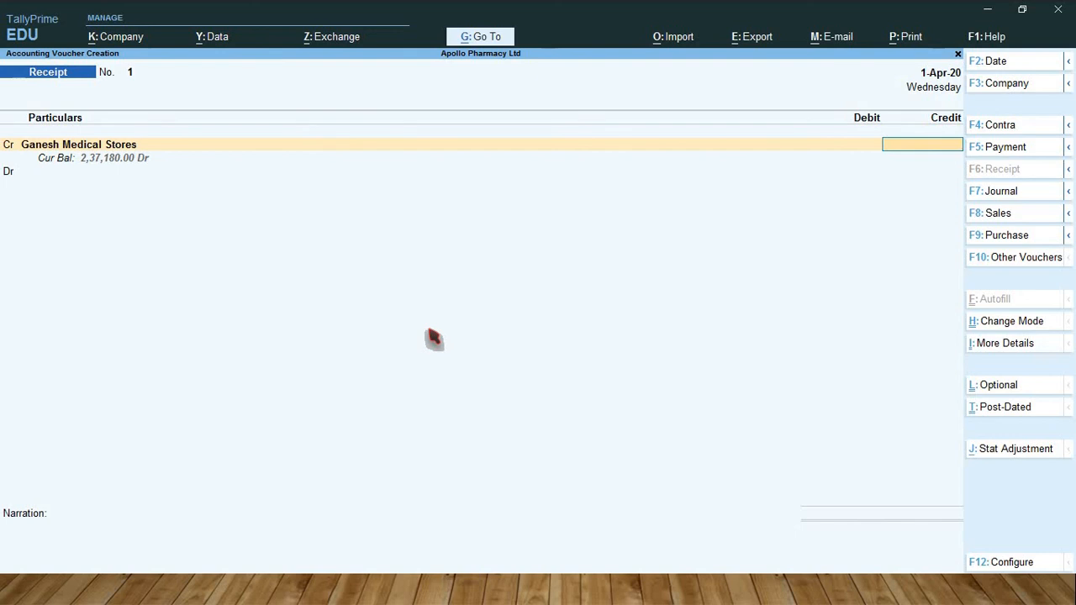
text(2370000)
key(Return)
key(Return)
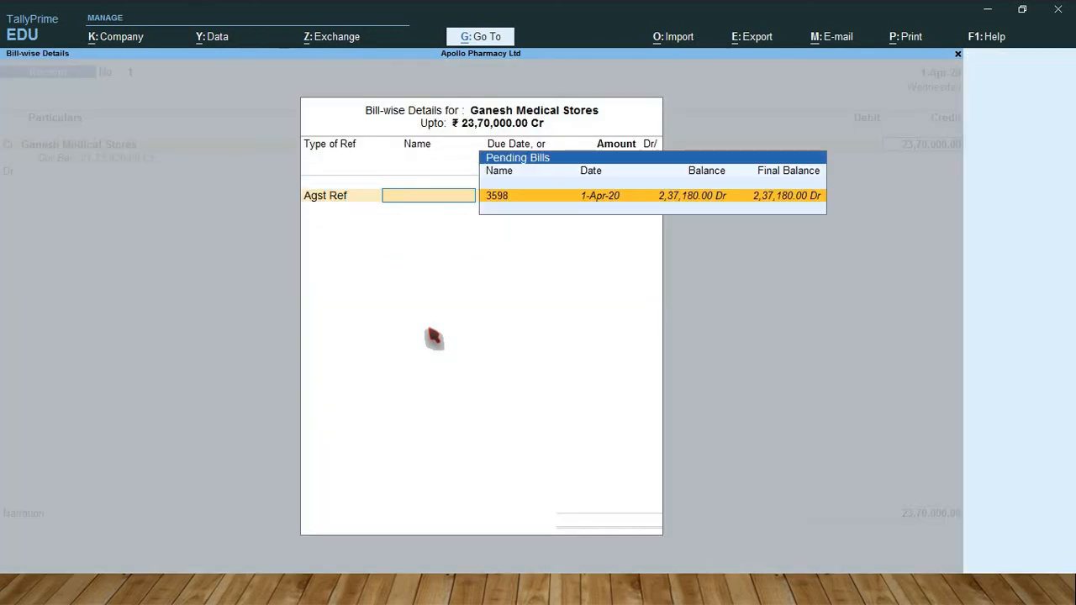
key(Return)
key(Return)
key(Return)
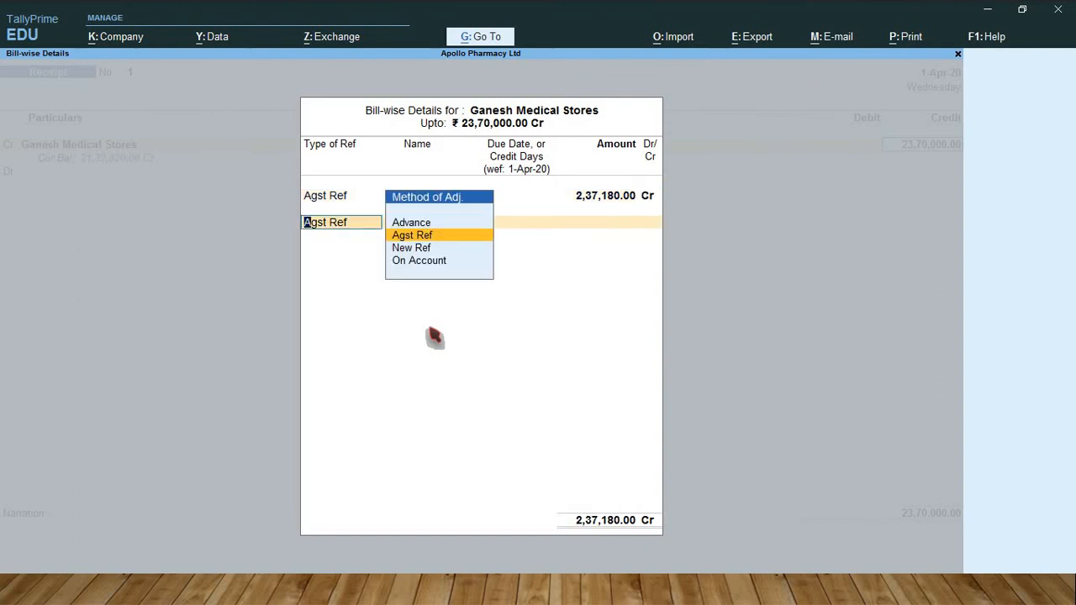
key(BackSpace)
key(BackSpace)
key(BackSpace)
key(BackSpace)
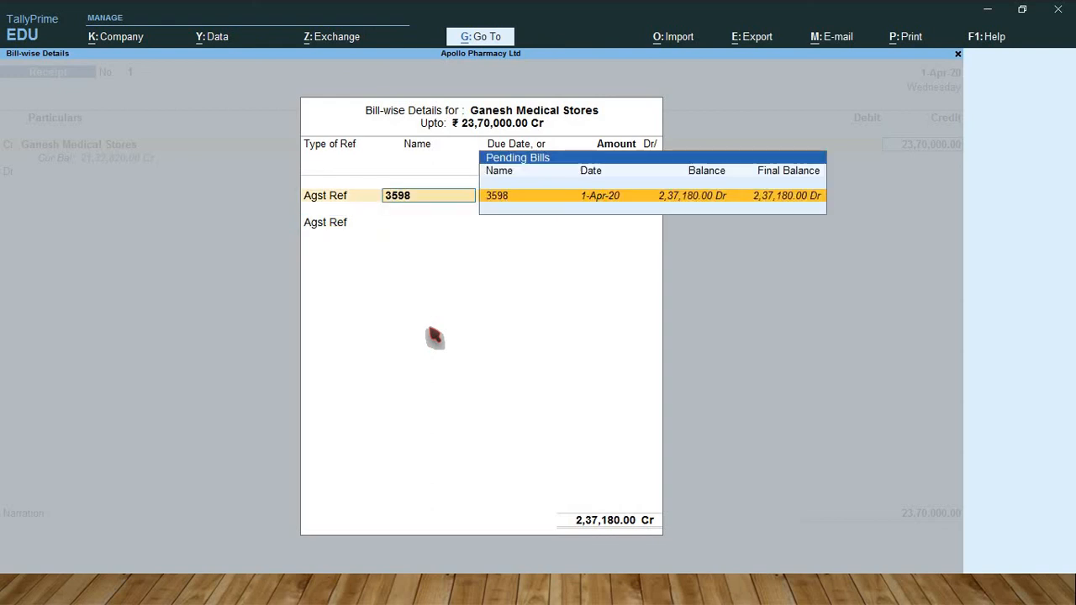
key(ctrl+a)
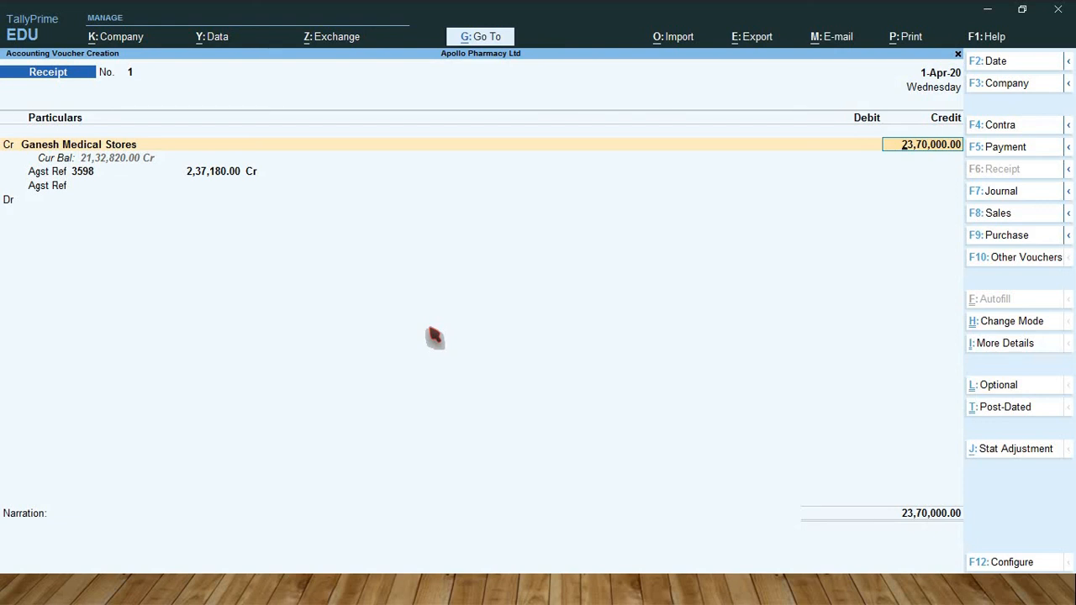
key(Escape)
key(y)
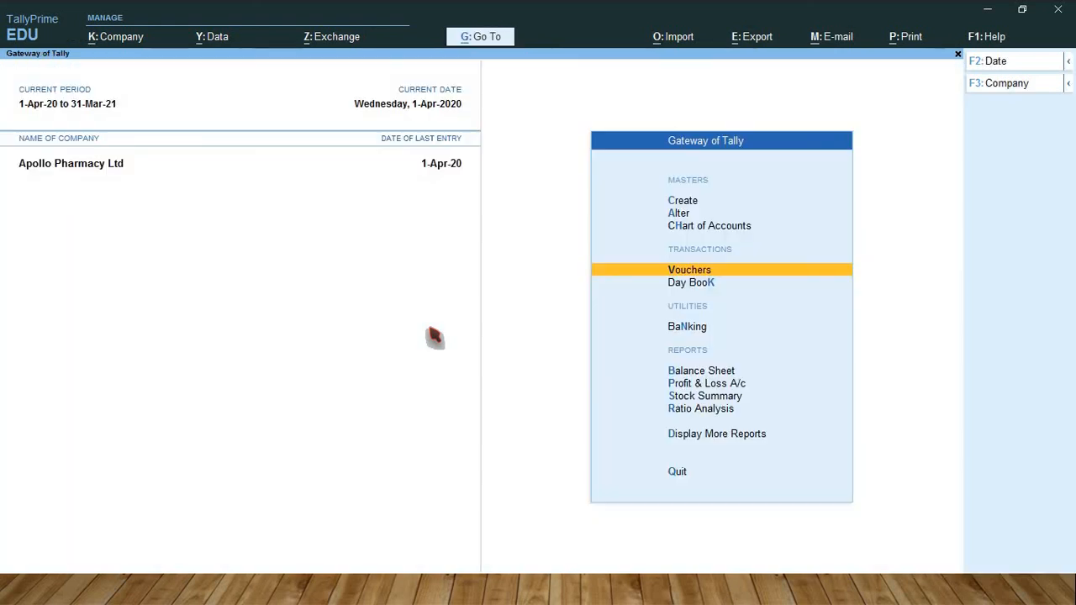
- Open a fresh receipt voucher and credit Ganesh Medical Stores with 2,37,180
key(Return)
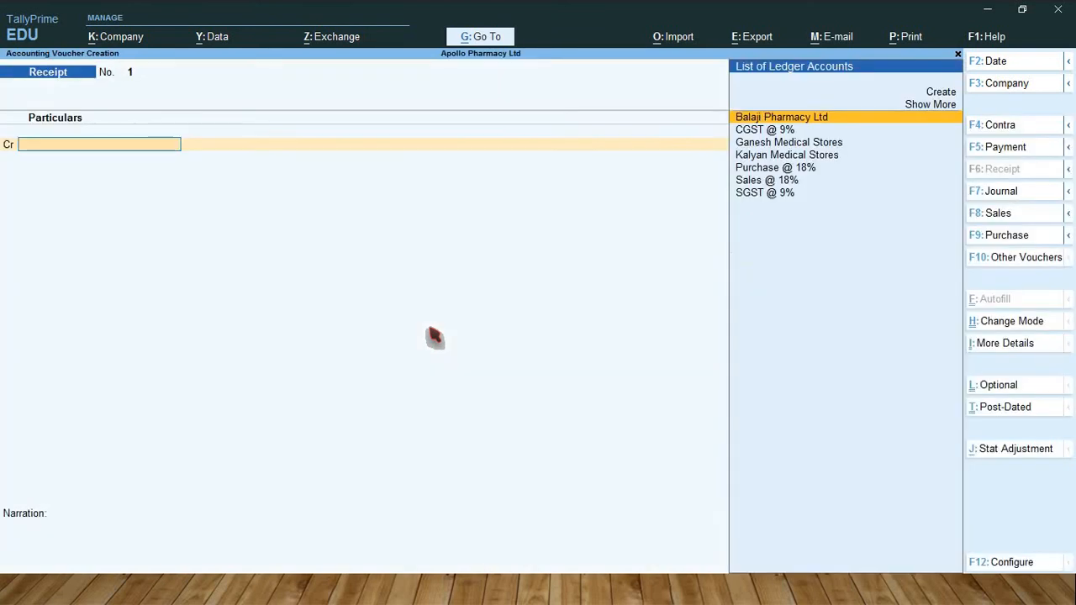
text(Ganes)
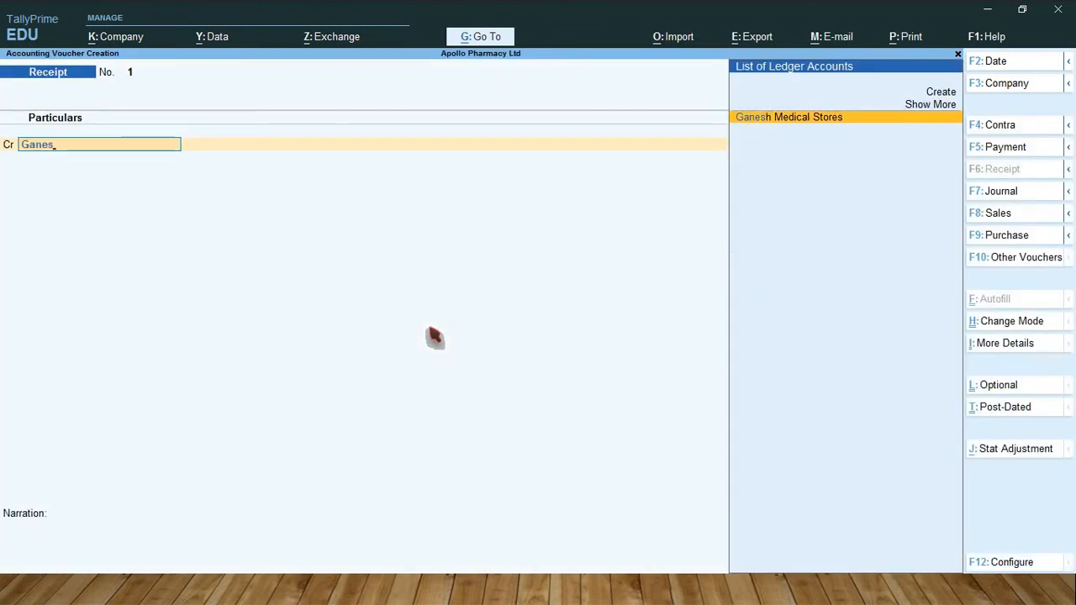
key(Return)
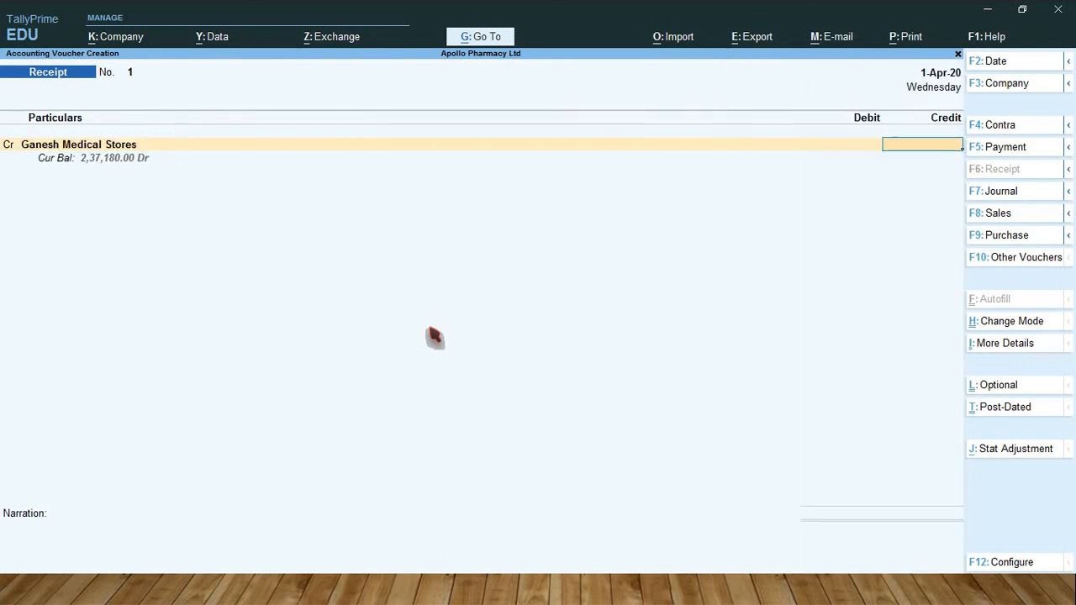
text(2,3)
text(7,18)
text(0)
key(Return)
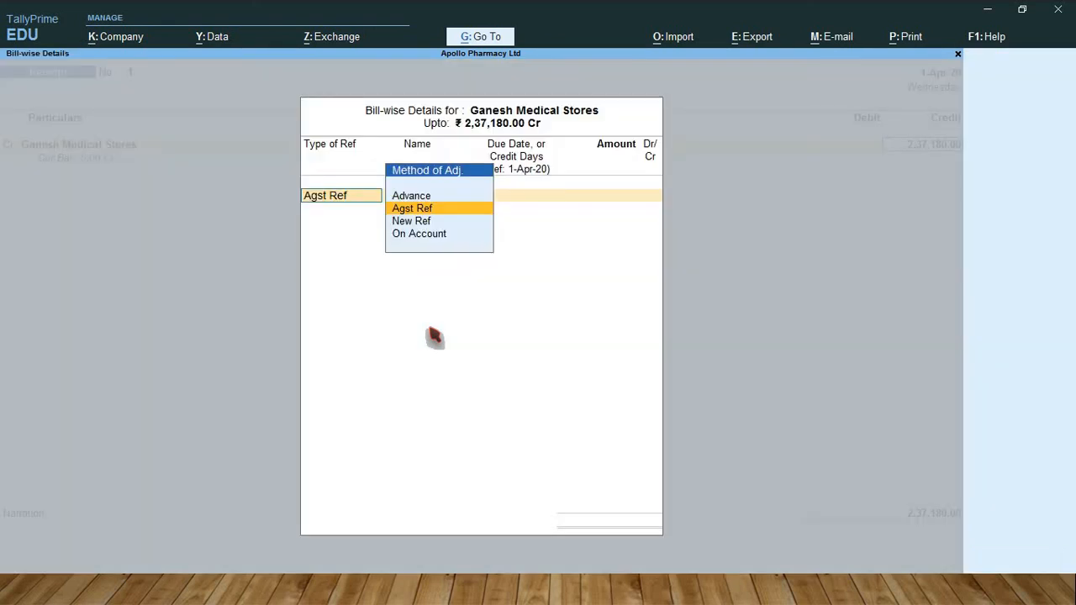
- Allocate the Ganesh Medical Stores receipt as Agst Ref to pending bill 3598 for 2,37,180
key(Return)
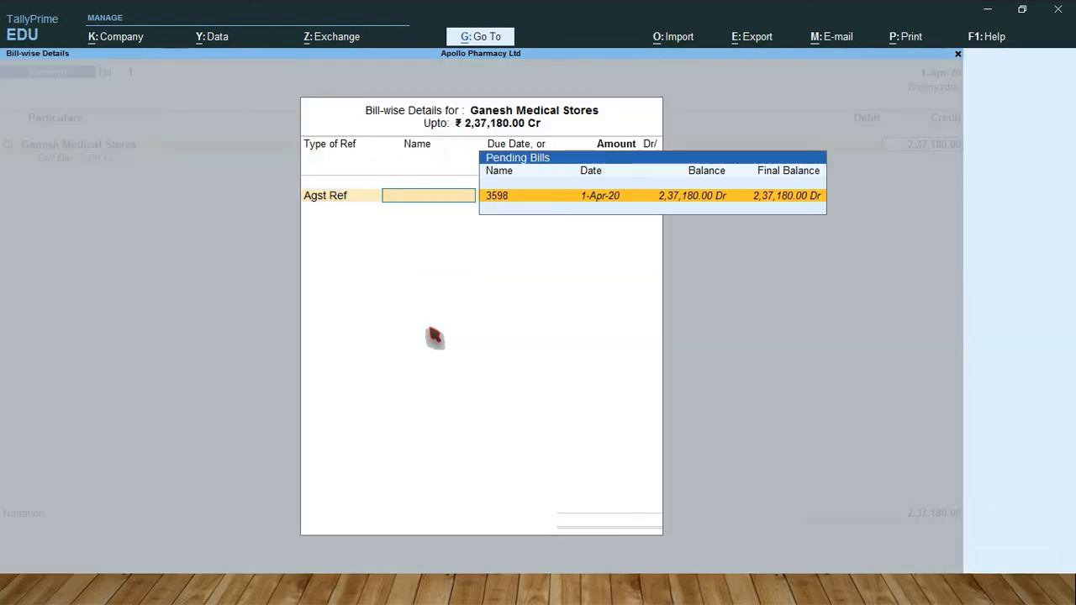
key(Return)
key(Return)
key(Return)
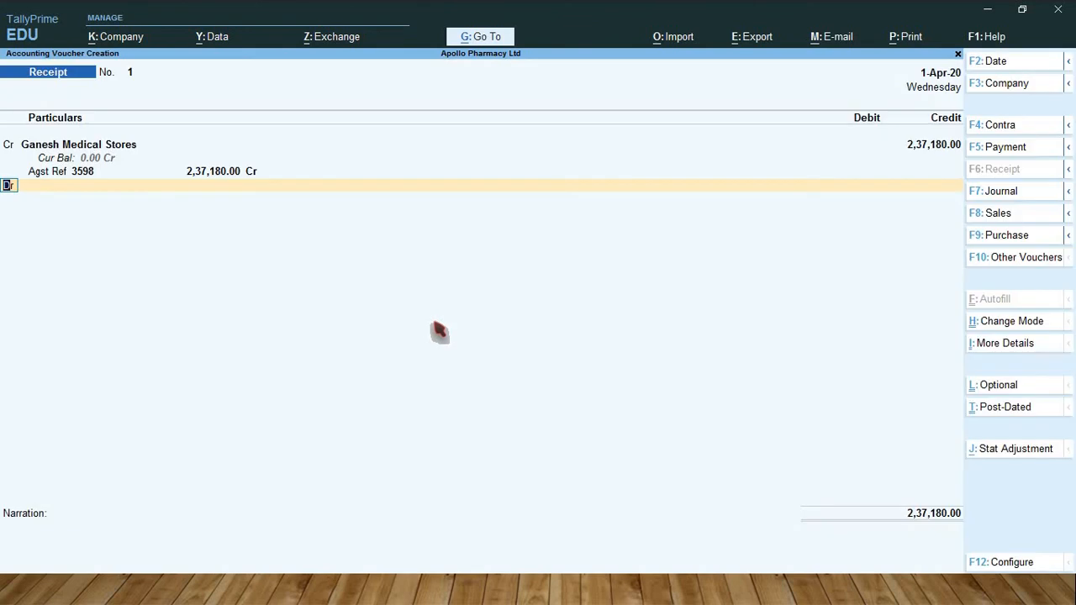
- Debit State Bank of India with the receipt amount of 2,37,180
key(Return)
text(S)
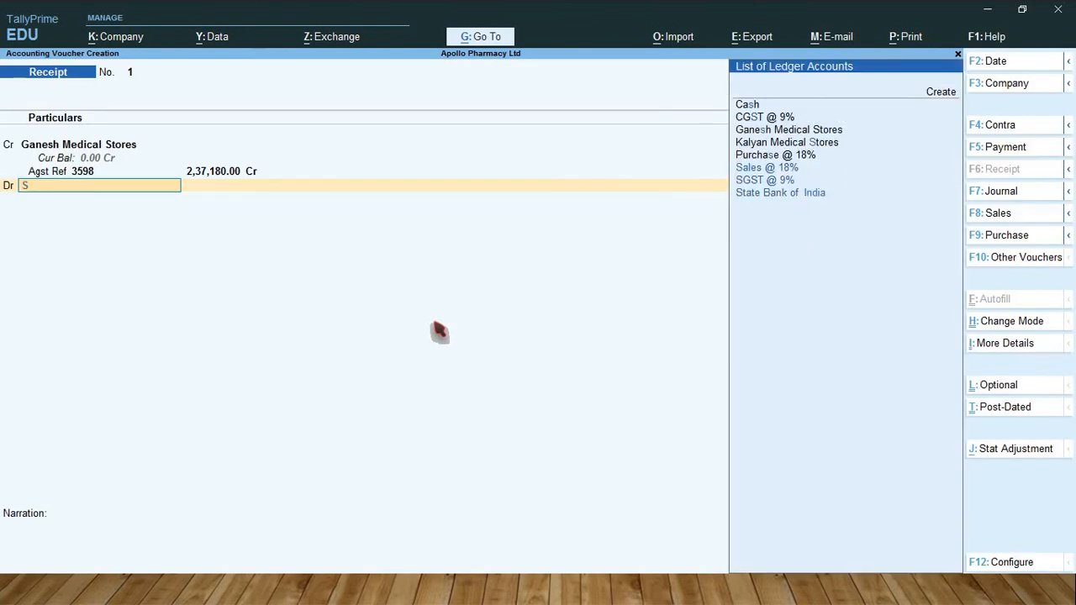
text(t)
key(Return)
key(Return)
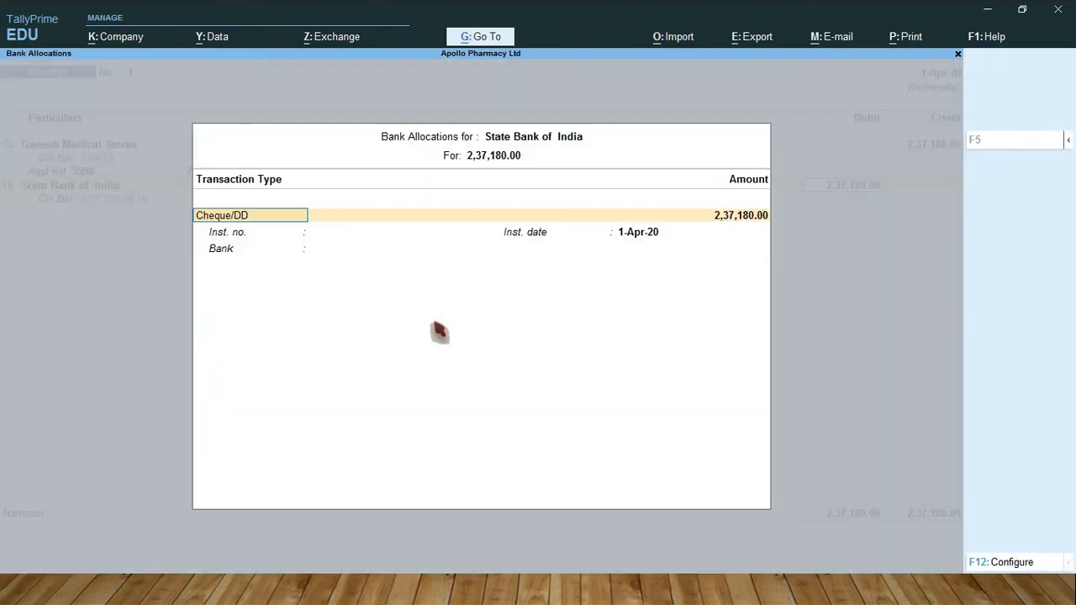
- Accept the default Cheque/DD bank allocation dated 1-Apr-20 and save the Ganesh Medical Stores receipt without a narration
key(Return)
key(Return)
key(Return)
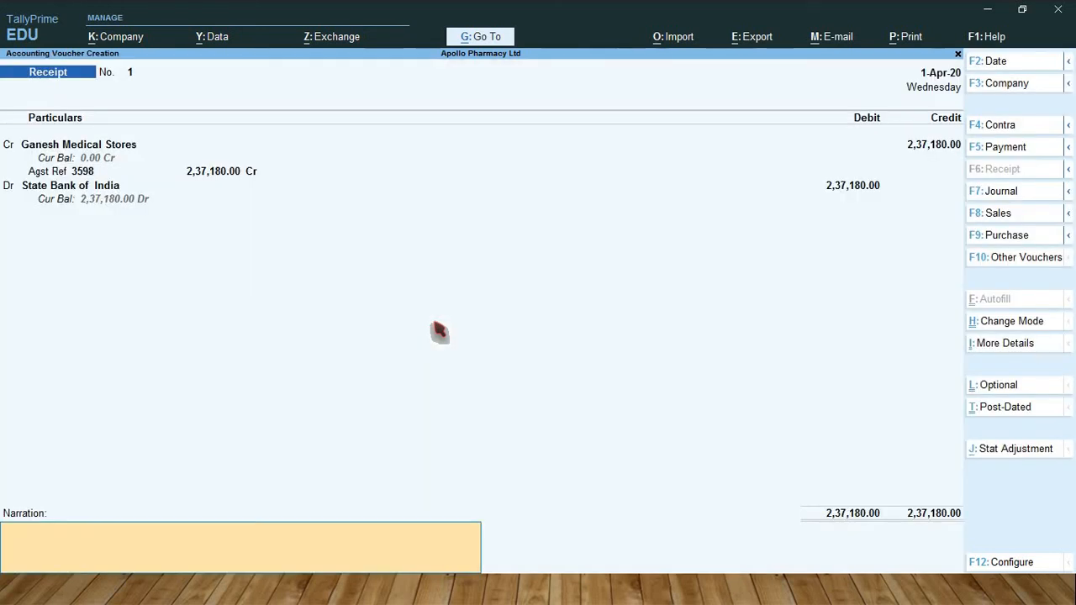
key(Return)
key(Return)
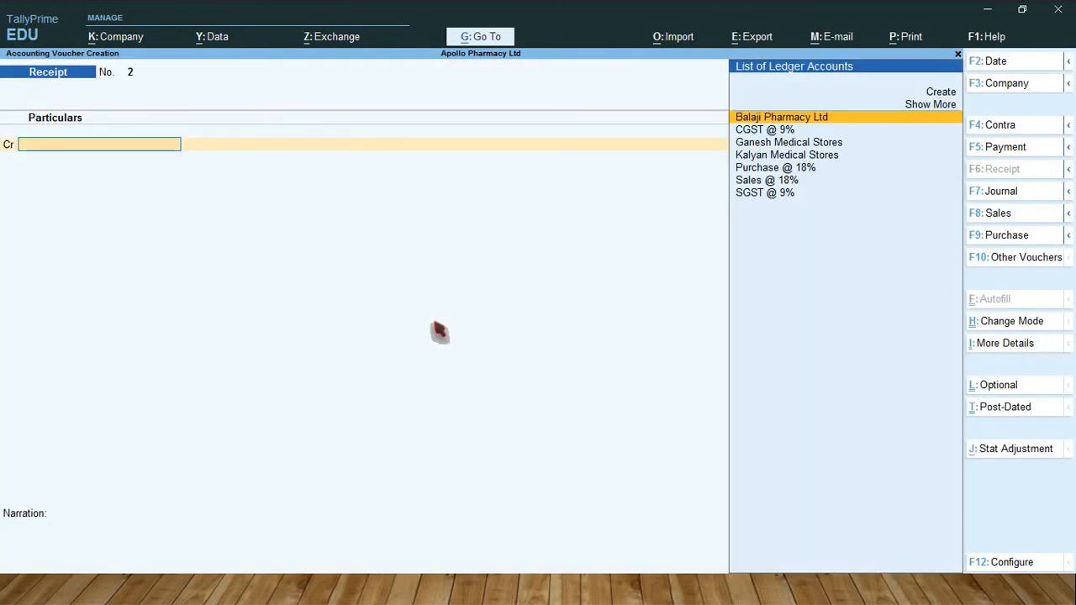
- Credit Kalyan Medical Stores with 27,00,000 in the second receipt voucher
text(Kal)
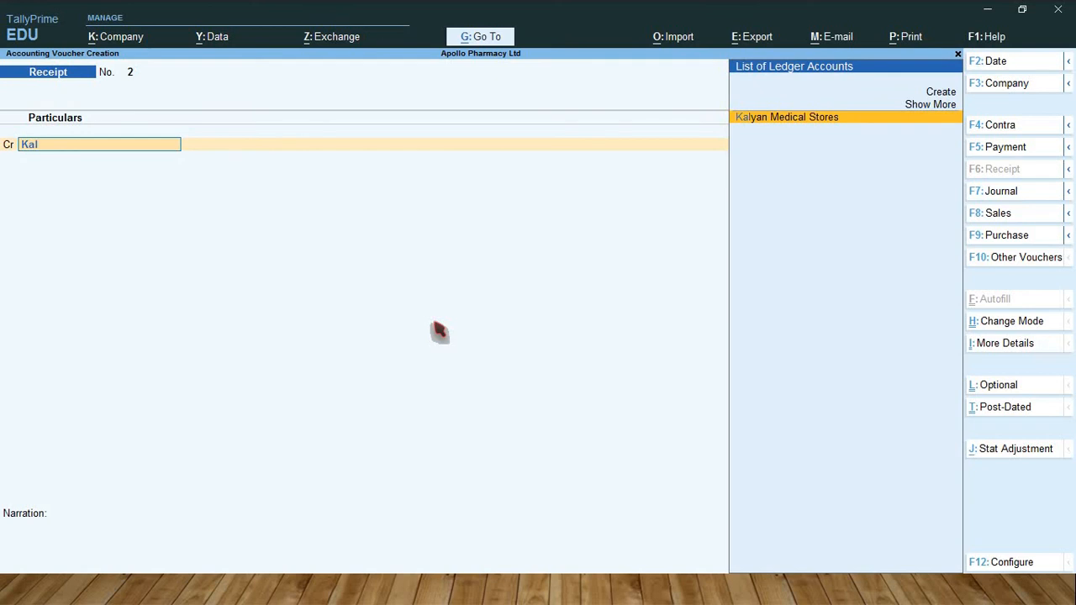
text(y)
key(Return)
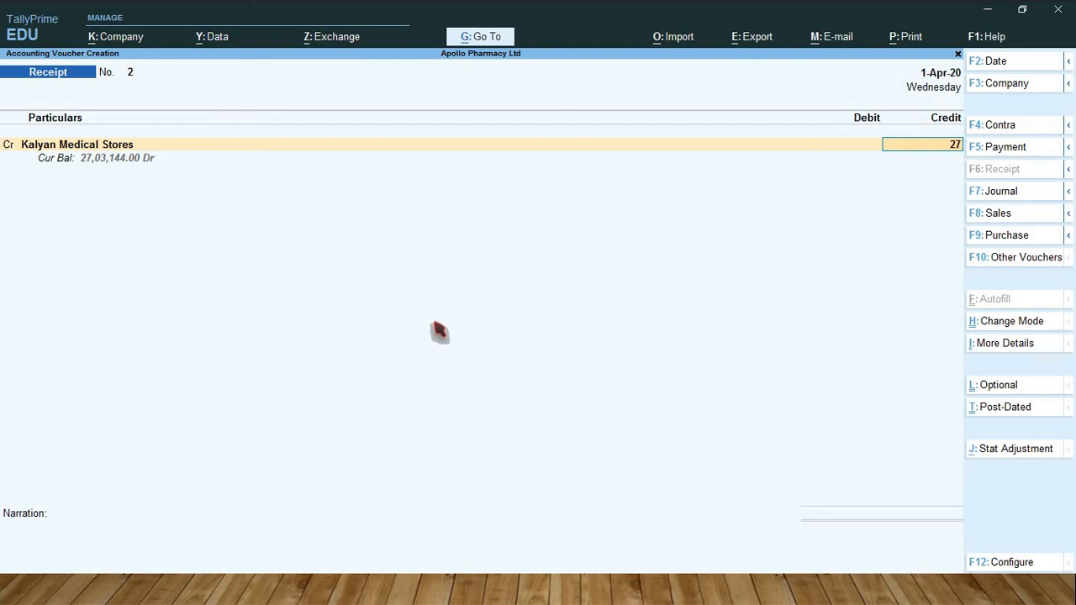
text(2700000)
key(Return)
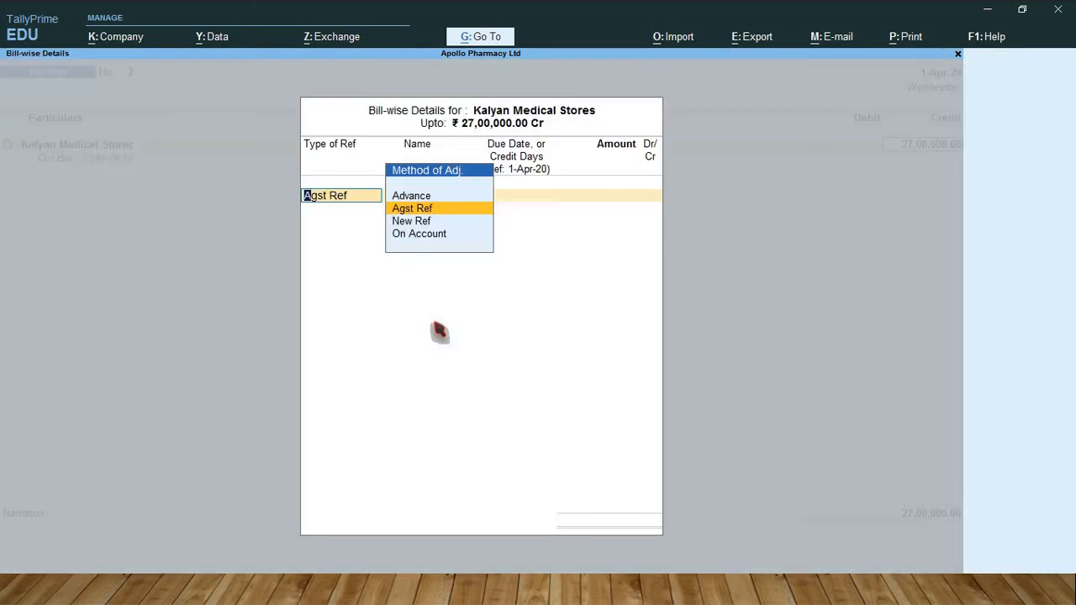
- Allocate the Kalyan Medical Stores receipt of 27,00,000 as Agst Ref to pending bill 3574
key(Return)
key(Return)
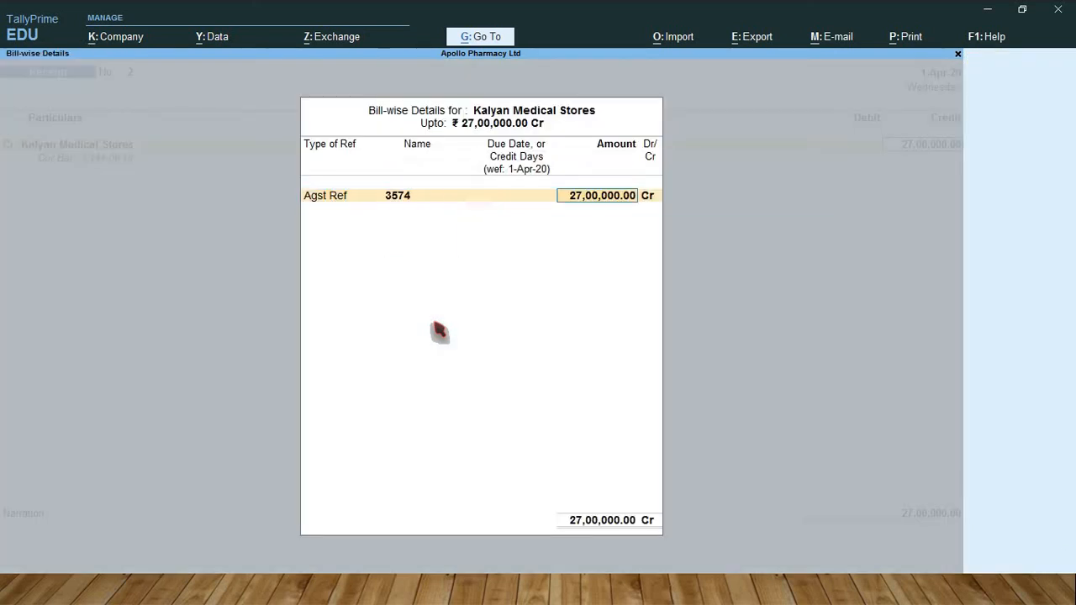
key(Return)
key(Return)
key(Return)
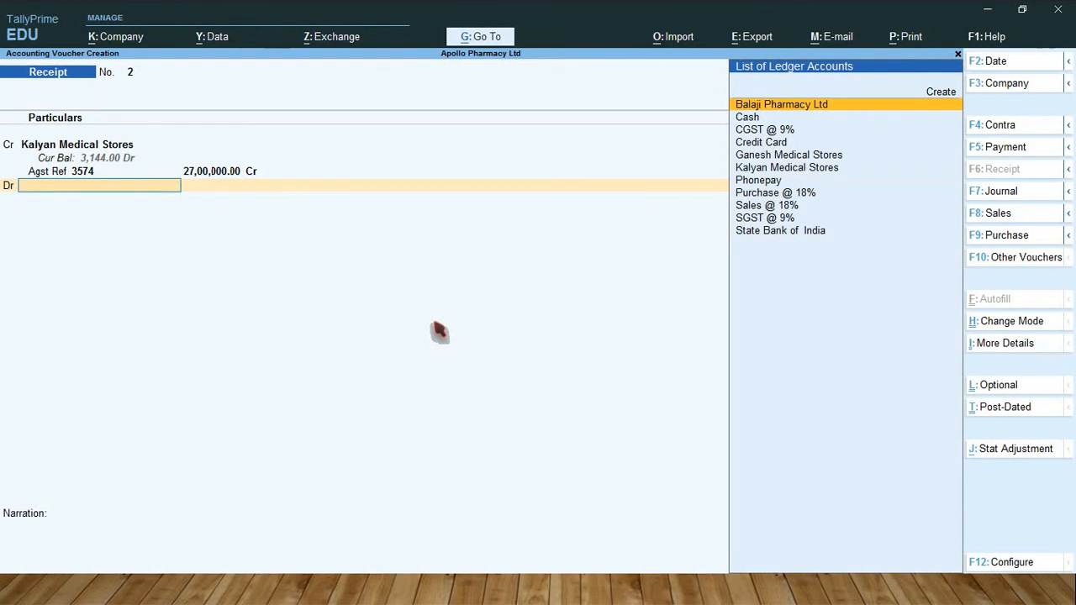
- Debit State Bank of India with the 27,00,000 received
text(St)
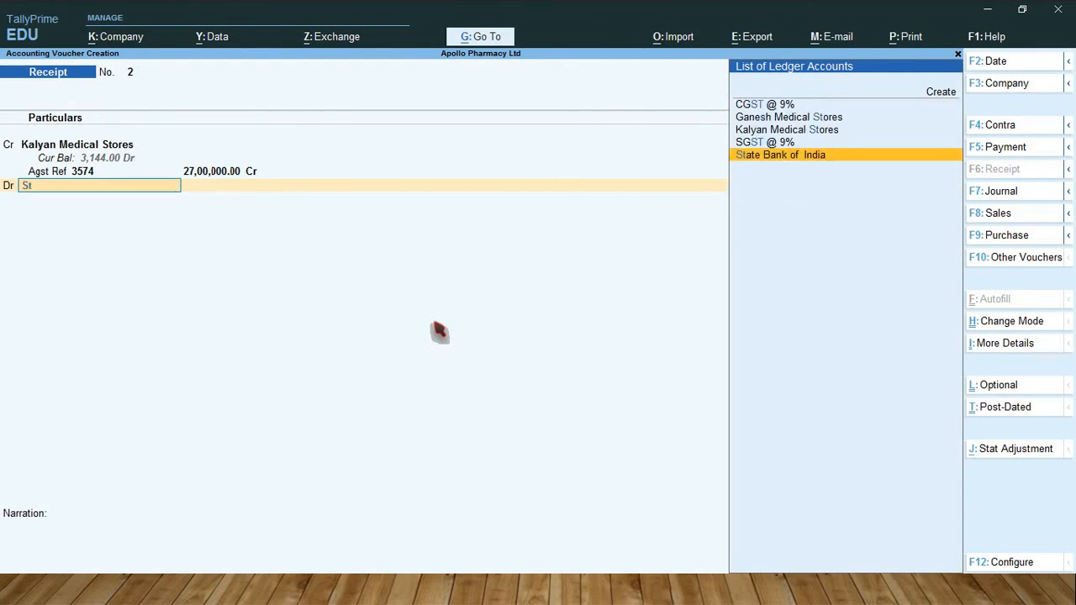
key(Return)
key(Return)
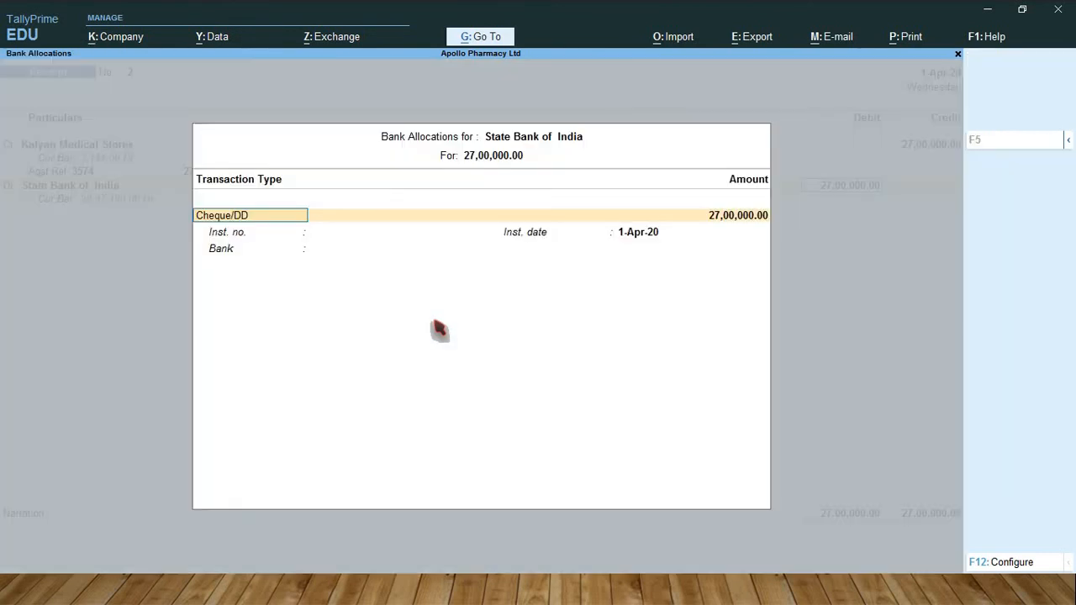
- Accept the default Cheque/DD allocation dated 1-Apr-20 and save the Kalyan Medical Stores receipt without a narration
key(Return)
key(Return)
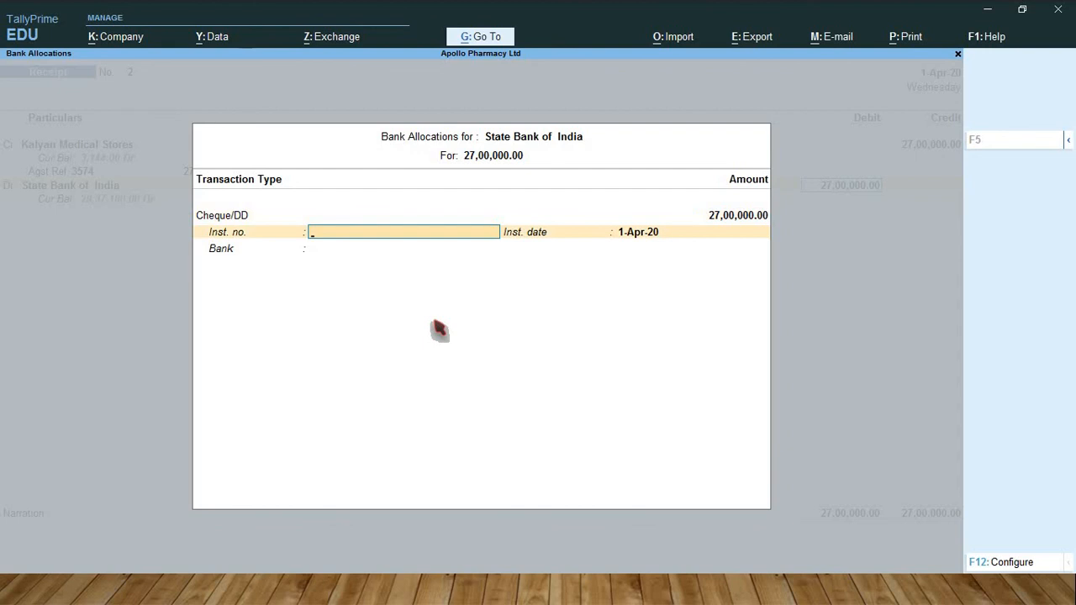
key(Return)
key(Return)
key(Return)
key(Return)
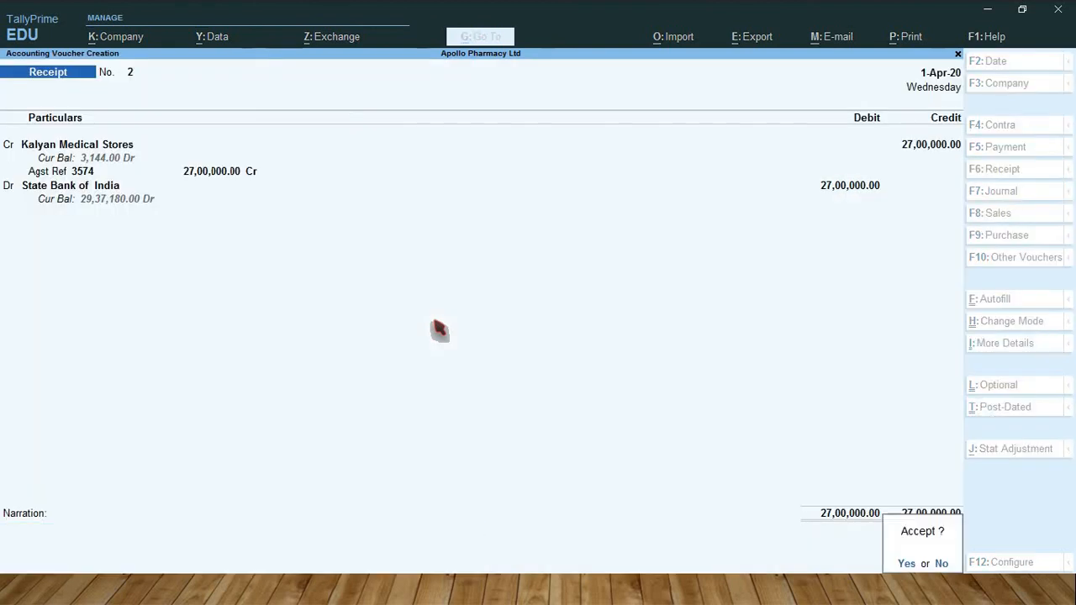
key(Return)
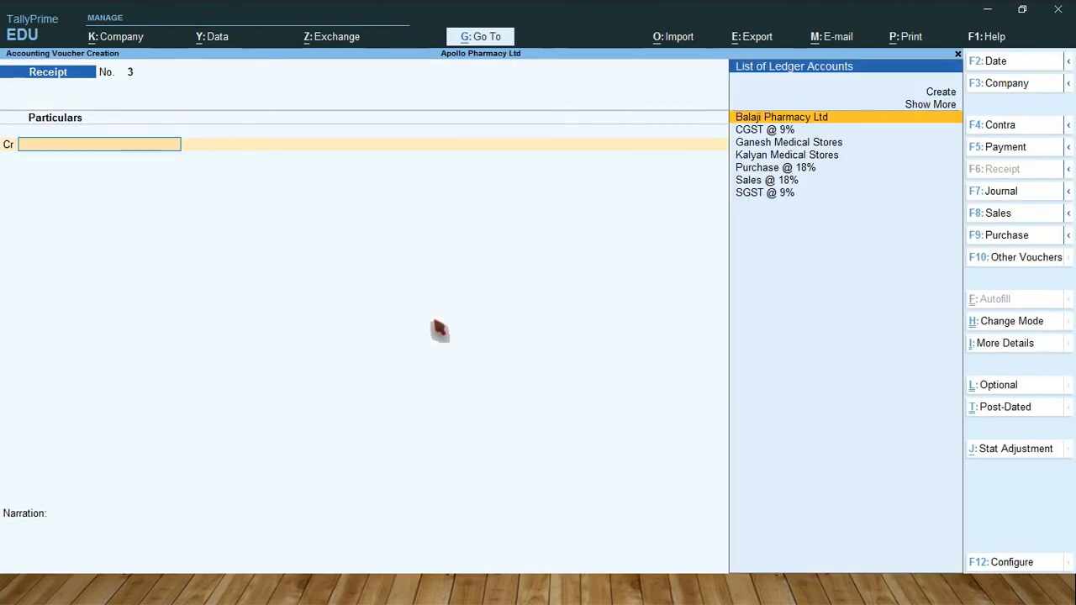
- Switch to a payment voucher and debit Balaji Pharmacy Ltd with 15,00,000
key(F5)
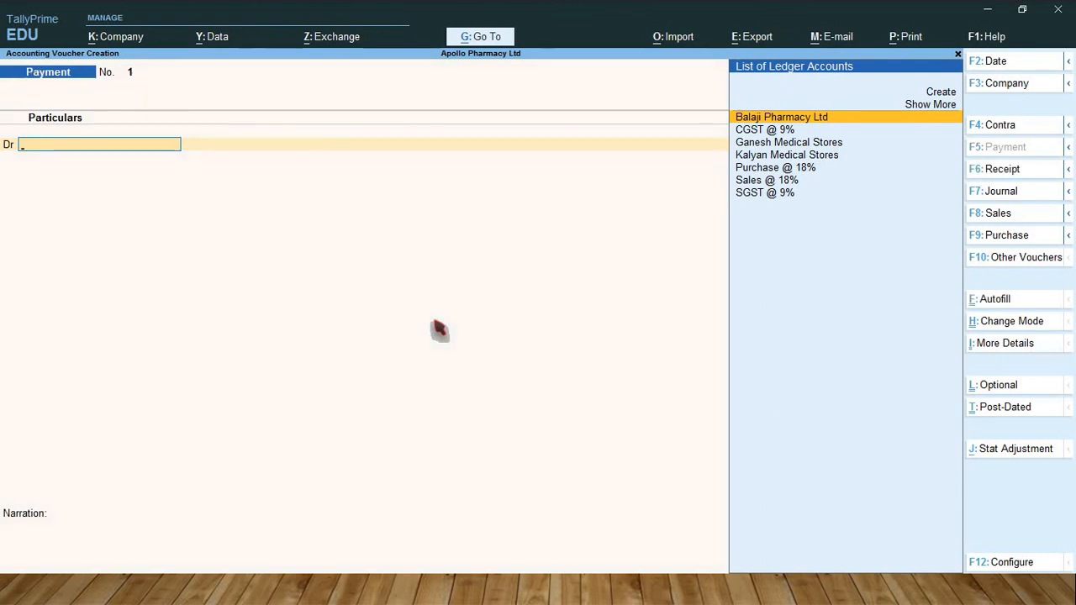
key(Return)
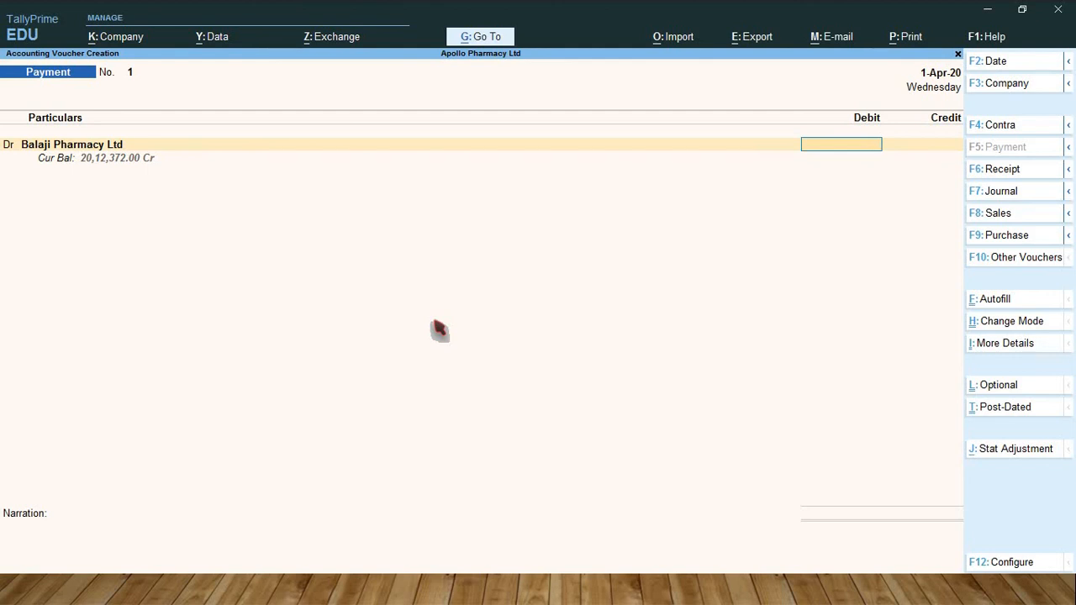
text(1500000)
key(Return)
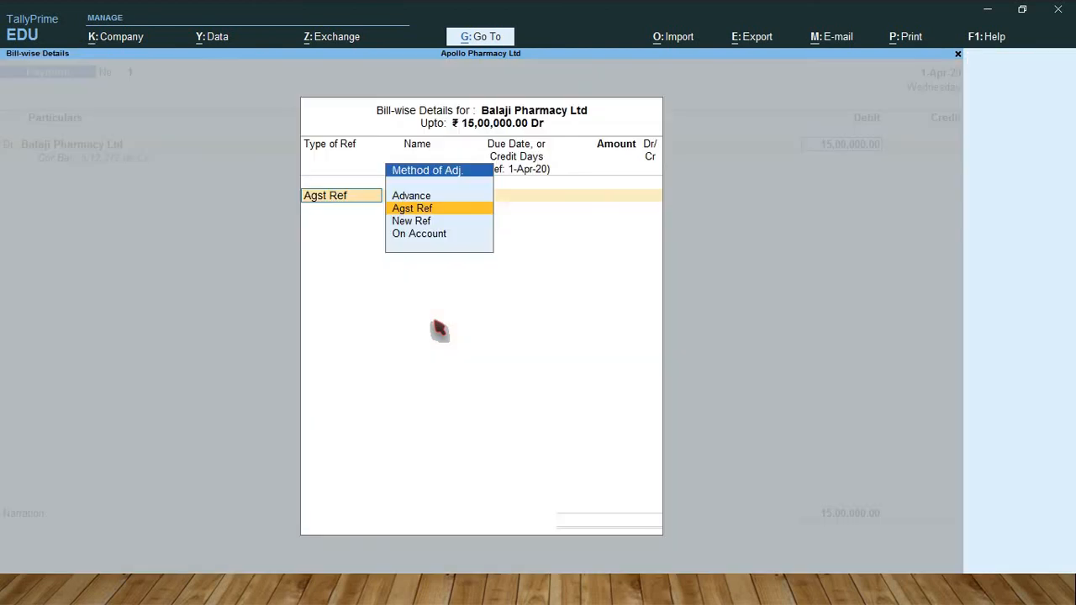
- Allocate the 15,00,000 payment to Balaji Pharmacy Ltd as Agst Ref to pending bill 3574
key(Return)
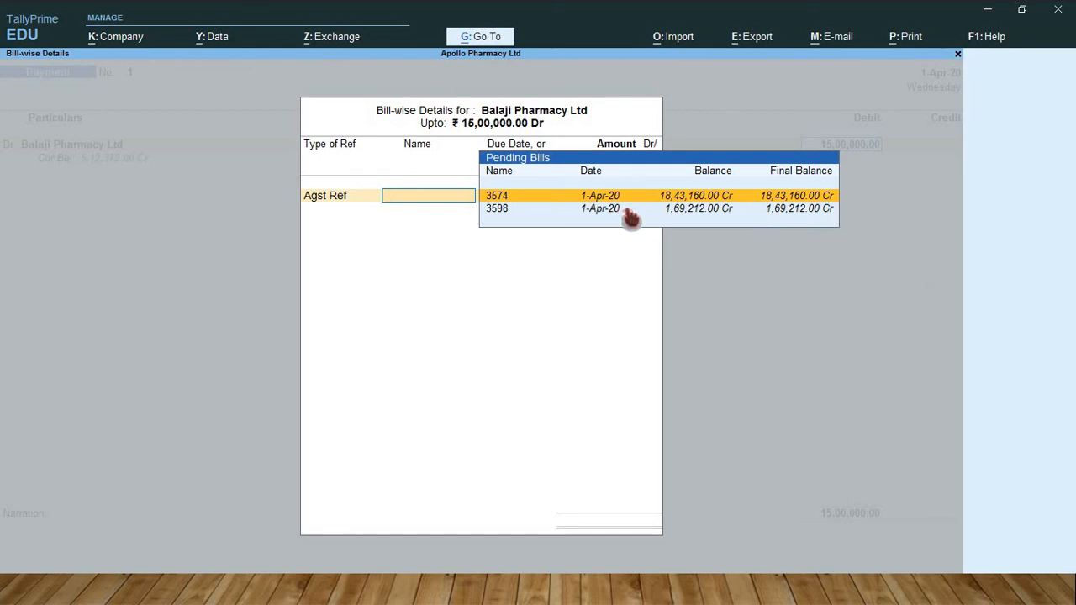
key(Return)
key(Return)
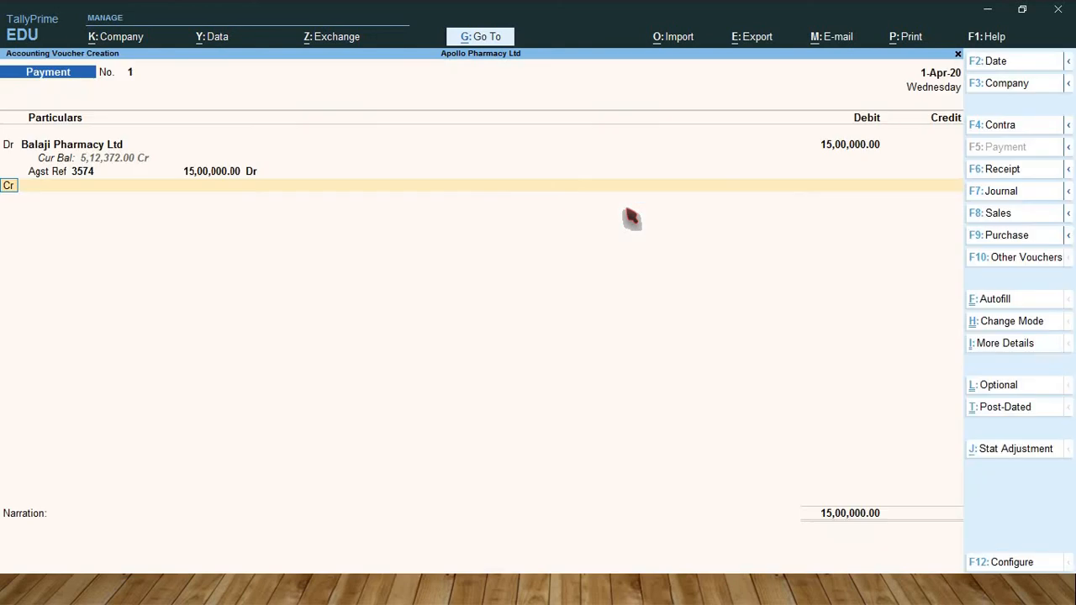
- Credit State Bank of India with 15,00,000 in the Balaji Pharmacy Ltd payment voucher
key(Return)
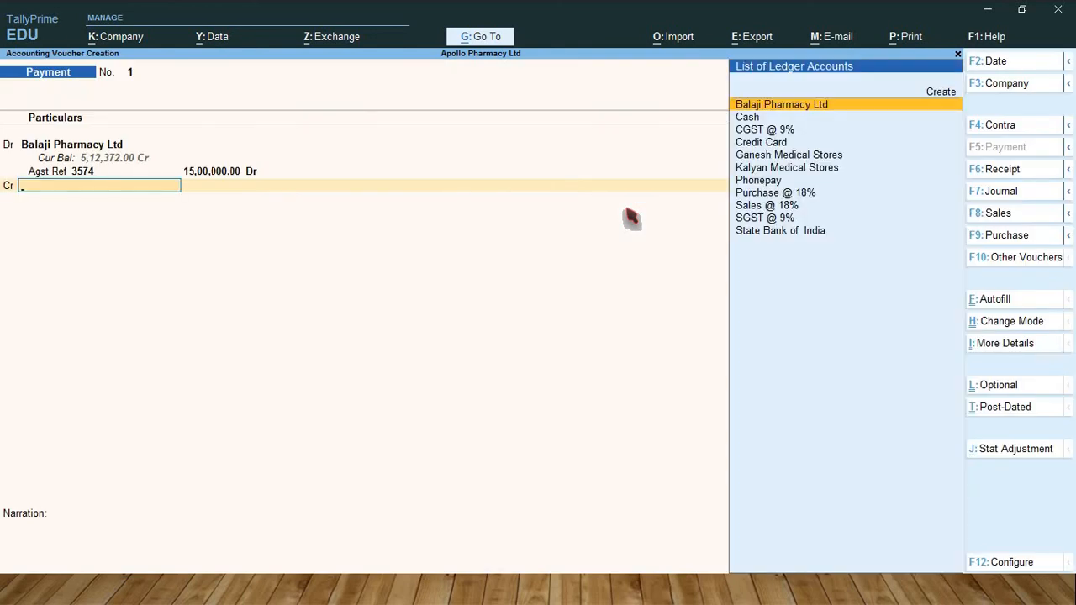
text(St)
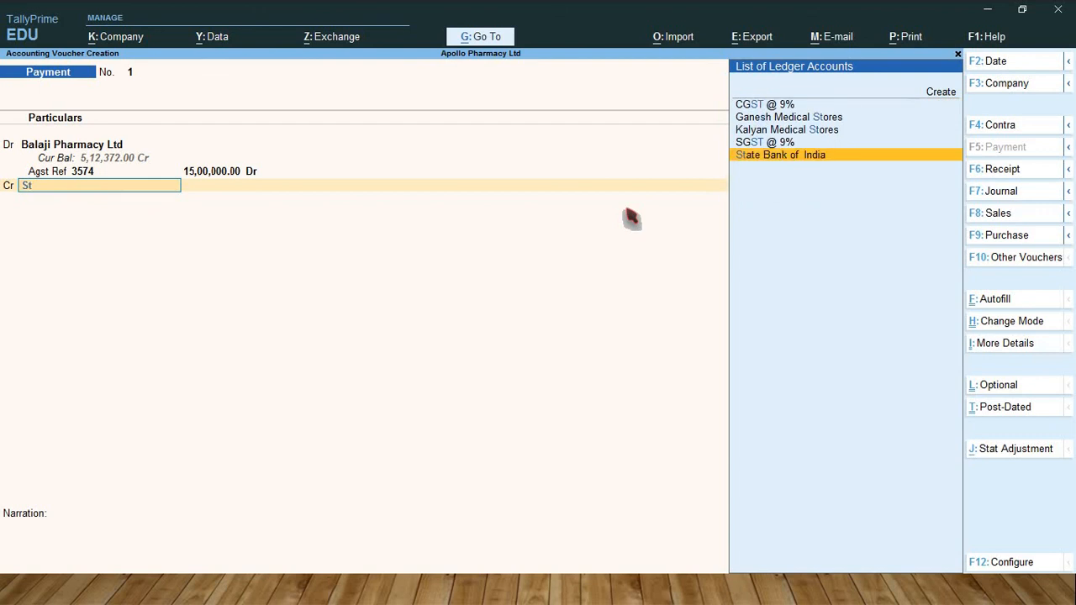
key(Return)
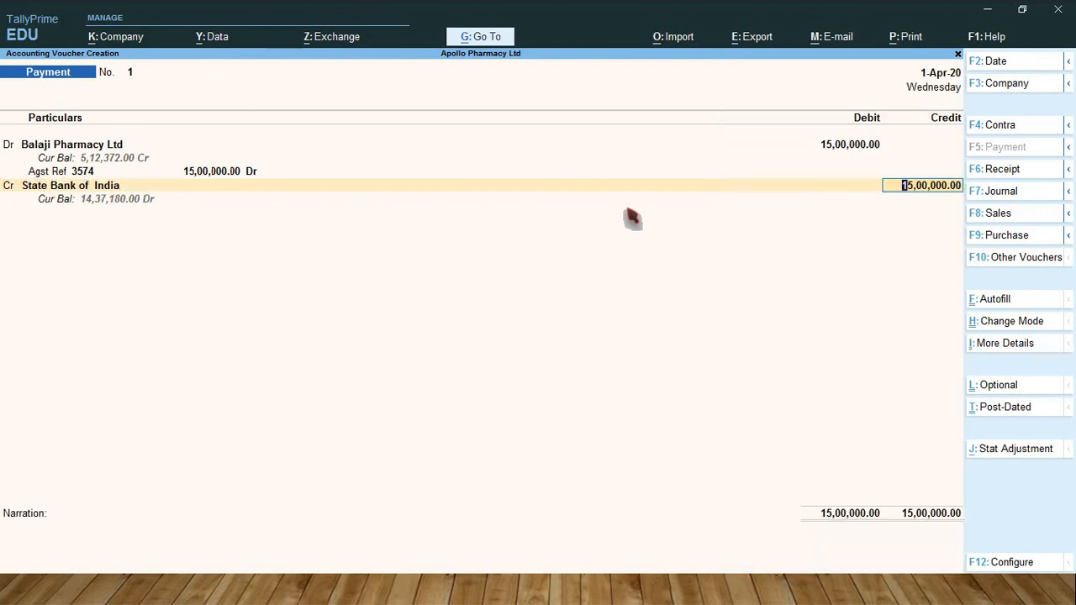
key(Return)
- Allocate the bank amount to cheque number 326598 dated 1-Apr-20 and save the Balaji Pharmacy Ltd payment without a narration
key(Return)
key(Return)
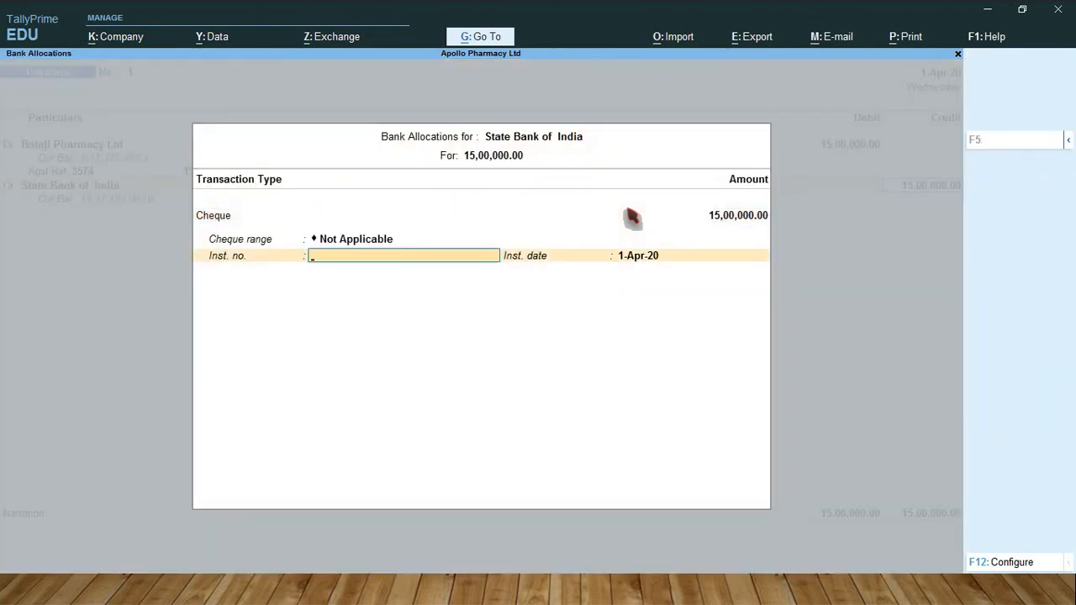
text(326598)
key(Return)
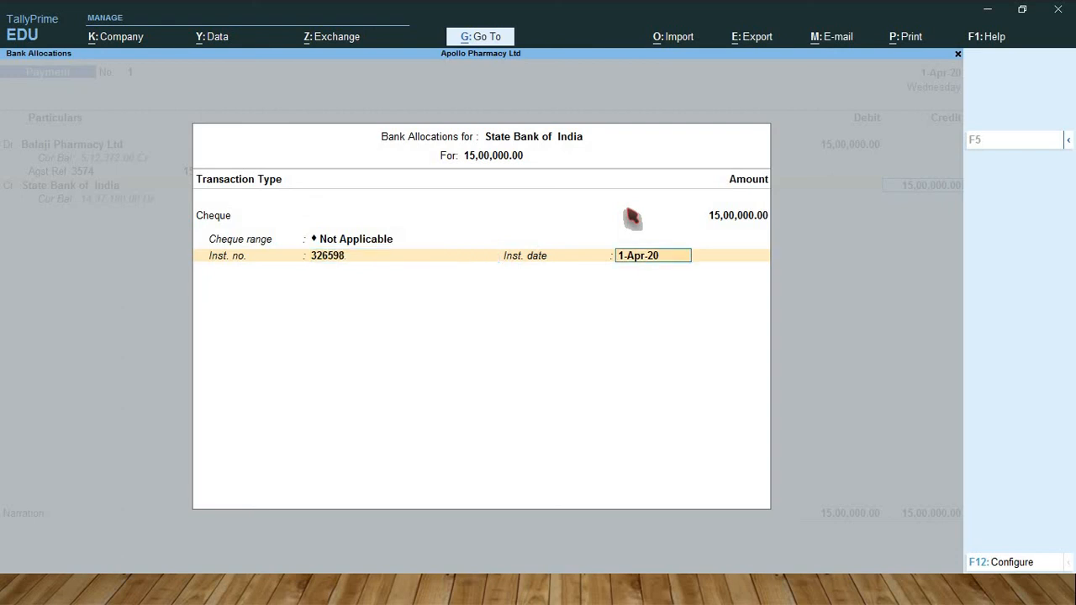
key(Return)
key(Return)
key(Return)
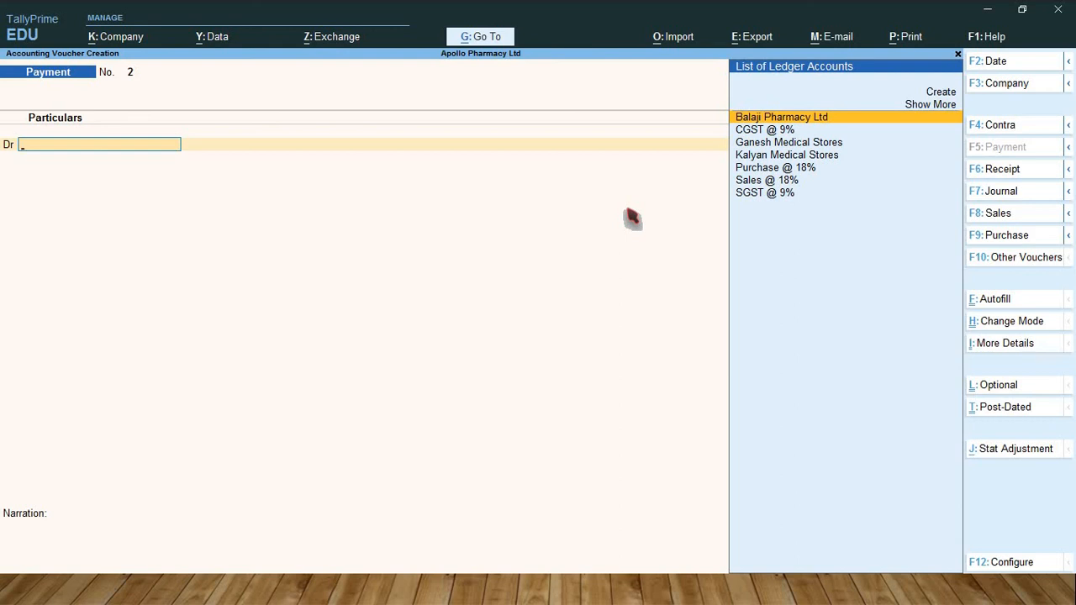
- Create a Rent ledger under Indirect Expenses from the new payment voucher, keeping the ledger type Not Applicable and the default GST details
key(alt+c)
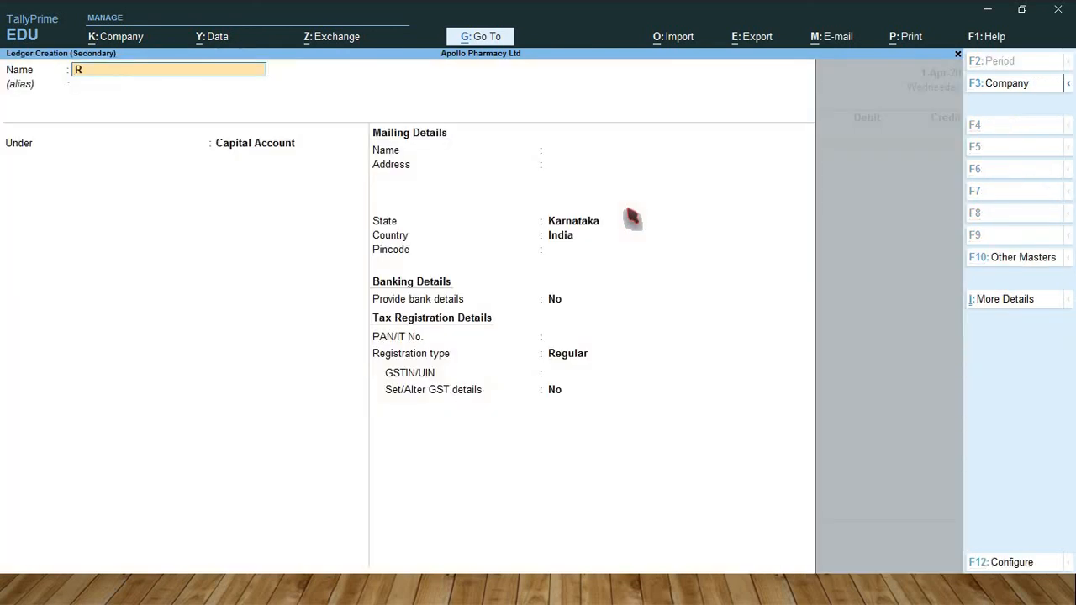
key(Return)
key(Return)
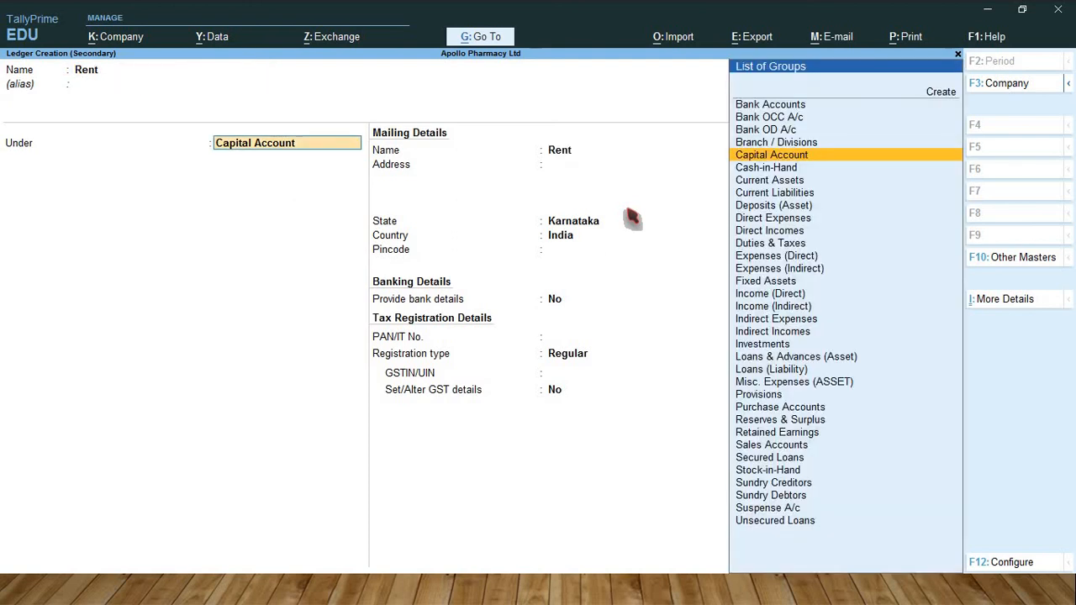
text(Ind)
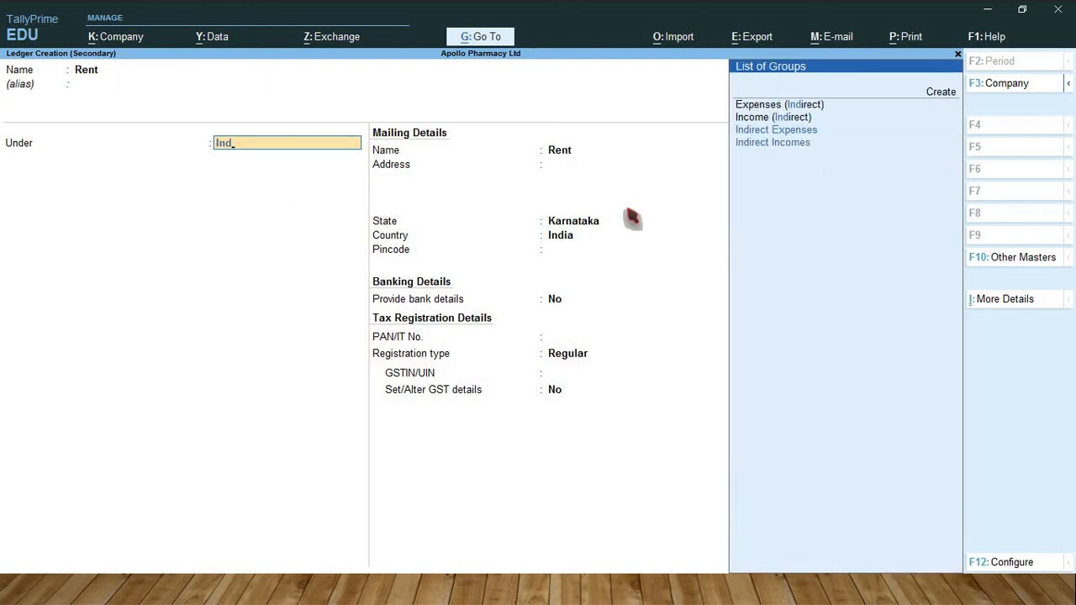
key(Down)
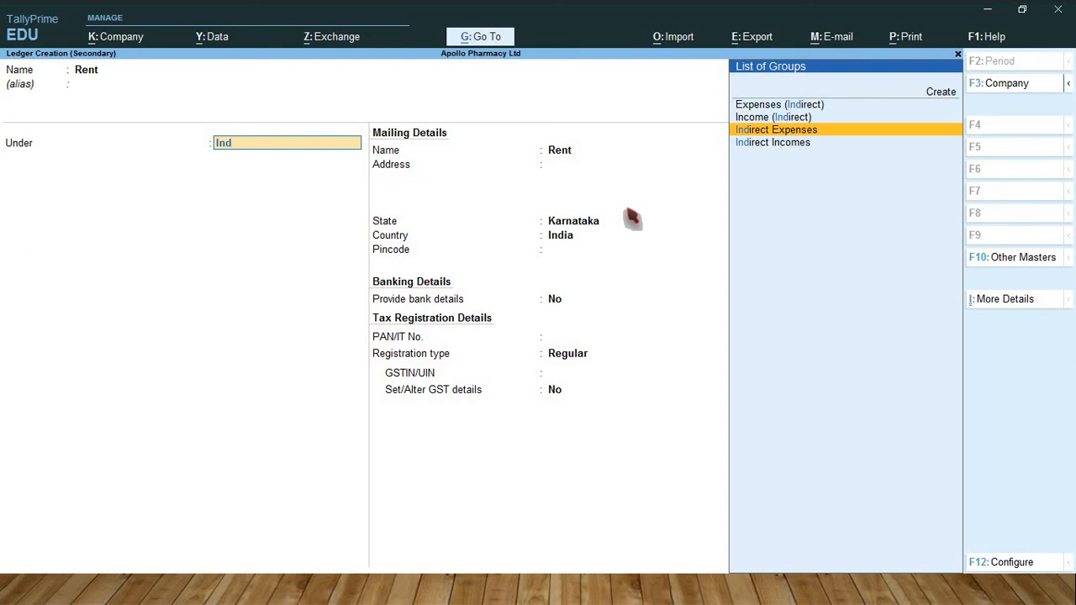
key(Return)
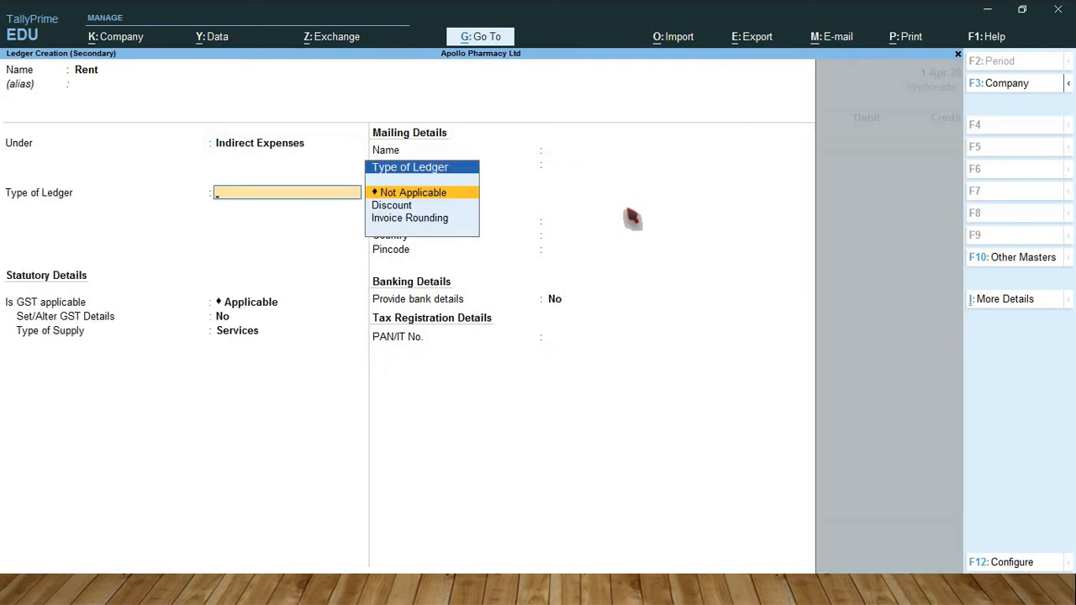
key(Return)
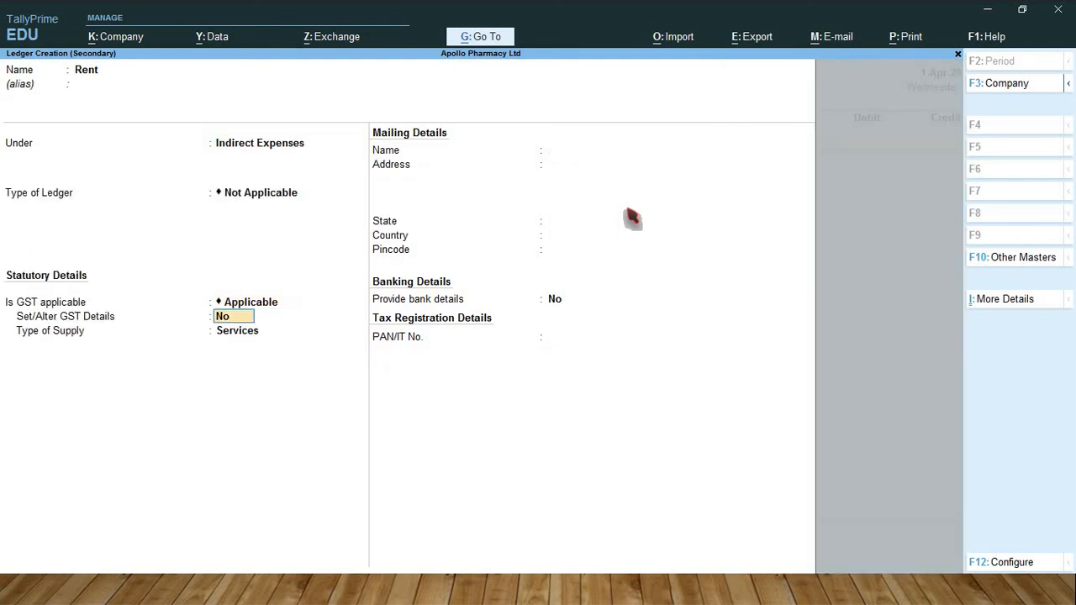
key(Return)
key(Return)
key(Return)
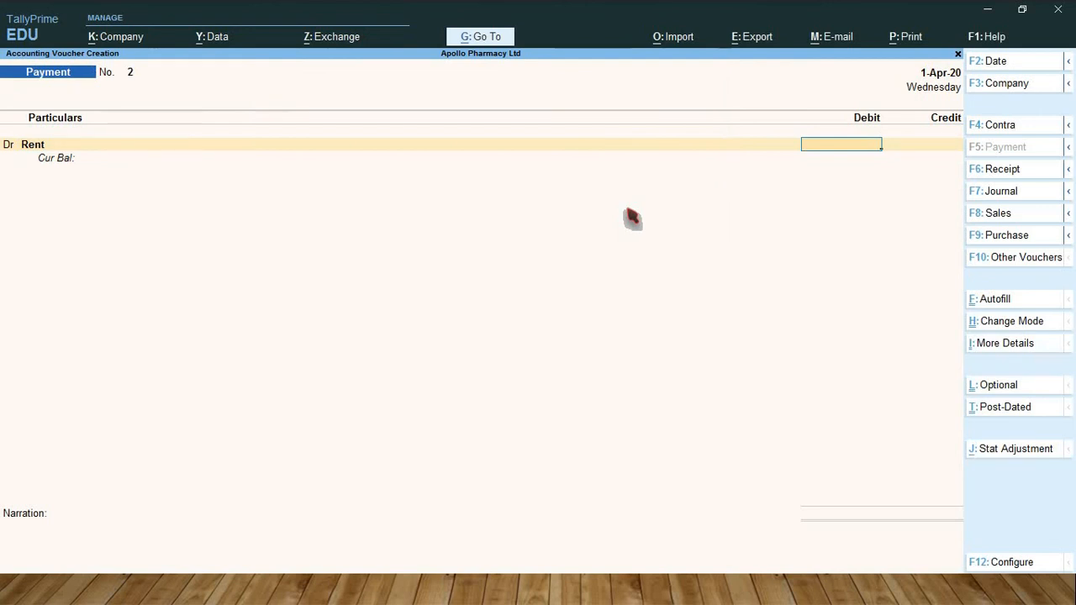
- Debit Rent with 50,000 and credit State Bank of India in the payment voucher
text(50000)
key(Return)
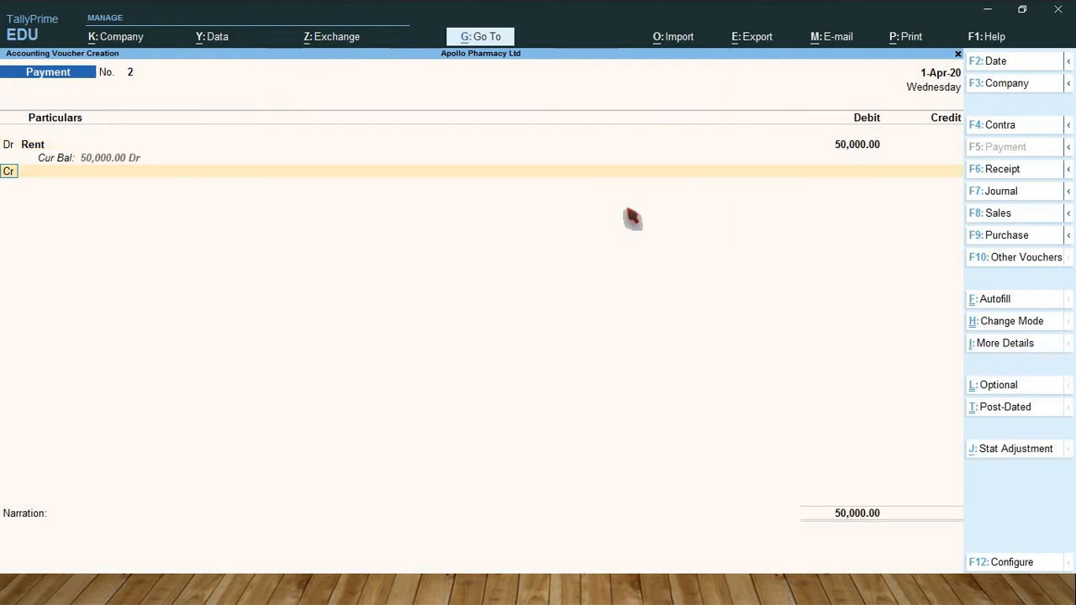
text(Sta)
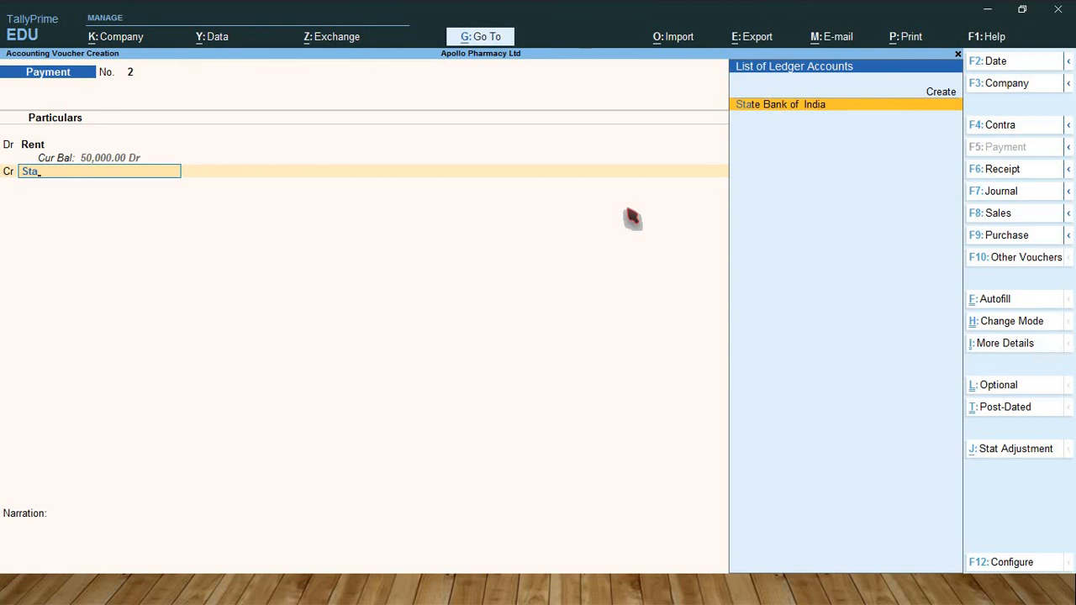
key(Return)
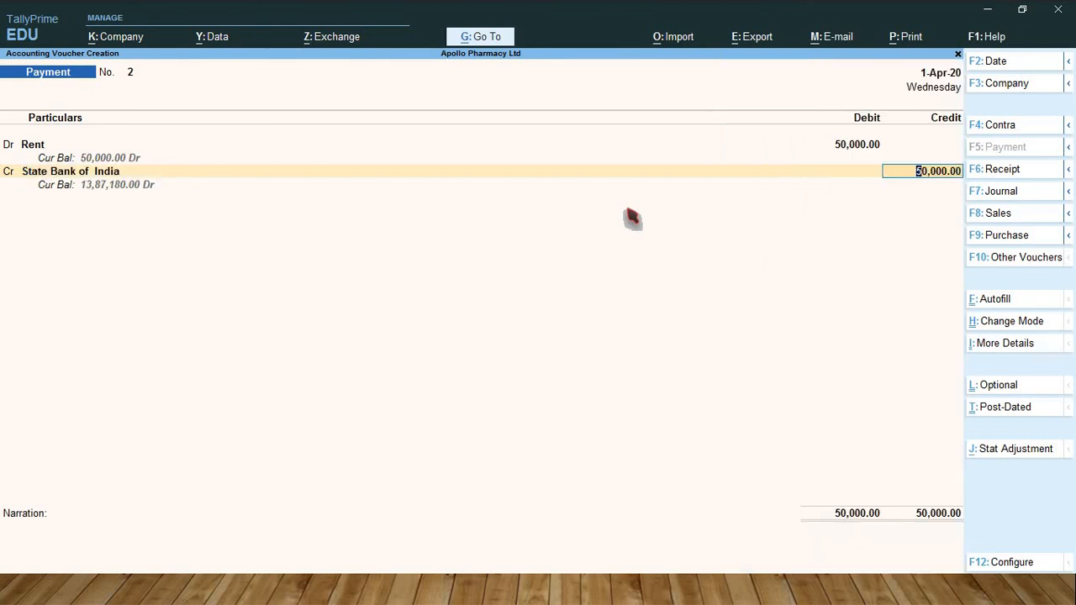
- Accept the default cheque allocation for the 50,000 and save the Rent payment without a narration
key(Return)
key(Return)
key(Return)
key(Return)
key(Return)
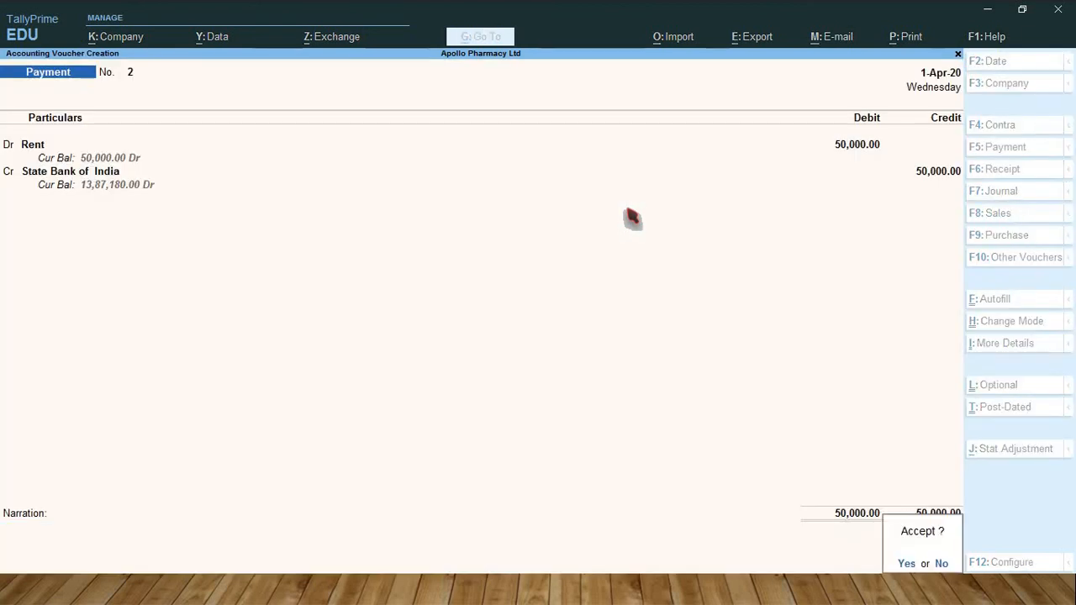
key(Return)
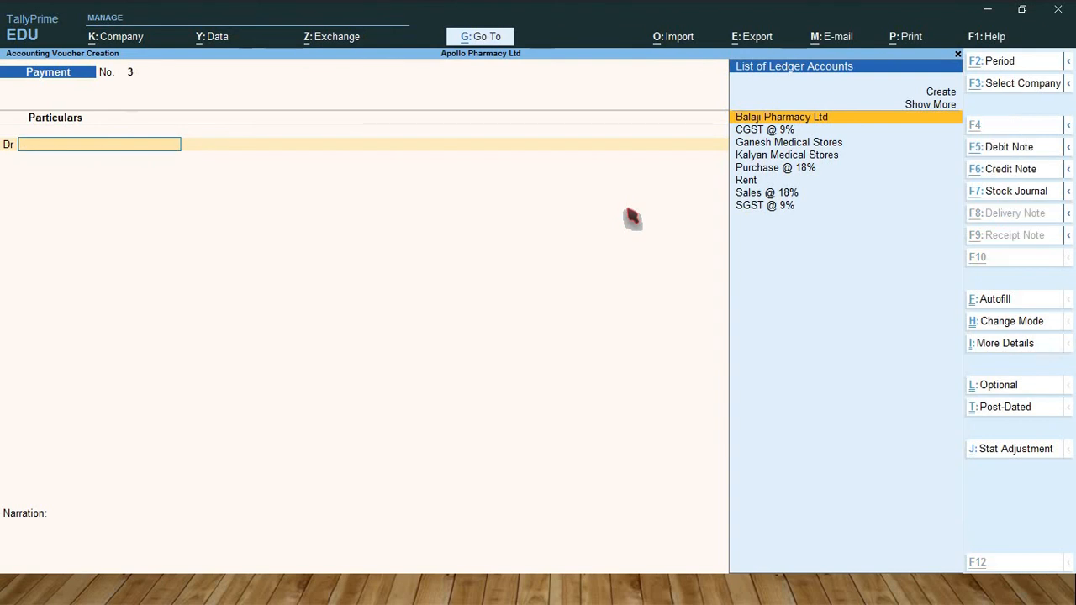
- Create a Salary ledger under Indirect Expenses from the new payment voucher, keeping the default ledger type and GST details
key(alt+c)
text(S)
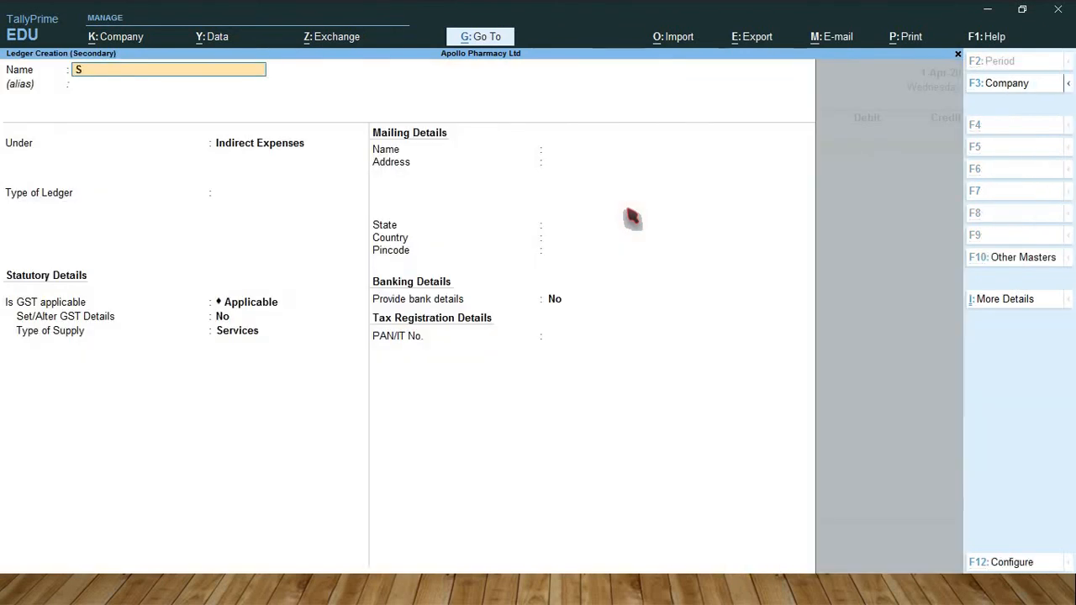
text(alary)
key(Return)
key(Return)
key(Return)
key(Return)
key(Return)
key(Return)
key(Return)
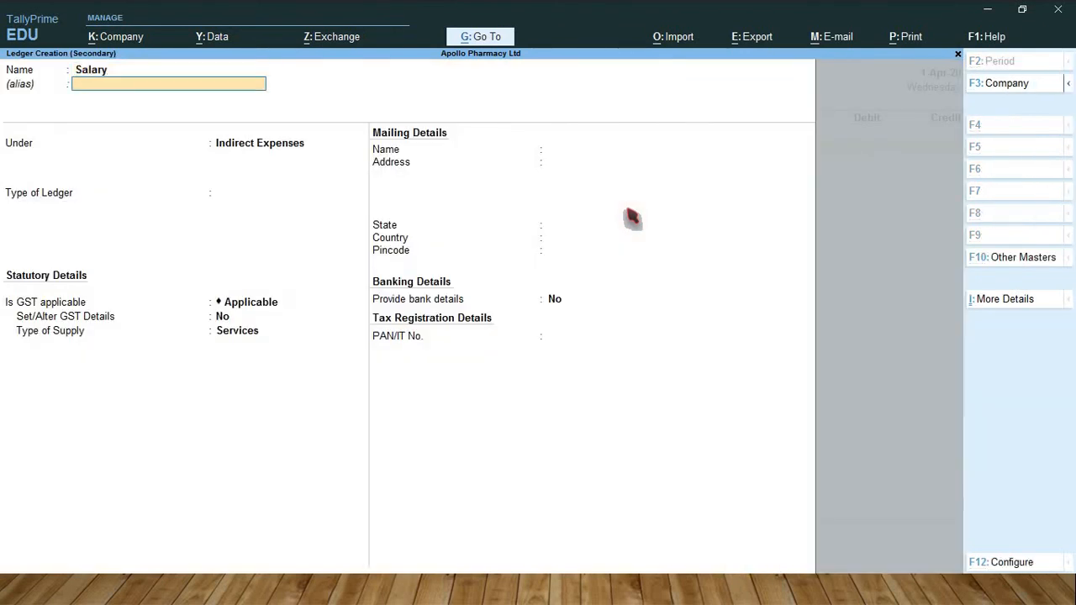
key(Return)
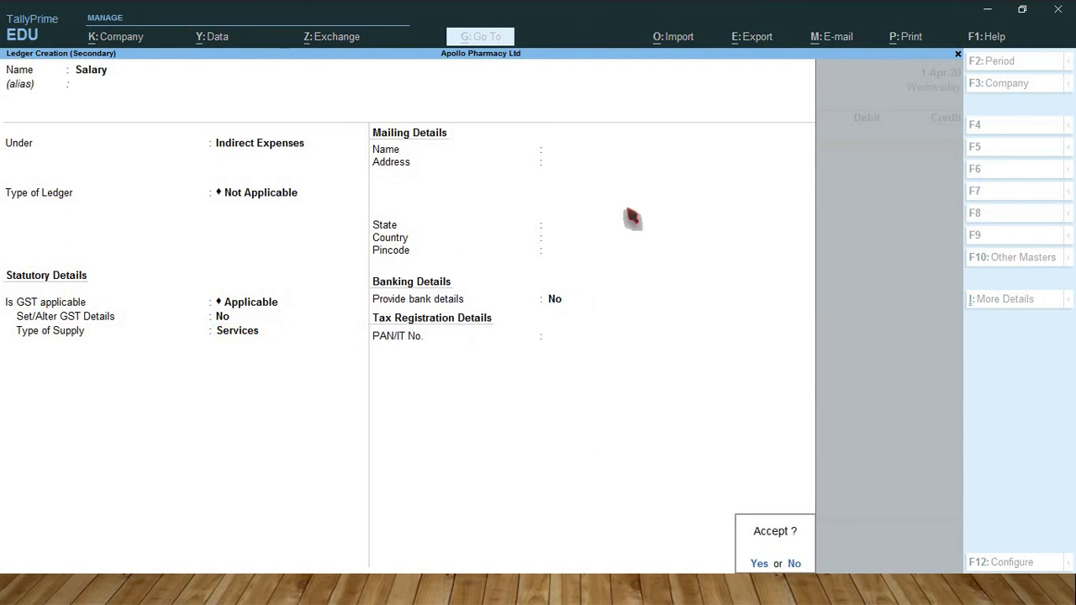
key(Return)
- Debit Salary with 1,00,000 and credit State Bank of India in the payment voucher
text(100)
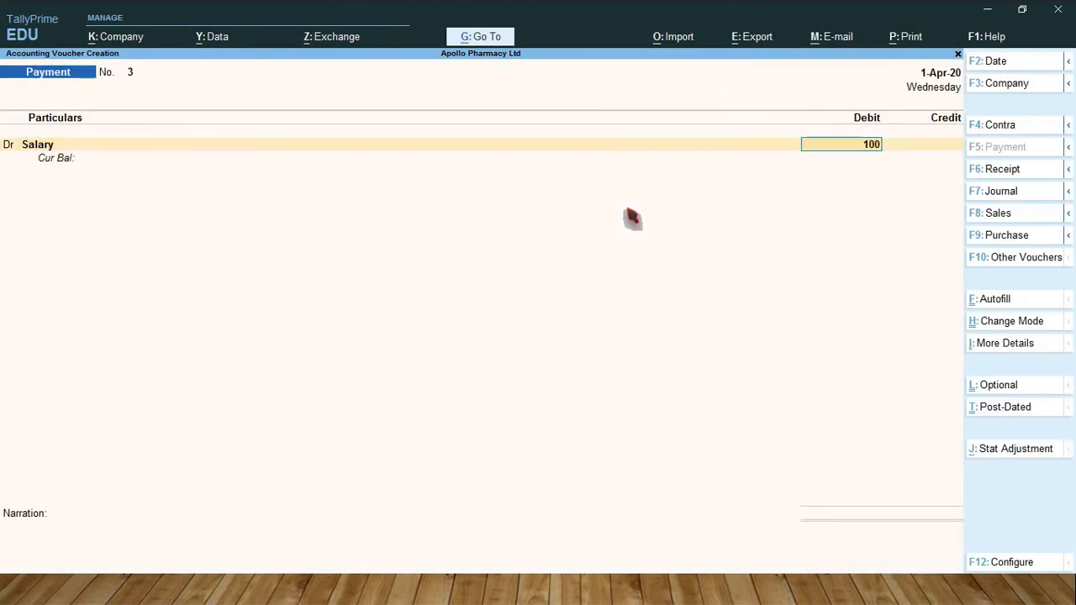
text(000)
key(Return)
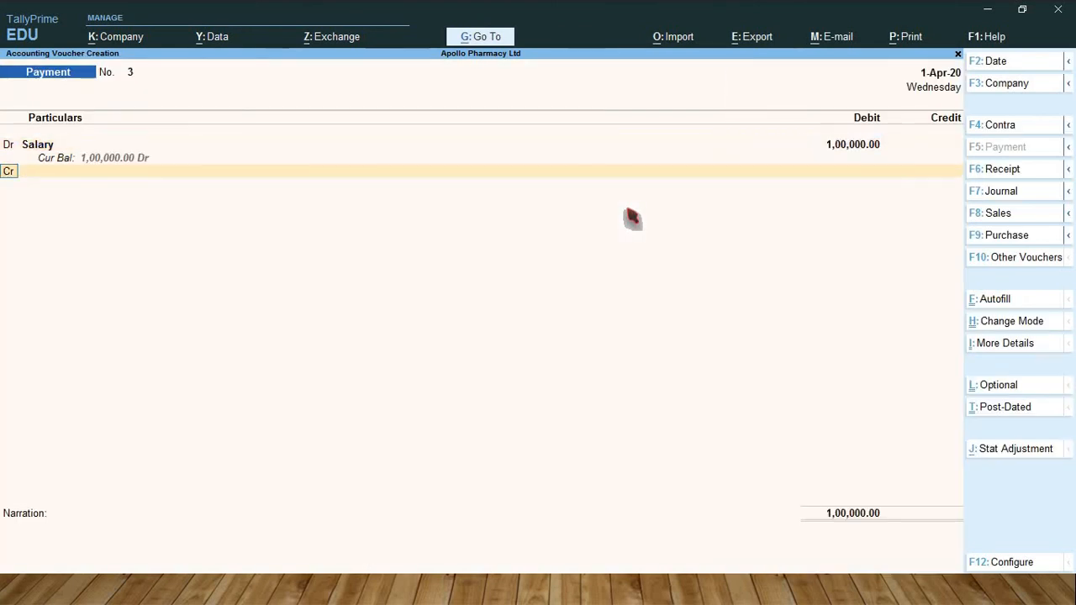
text(Stat)
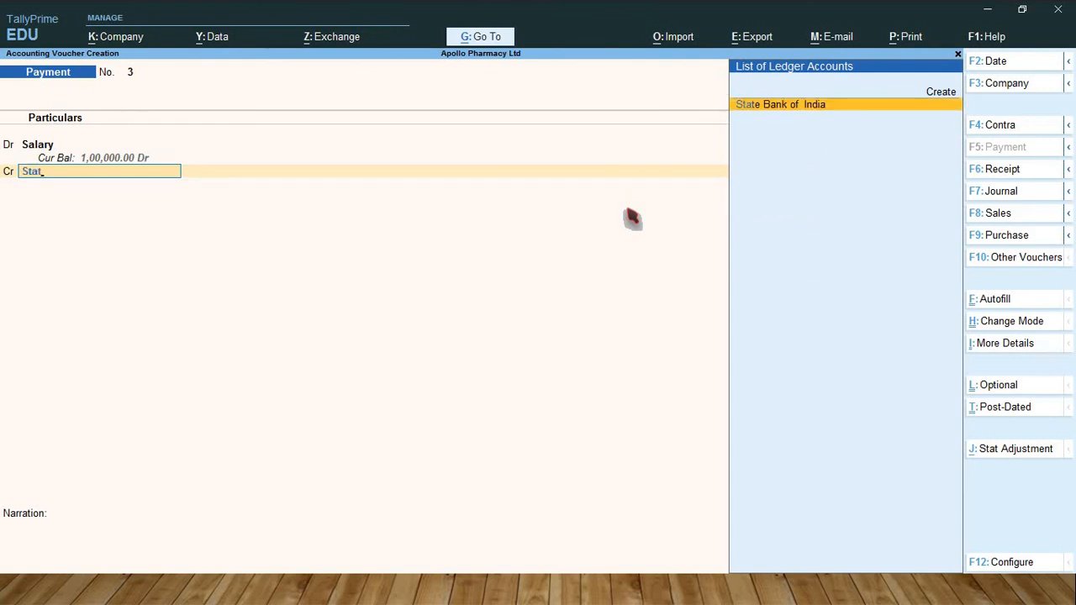
key(Return)
- Accept the default cheque allocation dated 1-Apr-20 for the 1,00,000 and save the Salary payment without a narration
key(Return)
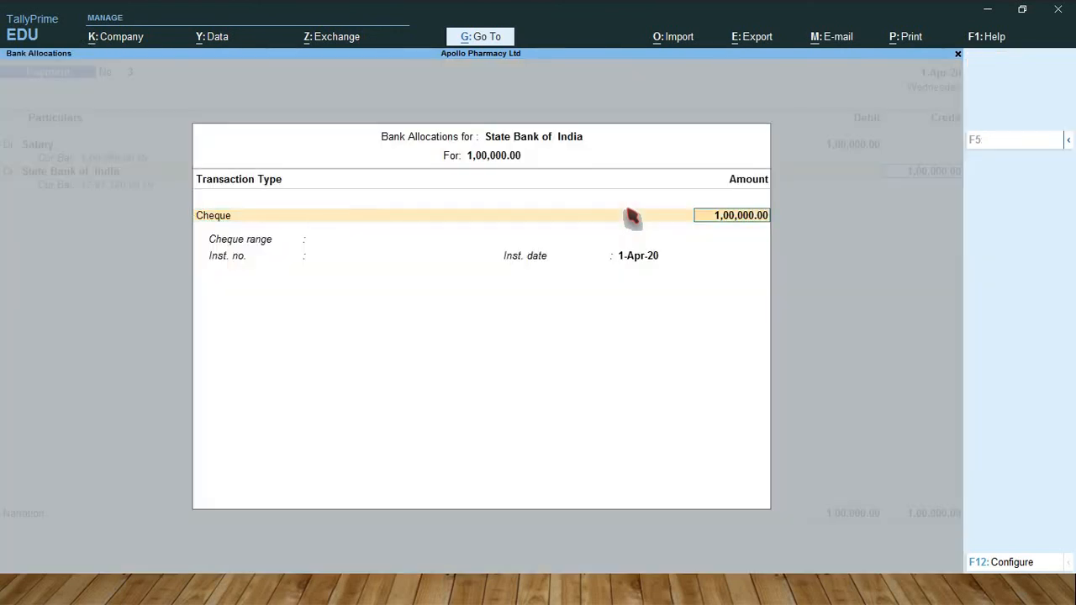
key(Return)
key(Return)
key(Return)
key(Return)
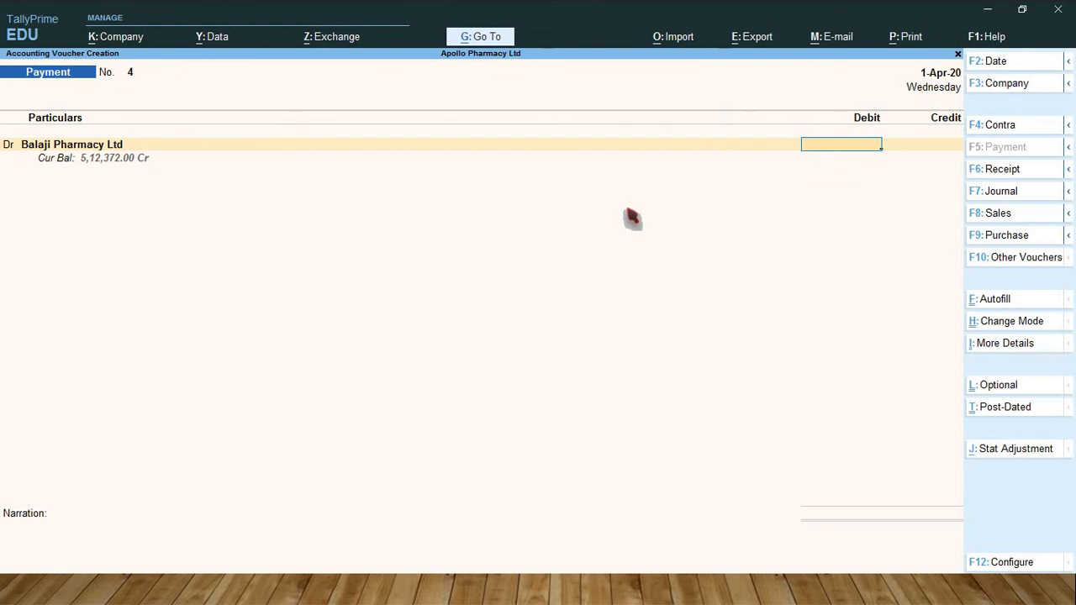
key(BackSpace)
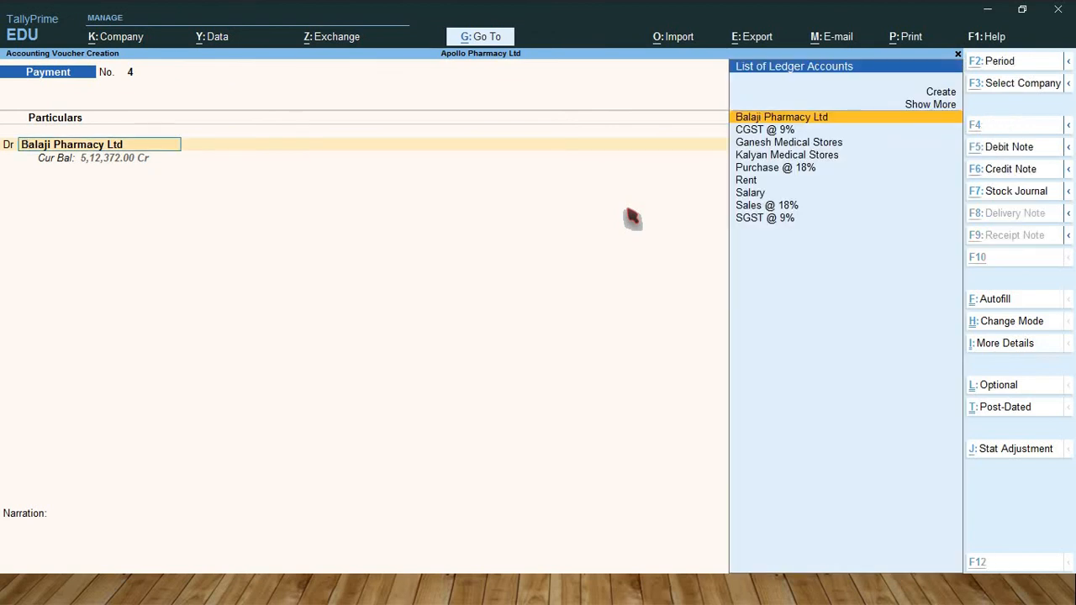
- Create an Electricity Charges ledger under Indirect Expenses from the new payment voucher, keeping Services as the type of supply
key(alt+c)
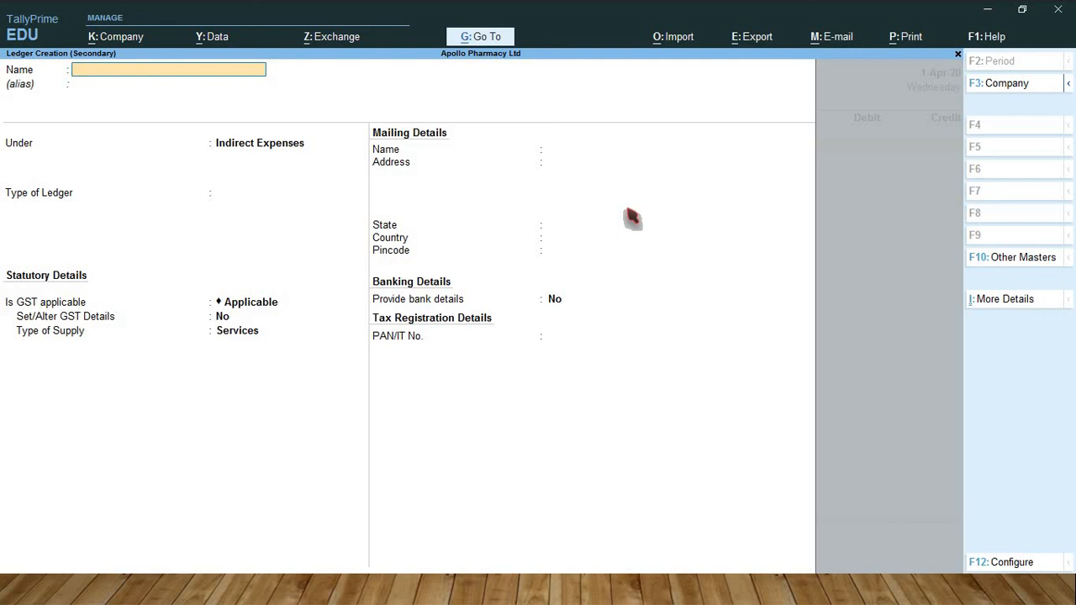
text(Electricity charges)
key(Return)
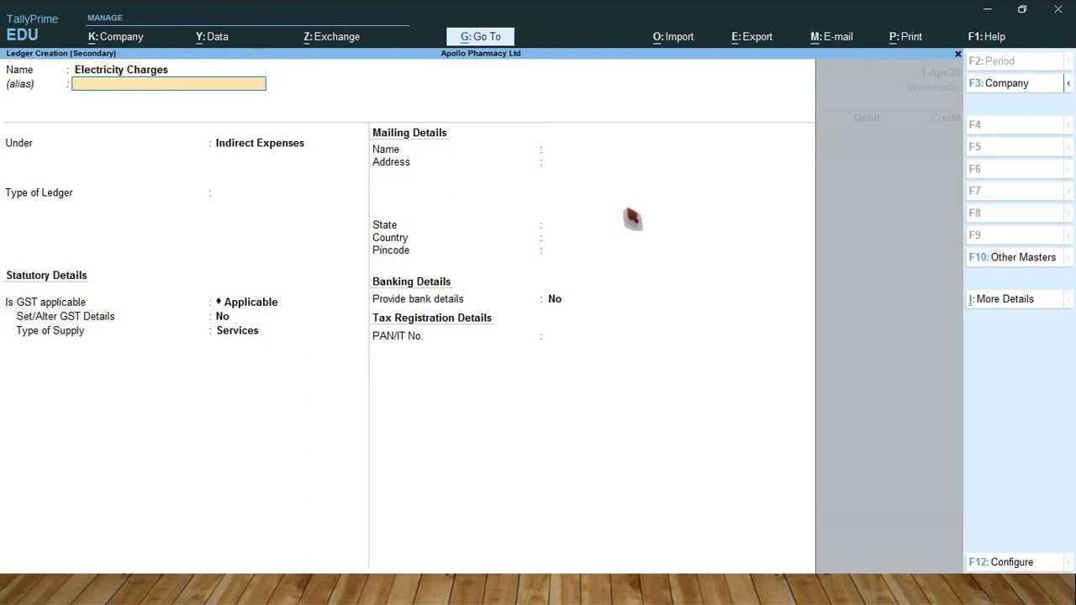
key(Return)
key(Return)
key(Return)
key(Return)
key(Return)
key(Return)
key(Return)
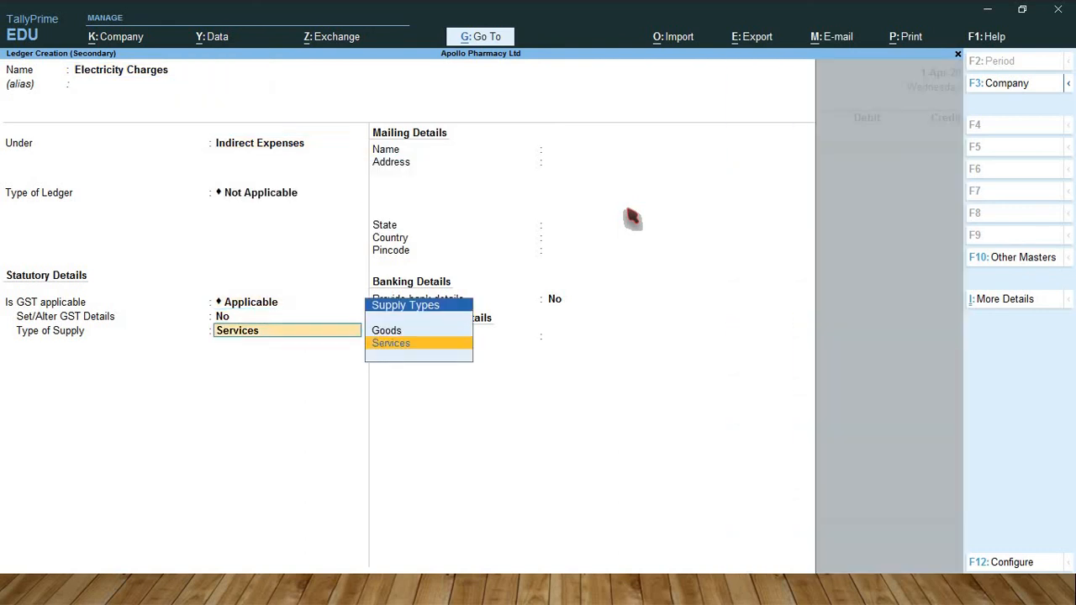
key(y)
key(Return)
- Debit Electricity Charges with 10,000 and credit State Bank of India in the payment voucher
text(10000)
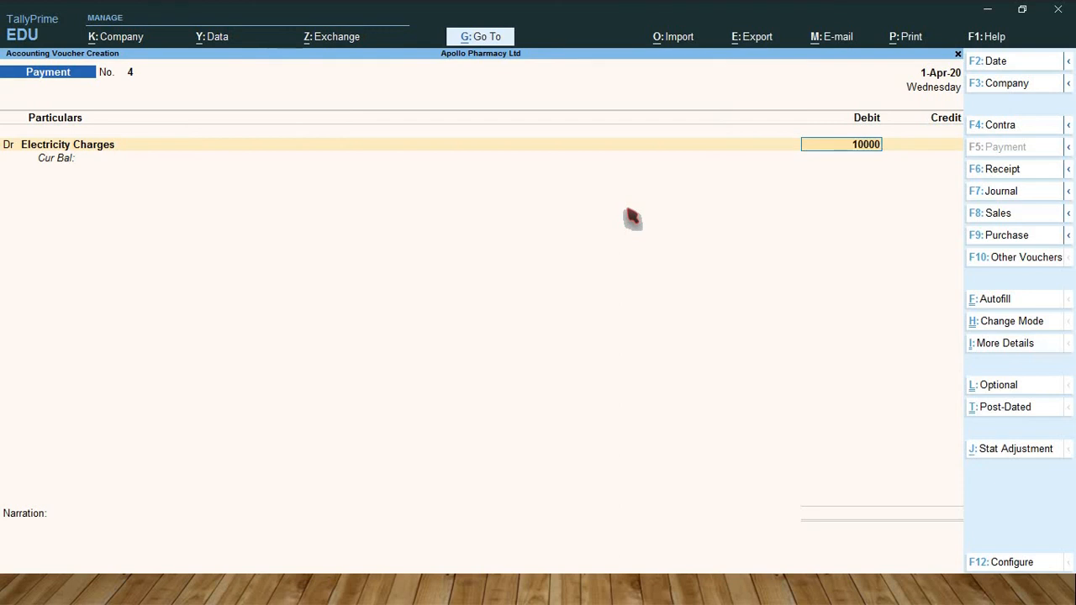
key(Return)
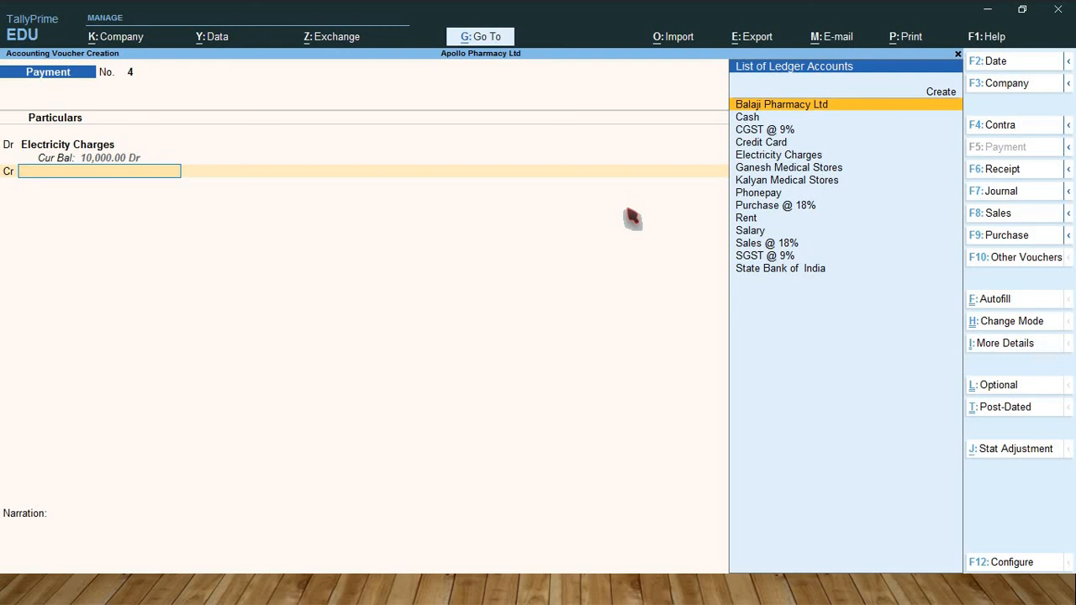
text(Sta)
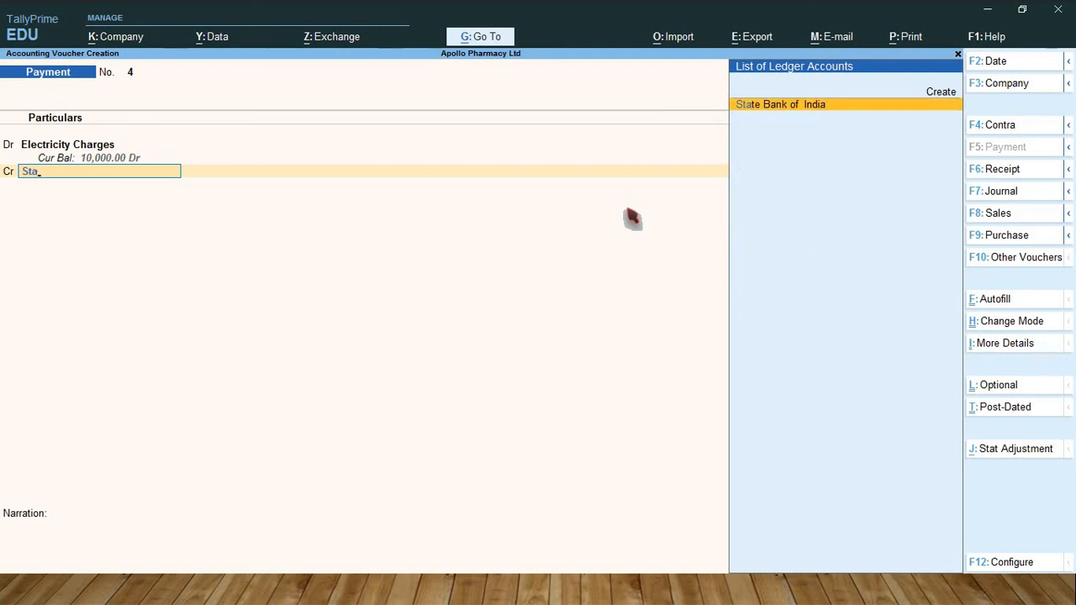
key(Return)
- Accept the default cheque allocation dated 1-Apr-20 for the 10,000 and save the Electricity Charges payment without a narration
key(Return)
key(Return)
key(Return)
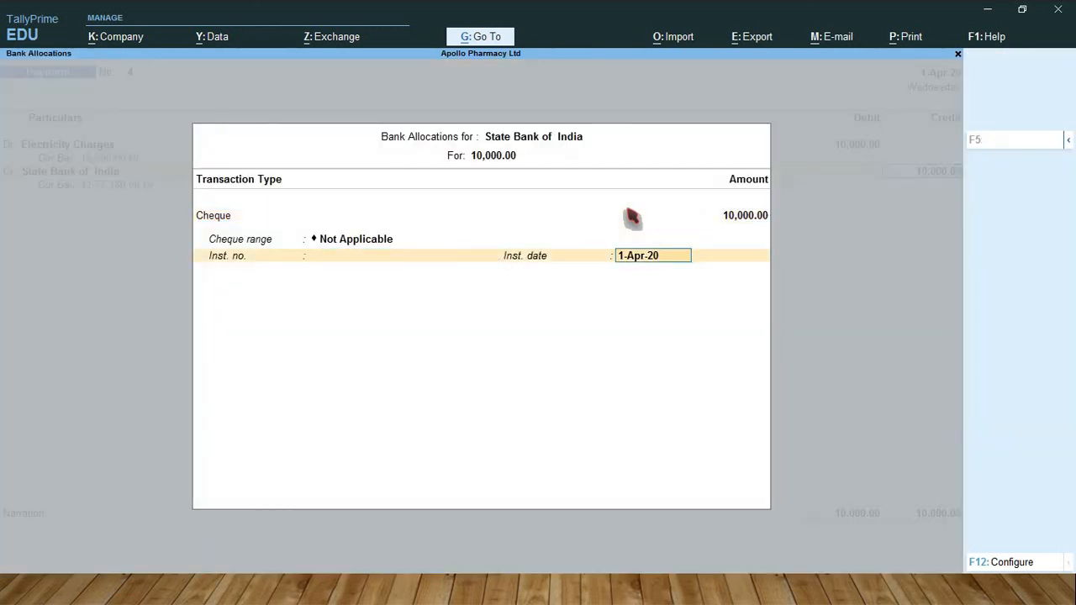
key(Return)
key(Return)
key(Return)
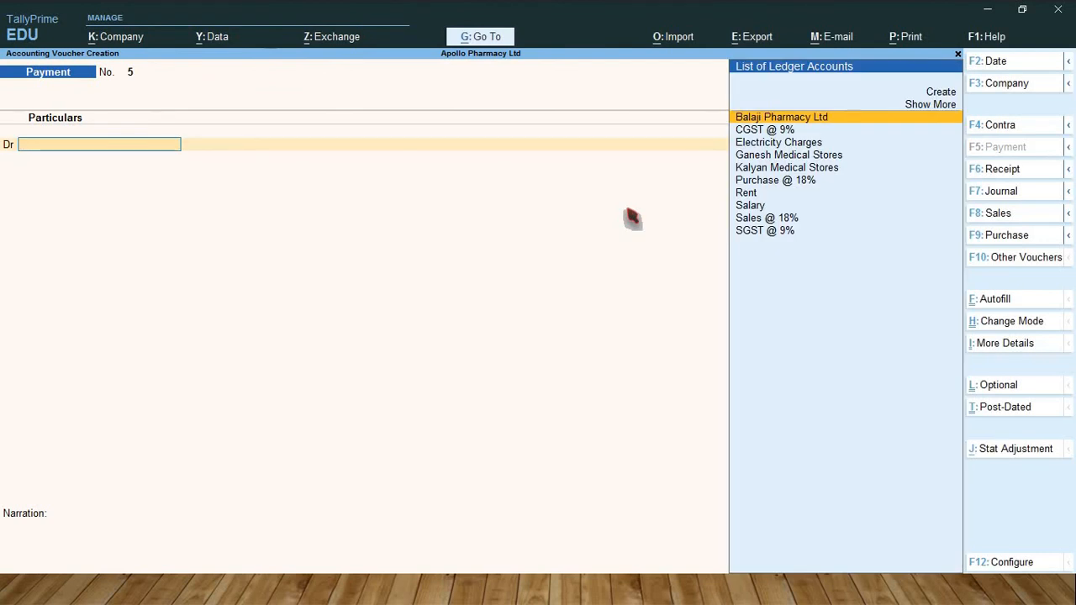
- Create a Pooja Expenses ledger under Indirect Expenses from the new payment voucher, keeping Services as the type of supply
key(alt+c)
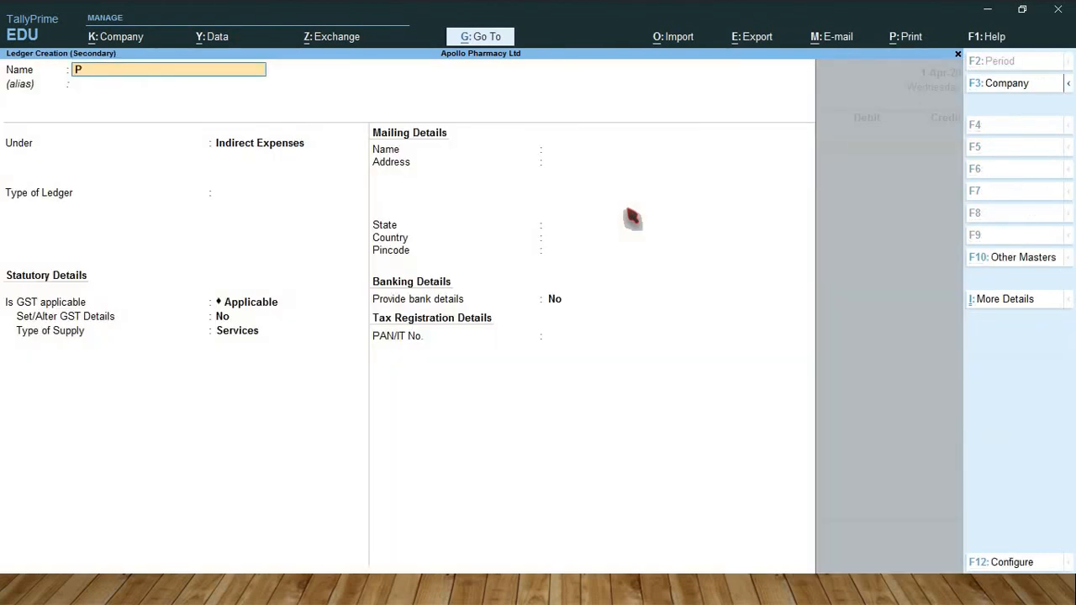
text(Pooja Expenses)
key(Return)
key(Return)
key(Return)
key(Return)
key(Return)
key(Return)
key(Return)
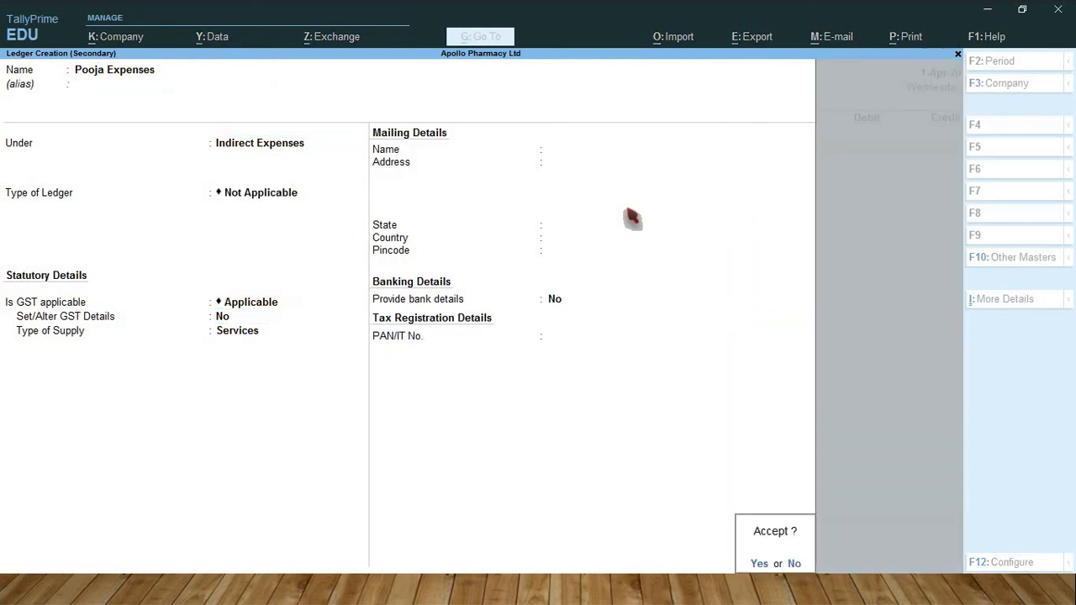
key(Return)
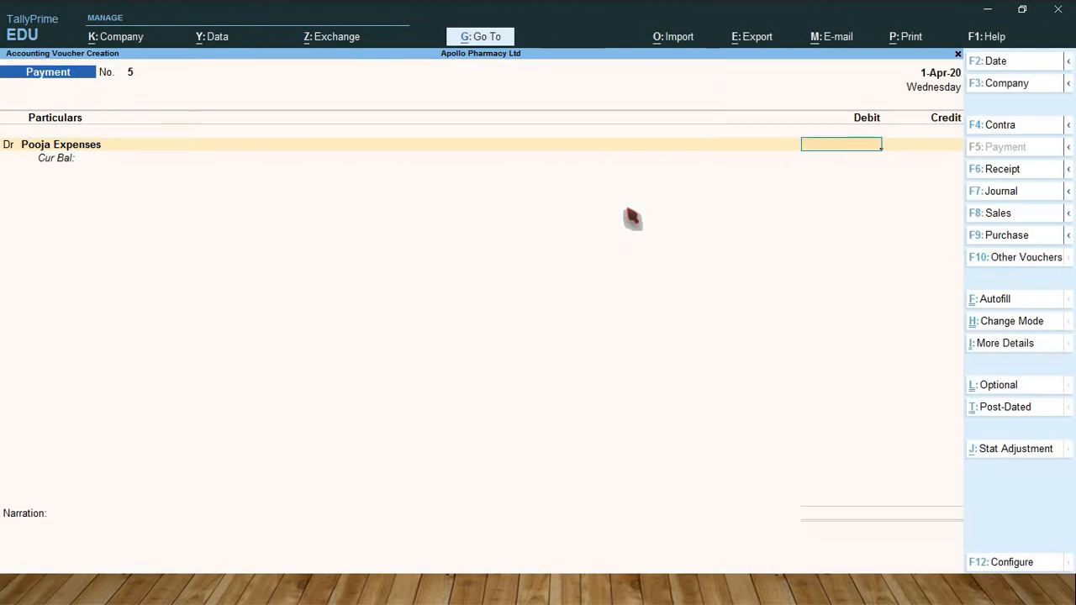
- Debit Pooja Expenses with 5,000, credit Cash, and save the payment voucher without a narration
text(5000)
key(Return)
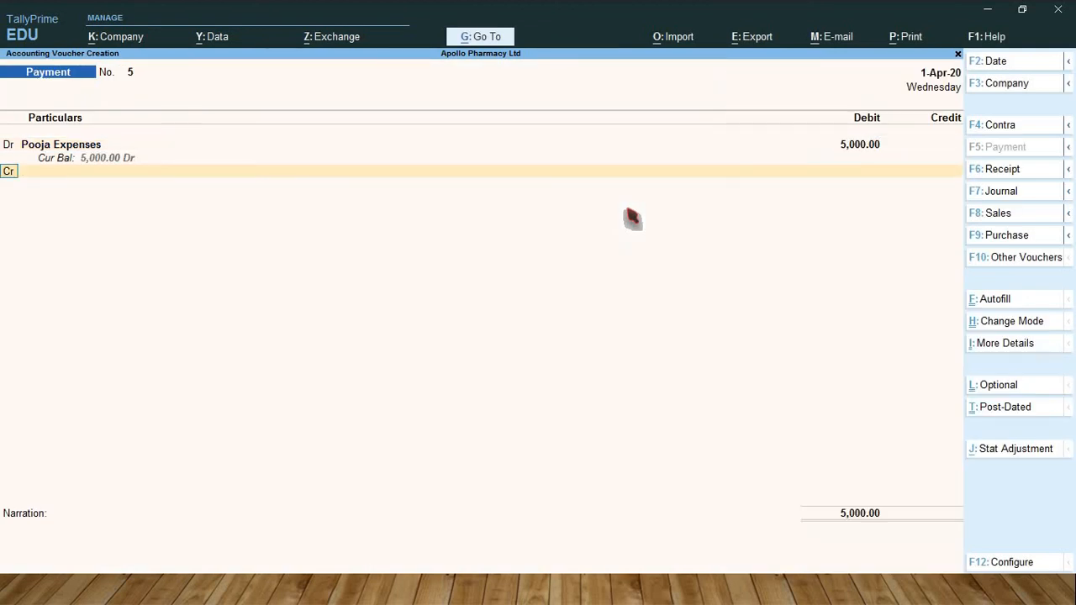
text(Cas)
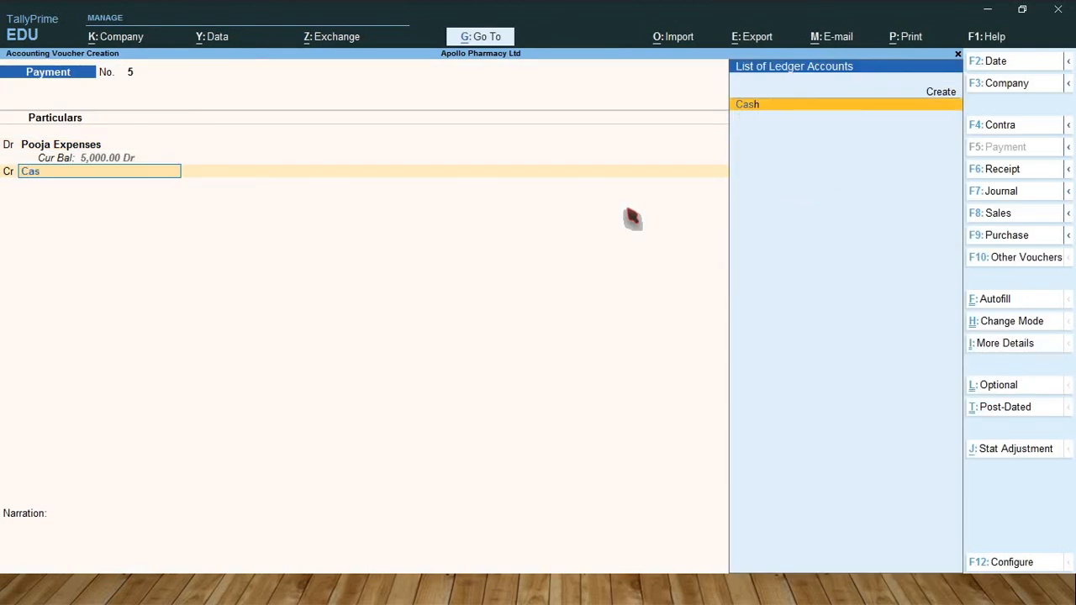
key(Return)
key(Return)
key(Return)
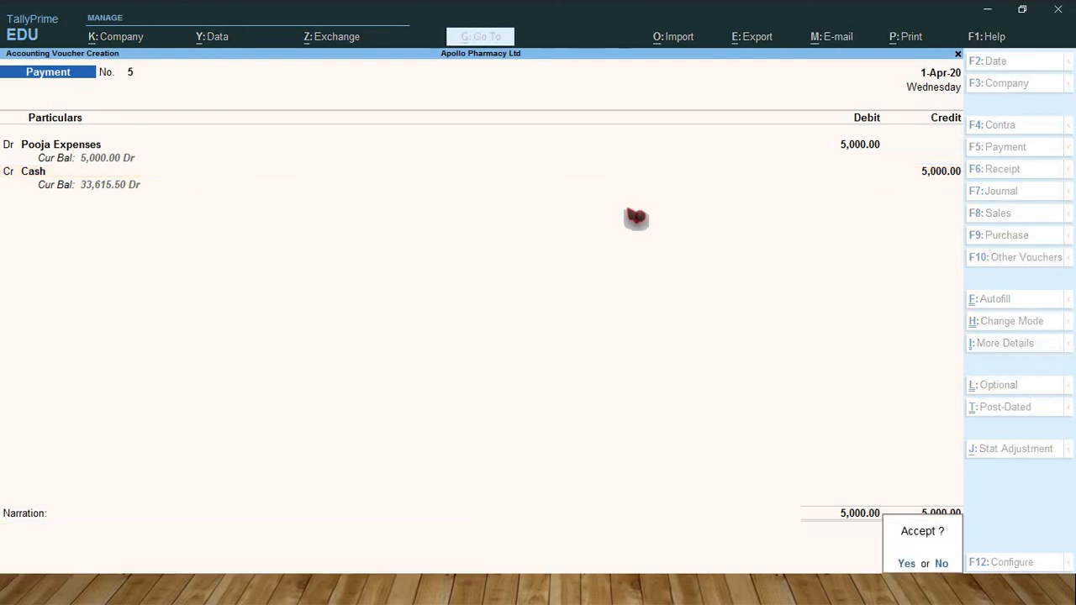
key(Return)
- Create a Security Service Charges ledger under Indirect Expenses from the new payment voucher, keeping Services as the type of supply
key(alt+c)
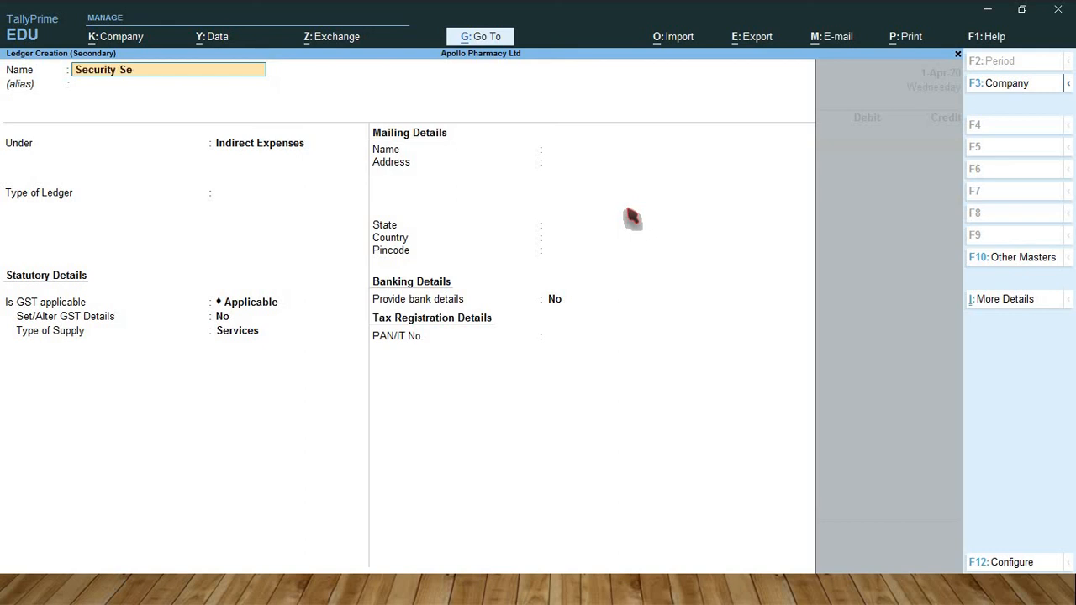
text(Security Service charg)
key(Return)
key(Return)
key(Return)
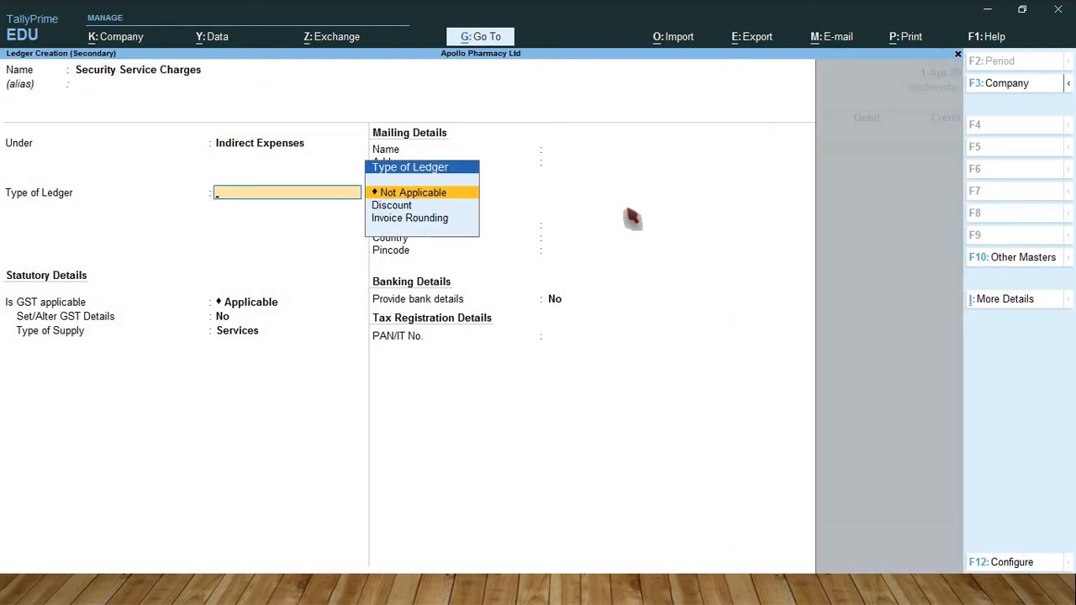
key(Return)
key(Return)
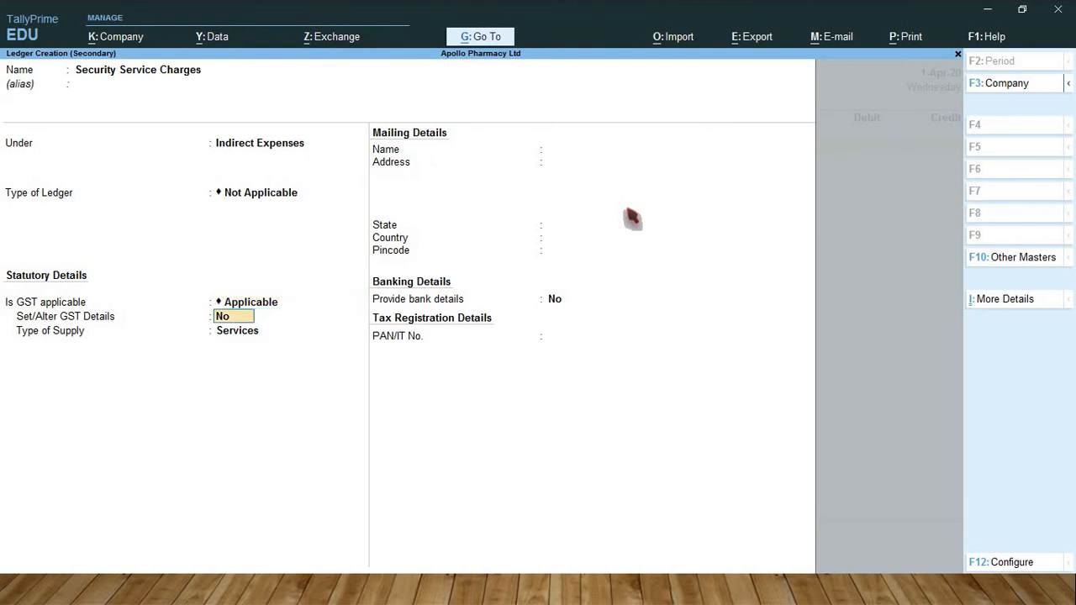
key(Return)
key(Return)
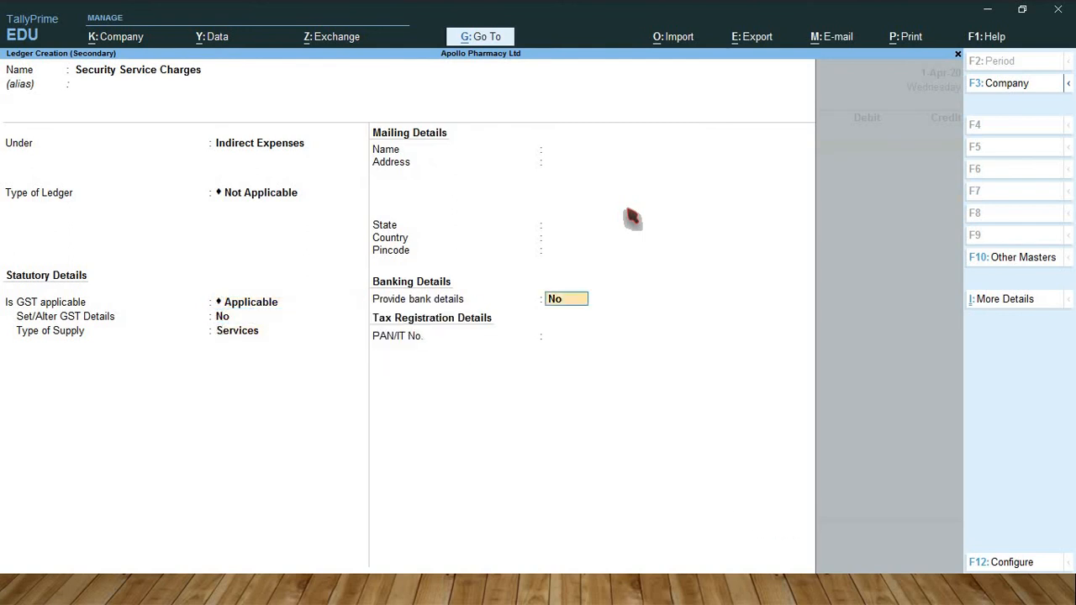
key(Return)
key(Return)
- Debit Security Service Charges with 15,000 and credit State Bank of India in the payment voucher
text(15000)
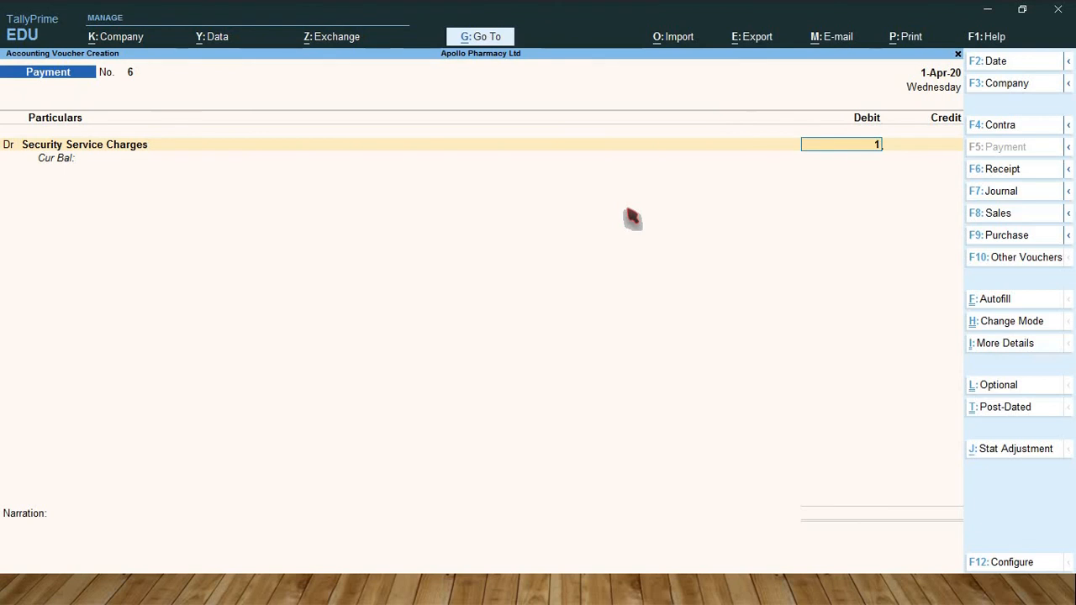
key(Return)
key(Return)
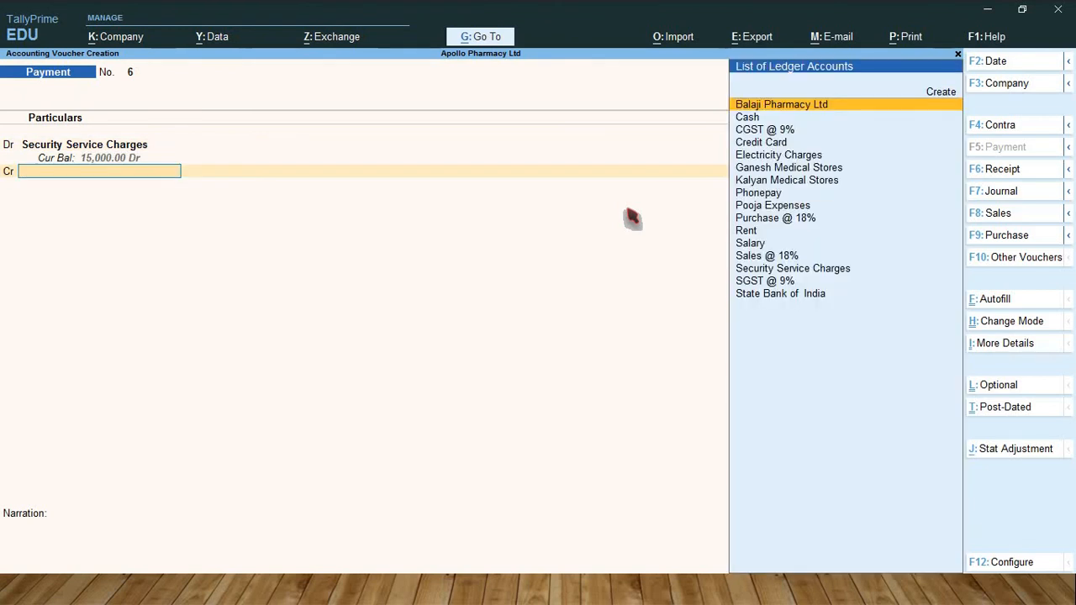
text(sta)
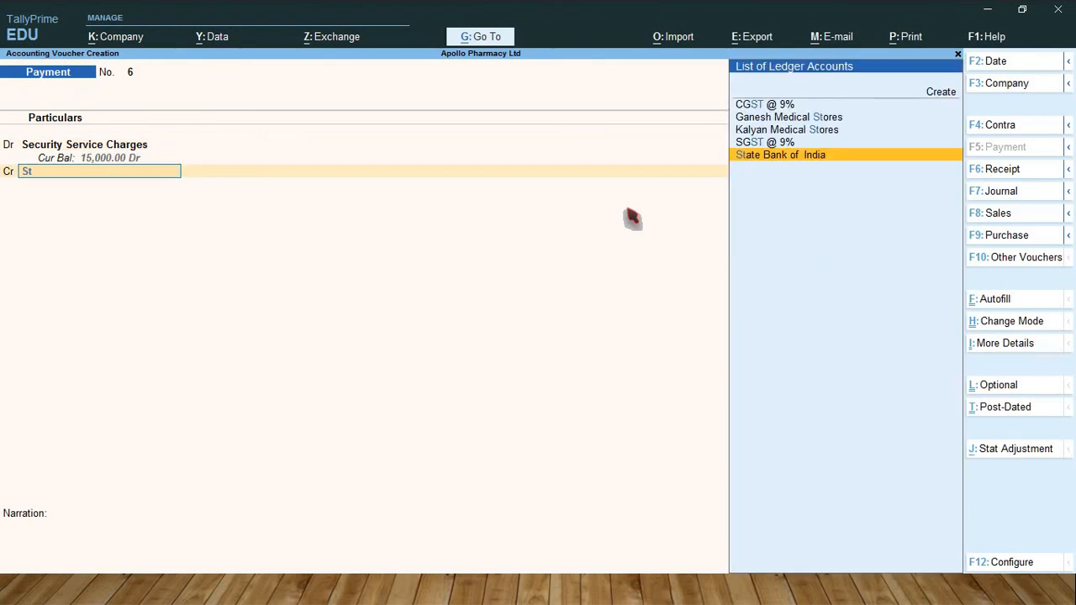
key(Return)
key(Return)
- Accept the default cheque allocation dated 1-Apr-20 for the 15,000, save the Security Service Charges payment without a narration, and leave voucher entry
key(Return)
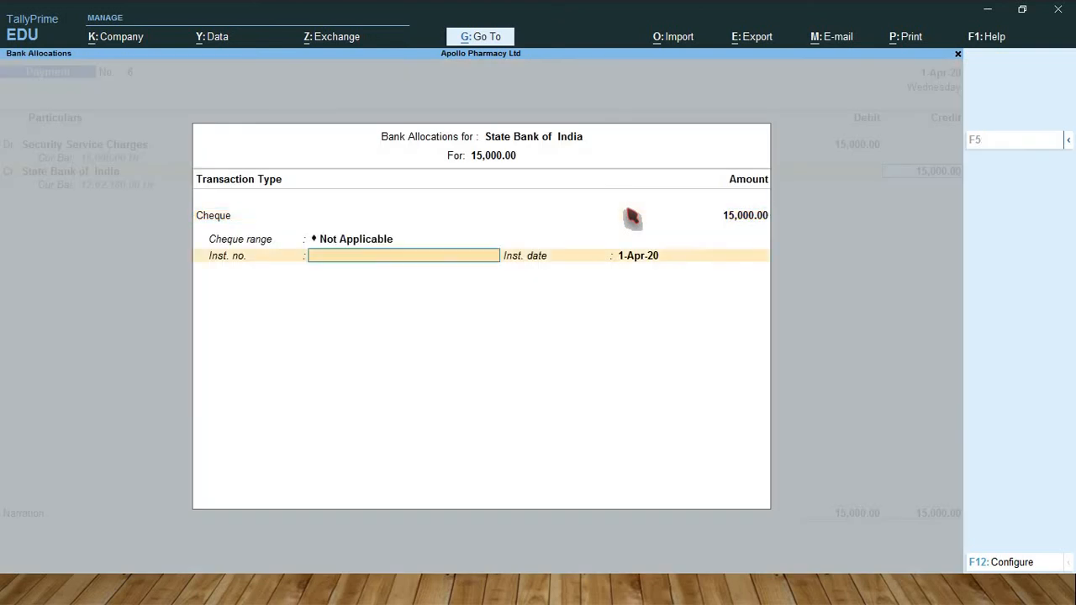
key(Return)
key(Return)
key(Return)
key(Return)
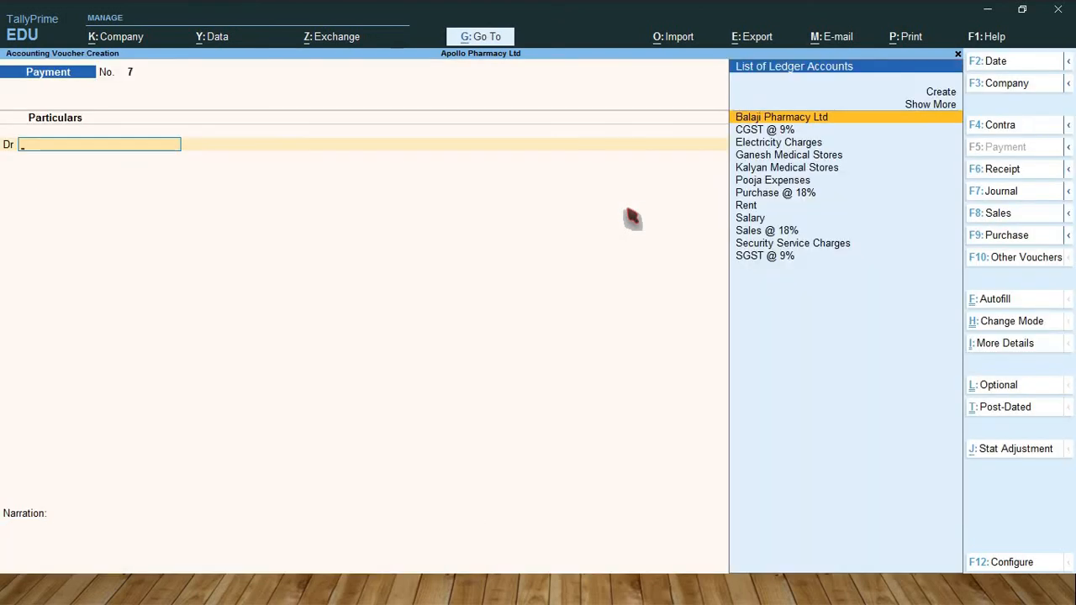
key(Escape)
key(Return)
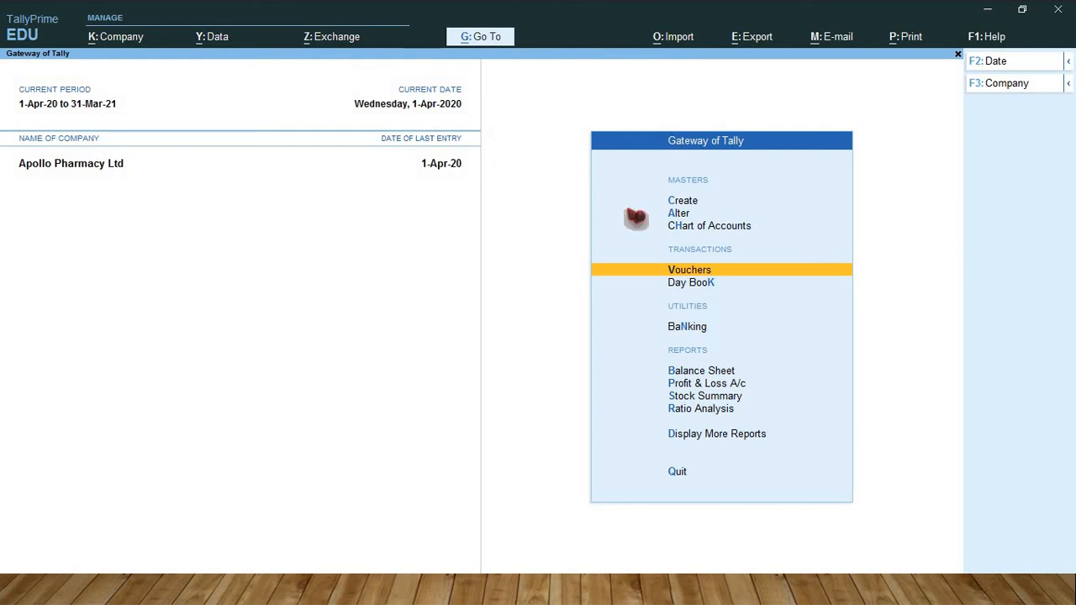
- Examine the Profit & Loss account in detailed view, including the individual indirect expenses and the nett profit
key(p)
key(alt)
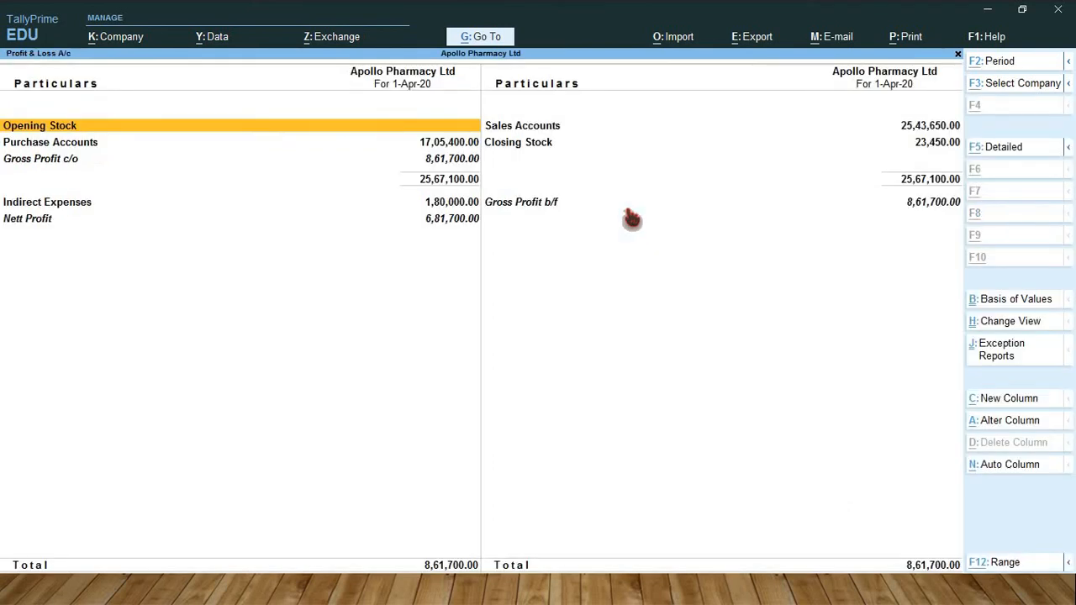
key(alt+F5)
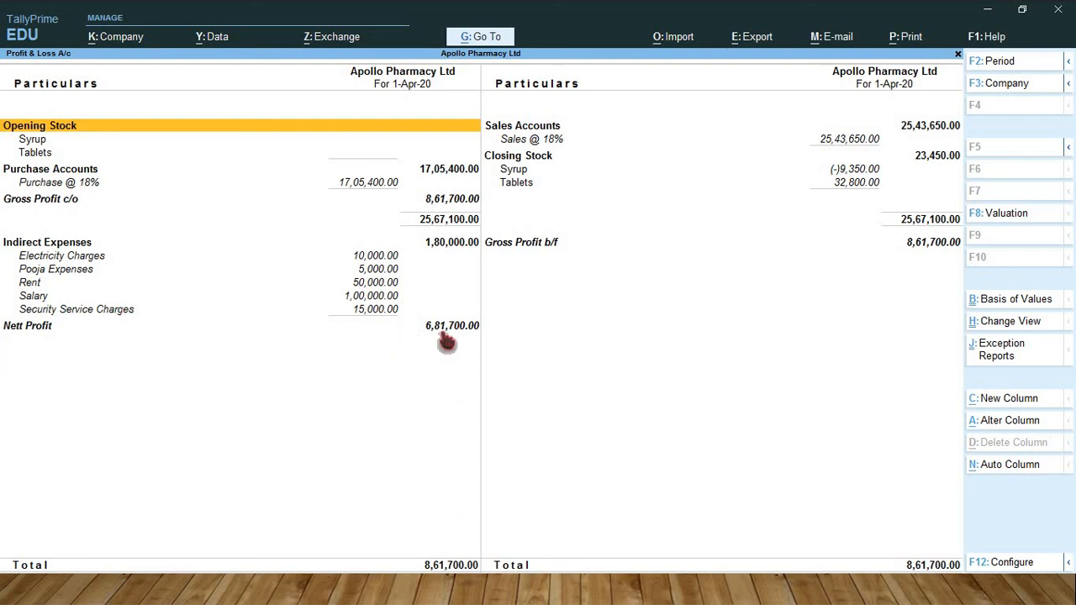
key(Escape)
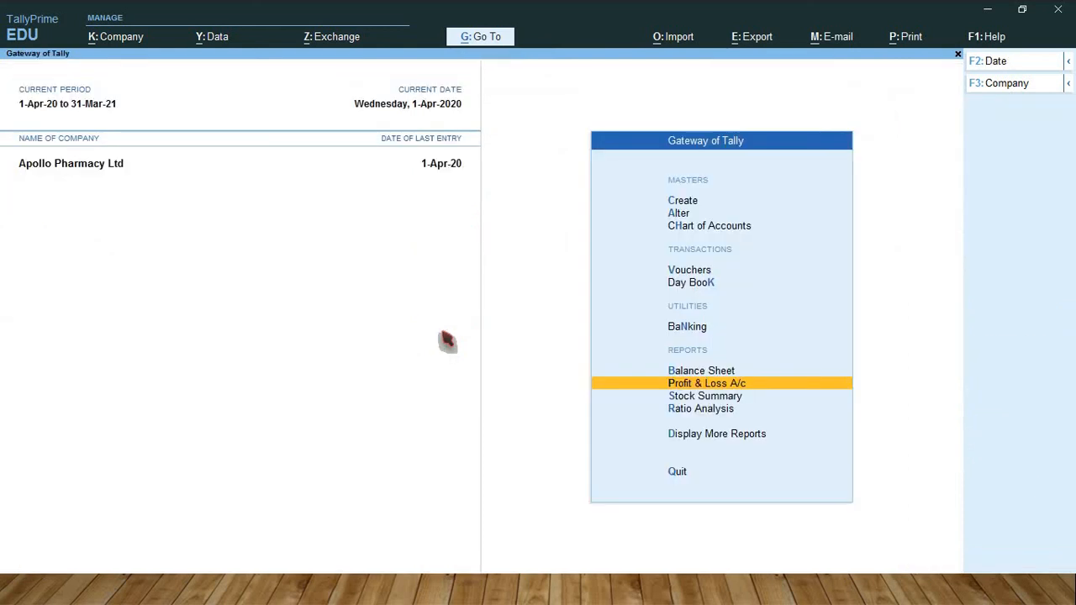
- Review the closing stock of the items in the Syrup and Tablets groups in the Stock Summary
key(Down)
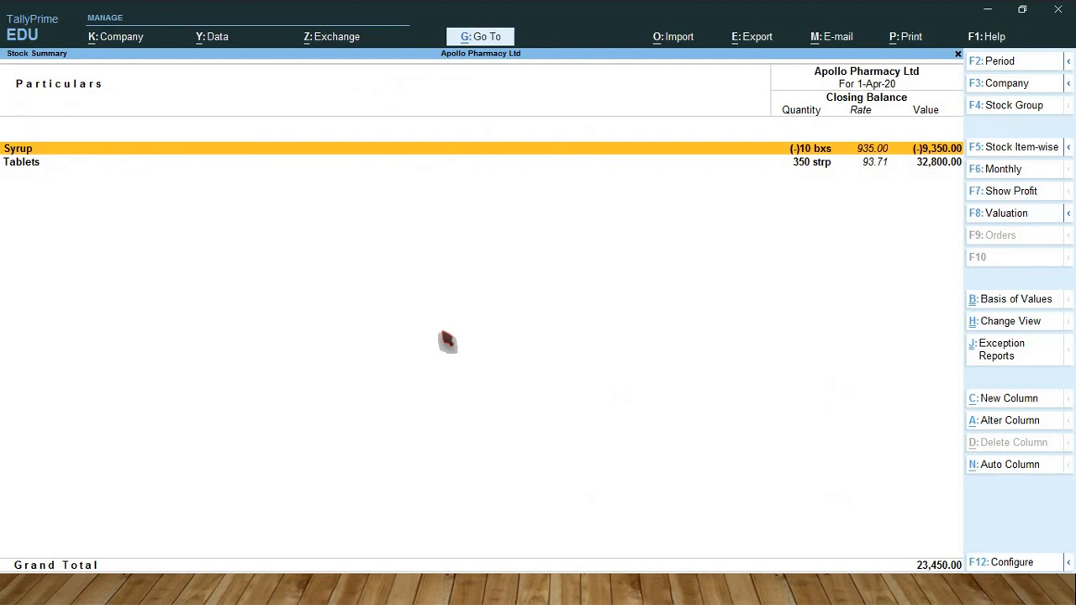
key(Return)
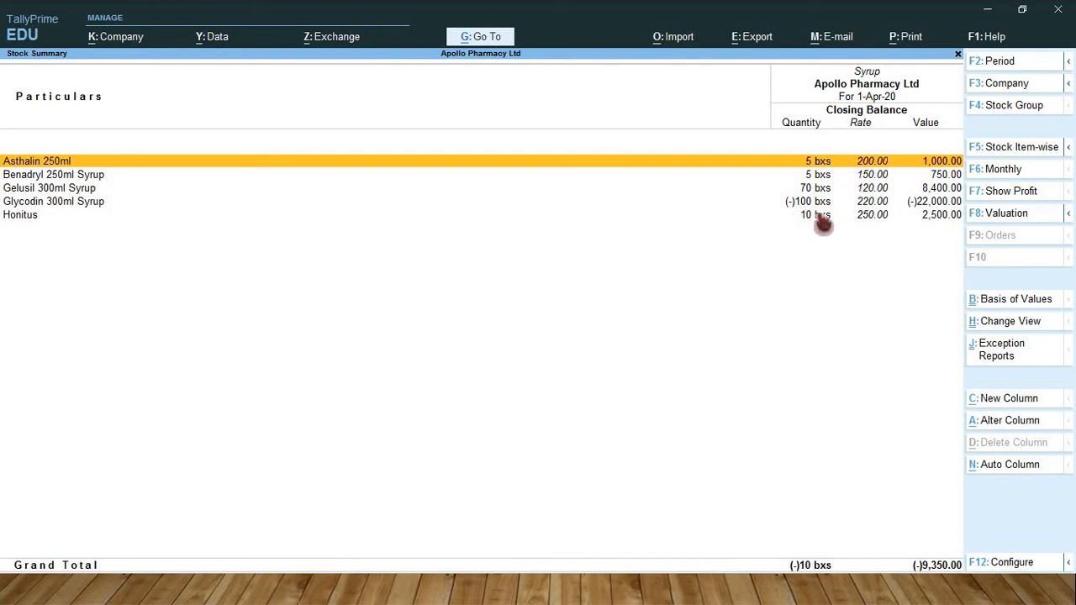
key(Escape)
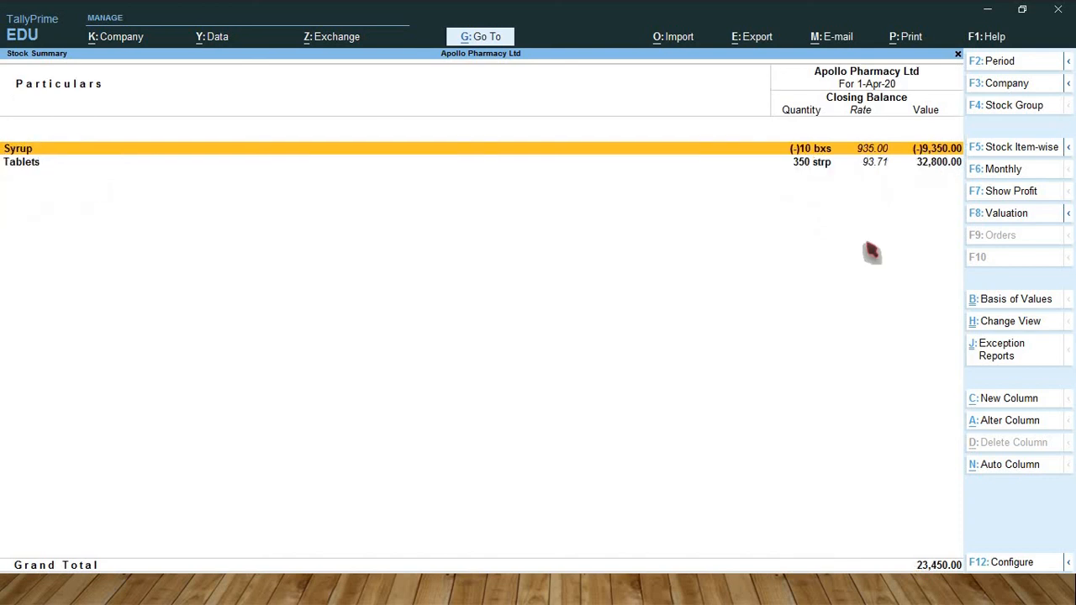
key(Down)
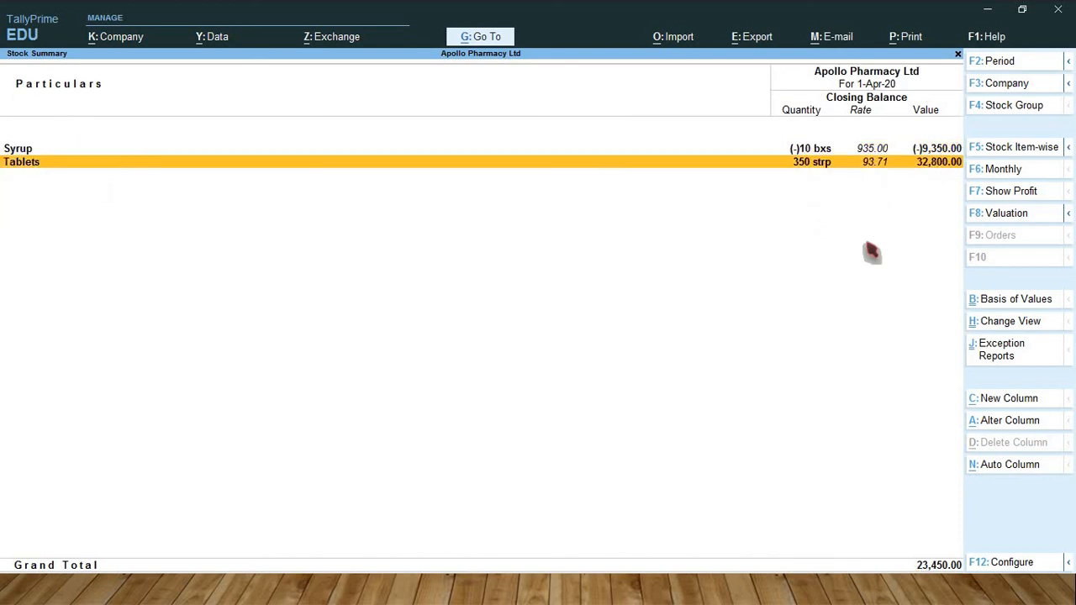
key(Return)
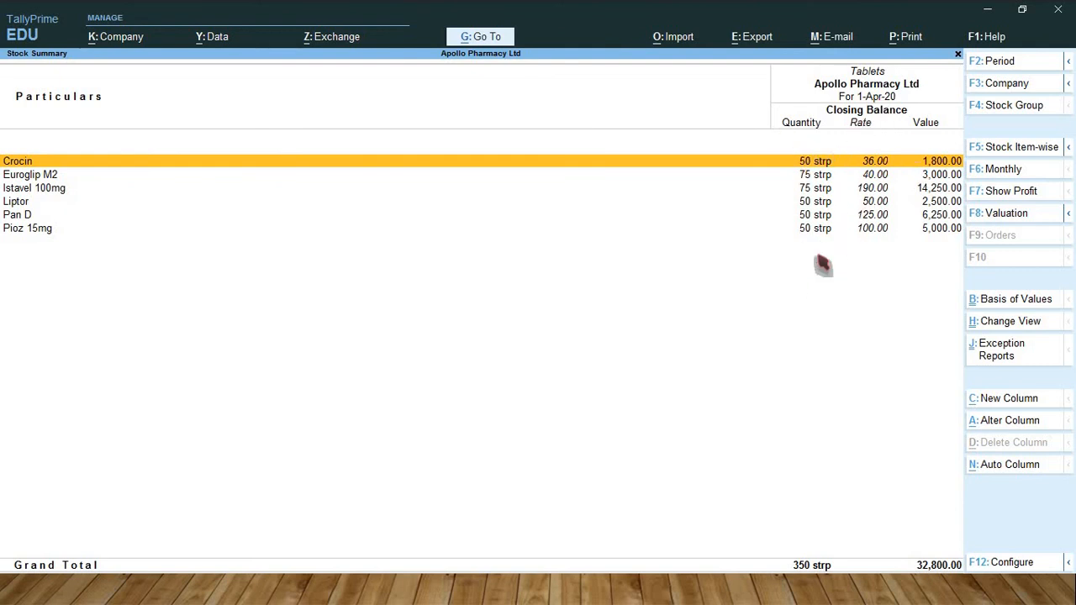
key(Escape)
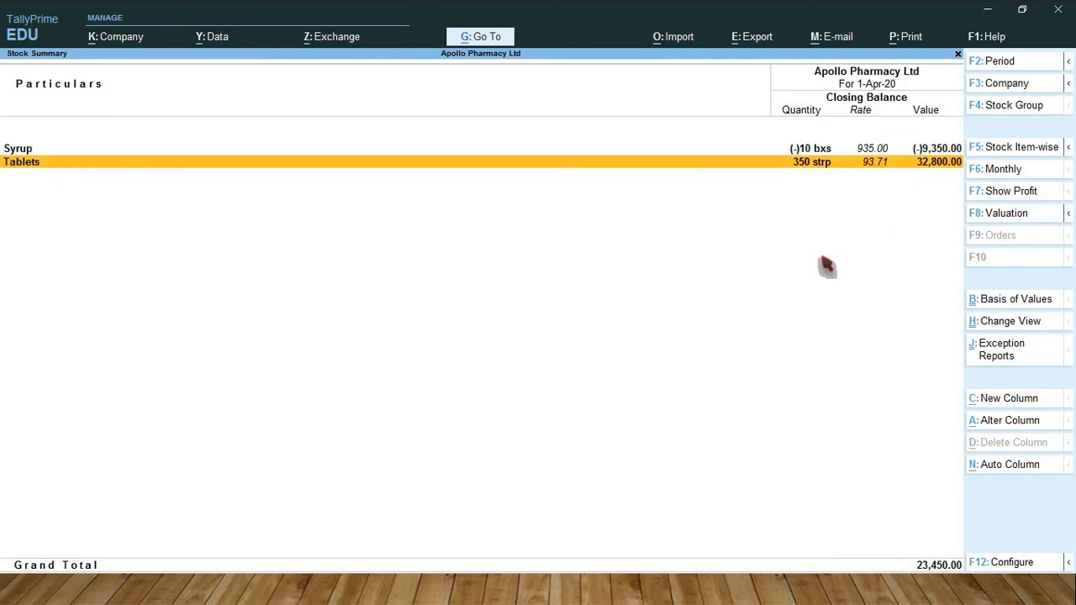
key(Escape)
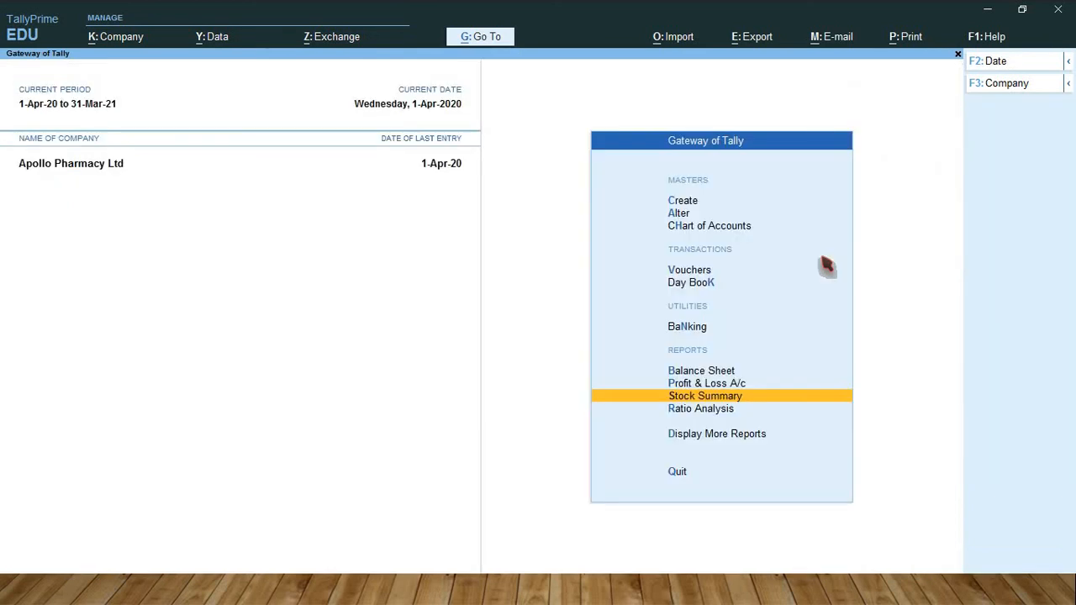